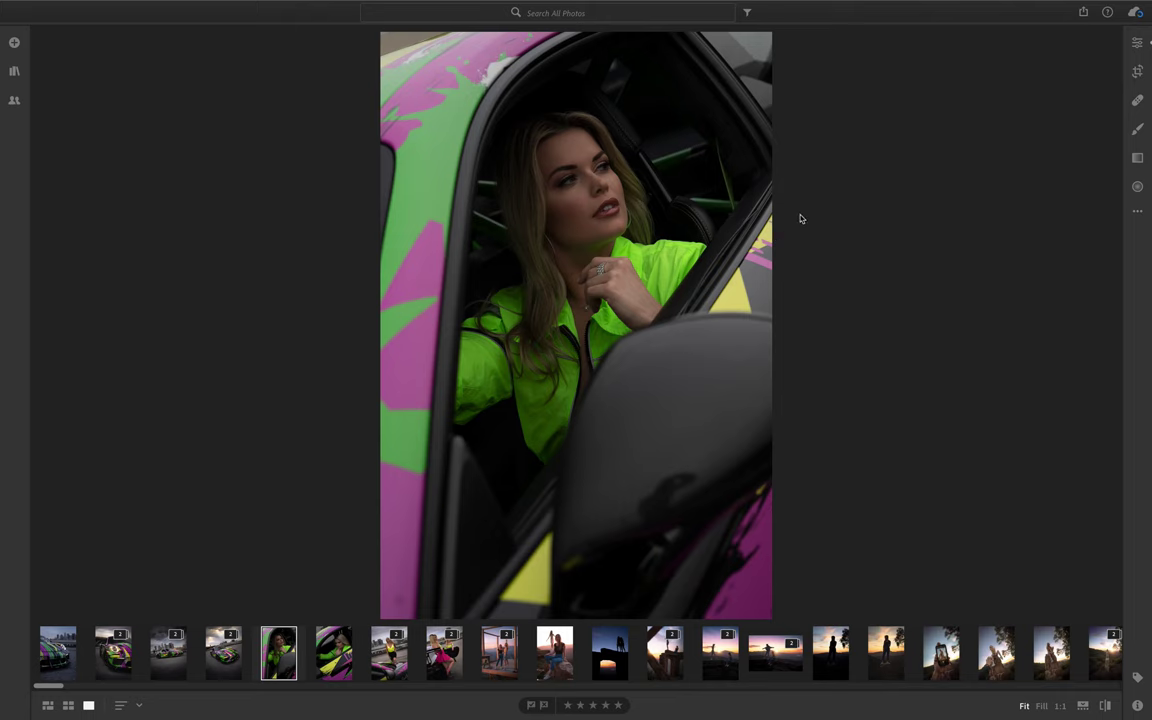
- Apply the LEVELS preset from the Essentials preset group to the car portrait
{"action": "left_click", "coordinate": [1135, 44]}
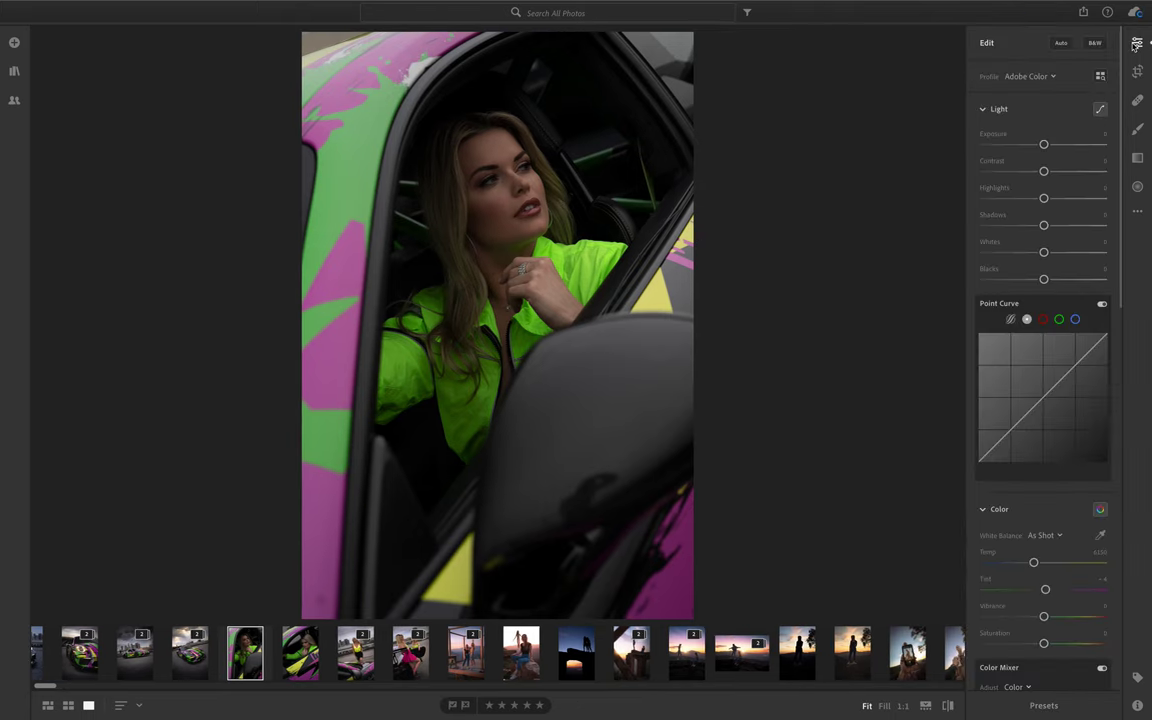
{"action": "key", "text": "shift+p"}
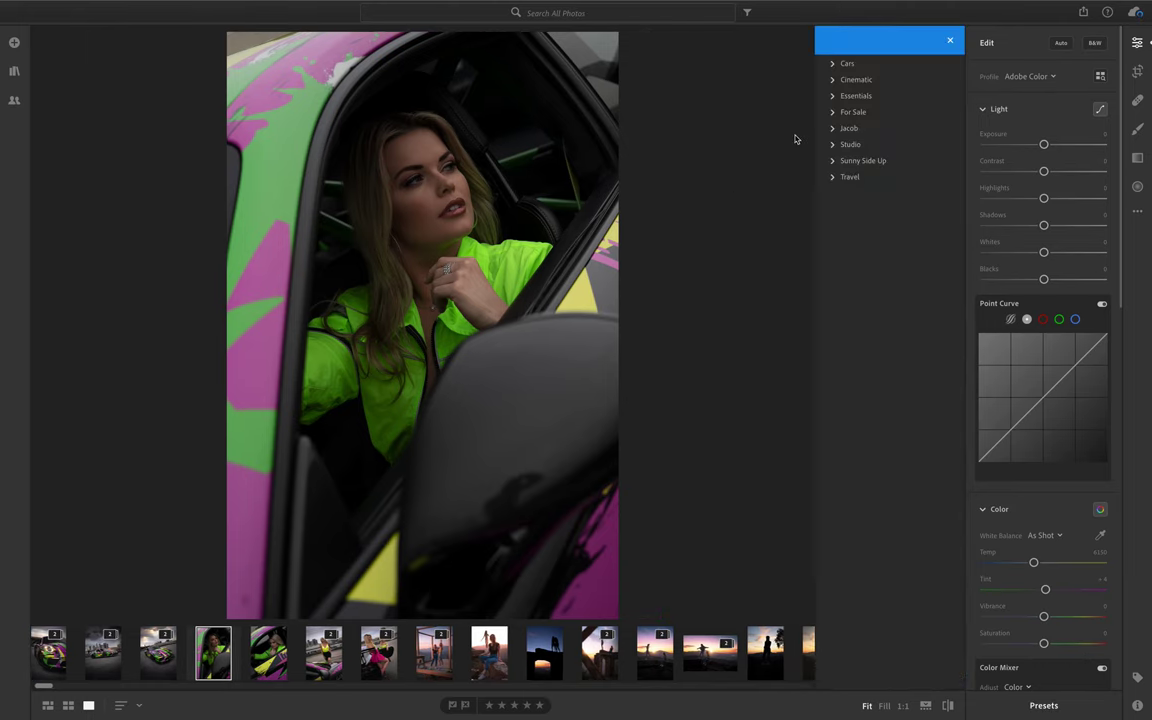
{"action": "left_click", "coordinate": [833, 95]}
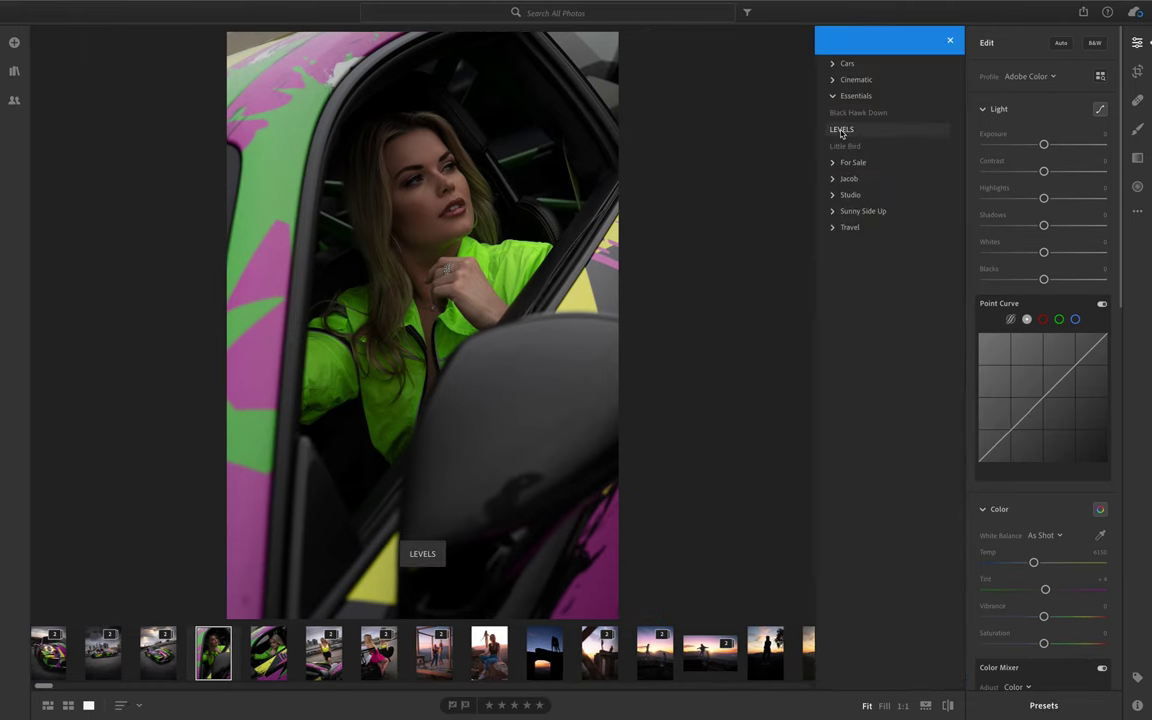
{"action": "left_click", "coordinate": [841, 130]}
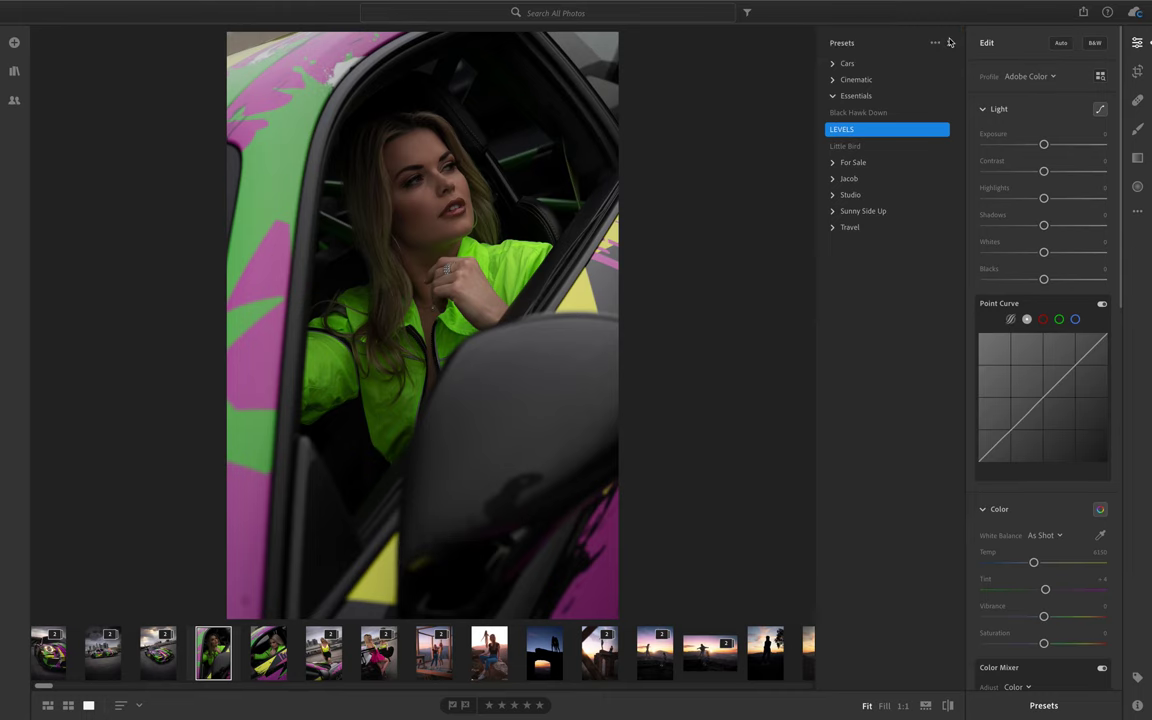
- Close the presets list and reset the point curve to a straight line
{"action": "left_click", "coordinate": [950, 42]}
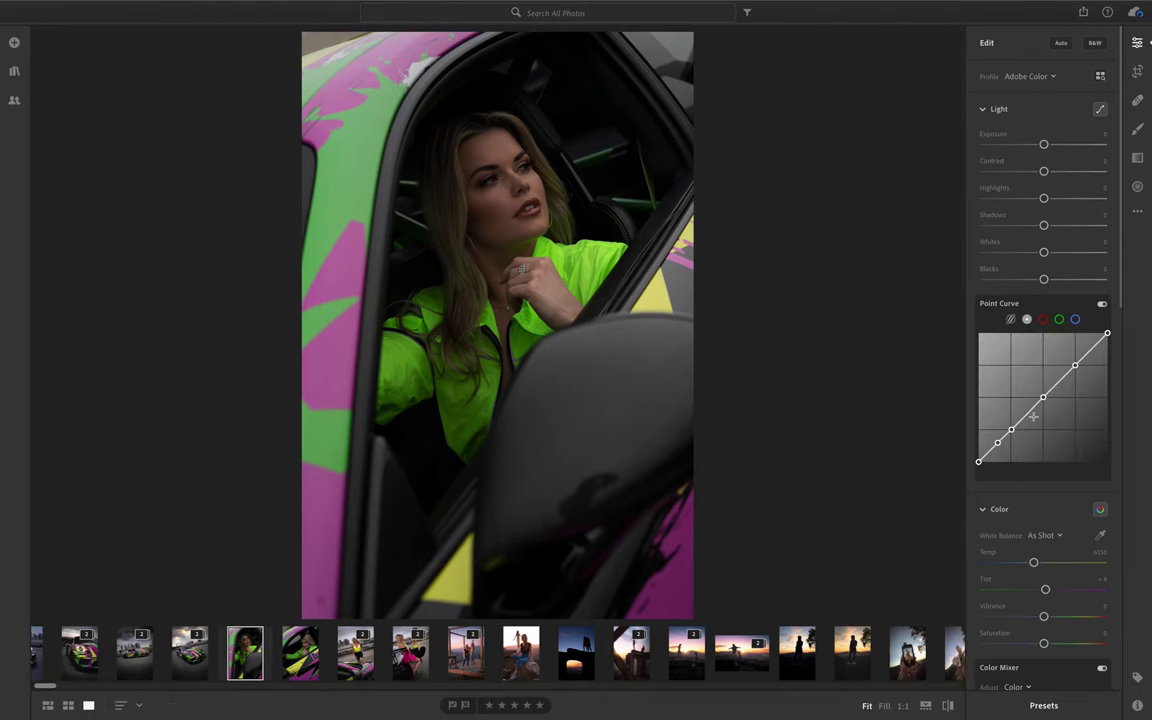
{"action": "double_click", "coordinate": [1030, 386]}
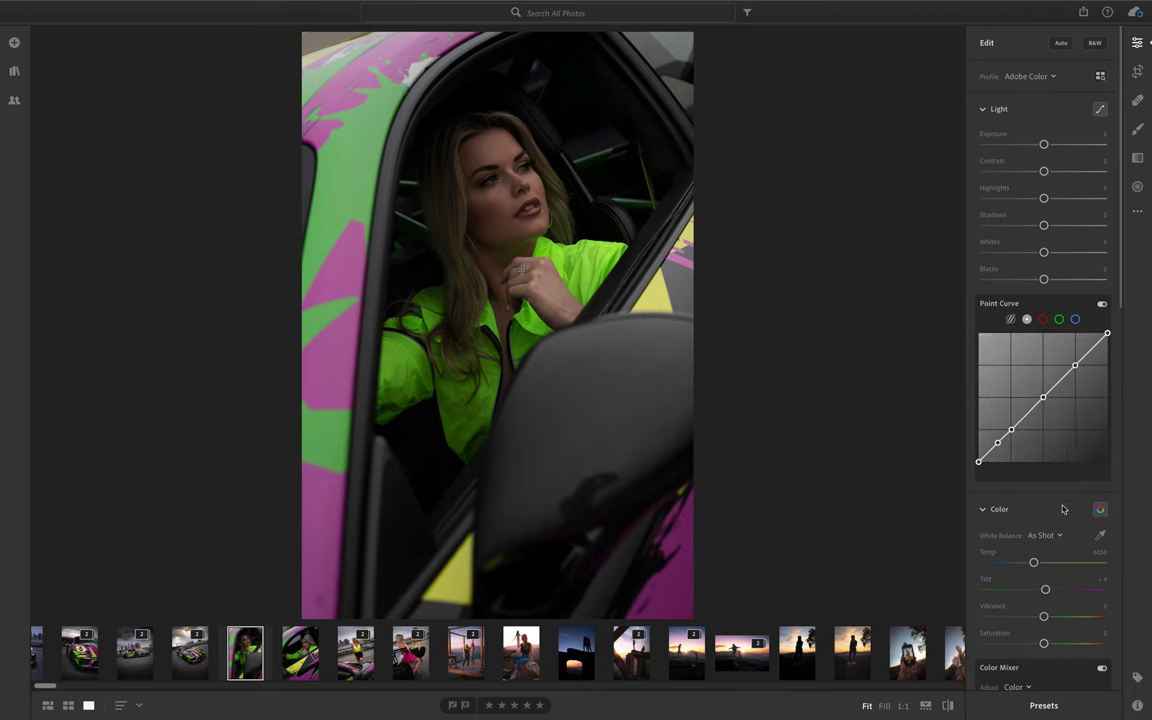
{"action": "key", "text": "w"}
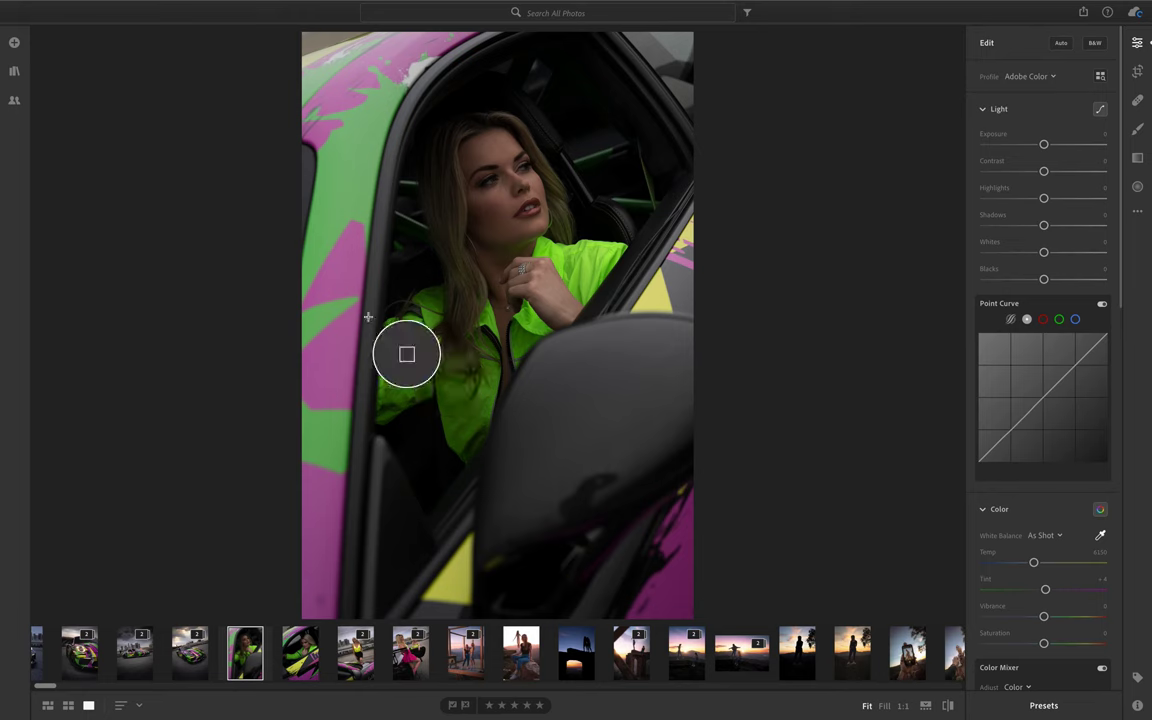
- Sample the grey background for a Custom white balance of Temp 6100, Tint +10, undoing the teal sample
{"action": "left_click", "coordinate": [415, 72]}
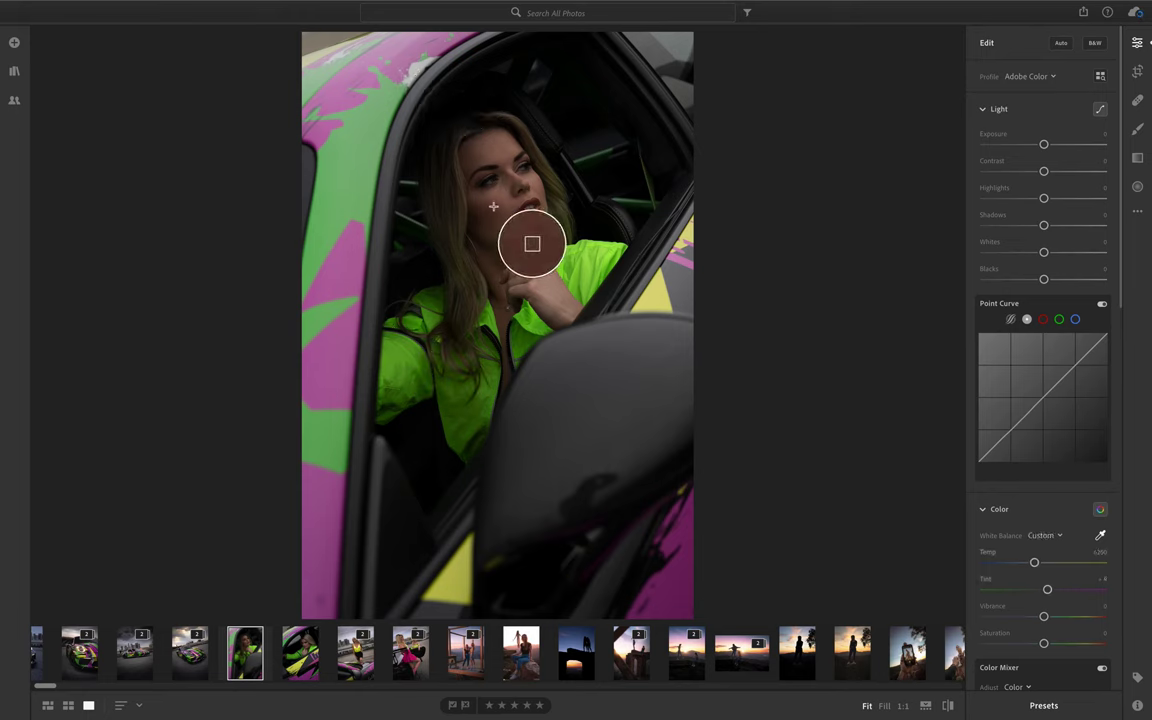
{"action": "left_click", "coordinate": [458, 128]}
{"action": "key", "text": "ctrl+z"}
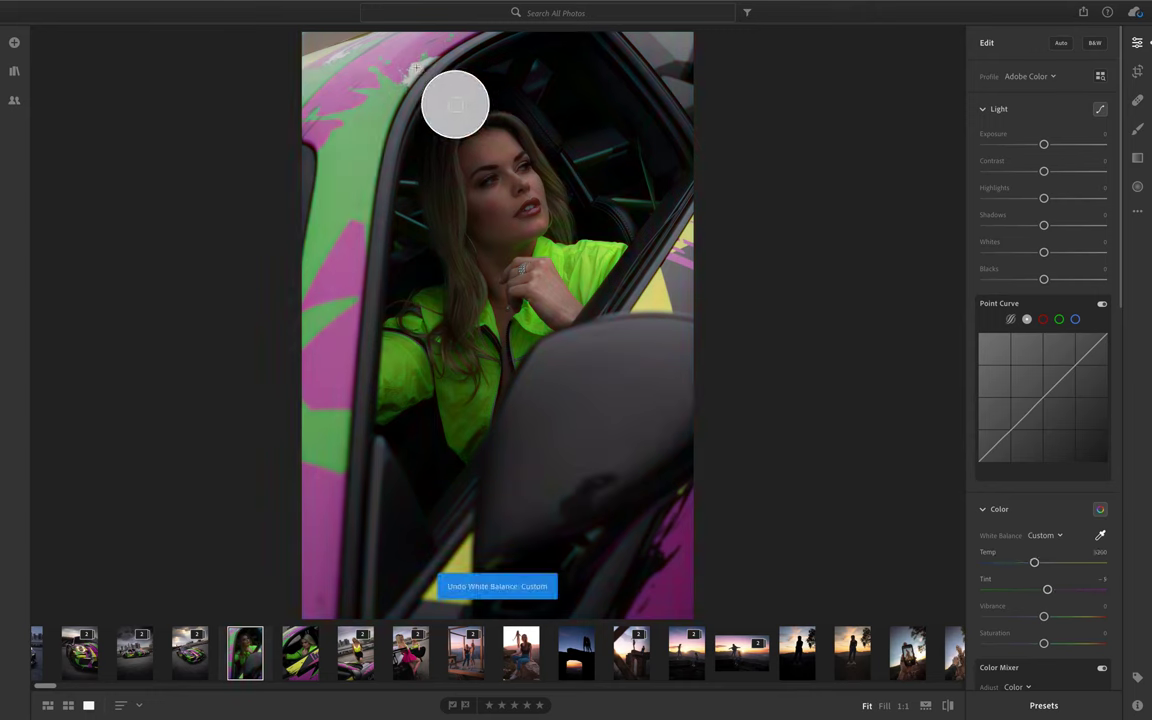
{"action": "left_click", "coordinate": [413, 72]}
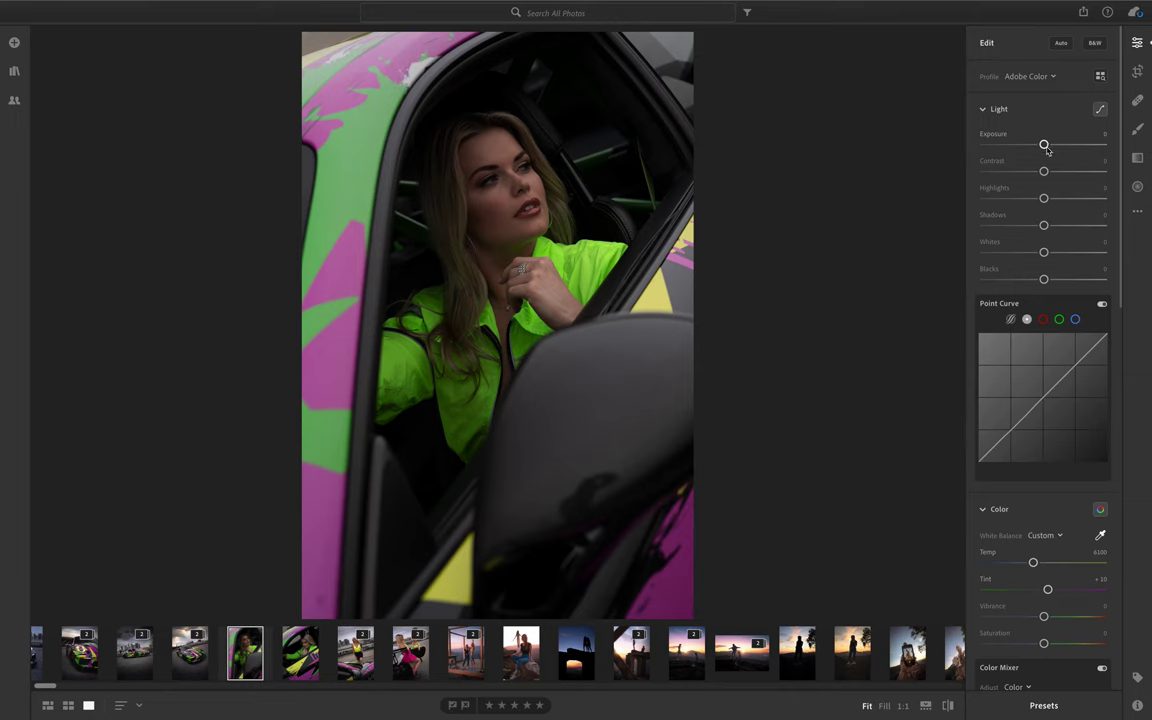
- Set Exposure +0.19, Contrast +16, Highlights −22, Shadows +3, Whites +23 and Blacks +11
{"action": "left_click_drag", "start_coordinate": [1045, 145], "coordinate": [1049, 147]}
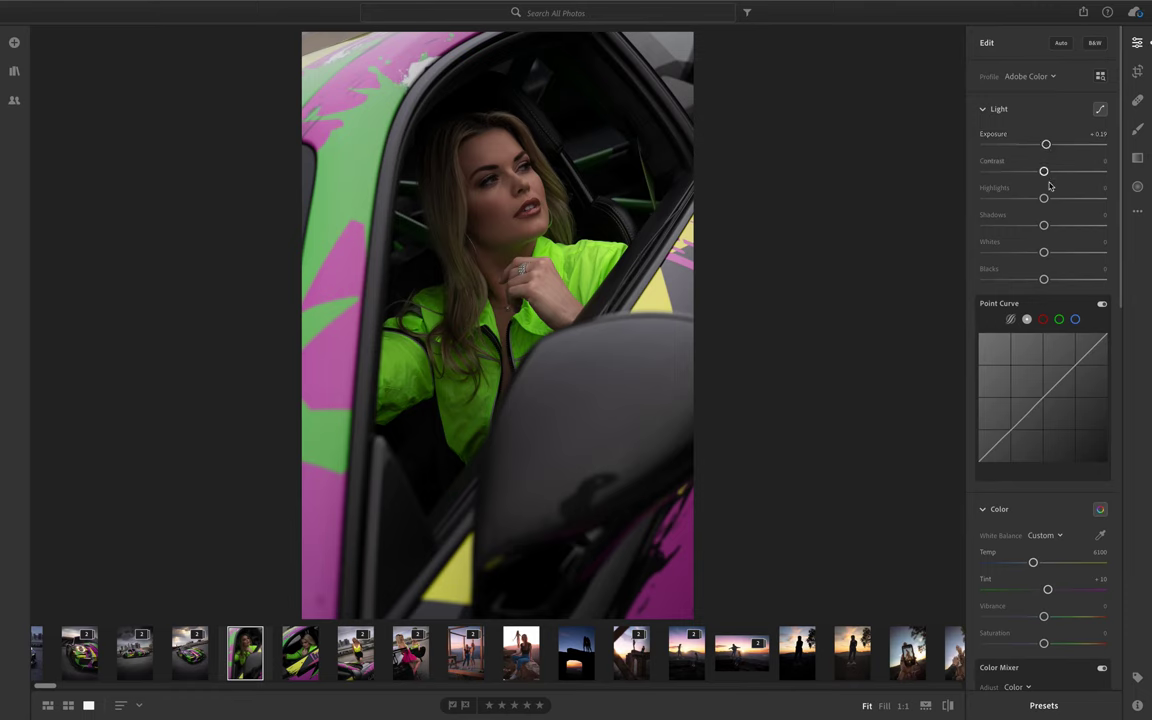
{"action": "left_click_drag", "start_coordinate": [1044, 171], "coordinate": [1033, 226]}
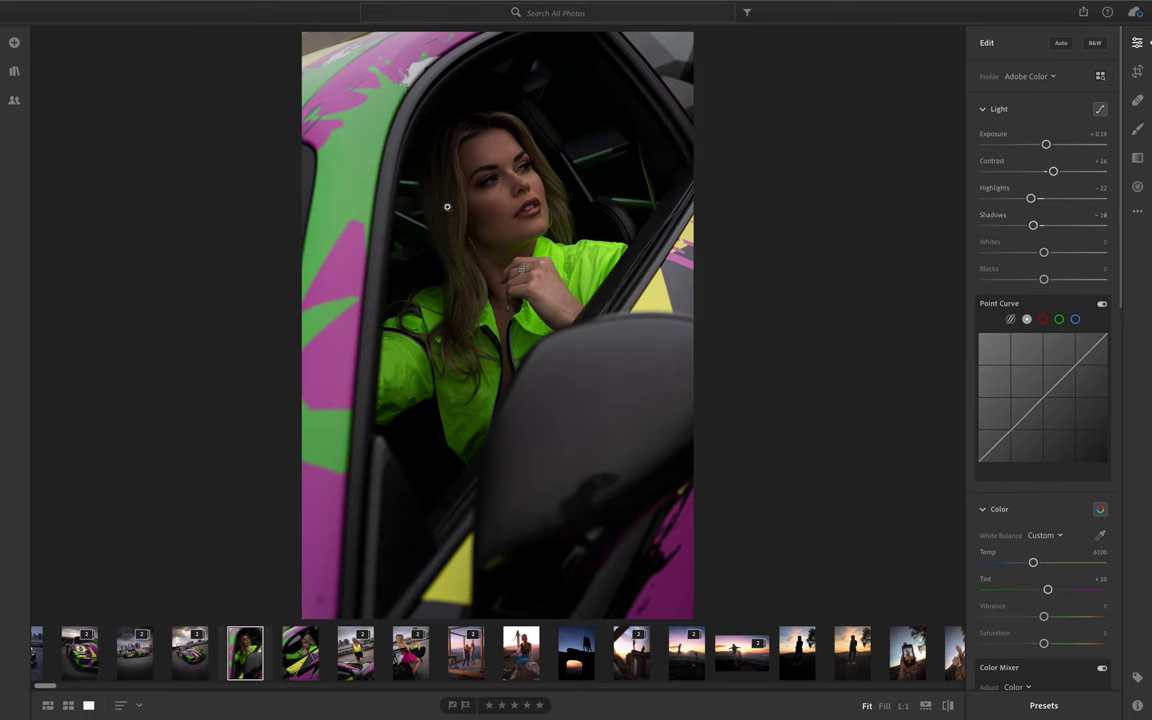
{"action": "mouse_move", "coordinate": [1044, 253]}
{"action": "left_mouse_down"}
{"action": "mouse_move", "coordinate": [1026, 253]}
{"action": "mouse_move", "coordinate": [1072, 253]}
{"action": "mouse_move", "coordinate": [1057, 253]}
{"action": "mouse_move", "coordinate": [1046, 229]}
{"action": "left_mouse_up"}
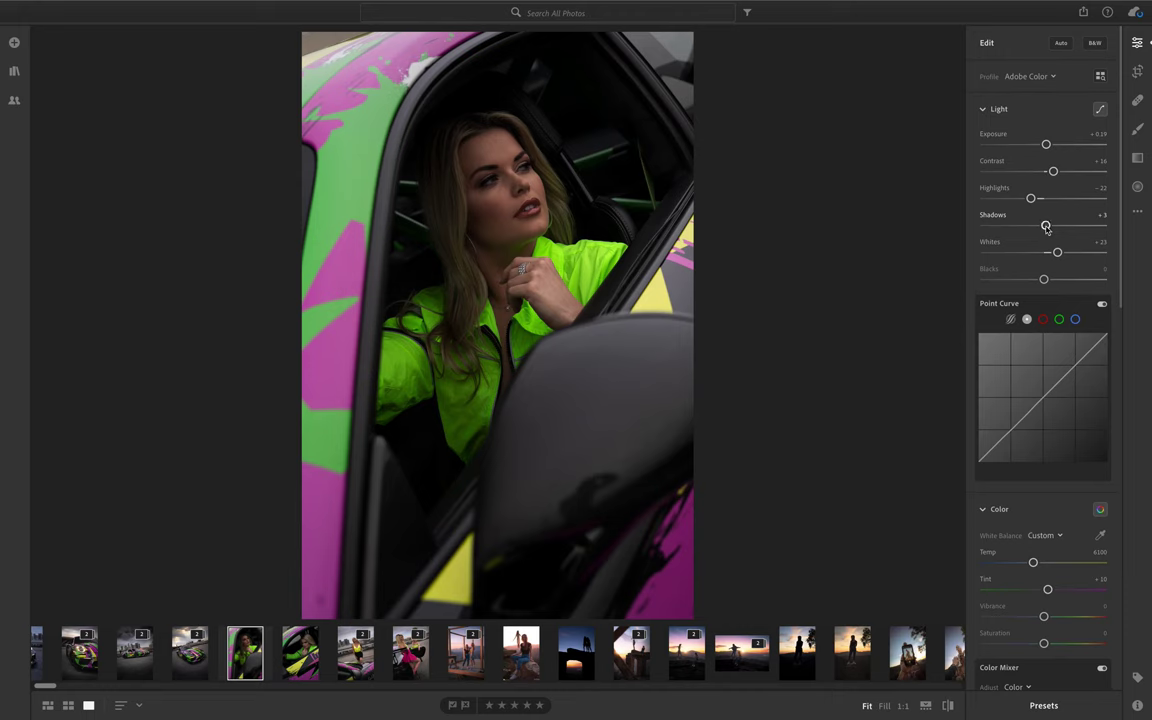
{"action": "left_click_drag", "start_coordinate": [1044, 279], "coordinate": [1050, 283]}
- Lift the point curve's black point slightly and pull the upper point down to darken highlights
{"action": "mouse_move", "coordinate": [1028, 432]}
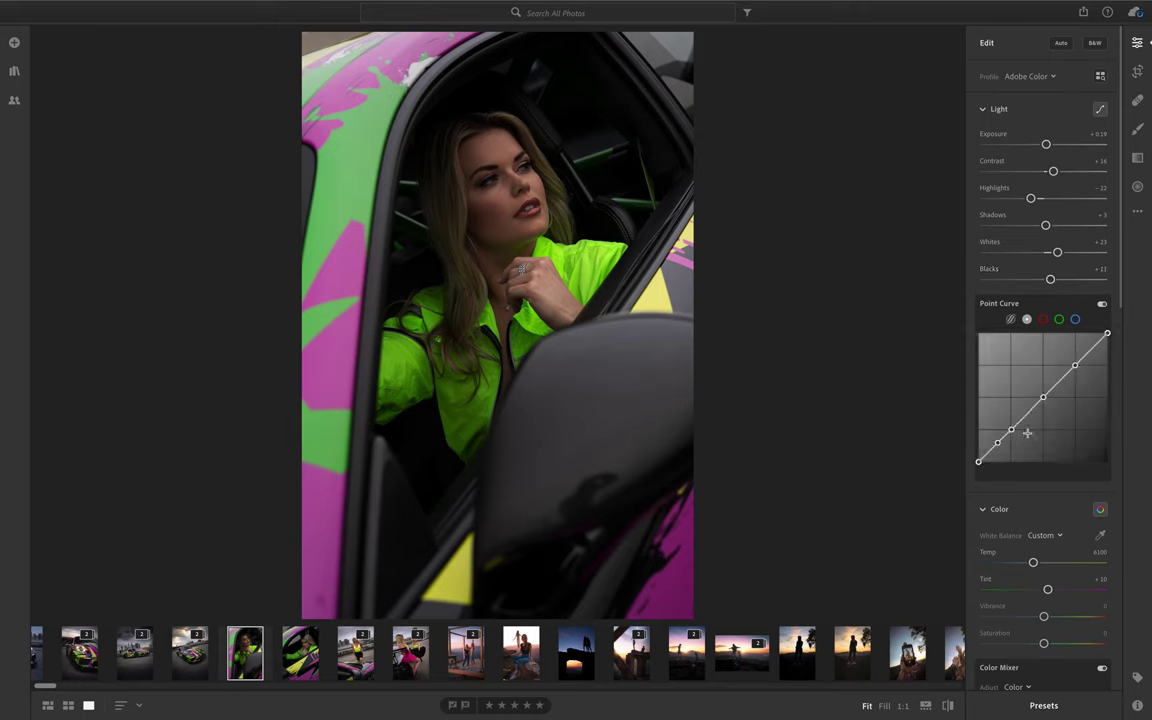
{"action": "left_click_drag", "start_coordinate": [978, 462], "coordinate": [976, 458]}
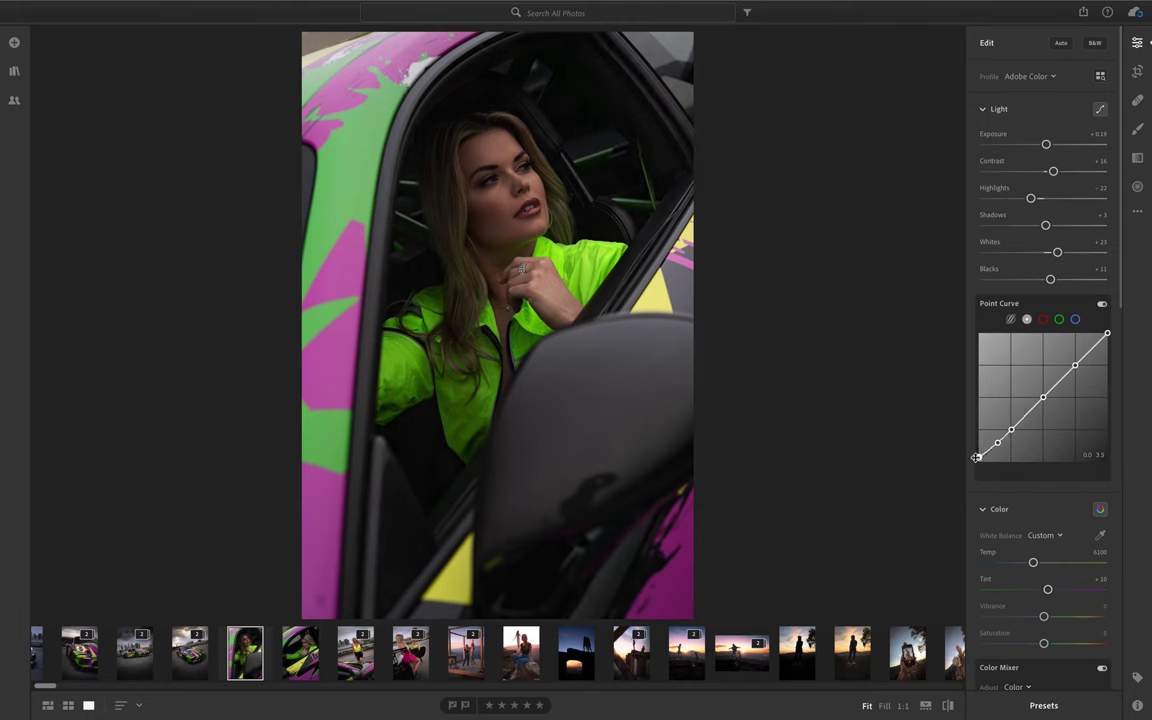
{"action": "key", "text": "ctrl+z"}
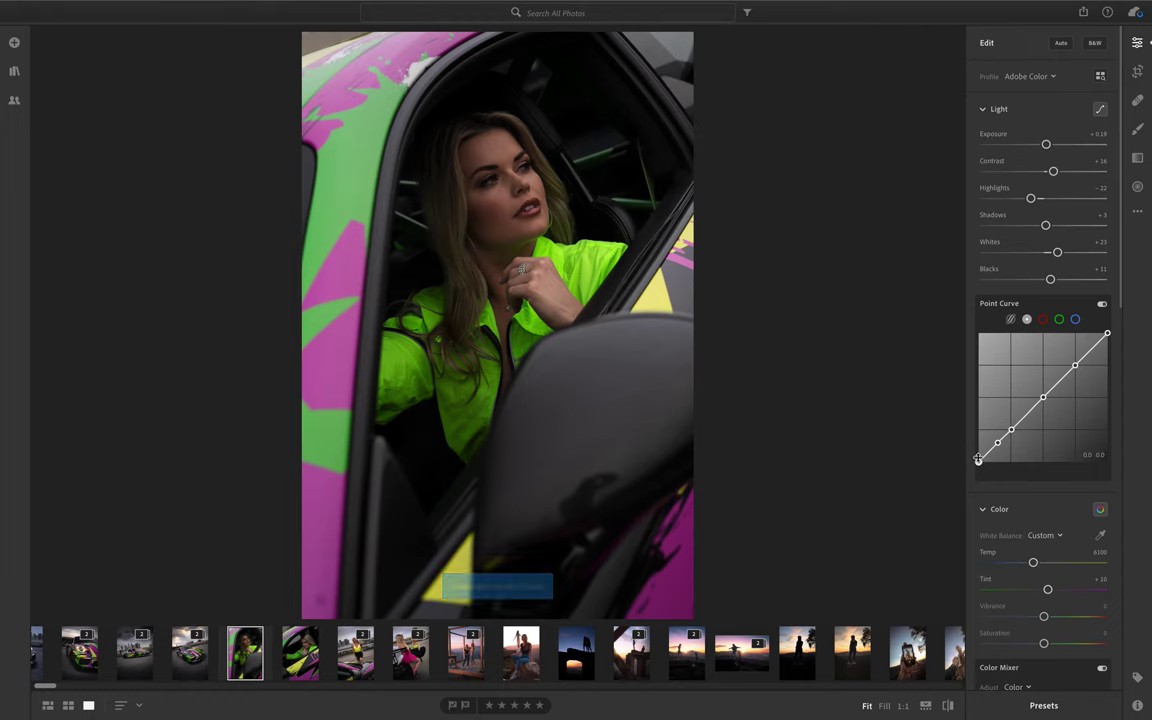
{"action": "left_click_drag", "start_coordinate": [977, 459], "coordinate": [978, 459]}
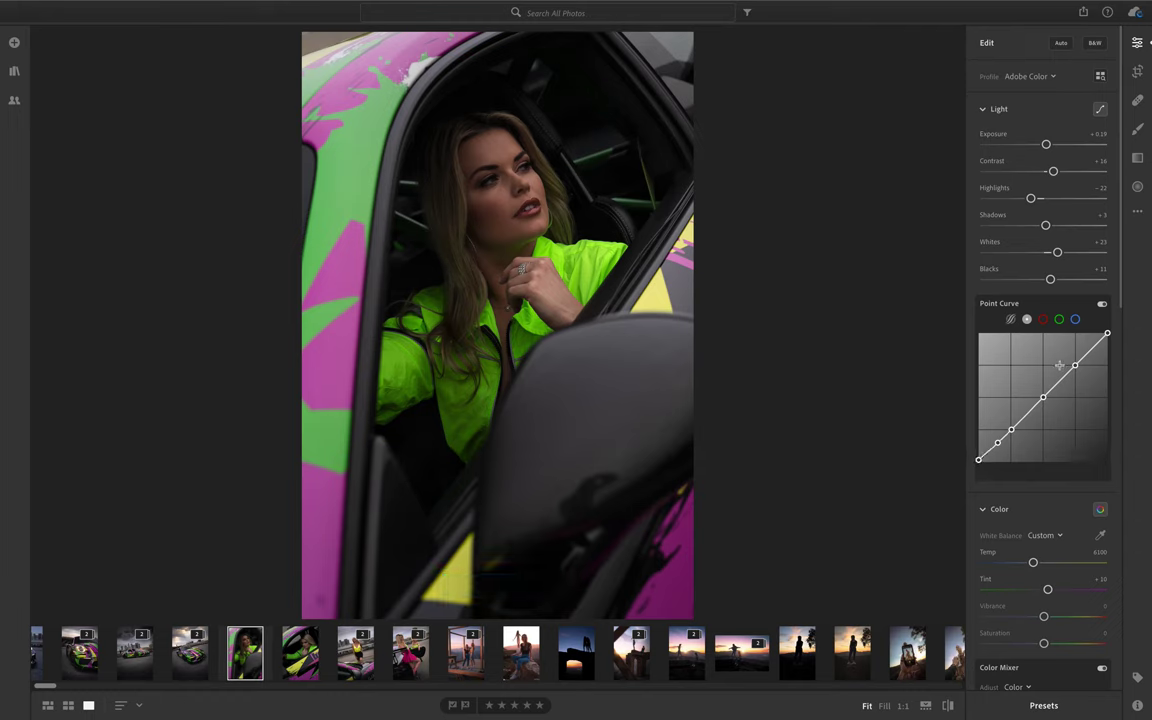
{"action": "mouse_move", "coordinate": [1074, 365]}
{"action": "left_mouse_down"}
{"action": "mouse_move", "coordinate": [1069, 357]}
{"action": "mouse_move", "coordinate": [1073, 367]}
{"action": "left_mouse_up"}
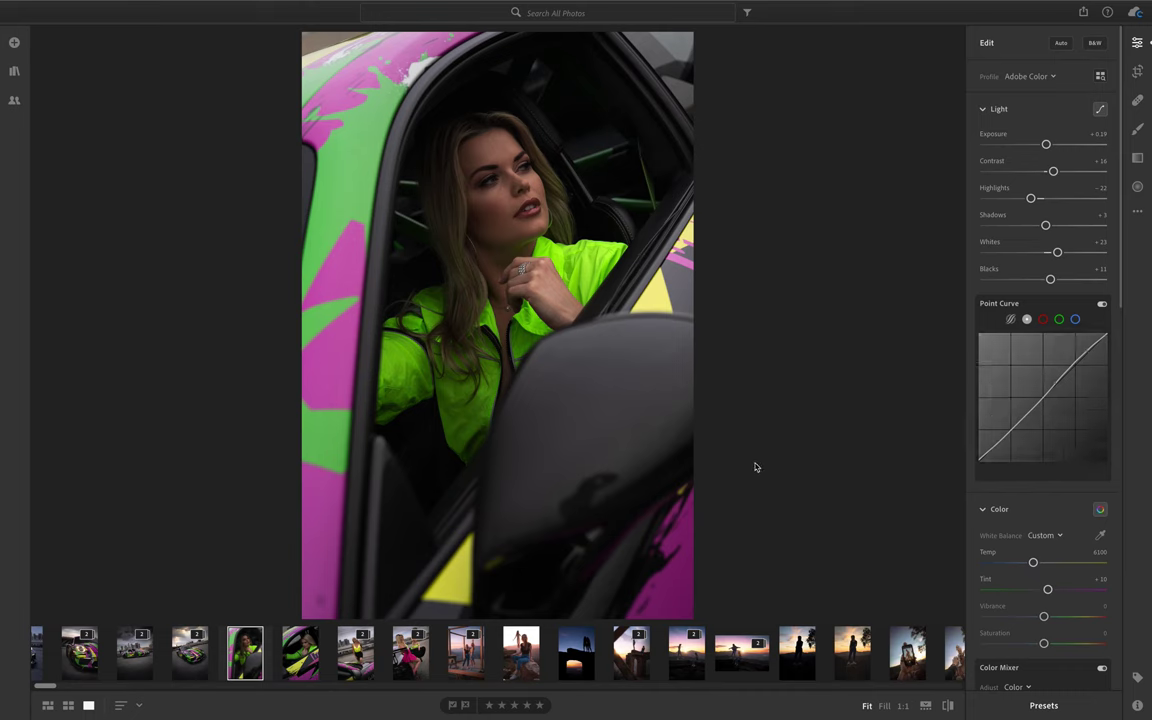
- Try small Temp and Tint changes, undo both, and scroll down to the Color Mixer
{"action": "scroll", "coordinate": [983, 528], "scroll_direction": "down", "scroll_amount": 1}
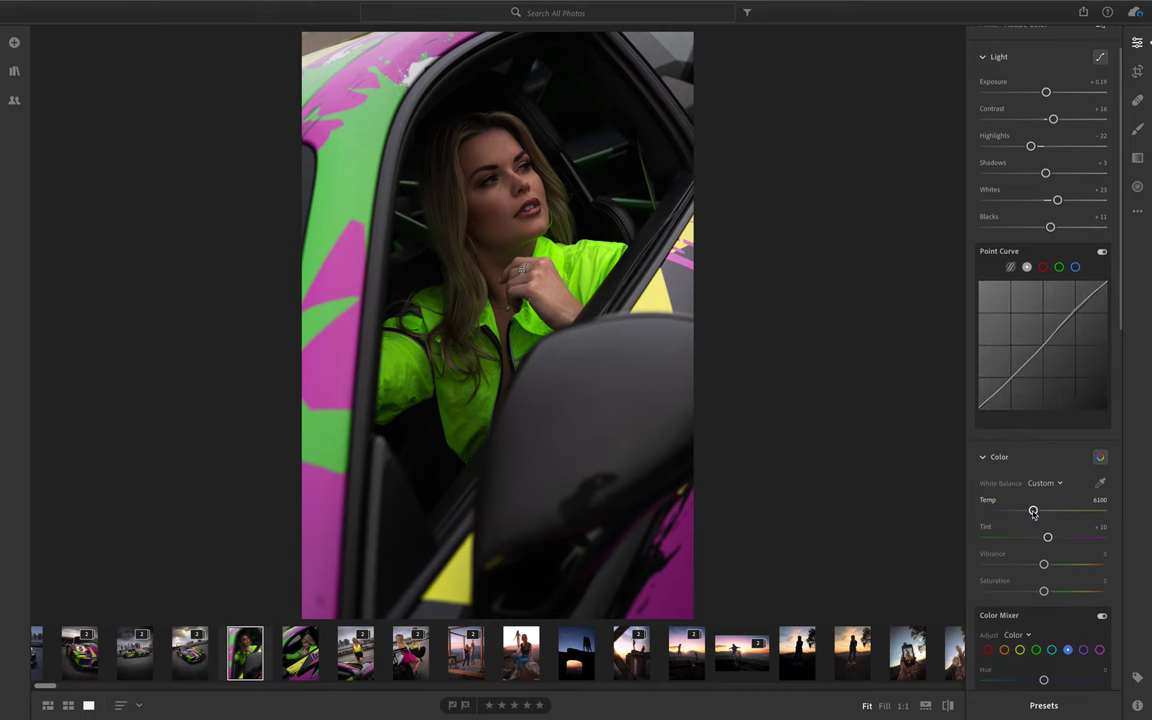
{"action": "left_click_drag", "start_coordinate": [1034, 511], "coordinate": [1033, 512]}
{"action": "key", "text": "ctrl+z"}
{"action": "left_click_drag", "start_coordinate": [1046, 539], "coordinate": [1049, 535]}
{"action": "key", "text": "ctrl+z"}
{"action": "scroll", "coordinate": [976, 543], "scroll_direction": "down", "scroll_amount": 2}
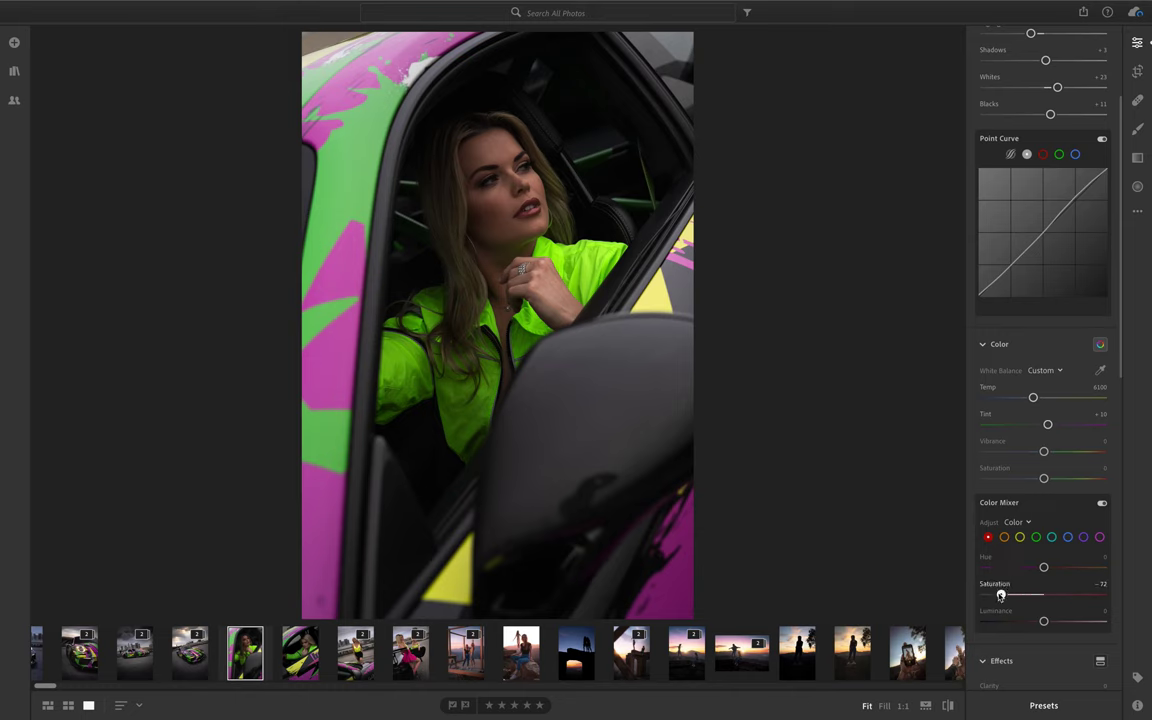
- Adjust the reds' saturation, then the oranges' hue and luminance
{"action": "mouse_move", "coordinate": [1044, 595]}
{"action": "left_mouse_down"}
{"action": "mouse_move", "coordinate": [1028, 595]}
{"action": "mouse_move", "coordinate": [1102, 595]}
{"action": "mouse_move", "coordinate": [1026, 595]}
{"action": "mouse_move", "coordinate": [1047, 593]}
{"action": "left_mouse_up"}
{"action": "left_click", "coordinate": [1004, 537]}
{"action": "left_click_drag", "start_coordinate": [1044, 568], "coordinate": [1041, 569]}
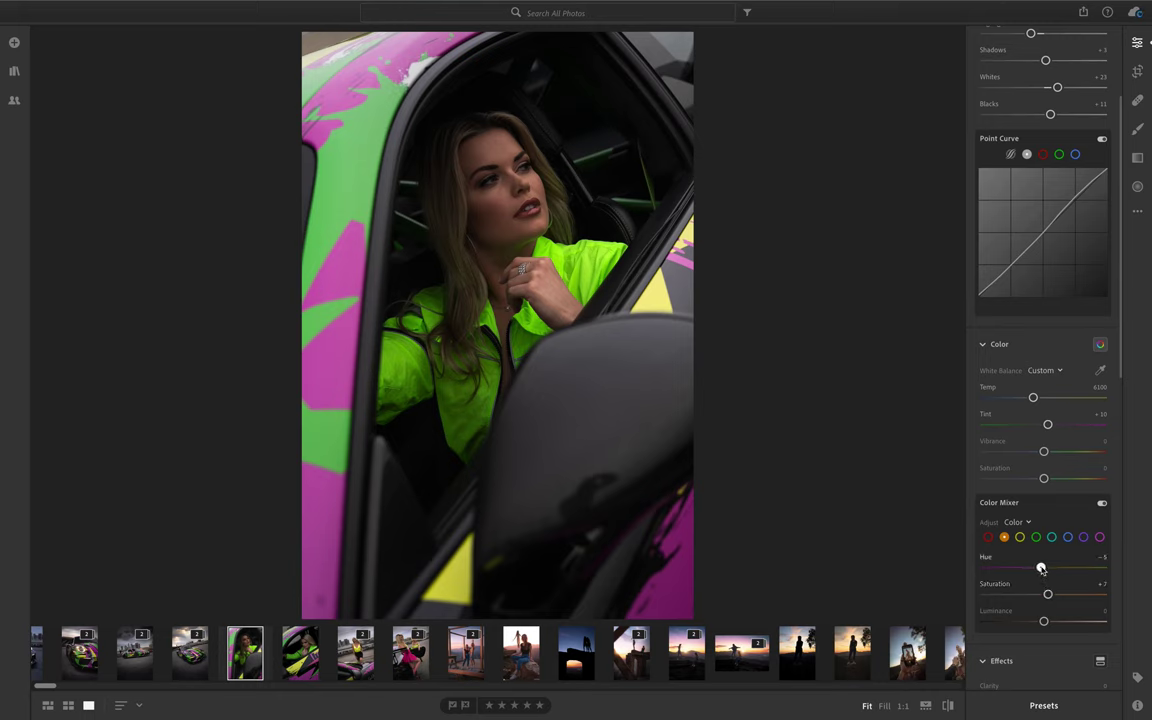
{"action": "mouse_move", "coordinate": [1044, 621]}
{"action": "left_mouse_down"}
{"action": "mouse_move", "coordinate": [1032, 621]}
{"action": "mouse_move", "coordinate": [1048, 621]}
{"action": "left_mouse_up"}
- Set the yellows to Hue −4, Saturation +16 and Luminance +4
{"action": "left_click", "coordinate": [1020, 538]}
{"action": "mouse_move", "coordinate": [1044, 596]}
{"action": "left_mouse_down"}
{"action": "mouse_move", "coordinate": [1018, 596]}
{"action": "mouse_move", "coordinate": [1057, 596]}
{"action": "mouse_move", "coordinate": [995, 596]}
{"action": "mouse_move", "coordinate": [1083, 595]}
{"action": "mouse_move", "coordinate": [995, 600]}
{"action": "mouse_move", "coordinate": [1055, 603]}
{"action": "mouse_move", "coordinate": [1044, 572]}
{"action": "left_mouse_up"}
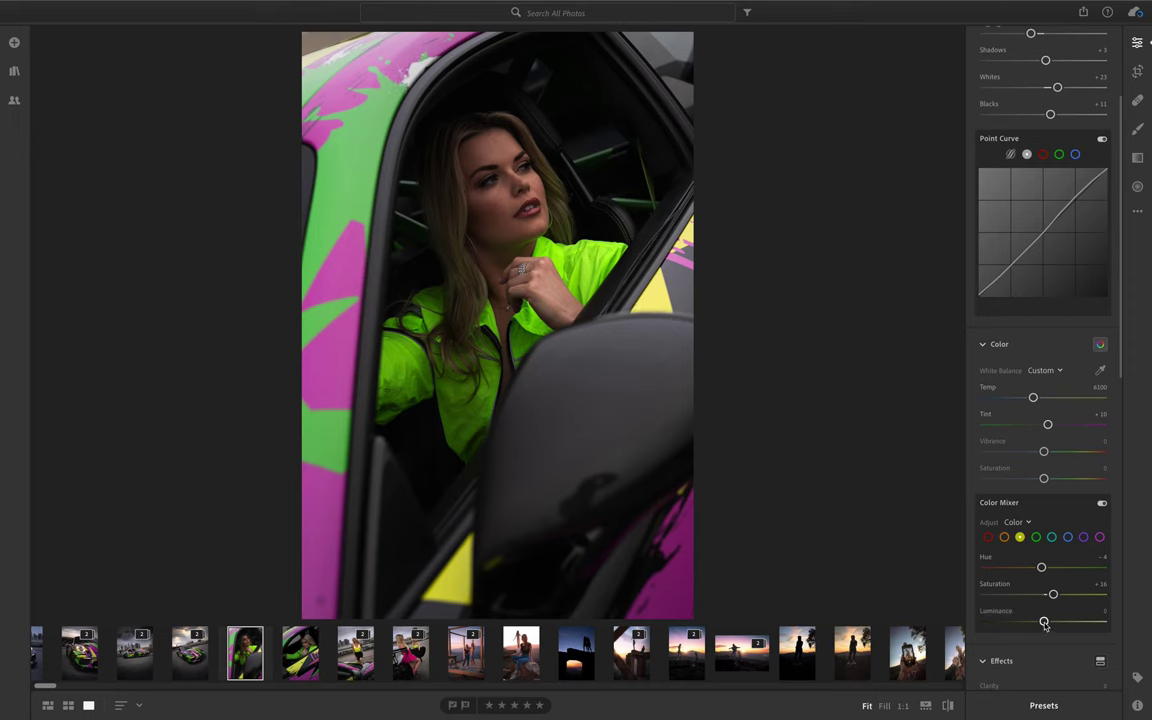
{"action": "mouse_move", "coordinate": [1049, 622]}
{"action": "left_mouse_down"}
{"action": "mouse_move", "coordinate": [1068, 623]}
{"action": "mouse_move", "coordinate": [1046, 622]}
{"action": "left_mouse_up"}
- Adjust the greens' saturation and luminance, and boost aqua and blue saturation
{"action": "left_click", "coordinate": [1036, 537]}
{"action": "mouse_move", "coordinate": [1044, 594]}
{"action": "left_mouse_down"}
{"action": "mouse_move", "coordinate": [1000, 594]}
{"action": "mouse_move", "coordinate": [1056, 584]}
{"action": "mouse_move", "coordinate": [1041, 574]}
{"action": "left_mouse_up"}
{"action": "mouse_move", "coordinate": [1044, 621]}
{"action": "left_mouse_down"}
{"action": "mouse_move", "coordinate": [1033, 624]}
{"action": "mouse_move", "coordinate": [1047, 624]}
{"action": "left_mouse_up"}
{"action": "left_click", "coordinate": [1051, 537]}
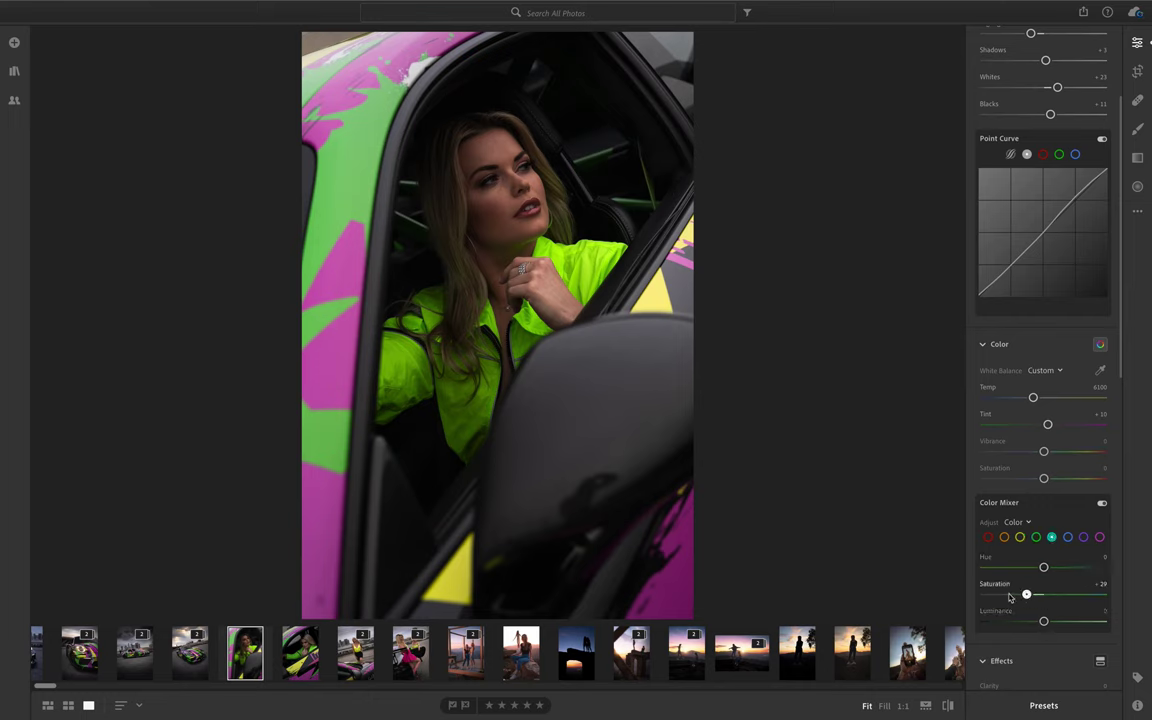
{"action": "mouse_move", "coordinate": [1043, 594]}
{"action": "left_mouse_down"}
{"action": "mouse_move", "coordinate": [1059, 595]}
{"action": "mouse_move", "coordinate": [1048, 595]}
{"action": "left_mouse_up"}
{"action": "left_click", "coordinate": [1067, 537]}
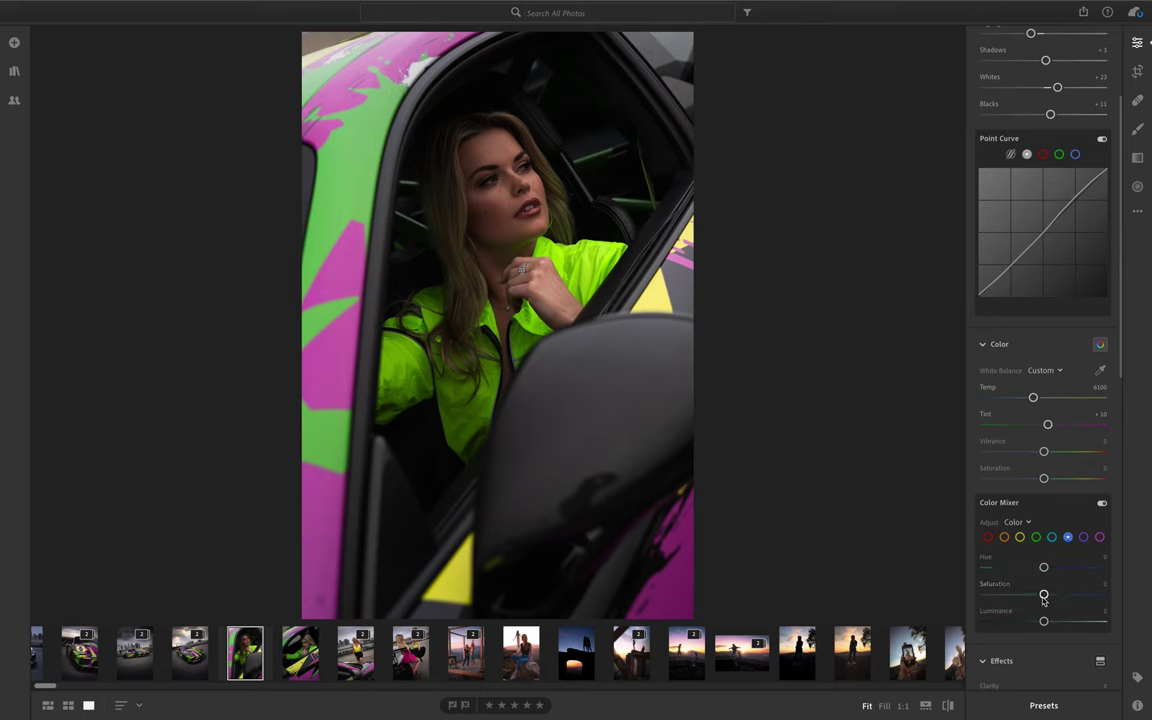
{"action": "mouse_move", "coordinate": [1043, 594]}
{"action": "left_mouse_down"}
{"action": "mouse_move", "coordinate": [1056, 594]}
{"action": "mouse_move", "coordinate": [1030, 594]}
{"action": "mouse_move", "coordinate": [1051, 594]}
{"action": "left_mouse_up"}
- Set purples to Hue +11, Saturation +26, Luminance −16 and magentas to Hue +5, Saturation +20, Luminance −19
{"action": "left_click", "coordinate": [1083, 537]}
{"action": "mouse_move", "coordinate": [1055, 594]}
{"action": "left_mouse_down"}
{"action": "mouse_move", "coordinate": [1036, 594]}
{"action": "mouse_move", "coordinate": [1067, 595]}
{"action": "mouse_move", "coordinate": [1057, 567]}
{"action": "mouse_move", "coordinate": [1028, 570]}
{"action": "mouse_move", "coordinate": [1052, 574]}
{"action": "left_mouse_up"}
{"action": "mouse_move", "coordinate": [1043, 621]}
{"action": "left_mouse_down"}
{"action": "mouse_move", "coordinate": [1028, 620]}
{"action": "mouse_move", "coordinate": [1054, 620]}
{"action": "mouse_move", "coordinate": [1037, 623]}
{"action": "left_mouse_up"}
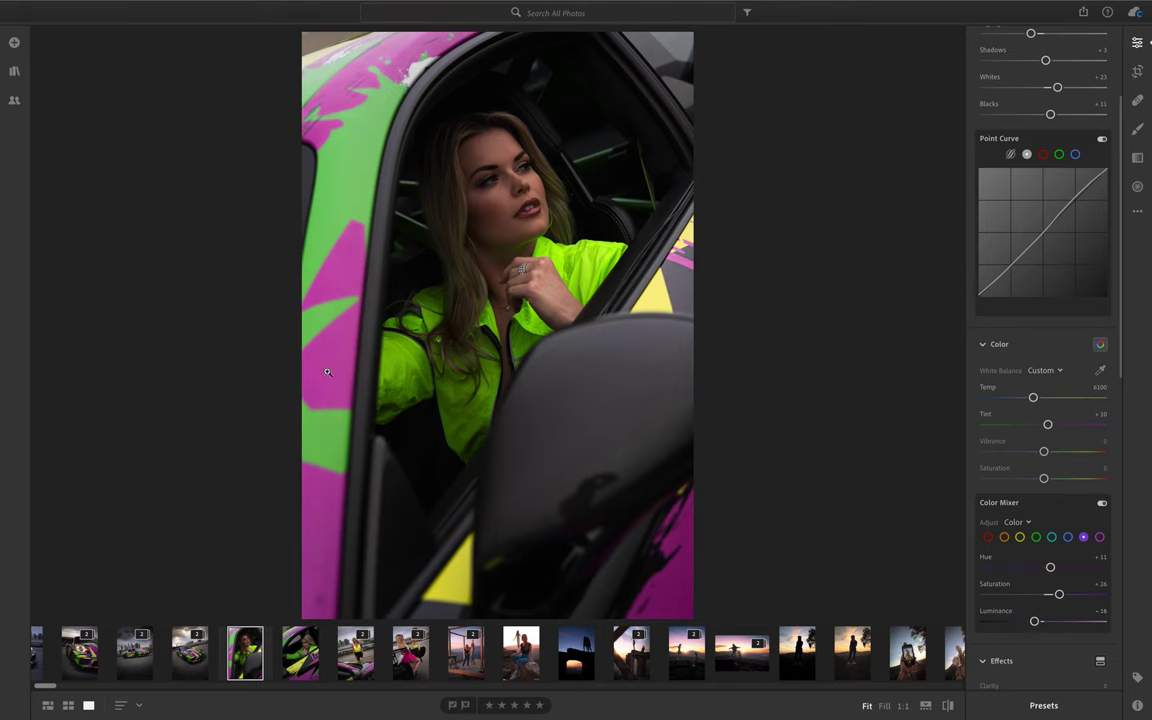
{"action": "left_click", "coordinate": [1099, 537]}
{"action": "mouse_move", "coordinate": [1043, 594]}
{"action": "left_mouse_down"}
{"action": "mouse_move", "coordinate": [1013, 594]}
{"action": "mouse_move", "coordinate": [1082, 592]}
{"action": "mouse_move", "coordinate": [1039, 594]}
{"action": "mouse_move", "coordinate": [1058, 594]}
{"action": "mouse_move", "coordinate": [1050, 572]}
{"action": "left_mouse_up"}
{"action": "left_click_drag", "start_coordinate": [1043, 621], "coordinate": [1037, 623]}
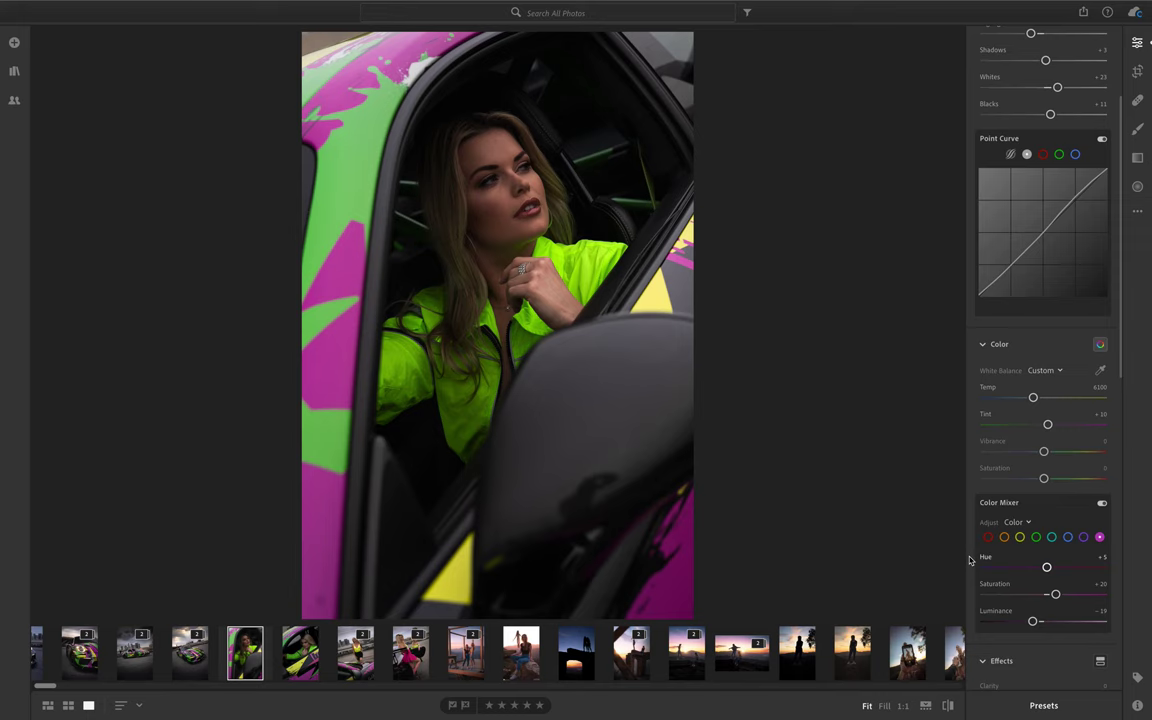
- Lower Clarity to −14 and add Dehaze +6
{"action": "scroll", "coordinate": [969, 560], "scroll_direction": "down", "scroll_amount": 5}
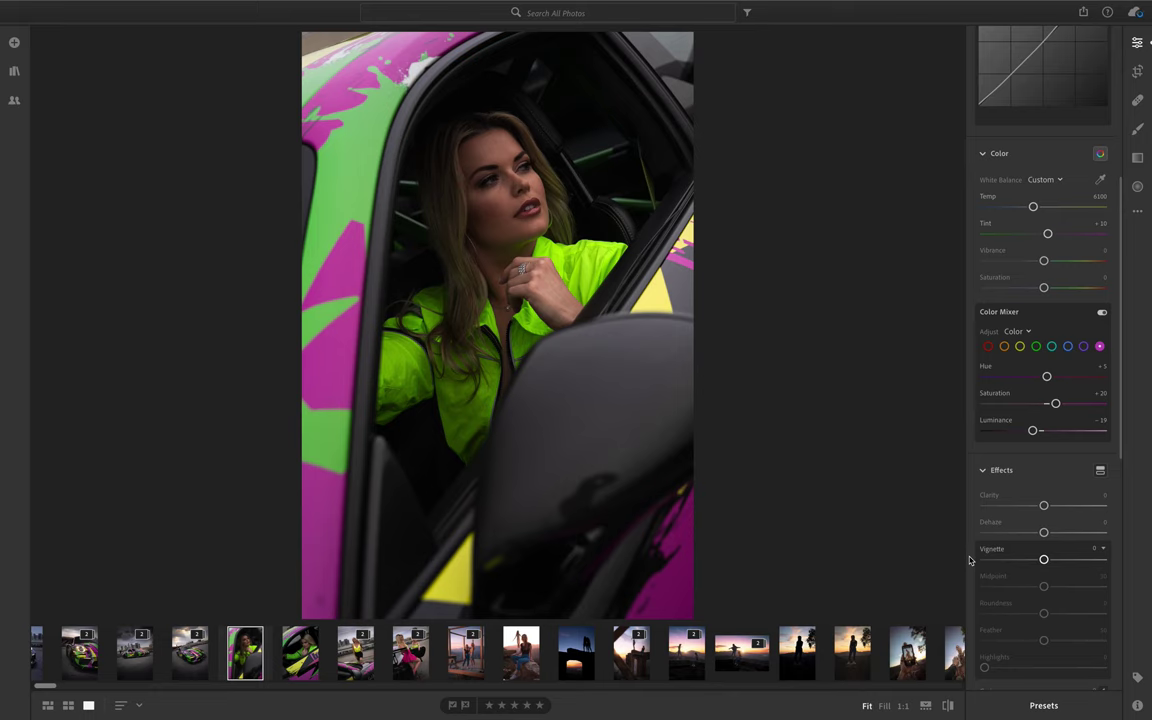
{"action": "left_click_drag", "start_coordinate": [1043, 510], "coordinate": [1035, 508]}
{"action": "left_click_drag", "start_coordinate": [1044, 533], "coordinate": [1036, 559]}
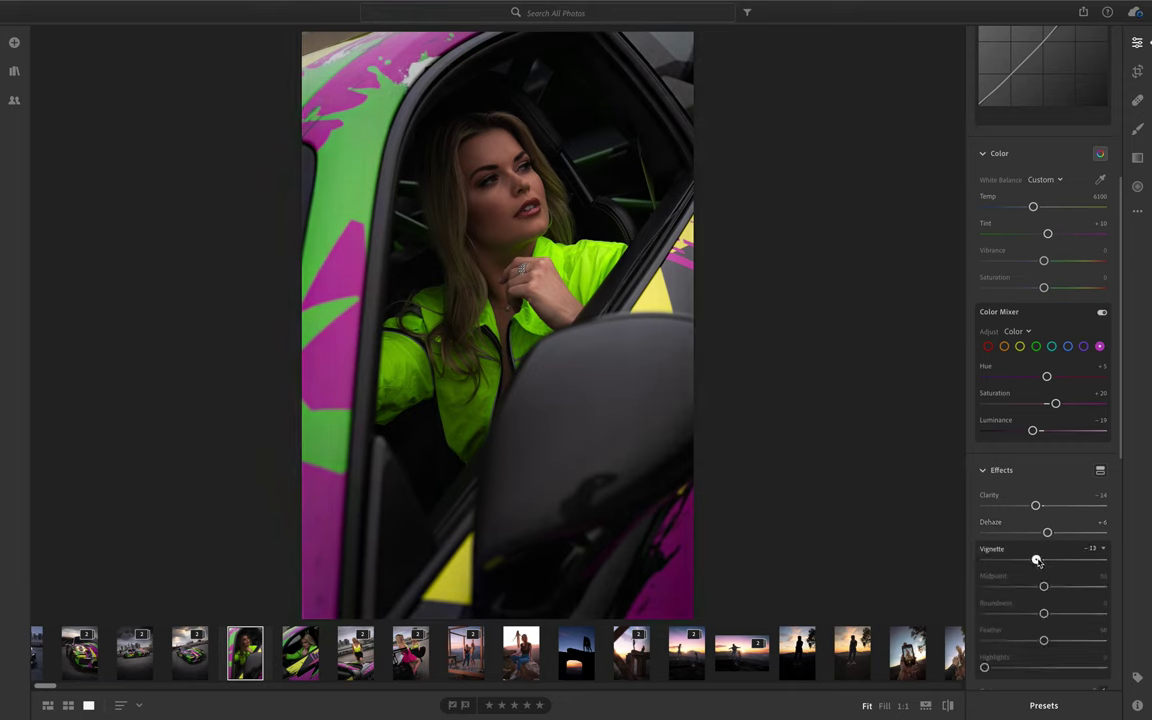
- Set Noise Reduction to 8 and turn on Remove Chromatic Aberration, then return to the panel top
{"action": "scroll", "coordinate": [985, 620], "scroll_direction": "down", "scroll_amount": 5}
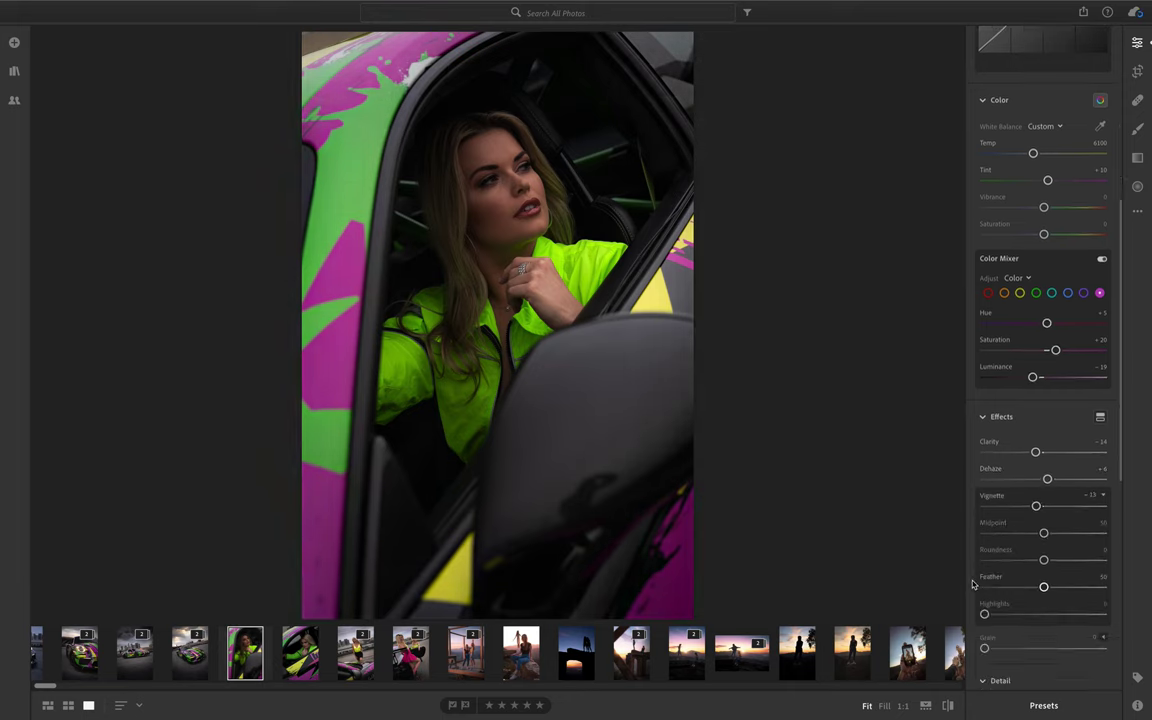
{"action": "left_click_drag", "start_coordinate": [985, 625], "coordinate": [1029, 598]}
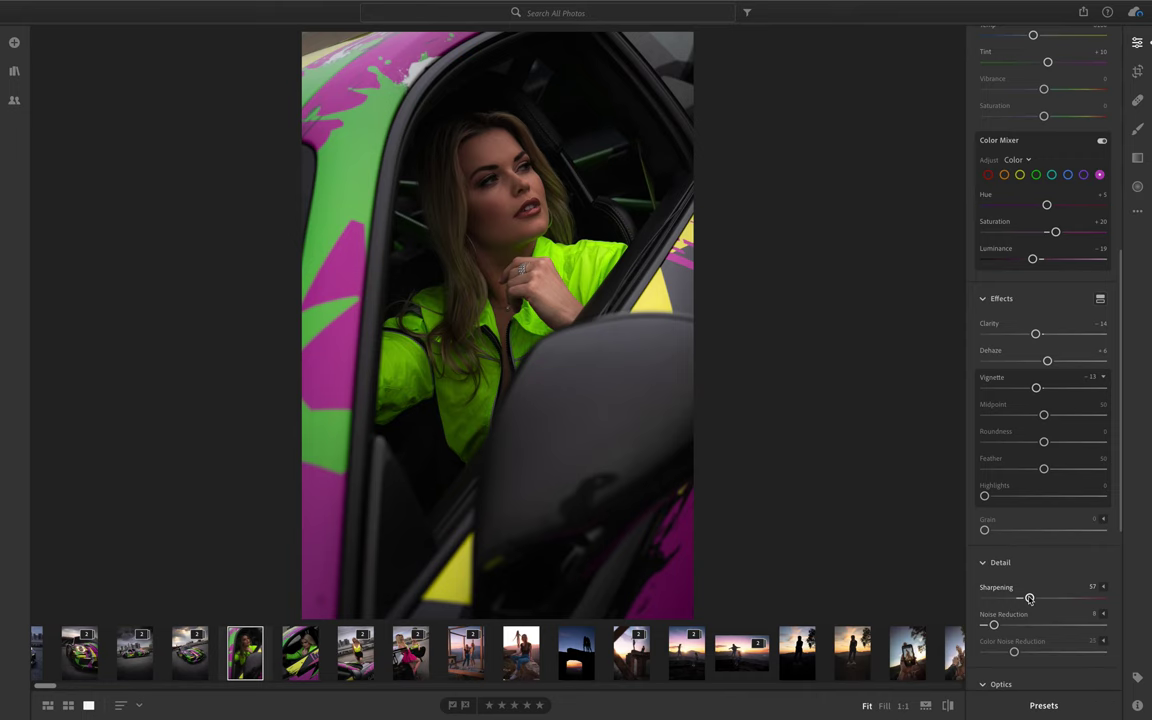
{"action": "scroll", "coordinate": [971, 546], "scroll_direction": "down", "scroll_amount": 3}
{"action": "left_click", "coordinate": [985, 562]}
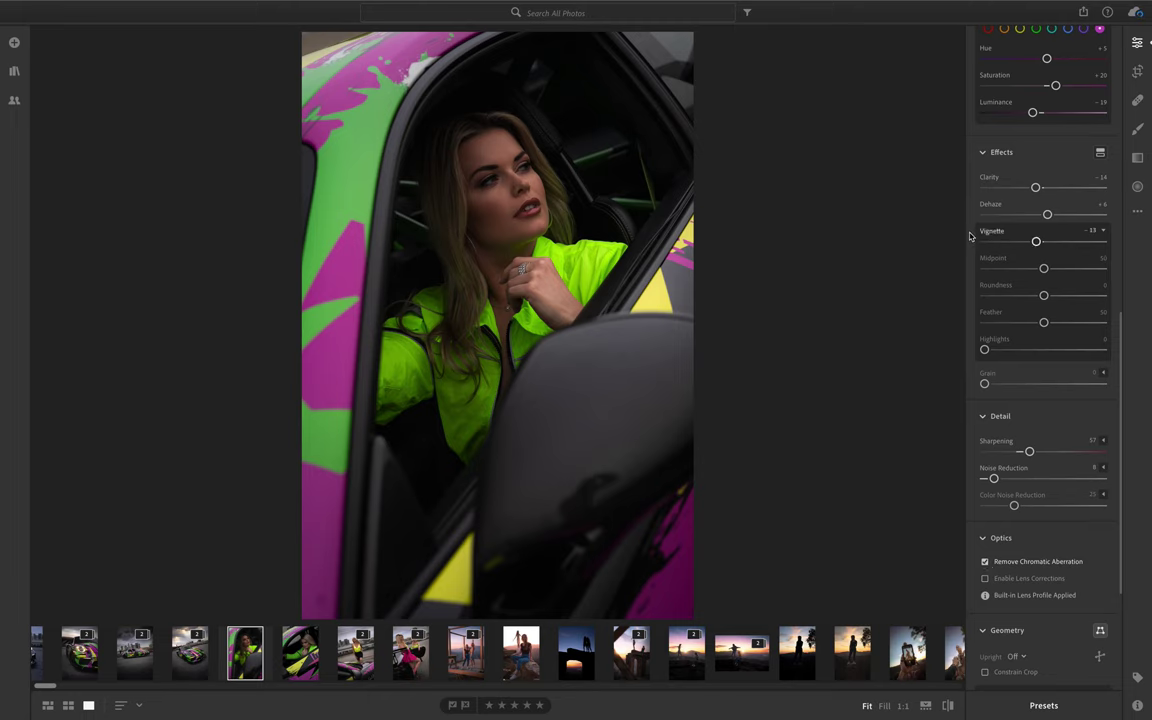
{"action": "scroll", "coordinate": [969, 236], "scroll_direction": "down", "scroll_amount": 4}
{"action": "scroll", "coordinate": [969, 236], "scroll_direction": "up", "scroll_amount": 12}
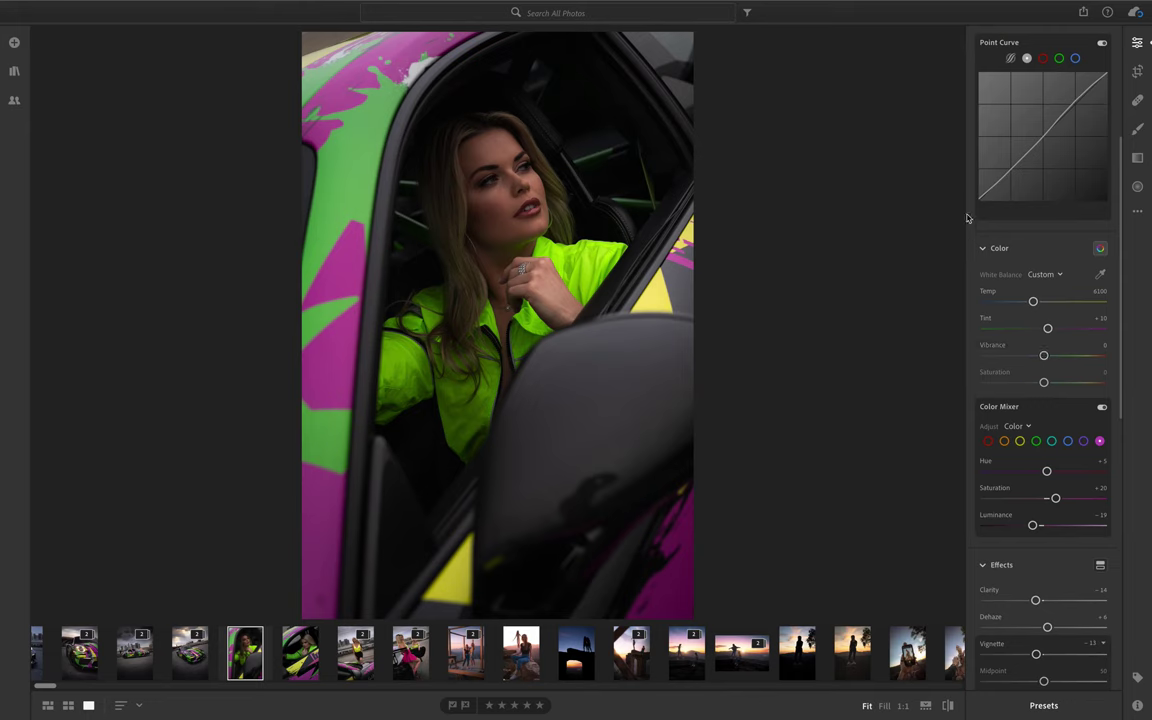
{"action": "scroll", "coordinate": [971, 229], "scroll_direction": "up", "scroll_amount": 3}
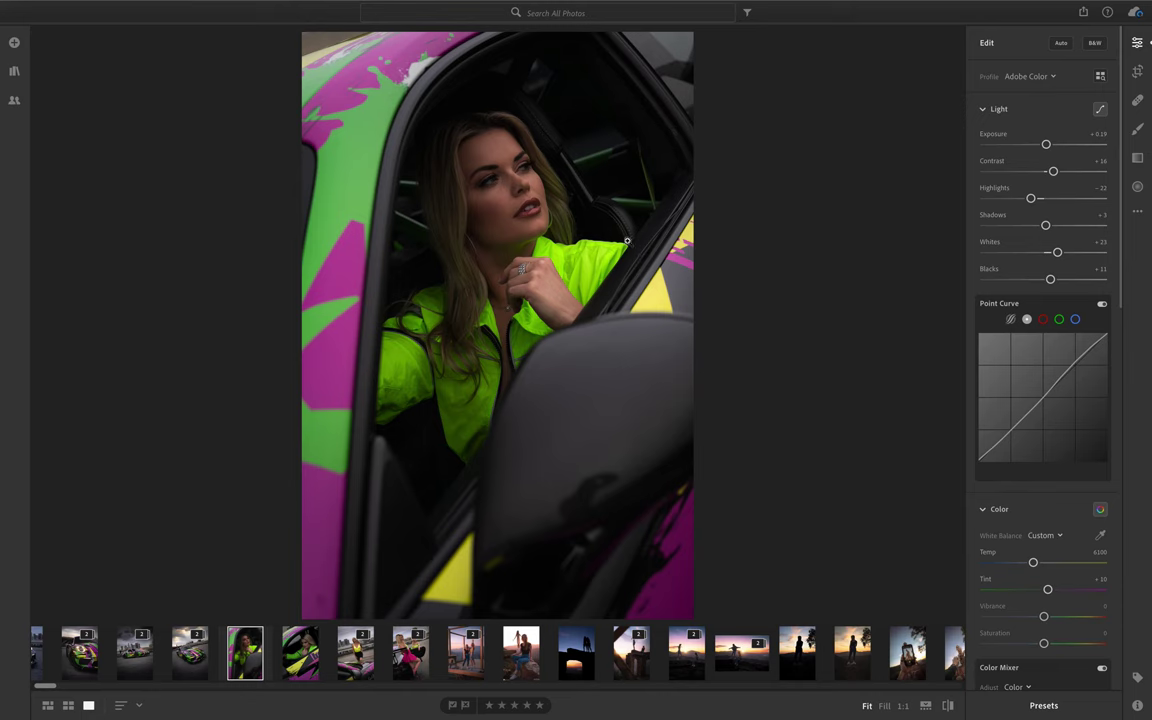
- Start a local Brush adjustment
{"action": "key", "text": "b"}
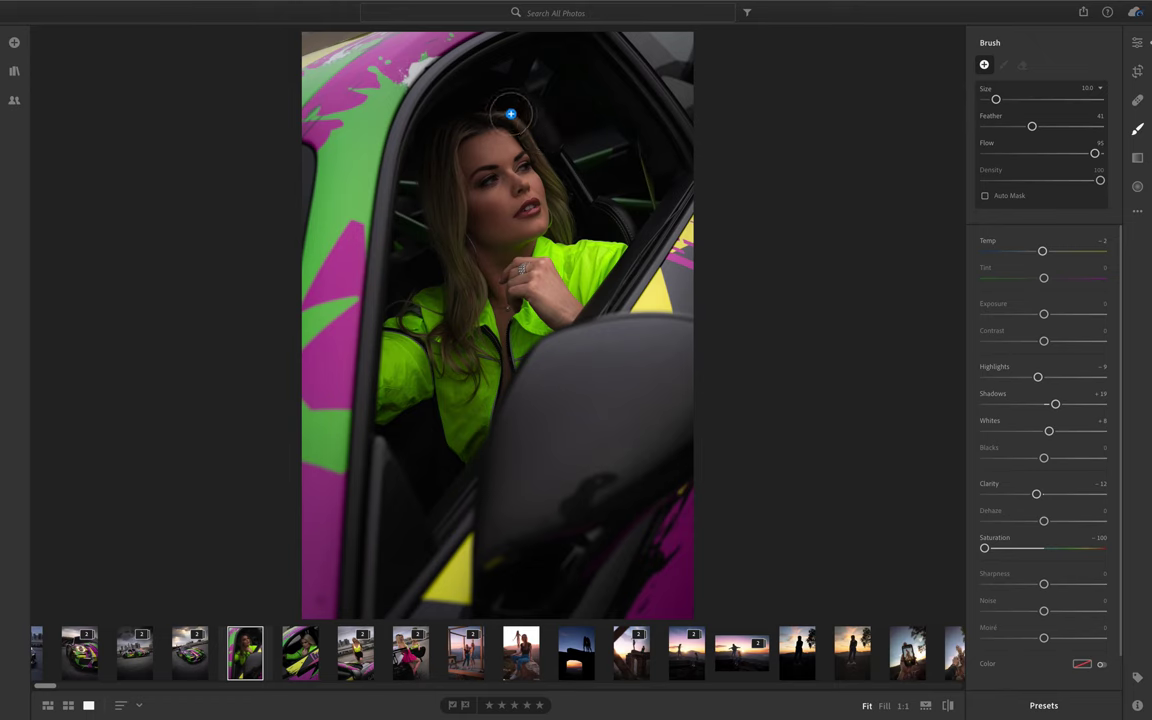
{"action": "left_click", "coordinate": [1137, 42]}
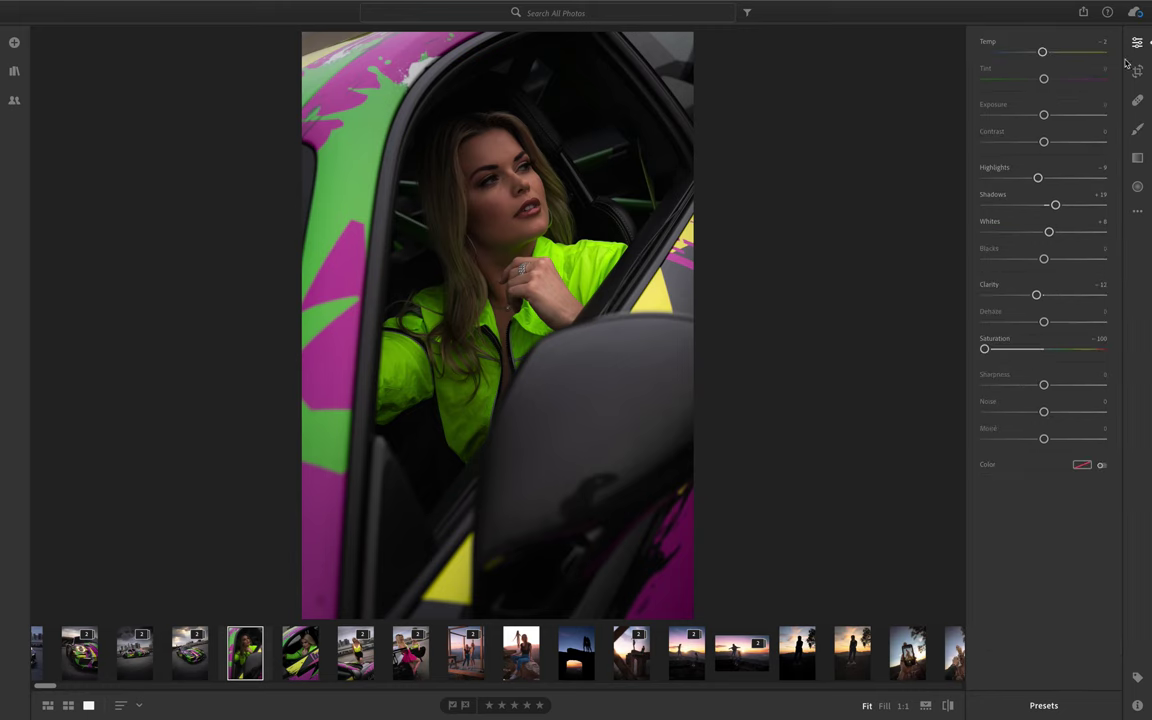
{"action": "scroll", "coordinate": [1049, 471], "scroll_direction": "down", "scroll_amount": 5}
{"action": "scroll", "coordinate": [1049, 471], "scroll_direction": "up", "scroll_amount": 5}
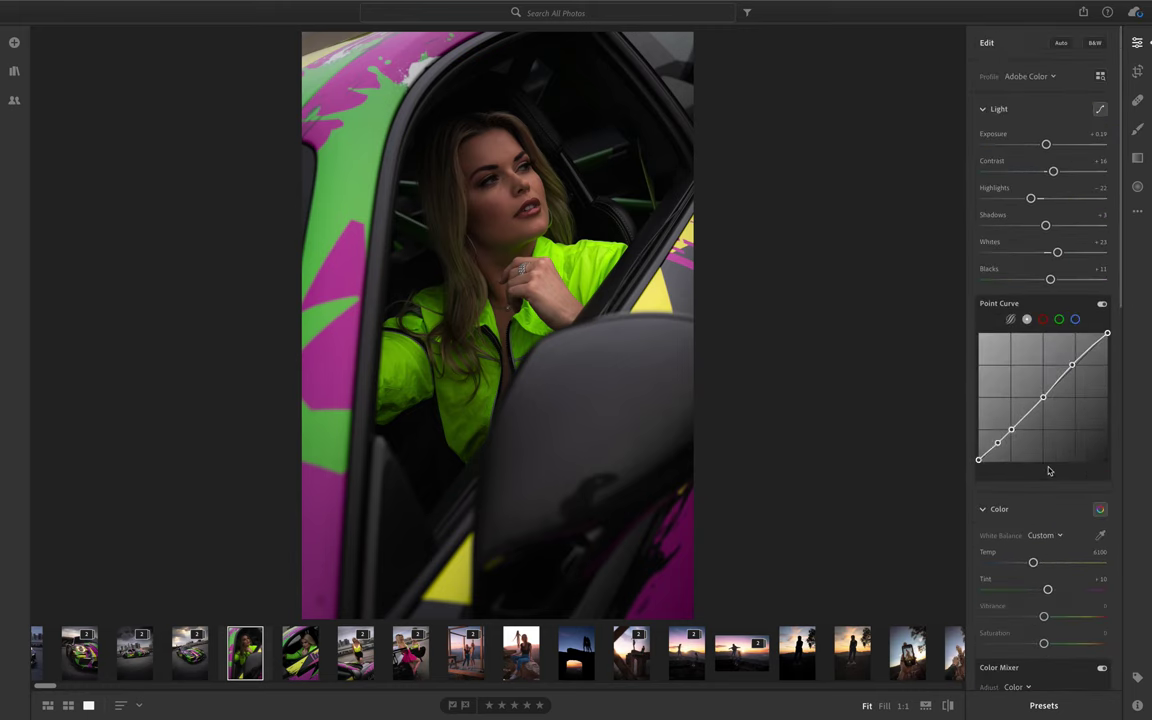
{"action": "left_click", "coordinate": [1137, 128]}
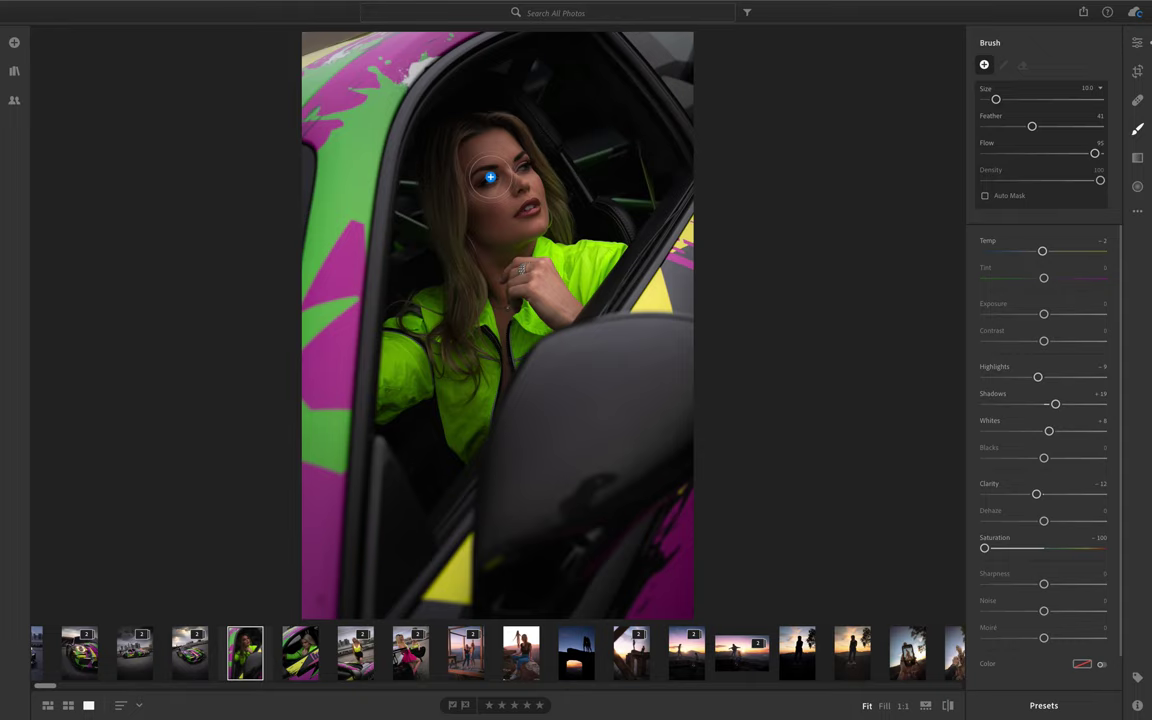
- Zoom to 1:1 on the woman's face and shrink the brush to size 9
{"action": "key", "text": "z"}
{"action": "scroll", "coordinate": [491, 165], "scroll_direction": "down", "scroll_amount": 2}
{"action": "scroll", "coordinate": [491, 165], "scroll_direction": "up", "scroll_amount": 5}
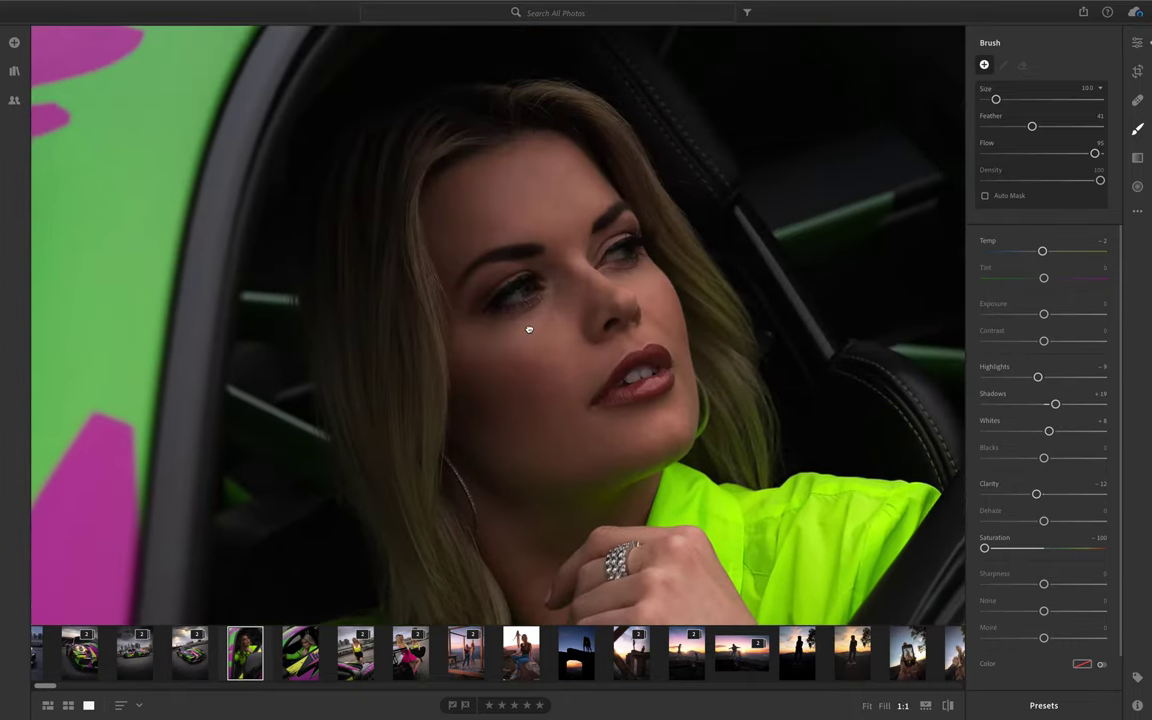
{"action": "scroll", "coordinate": [529, 328], "scroll_direction": "up", "scroll_amount": 3}
{"action": "scroll", "coordinate": [529, 328], "scroll_direction": "down", "scroll_amount": 1}
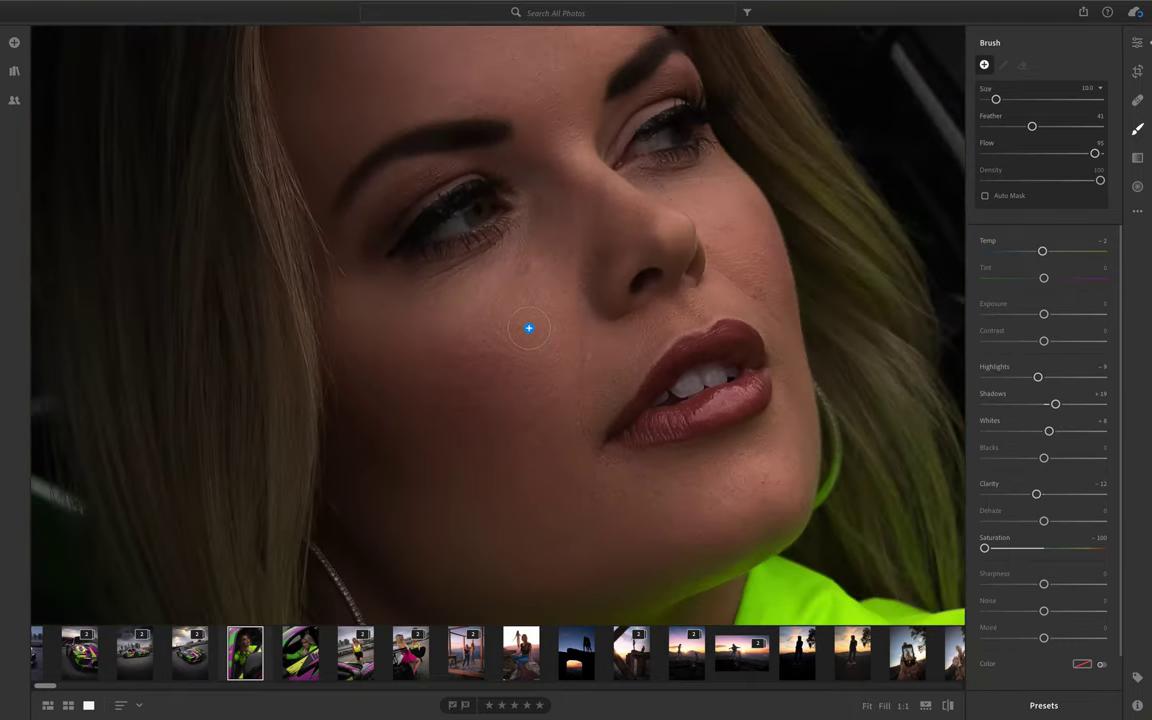
{"action": "key", "text": "z"}
{"action": "key", "text": "z"}
{"action": "key", "text": "bracketleft"}
- Paint the brush mask over the whole left iris, checking coverage with the red mask overlay
{"action": "key", "text": "bracketright"}
{"action": "left_click_drag", "start_coordinate": [462, 231], "coordinate": [456, 225]}
{"action": "key", "text": "bracketleft"}
{"action": "key", "text": "bracketleft"}
{"action": "key", "text": "bracketleft"}
{"action": "key", "text": "bracketleft"}
{"action": "key", "text": "bracketleft"}
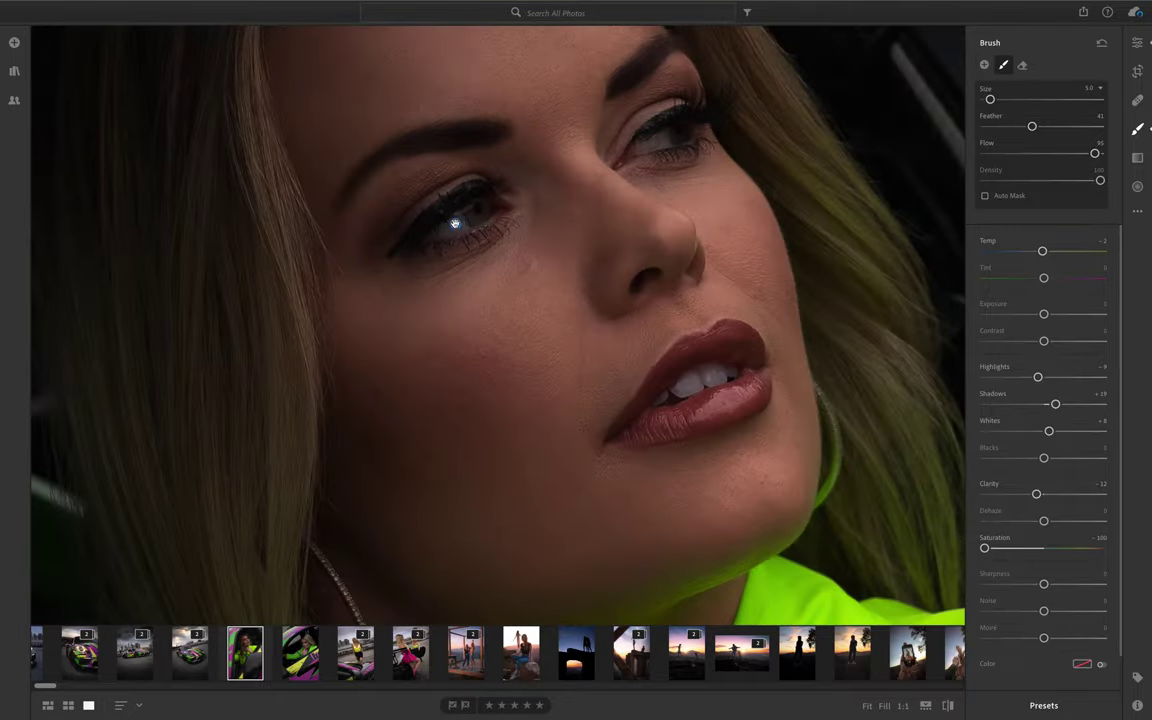
{"action": "key", "text": "bracketleft"}
{"action": "key", "text": "o"}
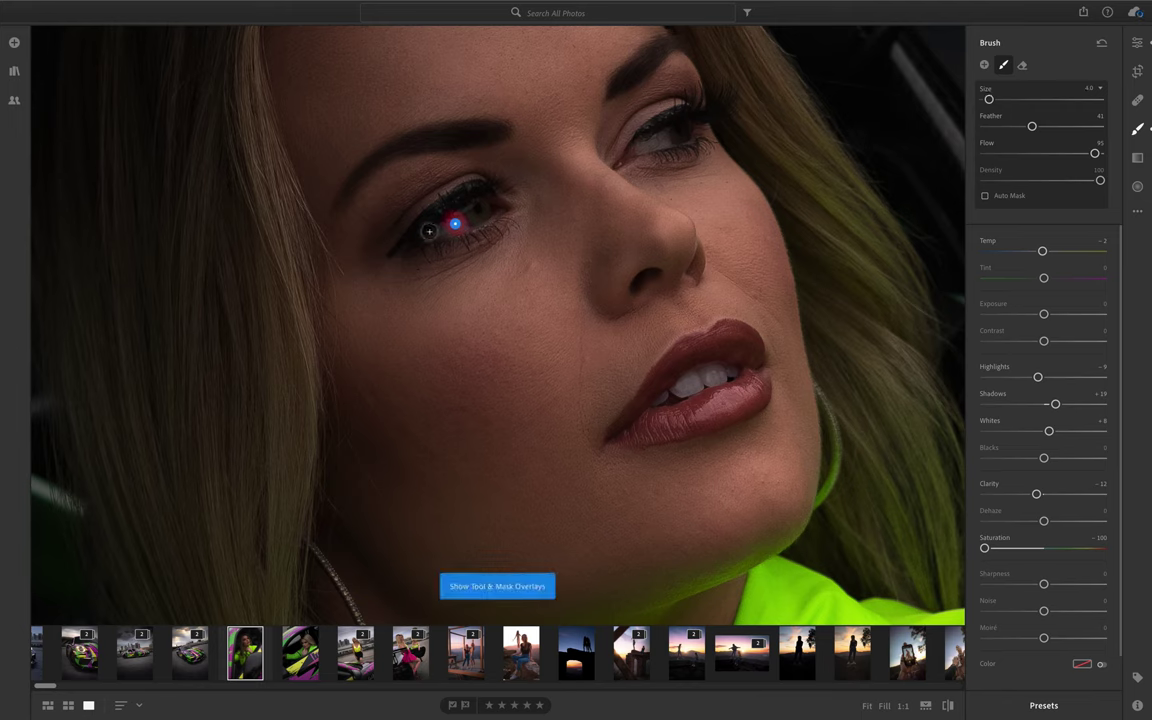
{"action": "key", "text": "bracketright"}
{"action": "key", "text": "bracketleft"}
{"action": "key", "text": "bracketleft"}
{"action": "mouse_move", "coordinate": [440, 230]}
{"action": "left_mouse_down"}
{"action": "mouse_move", "coordinate": [471, 224]}
{"action": "mouse_move", "coordinate": [469, 210]}
{"action": "mouse_move", "coordinate": [400, 204]}
{"action": "left_mouse_up"}
{"action": "key", "text": "bracketright"}
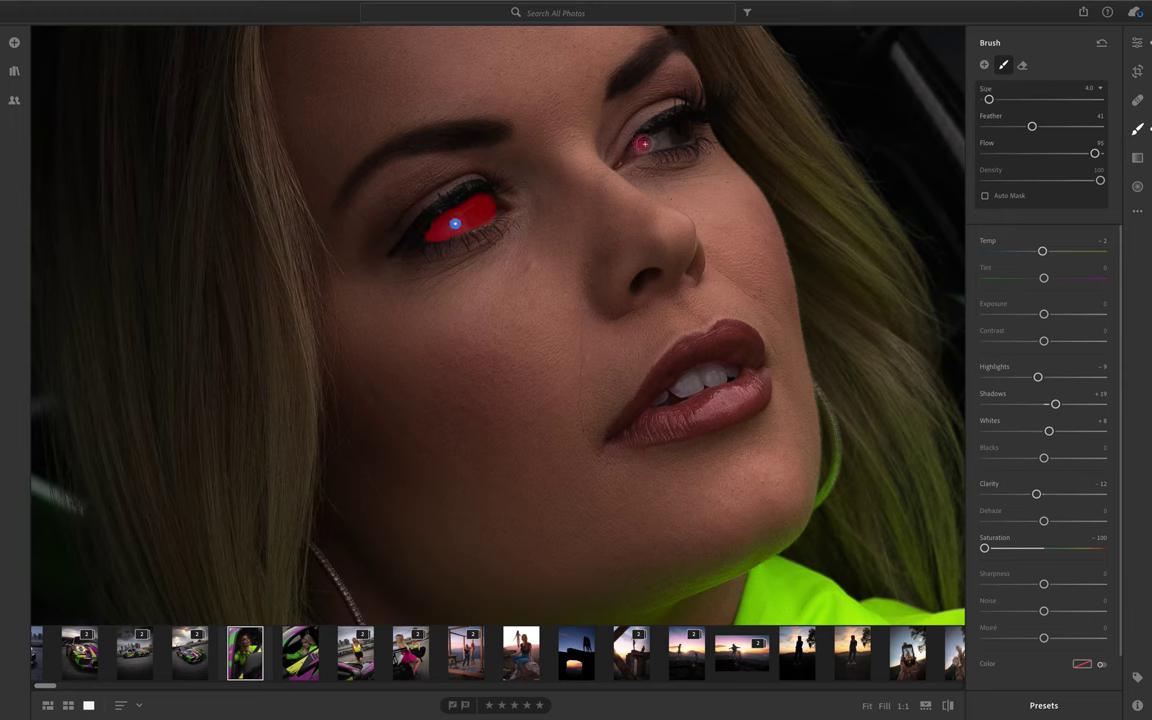
- Paint the mask over the right iris, shrinking the brush to size 2, and hide the overlay
{"action": "mouse_move", "coordinate": [636, 138]}
{"action": "left_mouse_down"}
{"action": "mouse_move", "coordinate": [687, 134]}
{"action": "mouse_move", "coordinate": [634, 143]}
{"action": "left_mouse_up"}
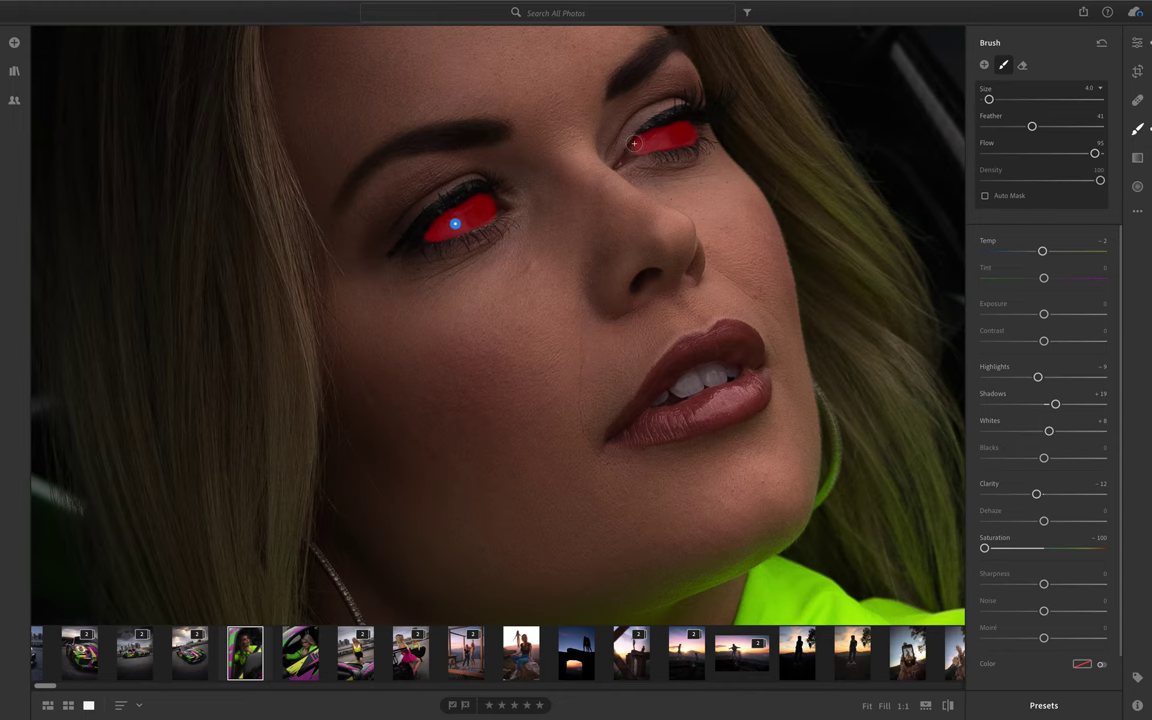
{"action": "key", "text": "bracketleft"}
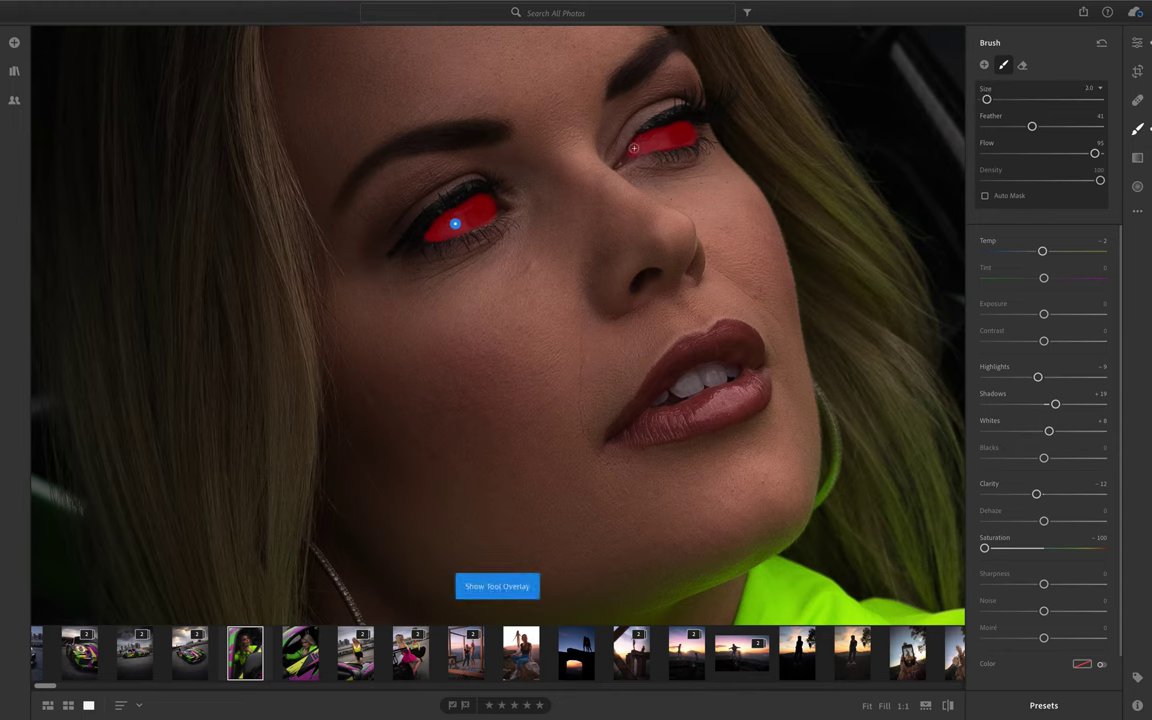
{"action": "key", "text": "o"}
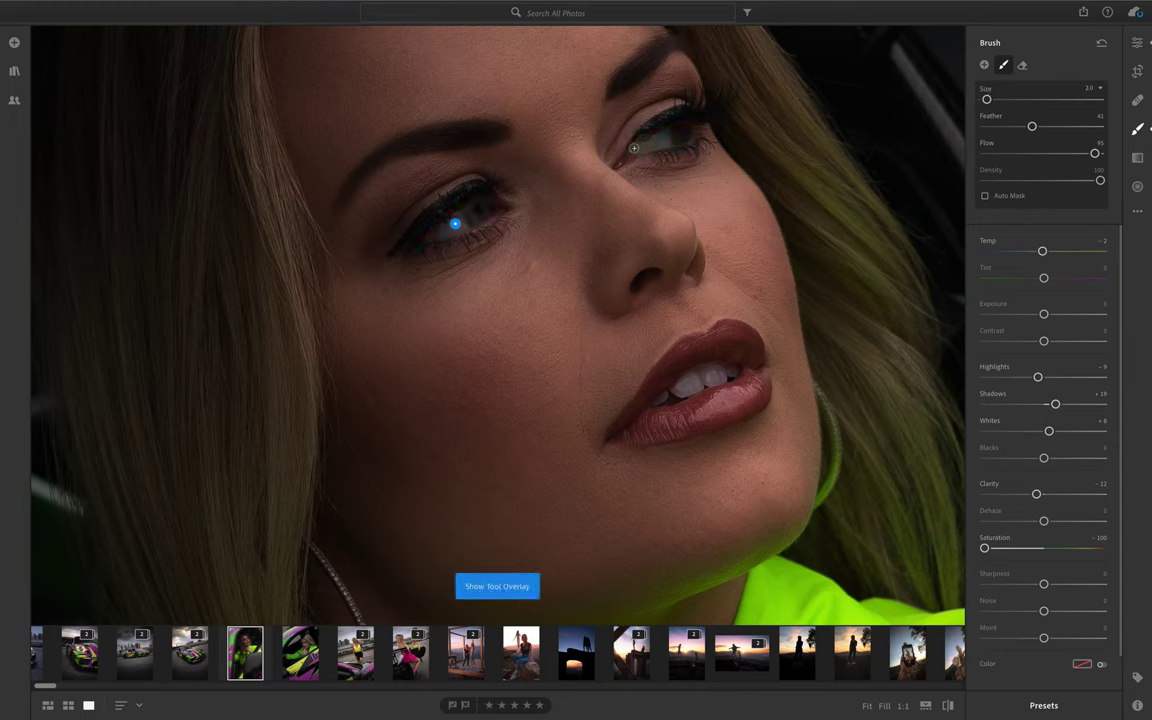
- Reset all brush sliders, then set Clarity −7 and Dehaze +3 on the irises
{"action": "right_click", "coordinate": [996, 376]}
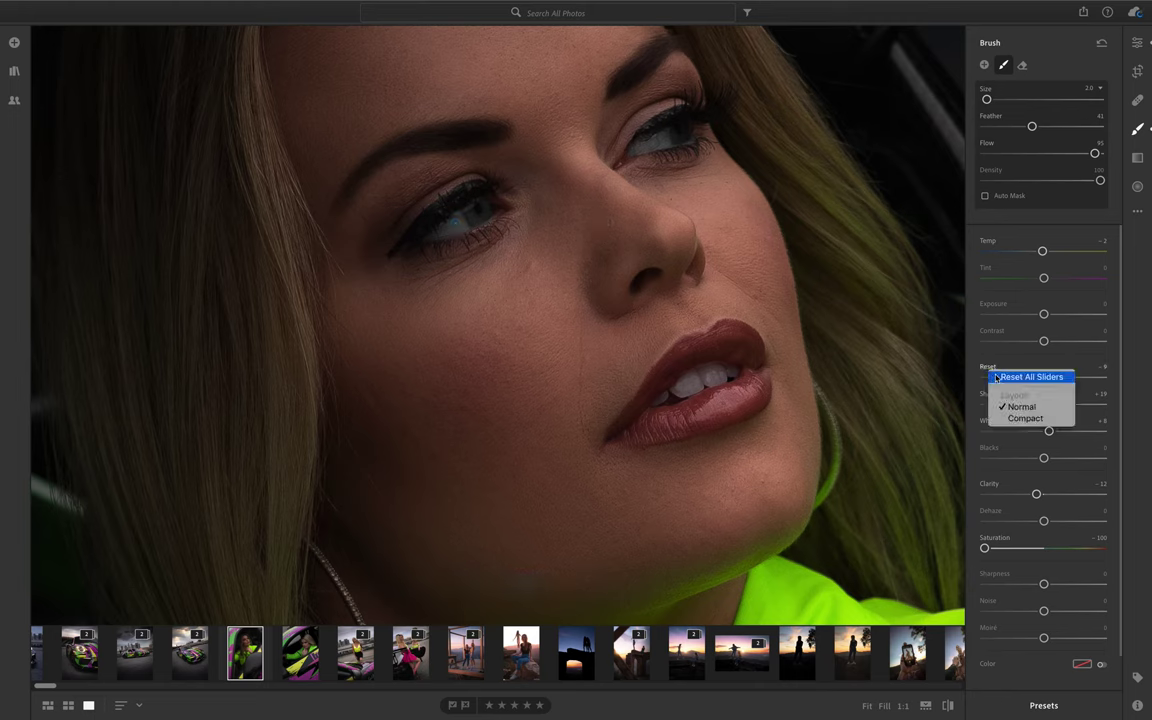
{"action": "left_click", "coordinate": [1004, 377]}
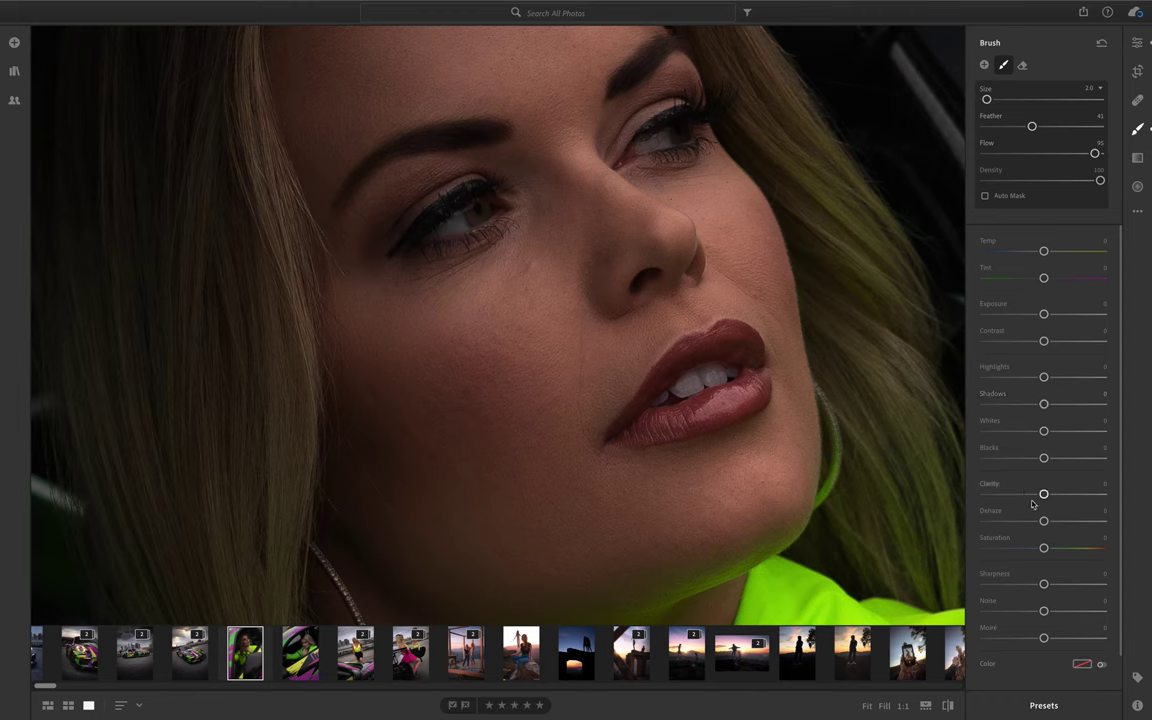
{"action": "left_click_drag", "start_coordinate": [1044, 495], "coordinate": [1040, 496]}
{"action": "left_click_drag", "start_coordinate": [1044, 522], "coordinate": [1046, 522]}
- Set Whites +22, Saturation −42, Temp −1 and Sharpness +20 for the eye mask
{"action": "left_click_drag", "start_coordinate": [1045, 430], "coordinate": [1057, 431]}
{"action": "left_click_drag", "start_coordinate": [1044, 548], "coordinate": [1018, 549]}
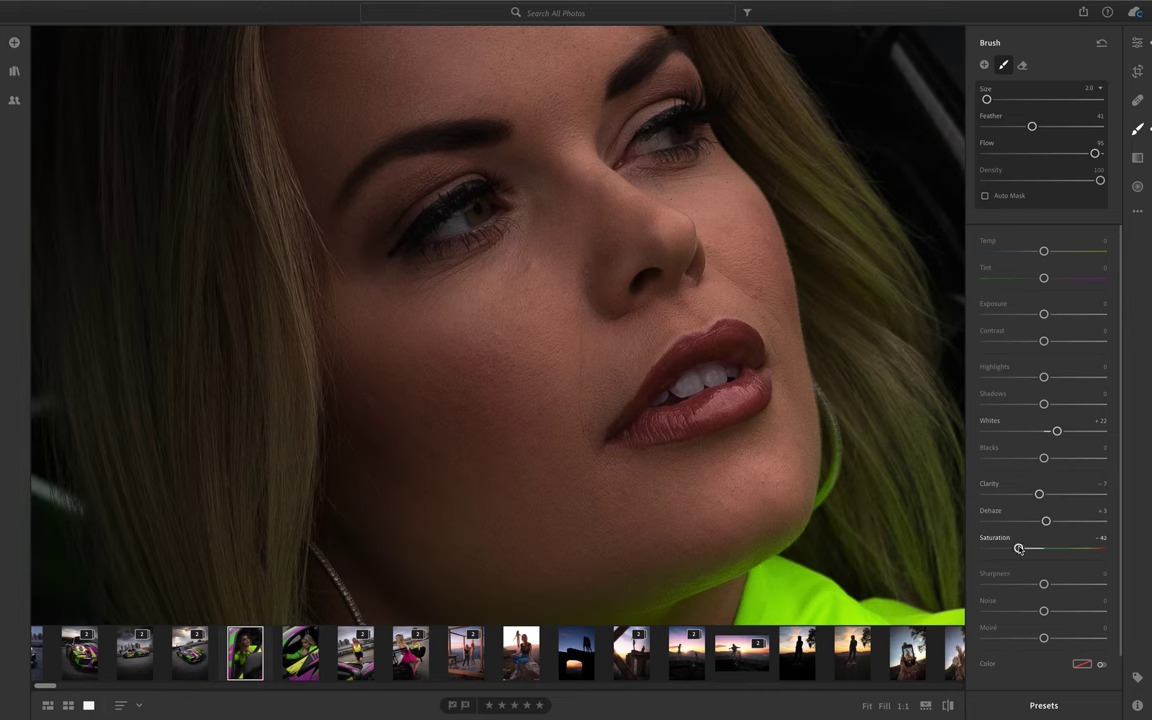
{"action": "mouse_move", "coordinate": [455, 224]}
{"action": "left_mouse_down"}
{"action": "mouse_move", "coordinate": [410, 201]}
{"action": "mouse_move", "coordinate": [442, 185]}
{"action": "left_mouse_up"}
{"action": "left_click_drag", "start_coordinate": [1048, 250], "coordinate": [1045, 253]}
{"action": "left_click_drag", "start_coordinate": [1045, 586], "coordinate": [1058, 590]}
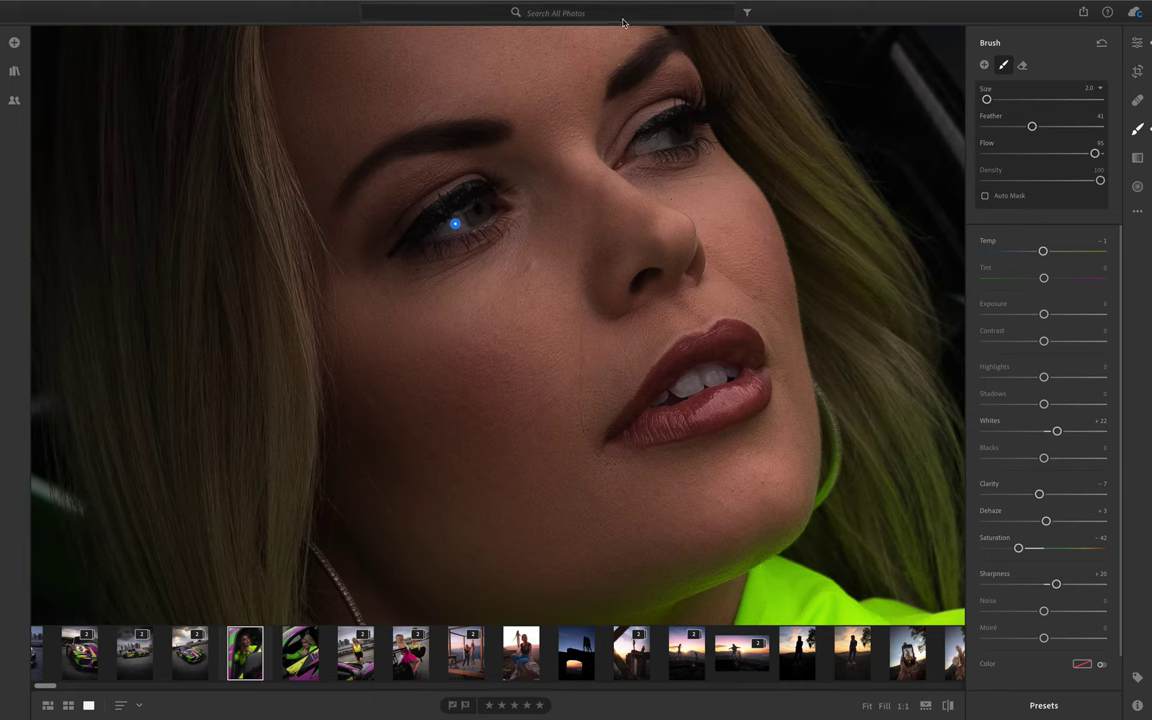
- Start a new brush adjustment and paint a mask under both eyes
{"action": "key", "text": "Escape"}
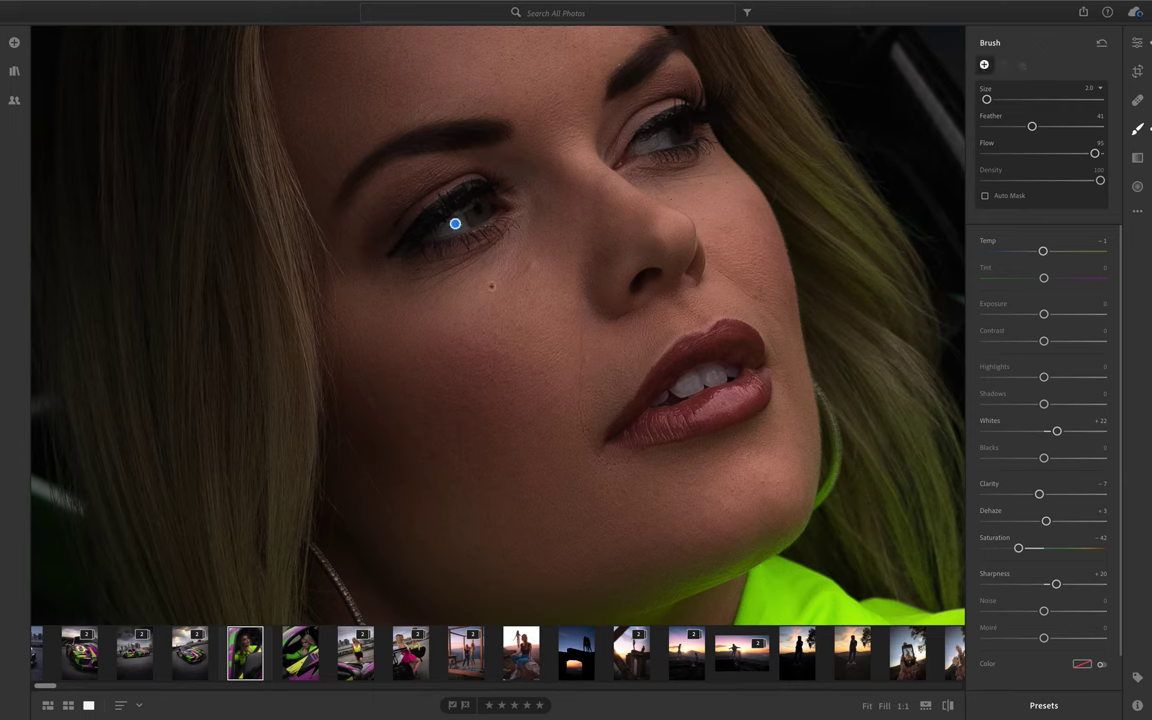
{"action": "left_click_drag", "start_coordinate": [408, 287], "coordinate": [437, 288]}
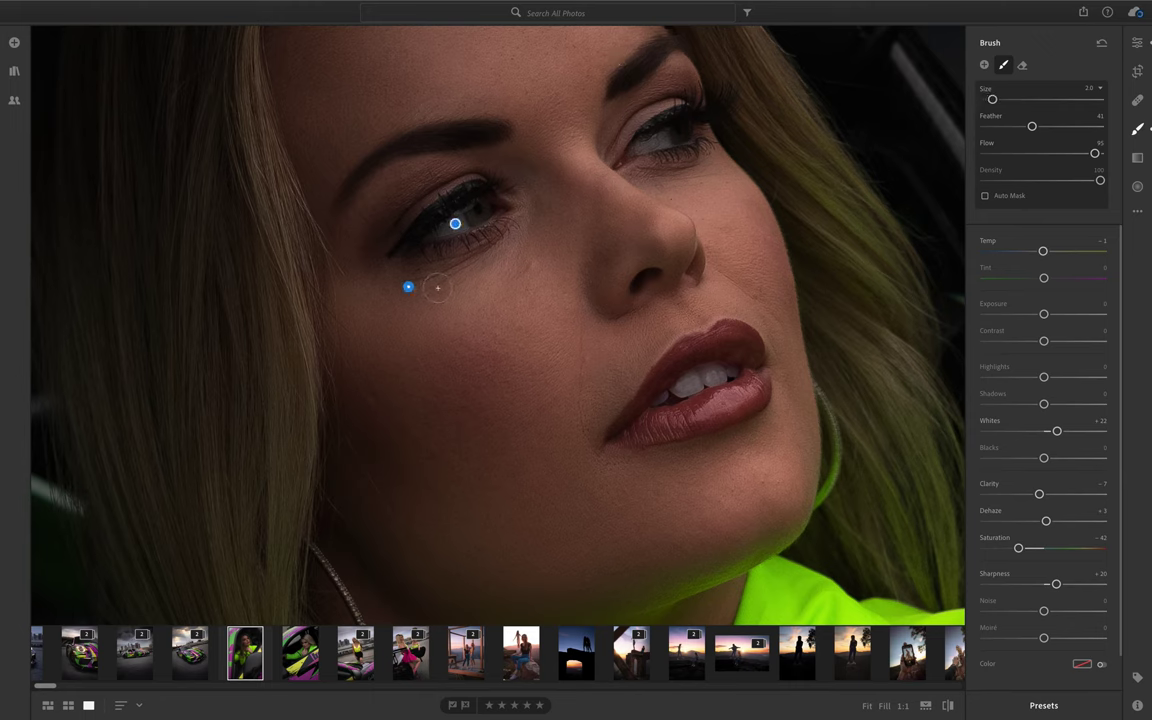
{"action": "mouse_move", "coordinate": [368, 258]}
{"action": "left_mouse_down"}
{"action": "mouse_move", "coordinate": [473, 272]}
{"action": "mouse_move", "coordinate": [368, 260]}
{"action": "left_mouse_up"}
{"action": "mouse_move", "coordinate": [655, 176]}
{"action": "left_mouse_down"}
{"action": "mouse_move", "coordinate": [690, 176]}
{"action": "mouse_move", "coordinate": [660, 163]}
{"action": "left_mouse_up"}
- Reset the new brush's sliders and set Clarity to −21
{"action": "right_click", "coordinate": [996, 243]}
{"action": "left_click", "coordinate": [997, 246]}
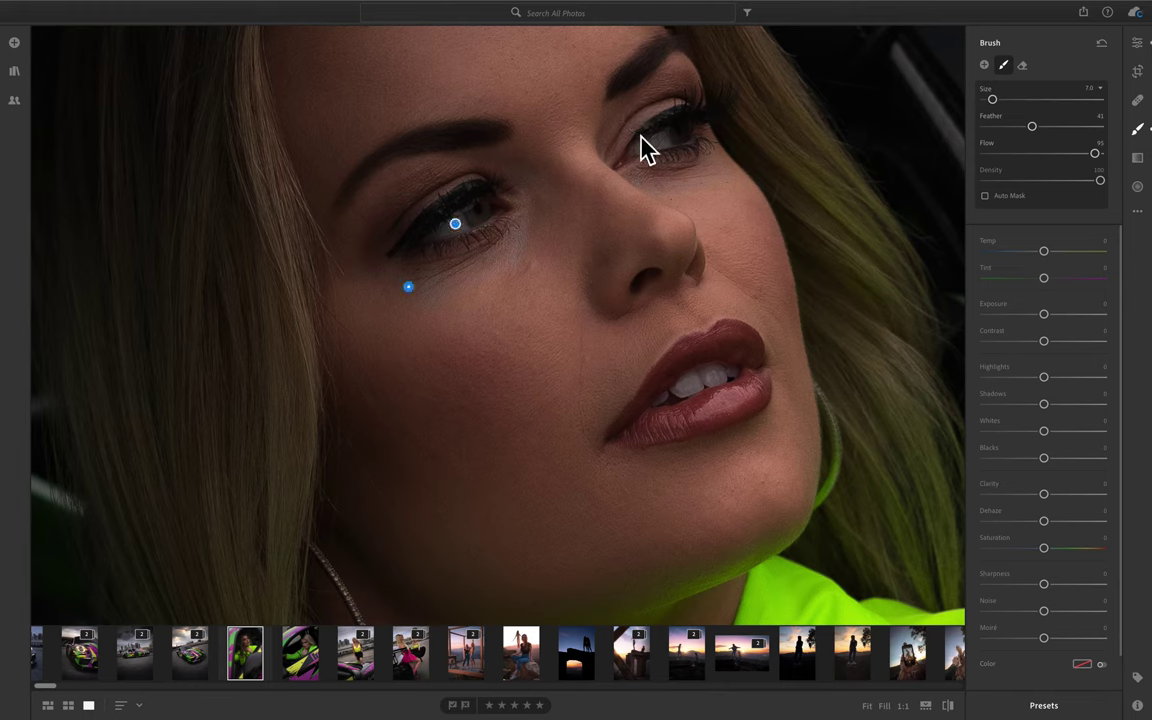
{"action": "left_click", "coordinate": [1020, 497]}
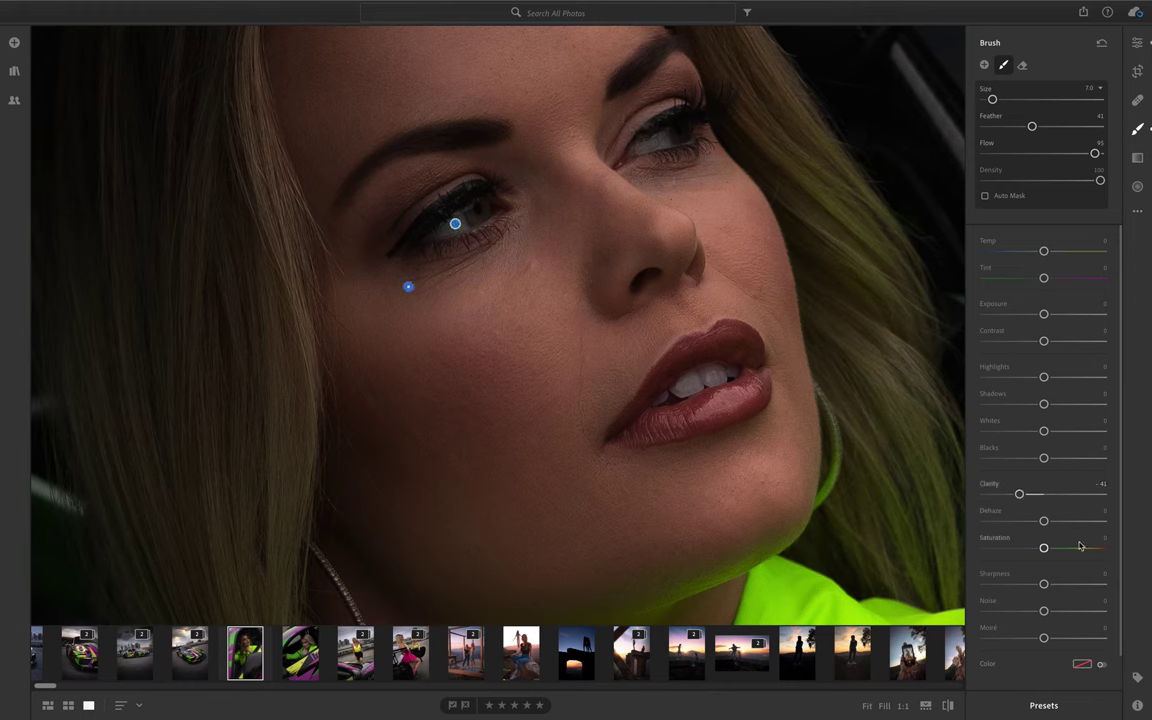
{"action": "left_click", "coordinate": [1032, 497]}
- Set Contrast −5, Saturation +2, Noise +22 and Shadows +18, then zoom out to fit
{"action": "left_click_drag", "start_coordinate": [1043, 342], "coordinate": [1040, 342]}
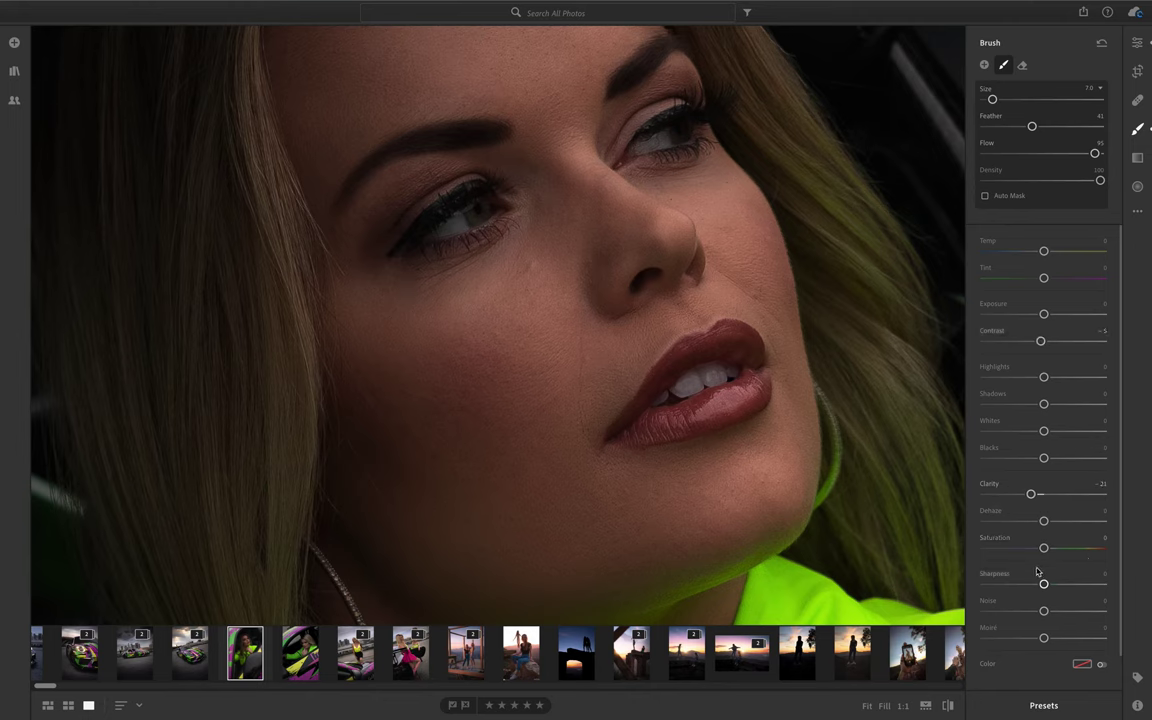
{"action": "left_click_drag", "start_coordinate": [1044, 549], "coordinate": [1046, 551]}
{"action": "left_click_drag", "start_coordinate": [1044, 611], "coordinate": [1057, 613]}
{"action": "left_click_drag", "start_coordinate": [1044, 404], "coordinate": [1054, 405]}
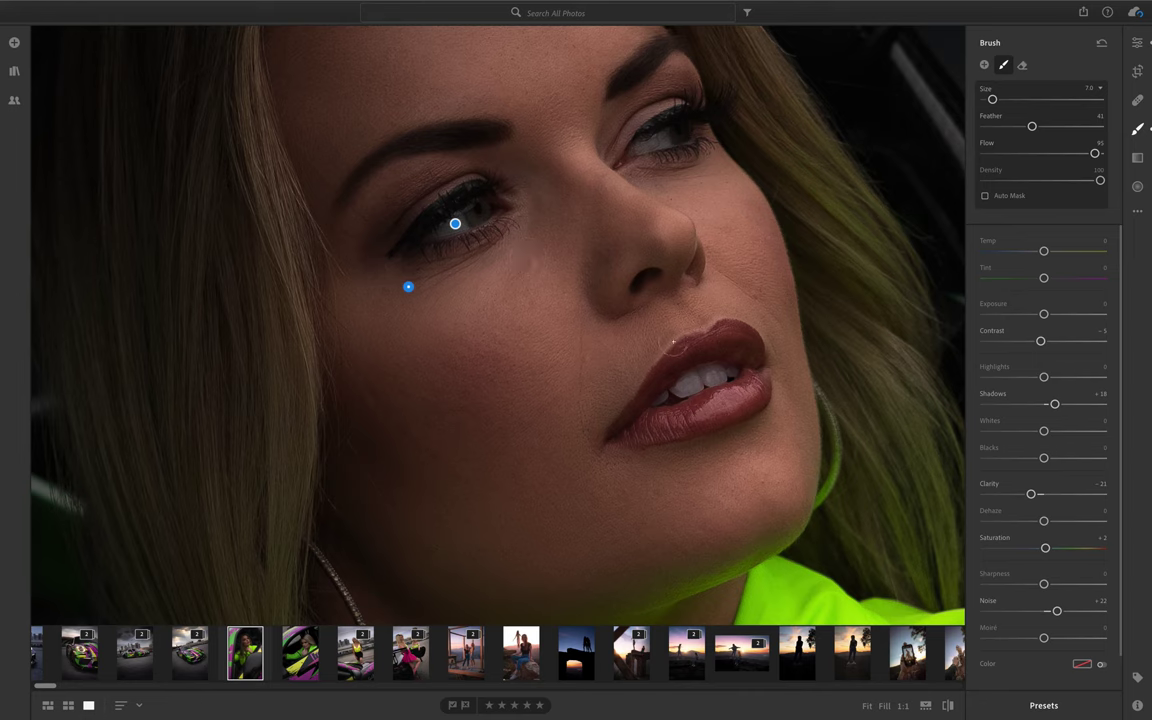
{"action": "key", "text": "z"}
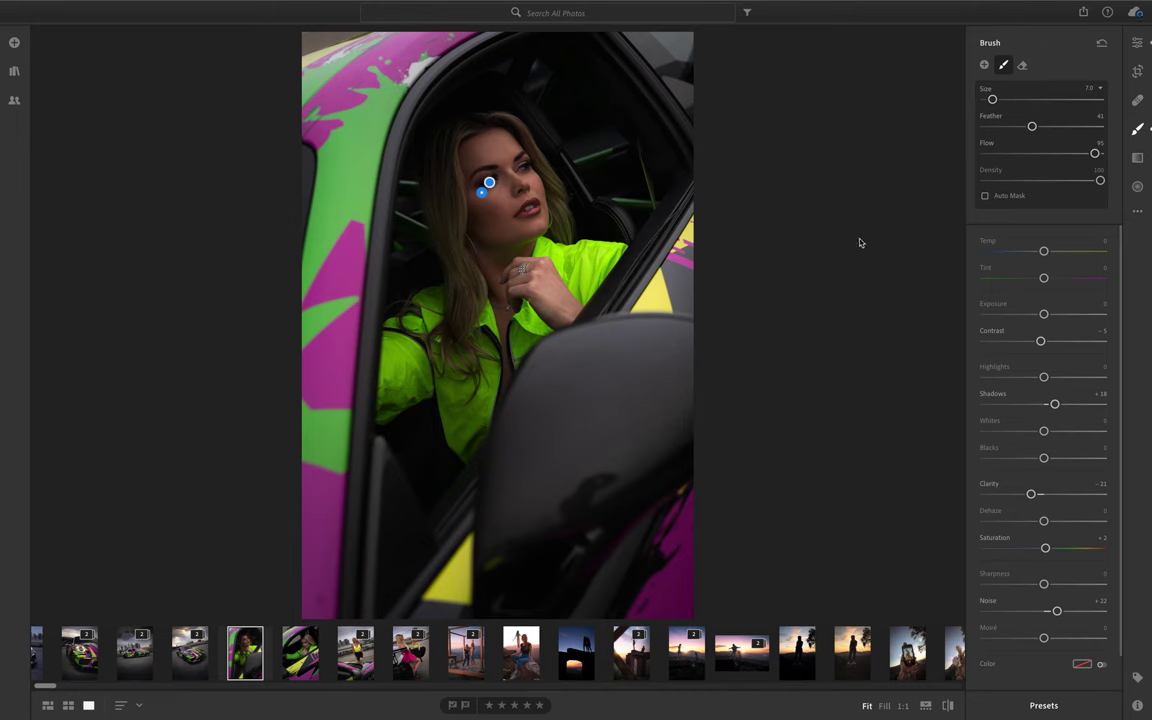
- Set the global Light sliders to Exposure +0.55, Highlights −36 and Whites +31
{"action": "key", "text": "e"}
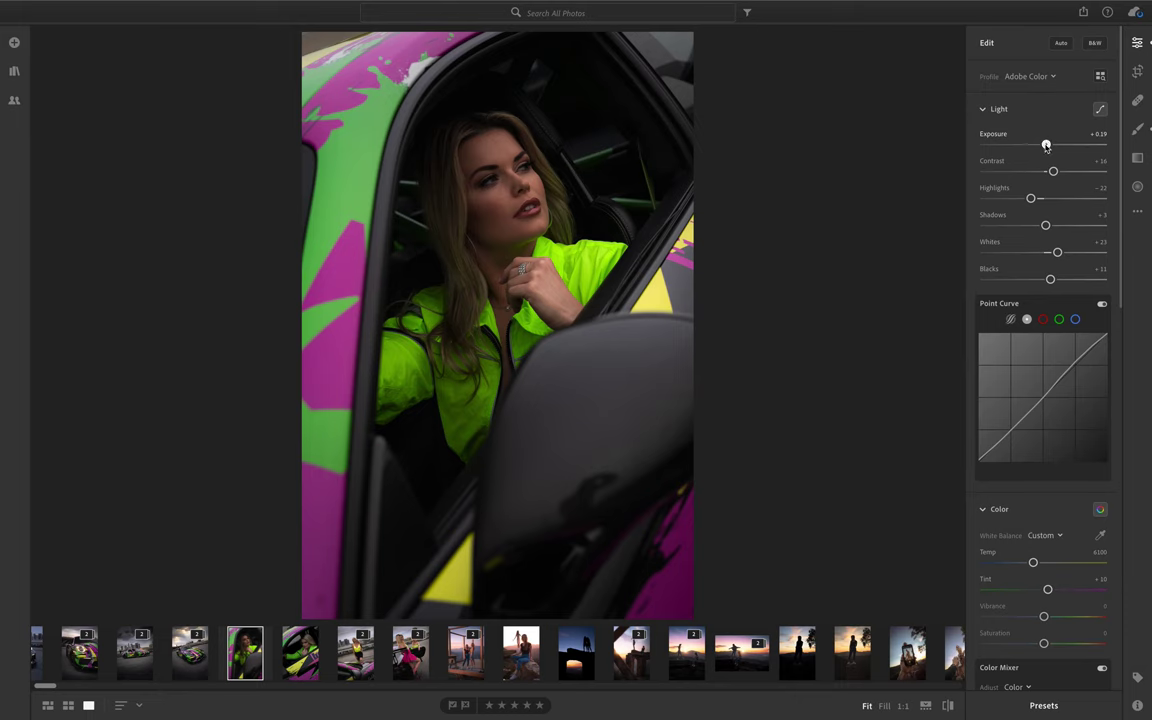
{"action": "left_click_drag", "start_coordinate": [1046, 146], "coordinate": [1048, 147]}
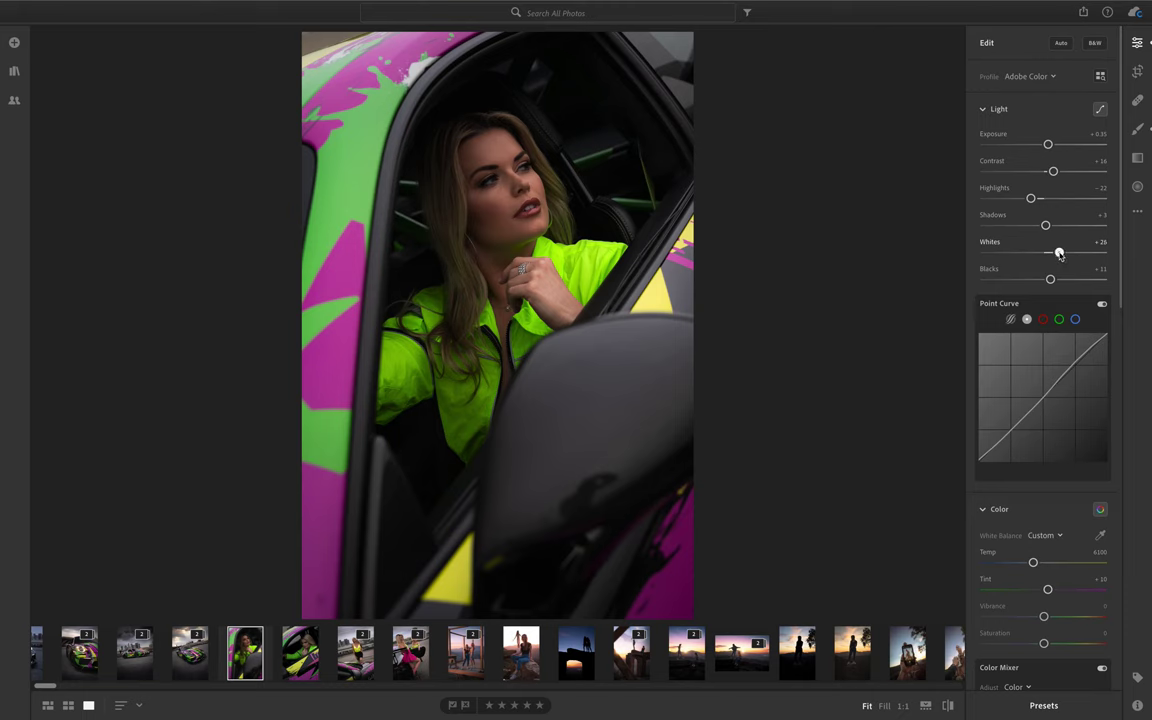
{"action": "left_click_drag", "start_coordinate": [1058, 253], "coordinate": [1063, 255]}
{"action": "left_click_drag", "start_coordinate": [1031, 198], "coordinate": [1026, 198]}
{"action": "left_click_drag", "start_coordinate": [1048, 144], "coordinate": [1051, 145]}
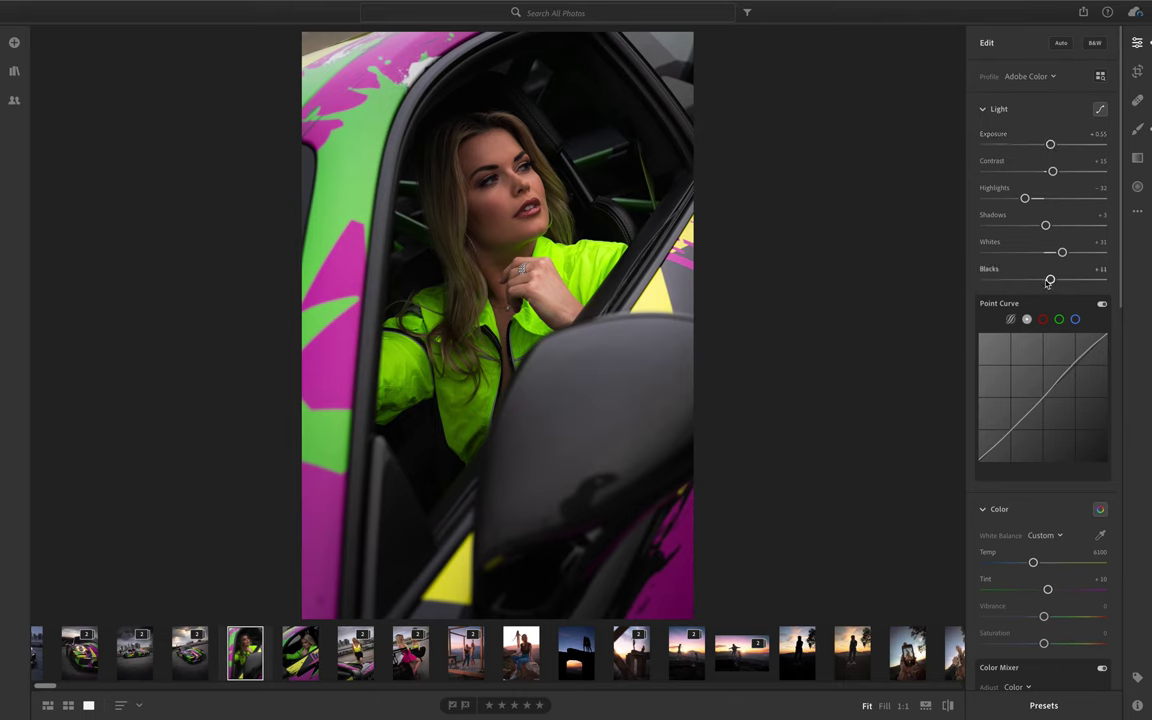
{"action": "left_click_drag", "start_coordinate": [1024, 198], "coordinate": [1023, 199]}
{"action": "key", "text": "XF86MonBrightnessUp"}
- Draw a lower-right linear gradient, reset its sliders, darken it and rotate it into place
{"action": "left_click", "coordinate": [1138, 158]}
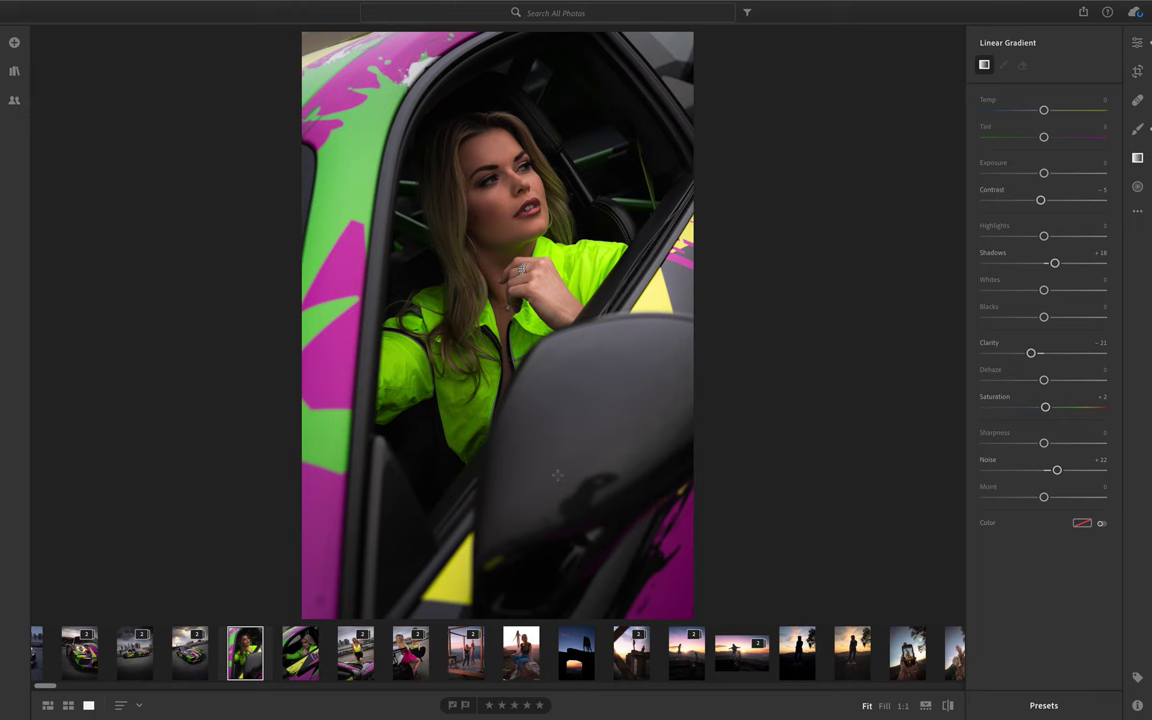
{"action": "left_click_drag", "start_coordinate": [557, 475], "coordinate": [713, 560]}
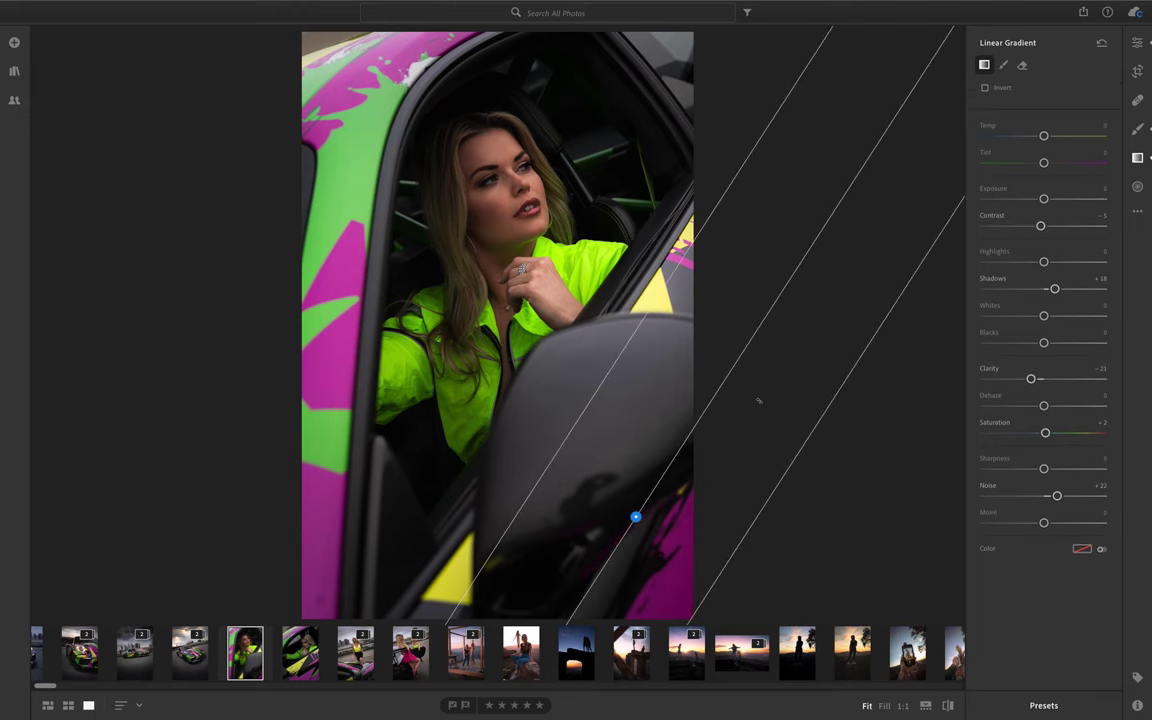
{"action": "right_click", "coordinate": [1001, 314]}
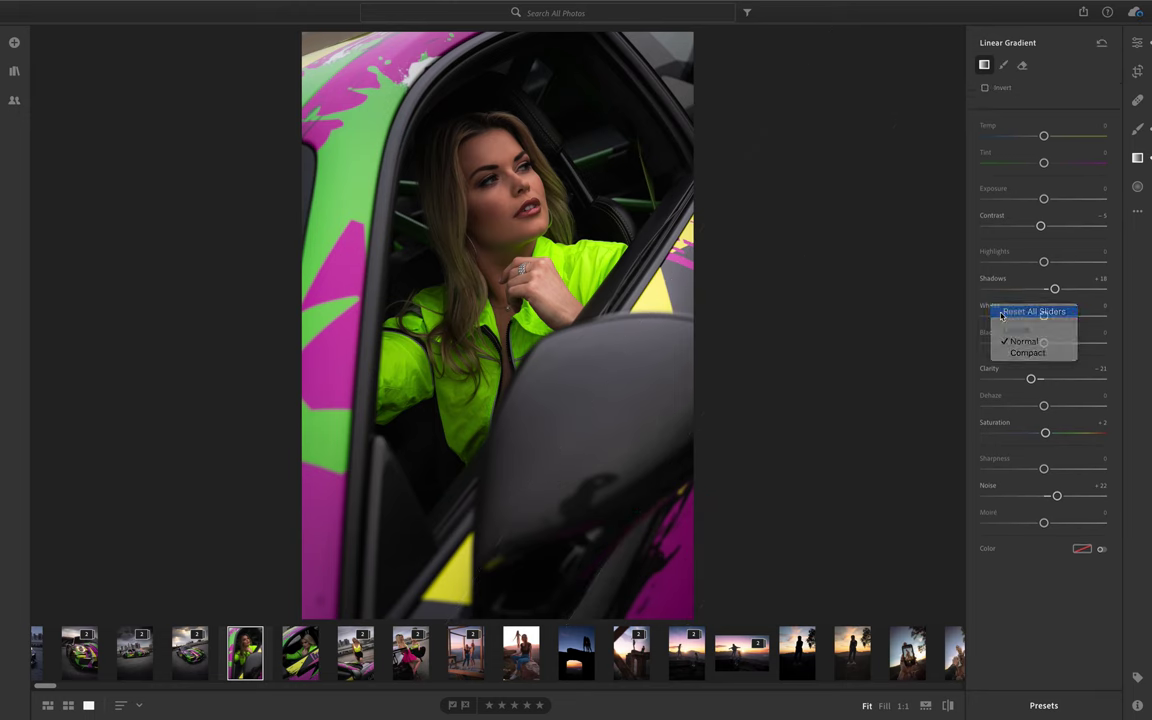
{"action": "left_click", "coordinate": [1003, 312]}
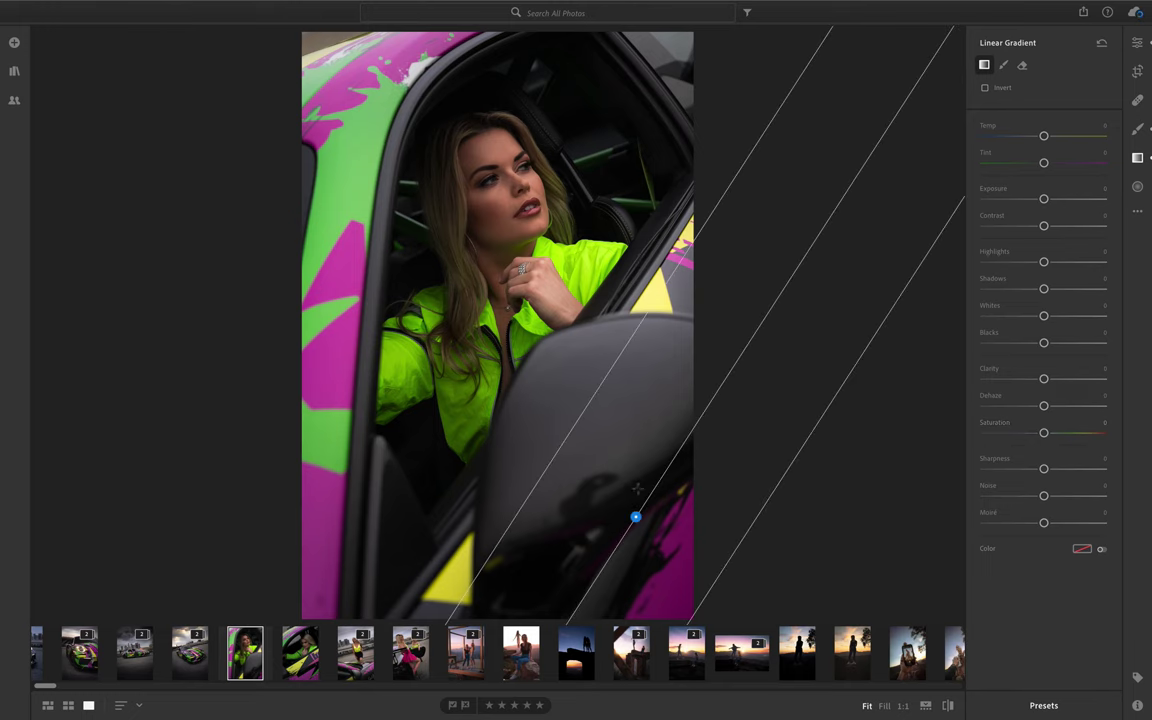
{"action": "left_click_drag", "start_coordinate": [1043, 199], "coordinate": [1025, 200]}
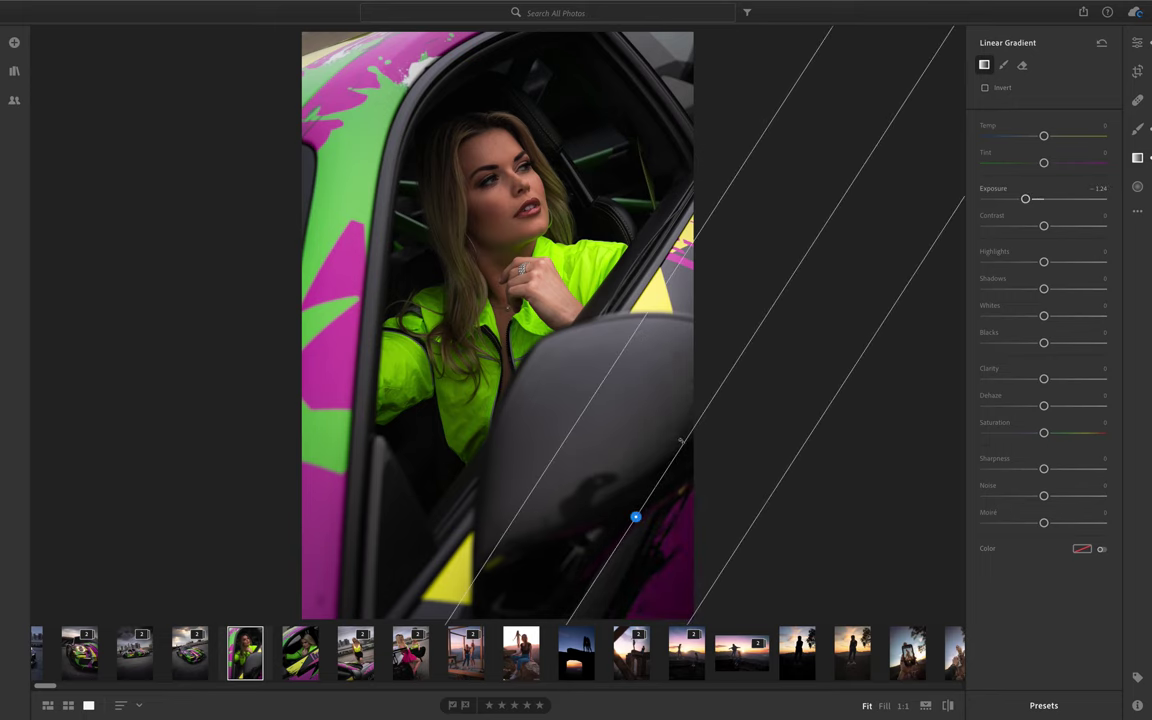
{"action": "left_click_drag", "start_coordinate": [681, 439], "coordinate": [518, 393]}
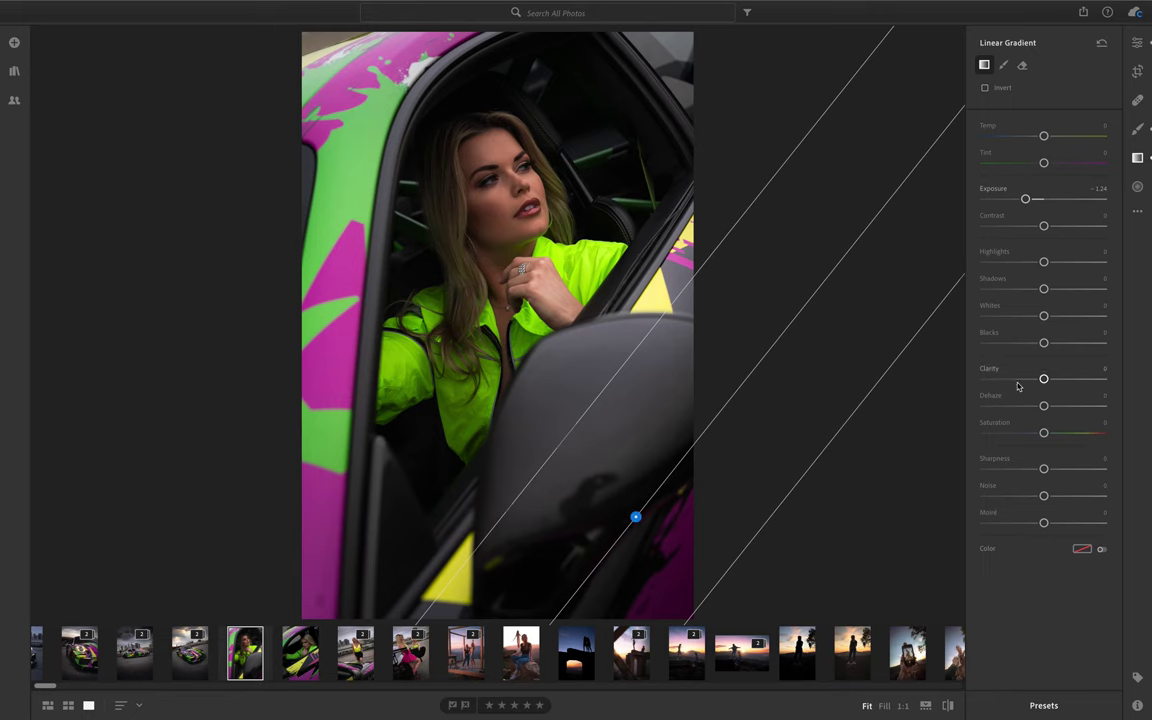
- Set that gradient to Exposure −1.32, Shadows +8, Clarity −4, Saturation −7; add a left-side gradient
{"action": "left_click_drag", "start_coordinate": [1043, 379], "coordinate": [1040, 381]}
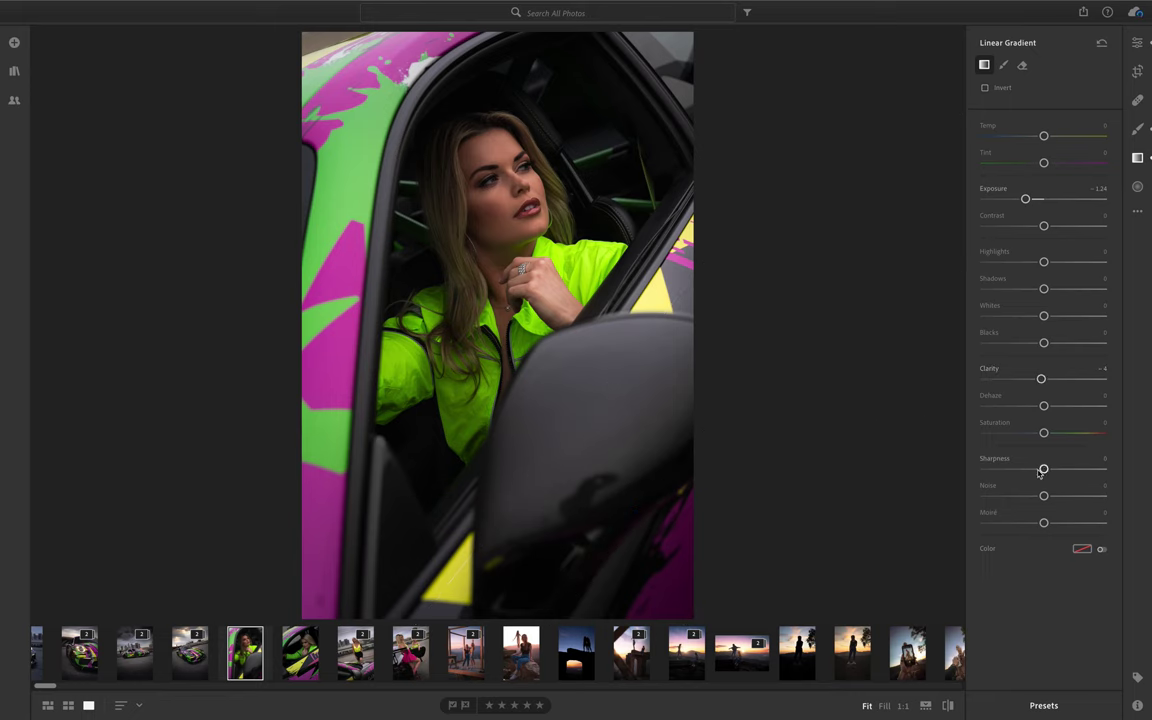
{"action": "left_click_drag", "start_coordinate": [1043, 432], "coordinate": [1044, 409]}
{"action": "left_click_drag", "start_coordinate": [1043, 289], "coordinate": [1048, 289]}
{"action": "left_click_drag", "start_coordinate": [1025, 199], "coordinate": [1023, 199]}
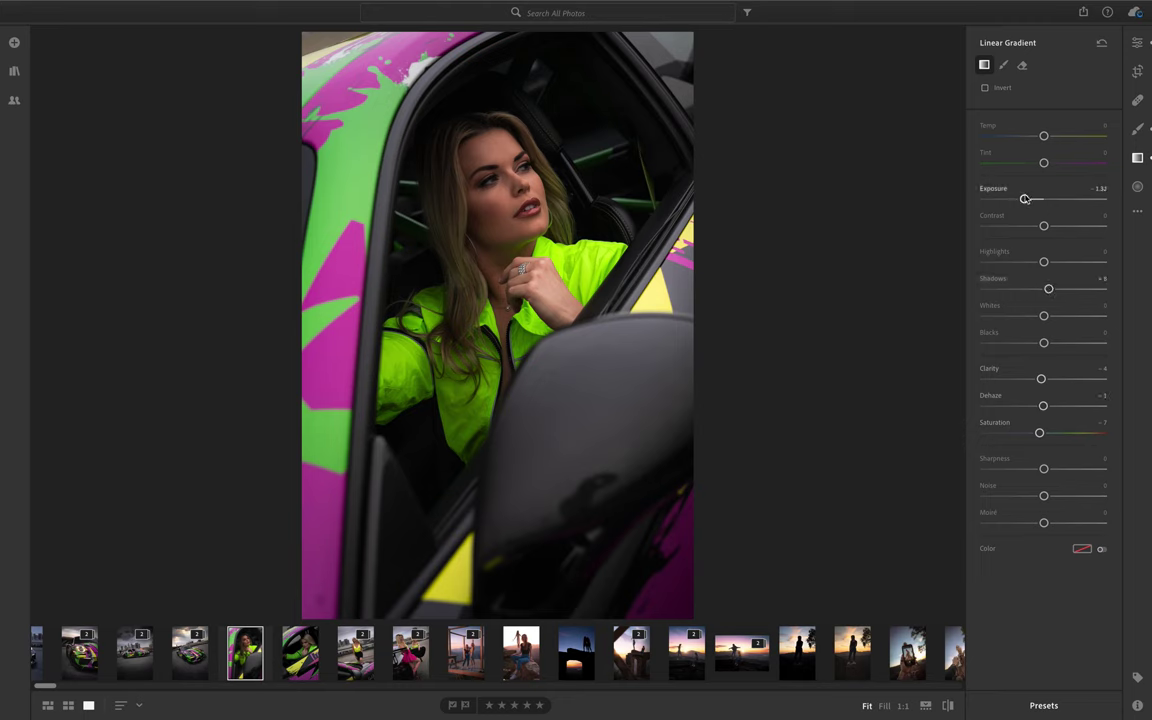
{"action": "mouse_move", "coordinate": [665, 421]}
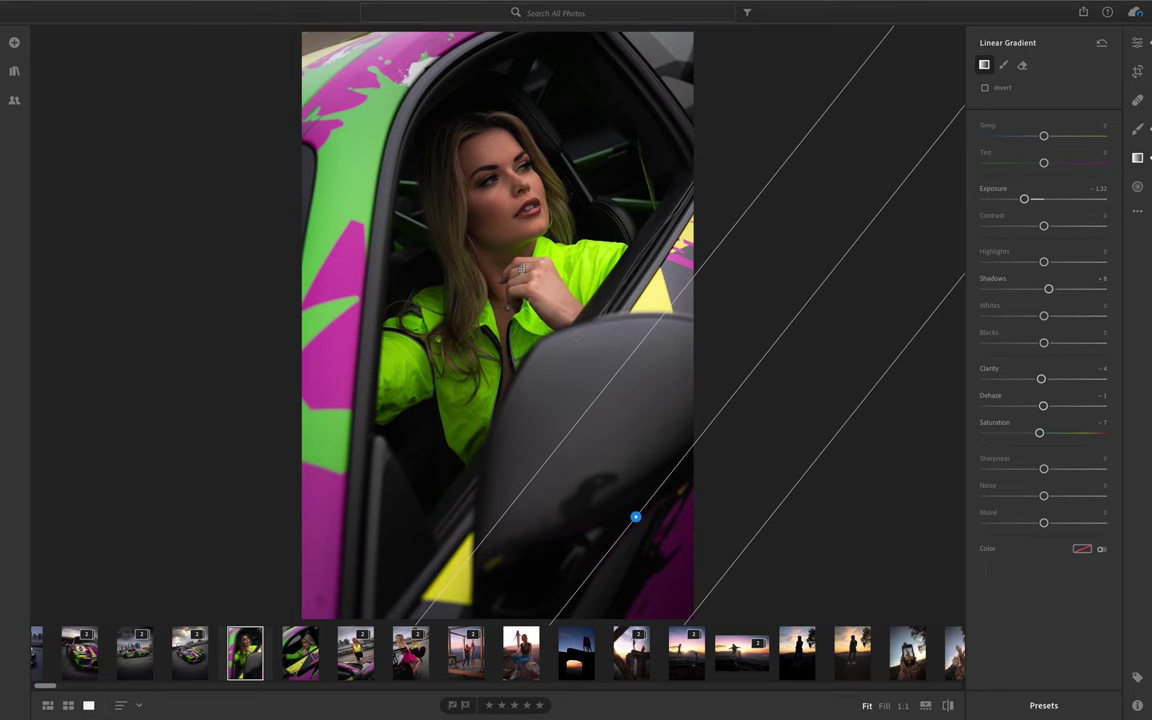
{"action": "left_click_drag", "start_coordinate": [220, 74], "coordinate": [406, 146]}
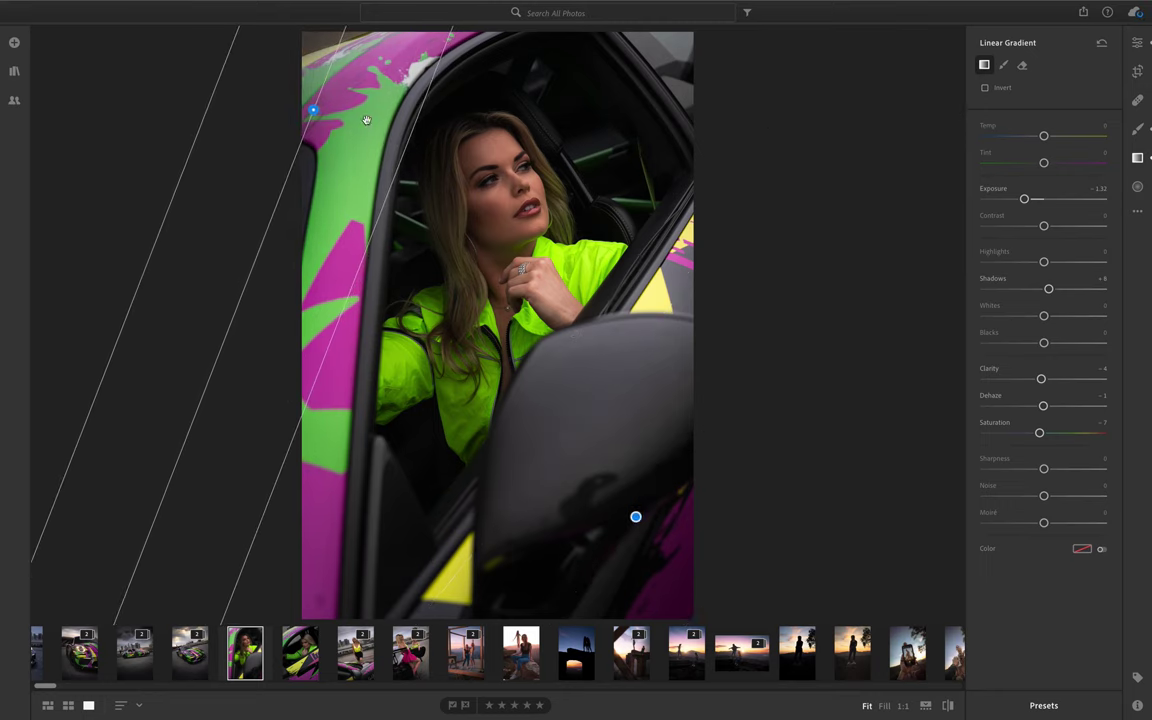
- Widen the left gradient, reset its Saturation, set Exposure −1.88, and add an upper-right gradient
{"action": "left_click_drag", "start_coordinate": [254, 89], "coordinate": [260, 92]}
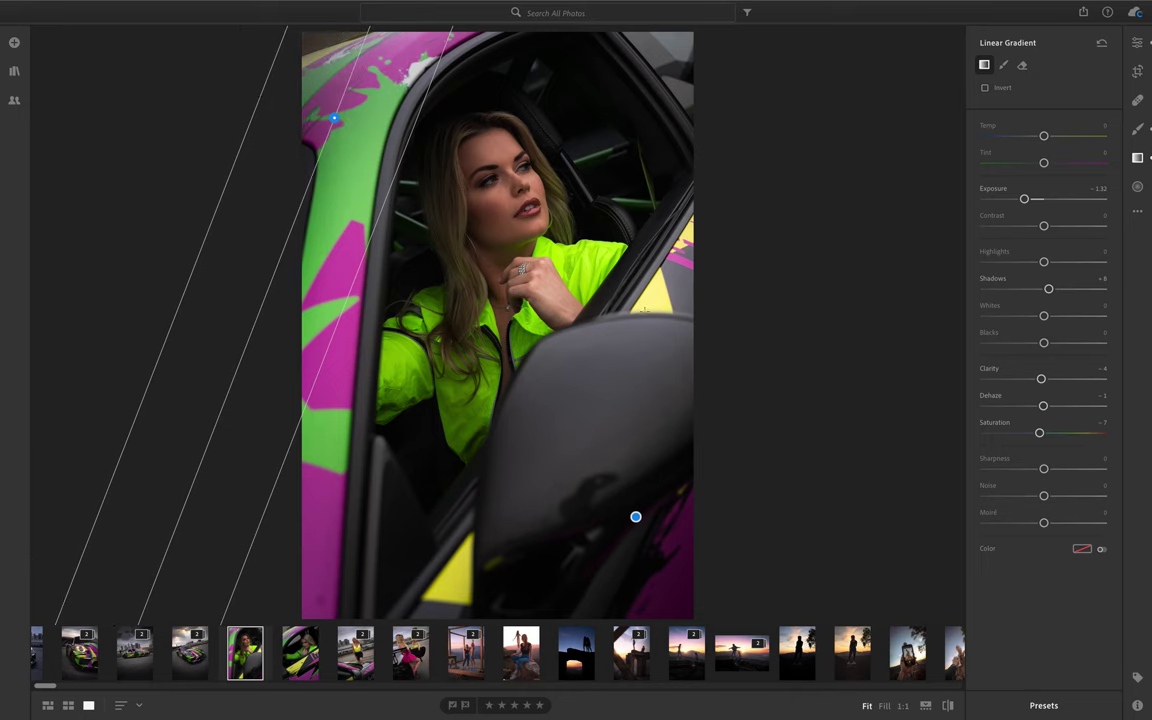
{"action": "double_click", "coordinate": [1039, 432]}
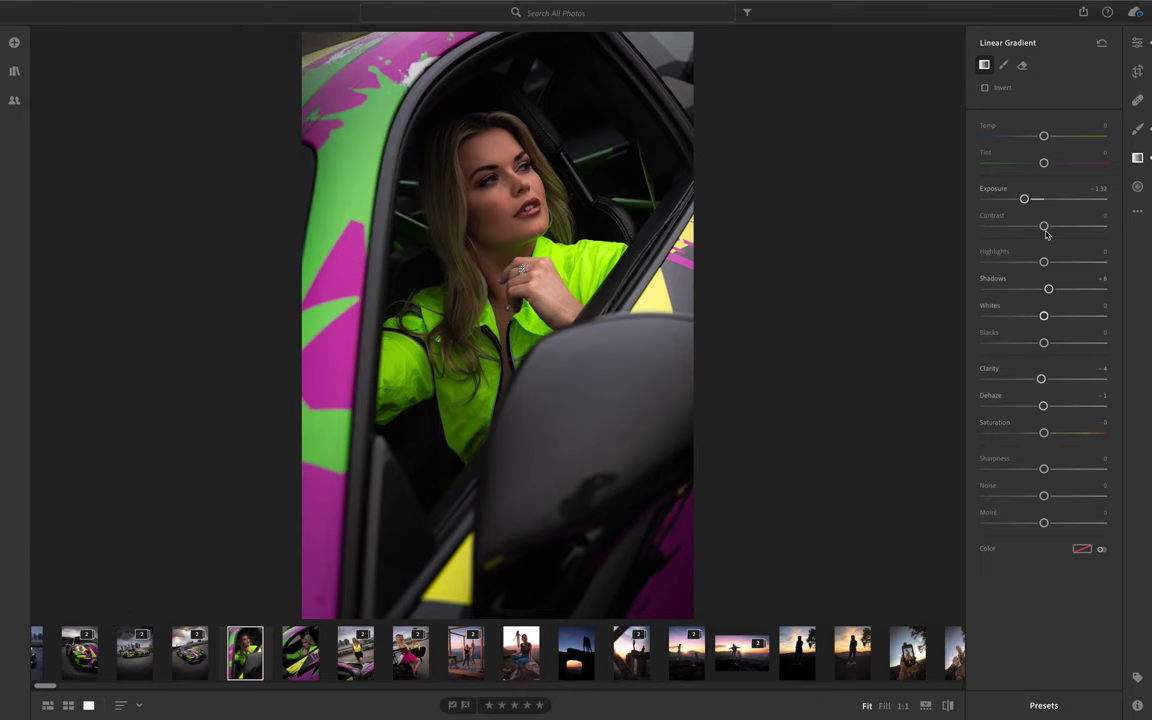
{"action": "left_click_drag", "start_coordinate": [1024, 198], "coordinate": [1017, 199]}
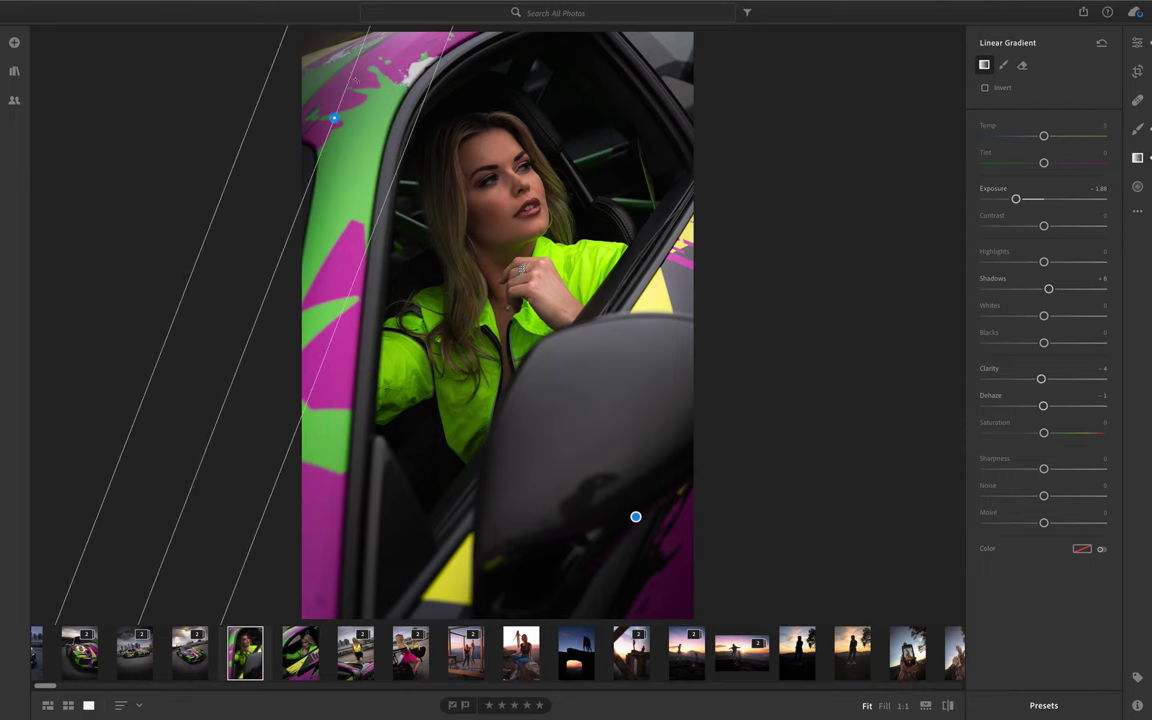
{"action": "left_click_drag", "start_coordinate": [352, 78], "coordinate": [352, 77]}
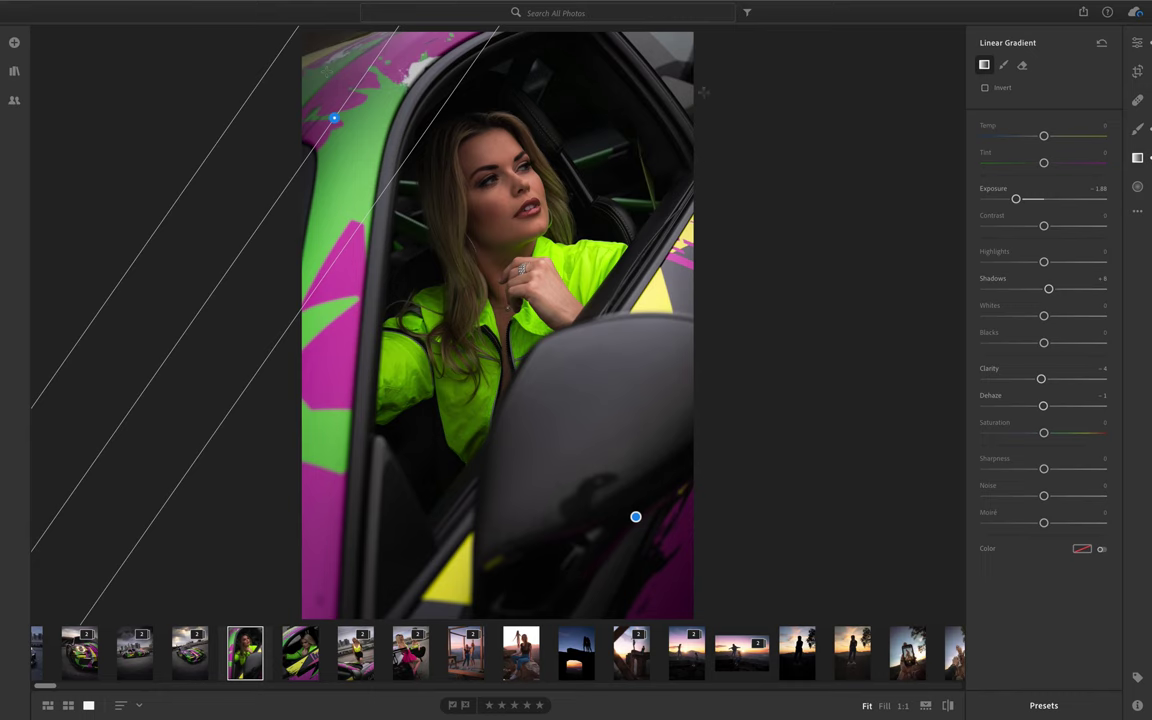
{"action": "left_click_drag", "start_coordinate": [804, 78], "coordinate": [687, 172]}
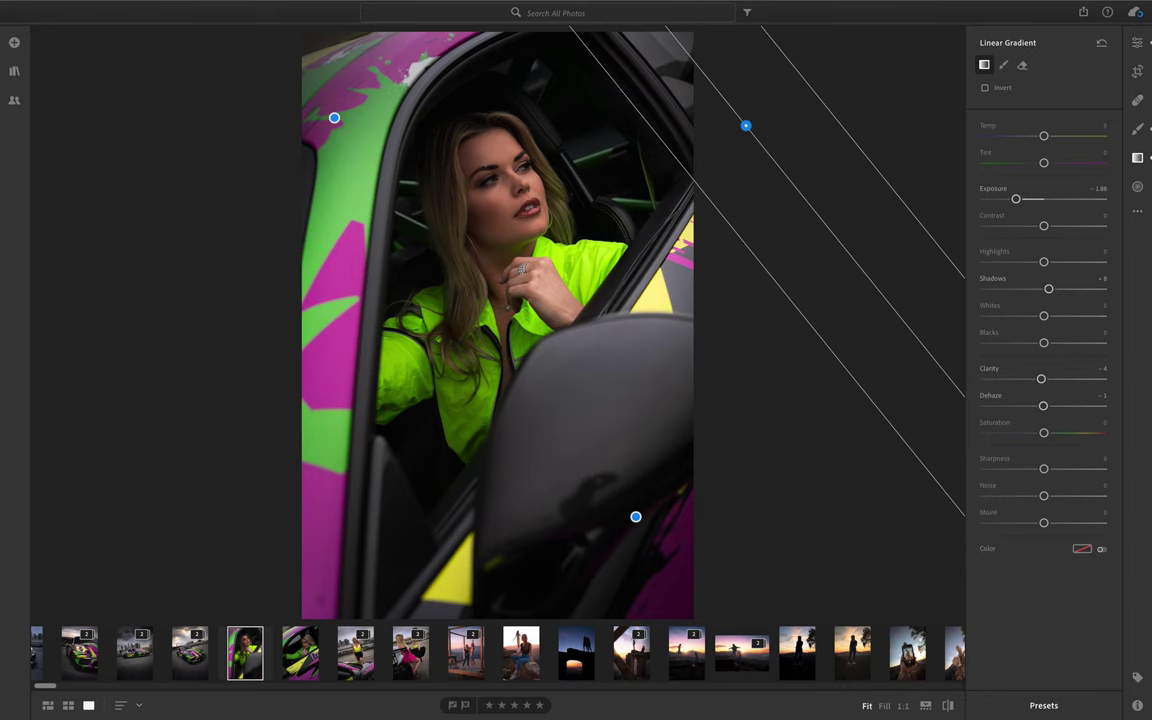
- Start a new brush mask with reset sliders at full-size view, overlay shown, brush size 12
{"action": "key", "text": "b"}
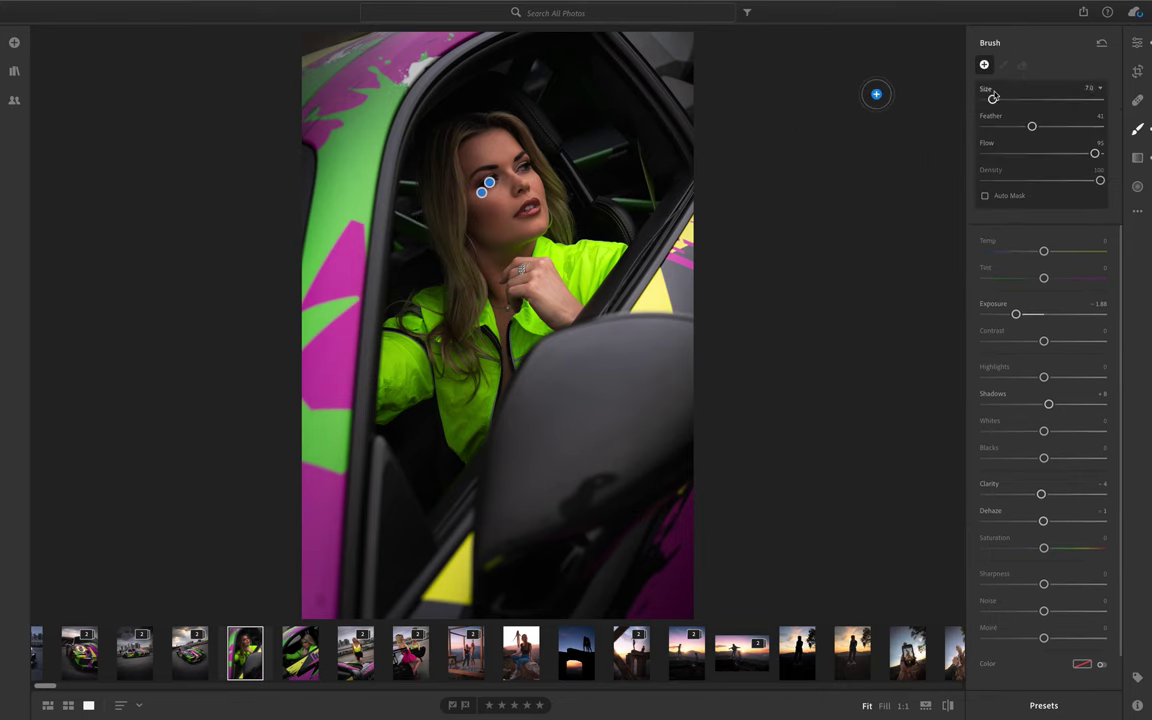
{"action": "key", "text": "z"}
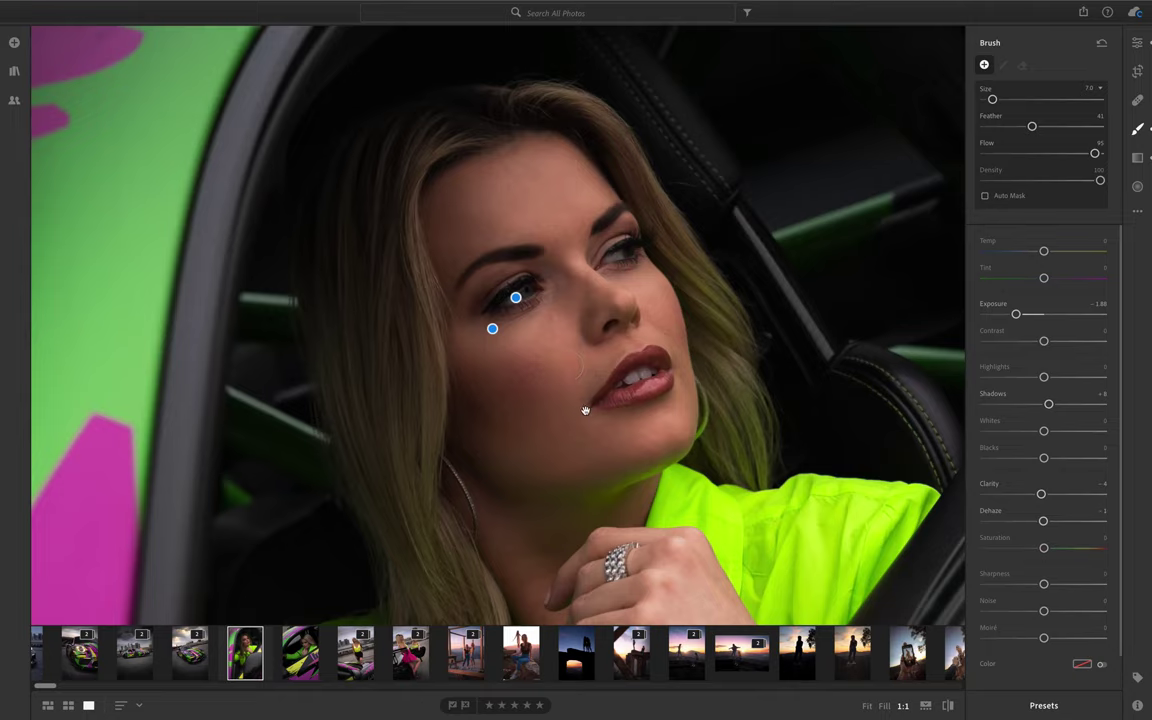
{"action": "key", "text": "bracketright"}
{"action": "key", "text": "bracketright"}
{"action": "key", "text": "bracketright"}
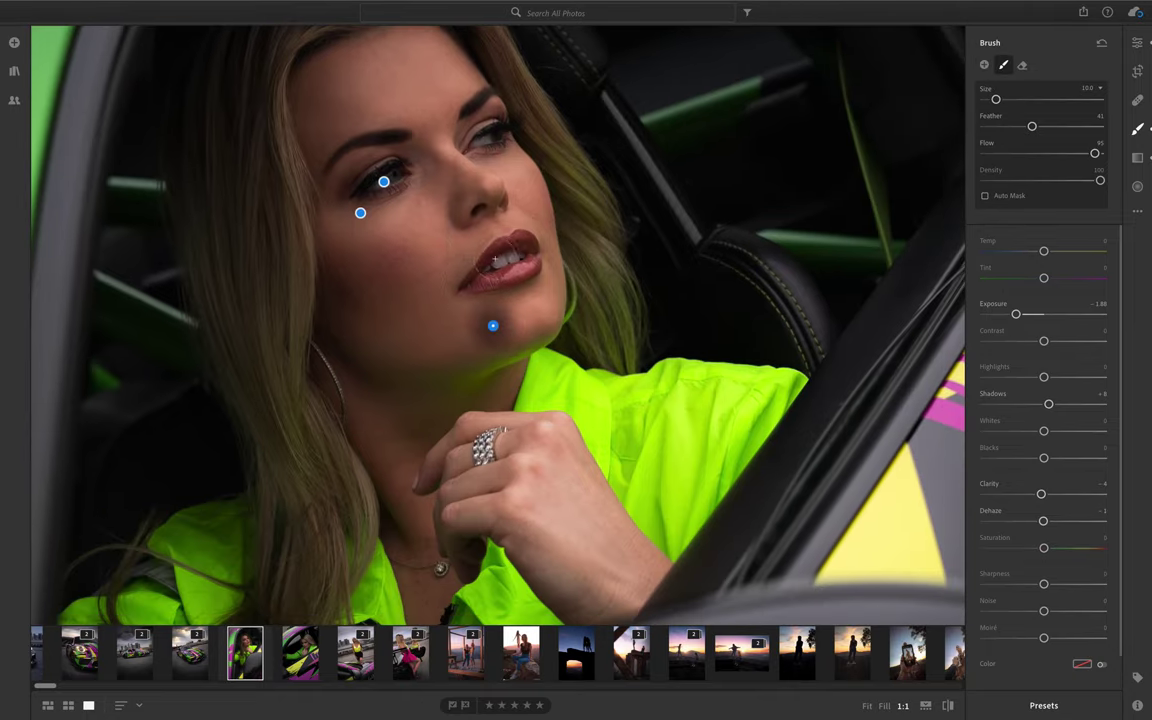
{"action": "right_click", "coordinate": [988, 306]}
{"action": "left_click", "coordinate": [1000, 304]}
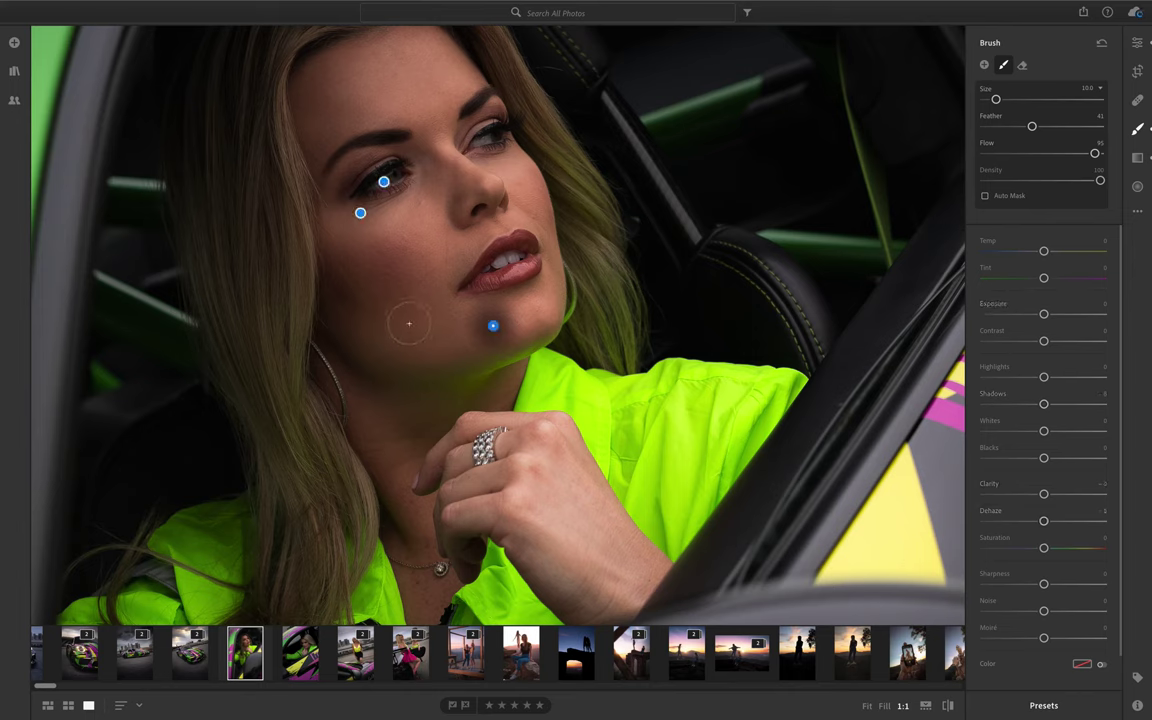
{"action": "key", "text": "h"}
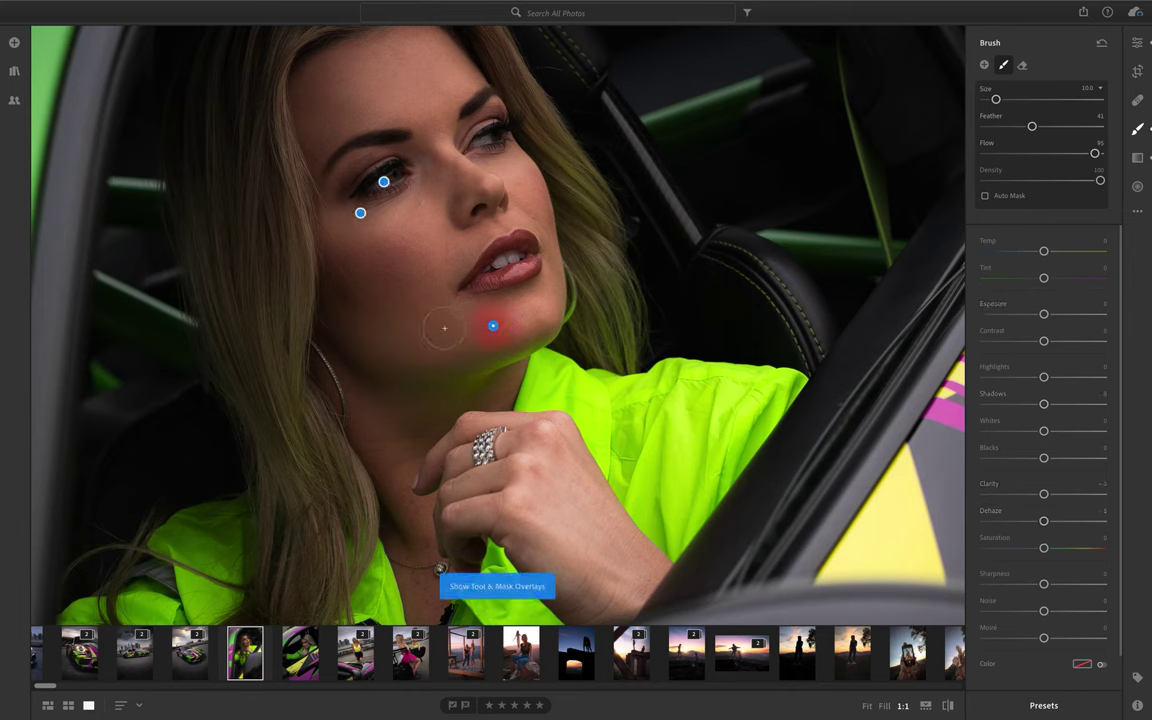
{"action": "key", "text": "bracketright"}
{"action": "key", "text": "bracketright"}
- Paint the mask along the jaw, both cheeks, near the lips and onto the nose
{"action": "mouse_move", "coordinate": [464, 341]}
{"action": "left_mouse_down"}
{"action": "mouse_move", "coordinate": [391, 342]}
{"action": "mouse_move", "coordinate": [357, 325]}
{"action": "left_mouse_up"}
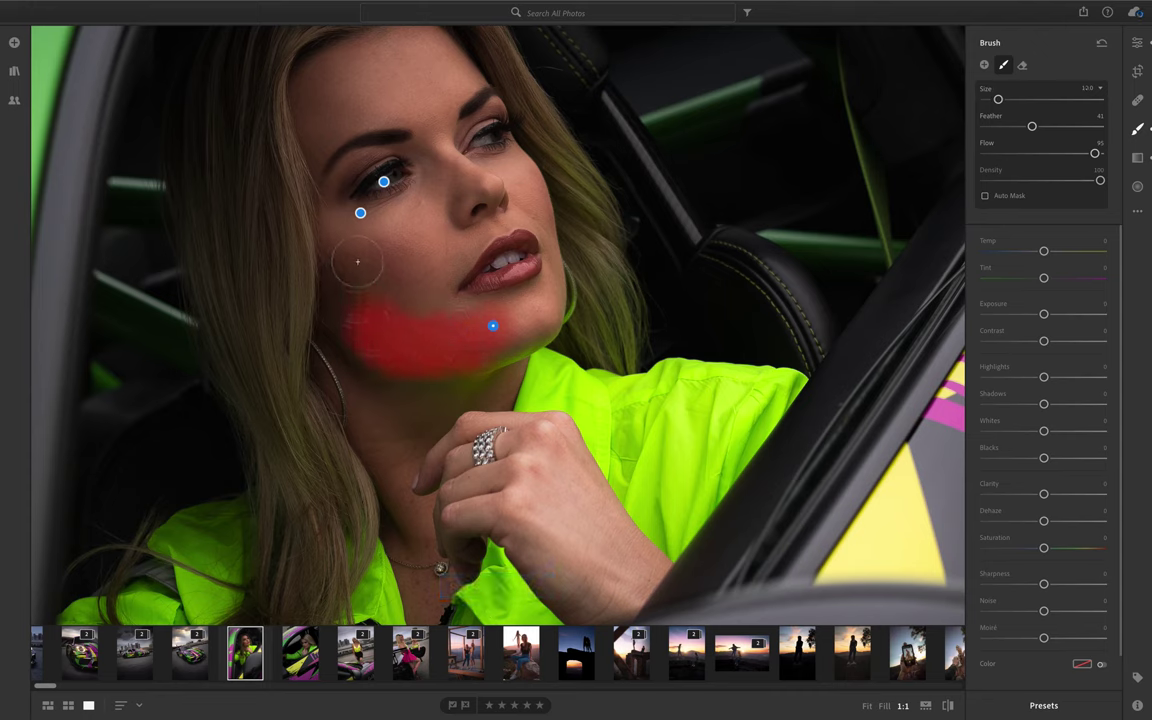
{"action": "mouse_move", "coordinate": [335, 235]}
{"action": "left_mouse_down"}
{"action": "mouse_move", "coordinate": [375, 210]}
{"action": "mouse_move", "coordinate": [425, 270]}
{"action": "mouse_move", "coordinate": [411, 283]}
{"action": "mouse_move", "coordinate": [419, 301]}
{"action": "mouse_move", "coordinate": [391, 290]}
{"action": "left_mouse_up"}
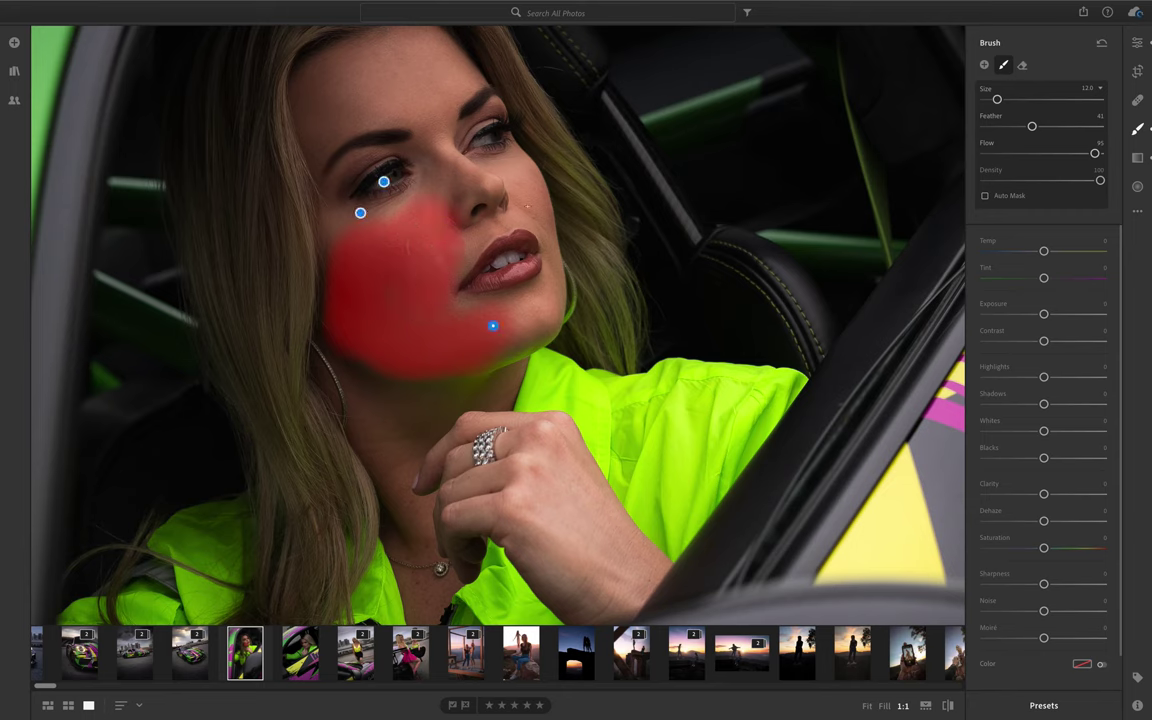
{"action": "key", "text": "bracketleft"}
{"action": "mouse_move", "coordinate": [512, 175]}
{"action": "left_mouse_down"}
{"action": "mouse_move", "coordinate": [505, 195]}
{"action": "mouse_move", "coordinate": [525, 170]}
{"action": "mouse_move", "coordinate": [520, 185]}
{"action": "left_mouse_up"}
{"action": "key", "text": "bracketleft"}
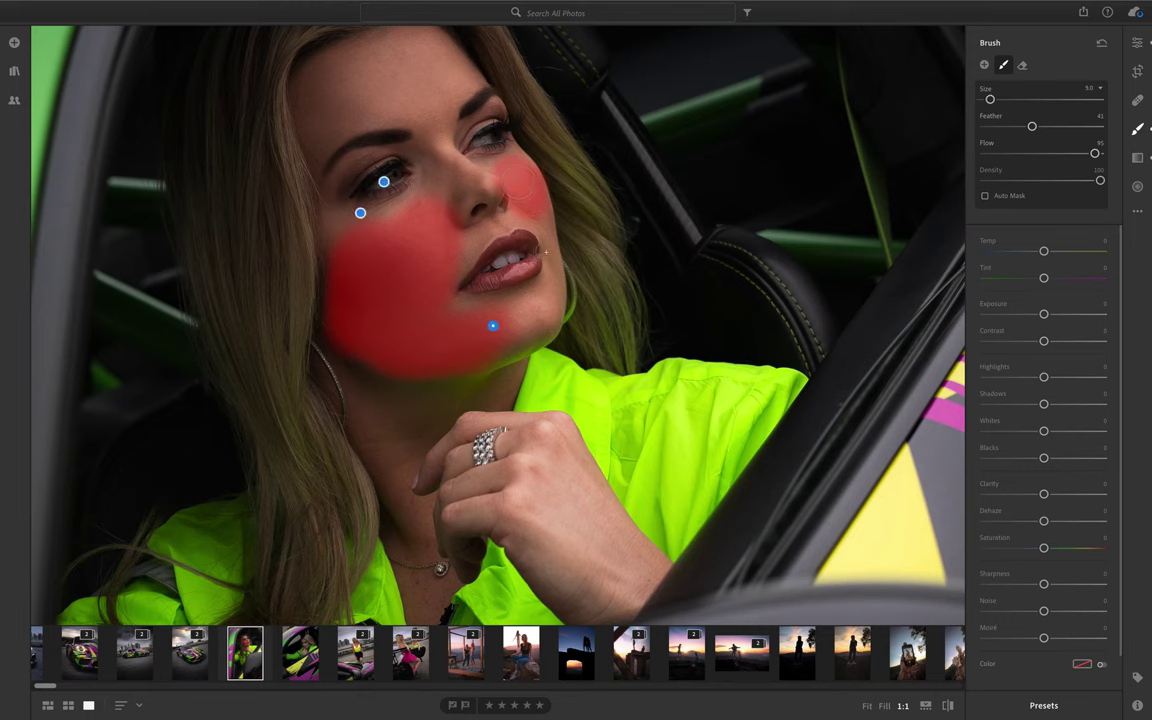
{"action": "mouse_move", "coordinate": [546, 252]}
{"action": "left_mouse_down"}
{"action": "mouse_move", "coordinate": [549, 316]}
{"action": "mouse_move", "coordinate": [486, 353]}
{"action": "left_mouse_up"}
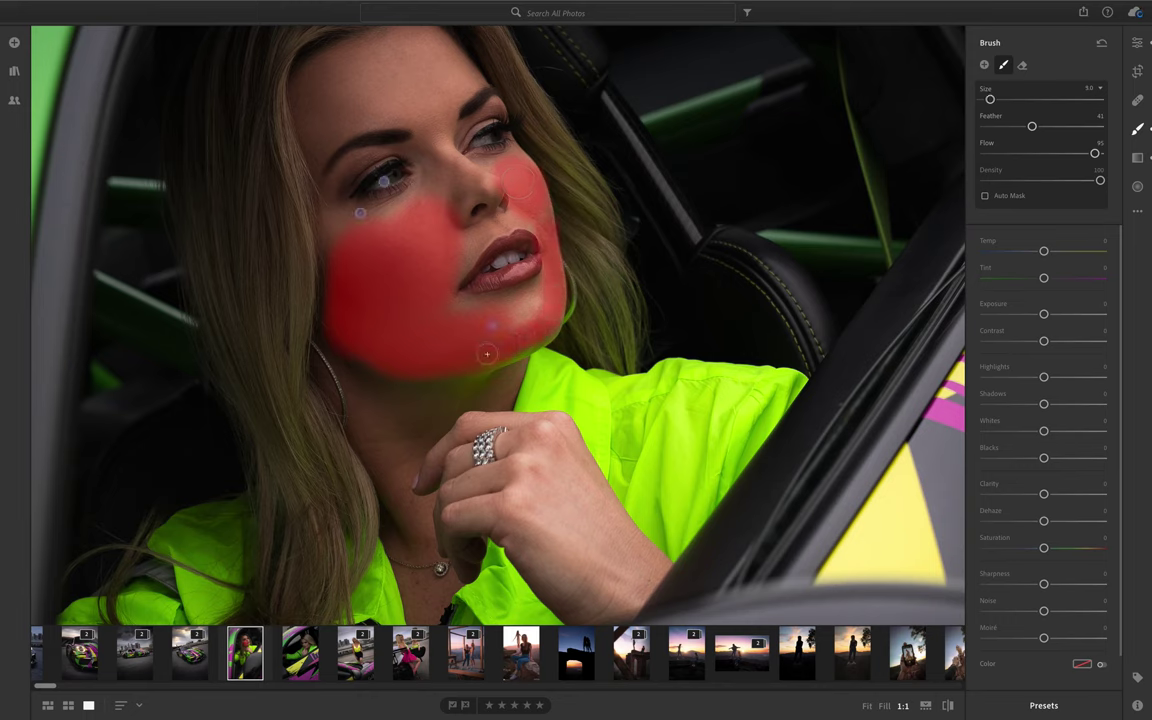
{"action": "key", "text": "bracketright"}
{"action": "mouse_move", "coordinate": [533, 303]}
{"action": "left_mouse_down"}
{"action": "mouse_move", "coordinate": [460, 280]}
{"action": "mouse_move", "coordinate": [476, 270]}
{"action": "mouse_move", "coordinate": [455, 264]}
{"action": "left_mouse_up"}
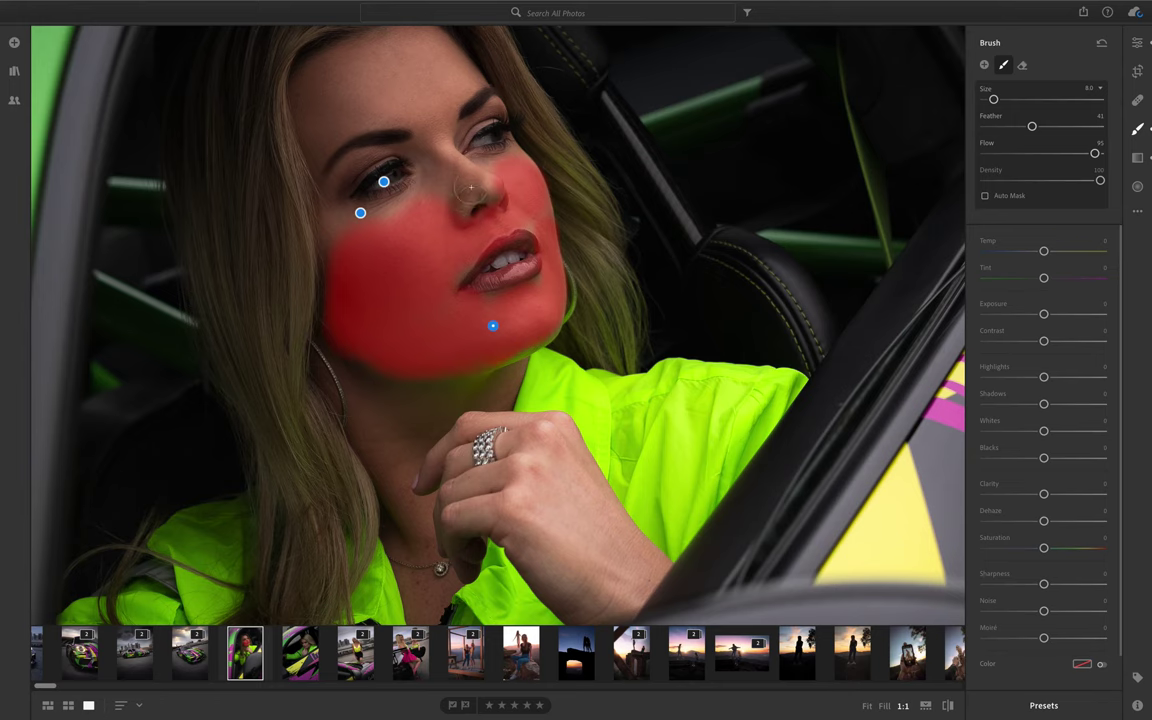
{"action": "mouse_move", "coordinate": [470, 188]}
{"action": "left_mouse_down"}
{"action": "mouse_move", "coordinate": [476, 172]}
{"action": "mouse_move", "coordinate": [422, 188]}
{"action": "mouse_move", "coordinate": [405, 165]}
{"action": "mouse_move", "coordinate": [427, 118]}
{"action": "mouse_move", "coordinate": [400, 88]}
{"action": "left_mouse_up"}
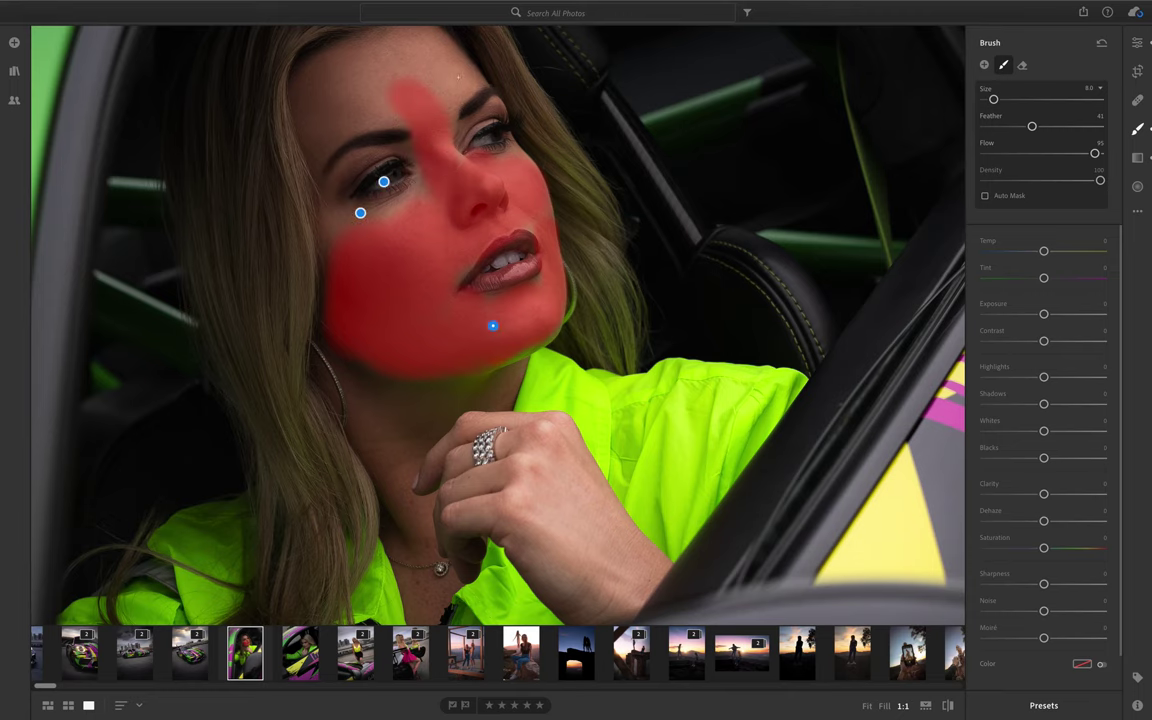
- Paint the mask across the forehead, beside the left eye, and from the jawline down the neck
{"action": "left_click_drag", "start_coordinate": [417, 38], "coordinate": [420, 24]}
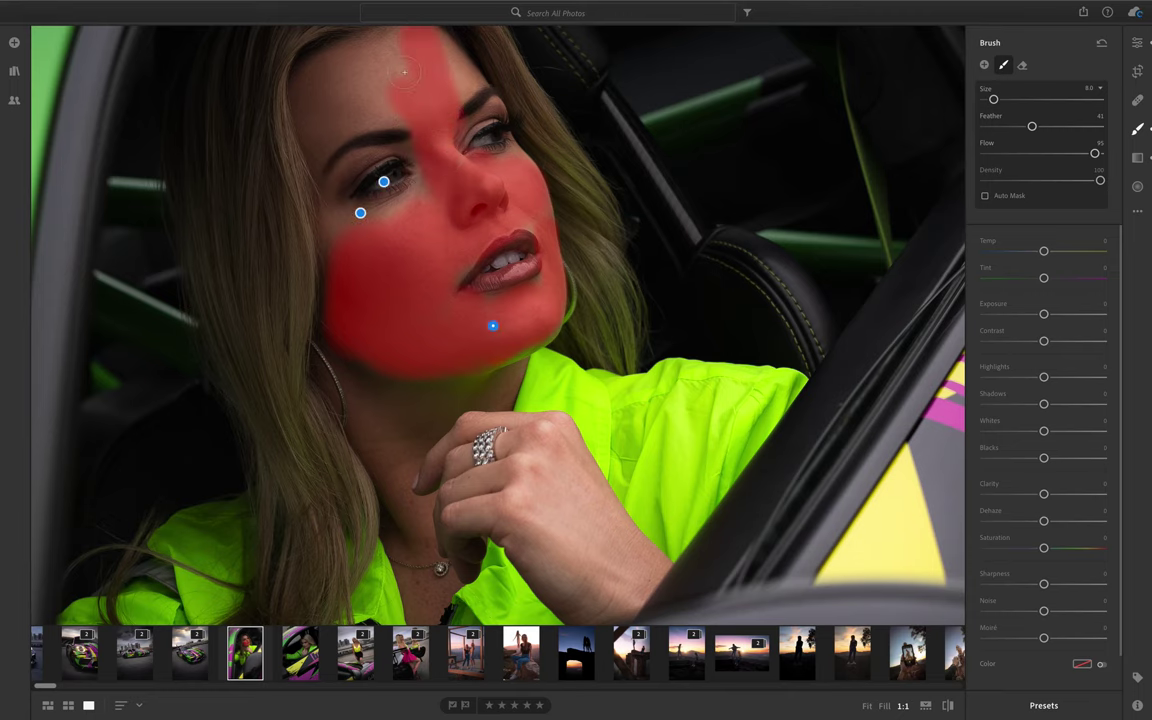
{"action": "scroll", "coordinate": [425, 66], "scroll_direction": "up", "scroll_amount": 3}
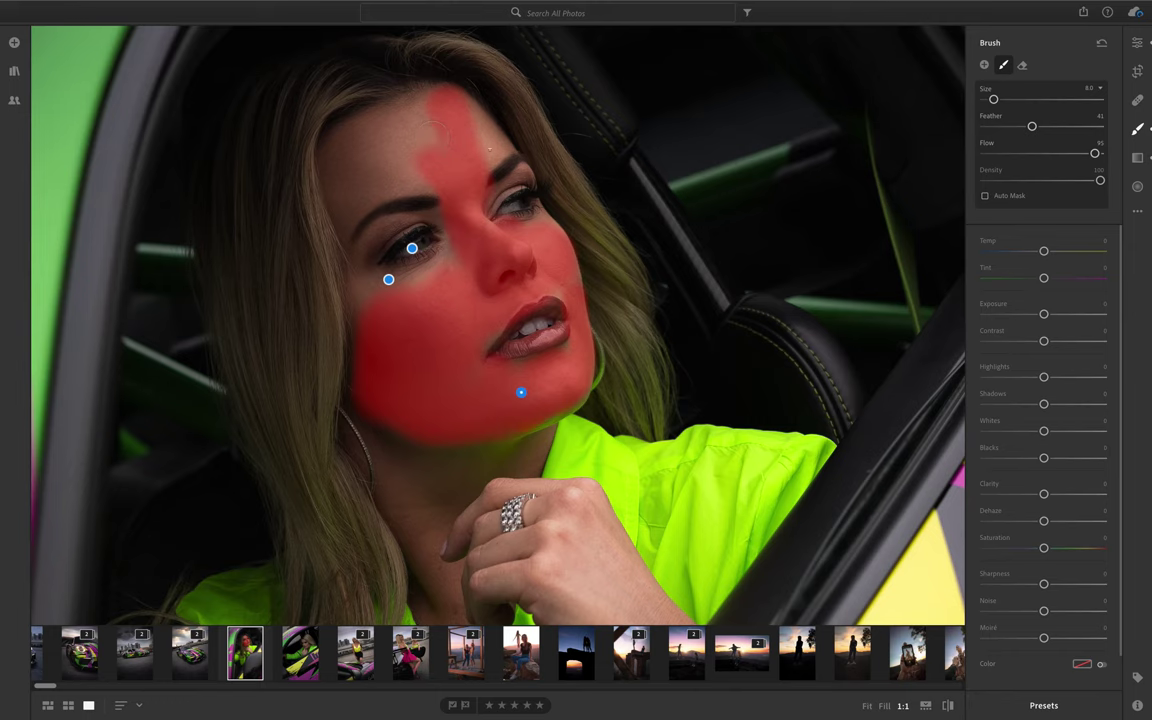
{"action": "mouse_move", "coordinate": [436, 129]}
{"action": "left_mouse_down"}
{"action": "mouse_move", "coordinate": [425, 104]}
{"action": "mouse_move", "coordinate": [376, 102]}
{"action": "mouse_move", "coordinate": [357, 132]}
{"action": "mouse_move", "coordinate": [312, 150]}
{"action": "mouse_move", "coordinate": [312, 195]}
{"action": "mouse_move", "coordinate": [322, 180]}
{"action": "mouse_move", "coordinate": [424, 178]}
{"action": "mouse_move", "coordinate": [314, 157]}
{"action": "mouse_move", "coordinate": [380, 128]}
{"action": "left_mouse_up"}
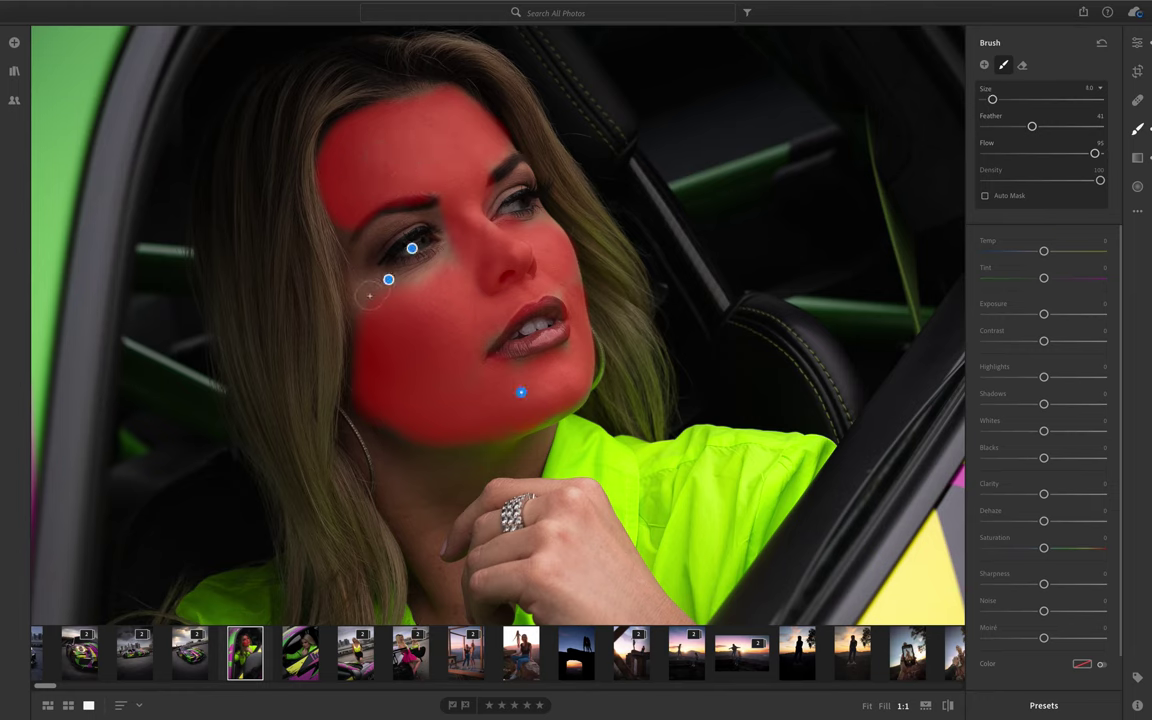
{"action": "mouse_move", "coordinate": [345, 245]}
{"action": "left_mouse_down"}
{"action": "mouse_move", "coordinate": [352, 252]}
{"action": "mouse_move", "coordinate": [360, 226]}
{"action": "left_mouse_up"}
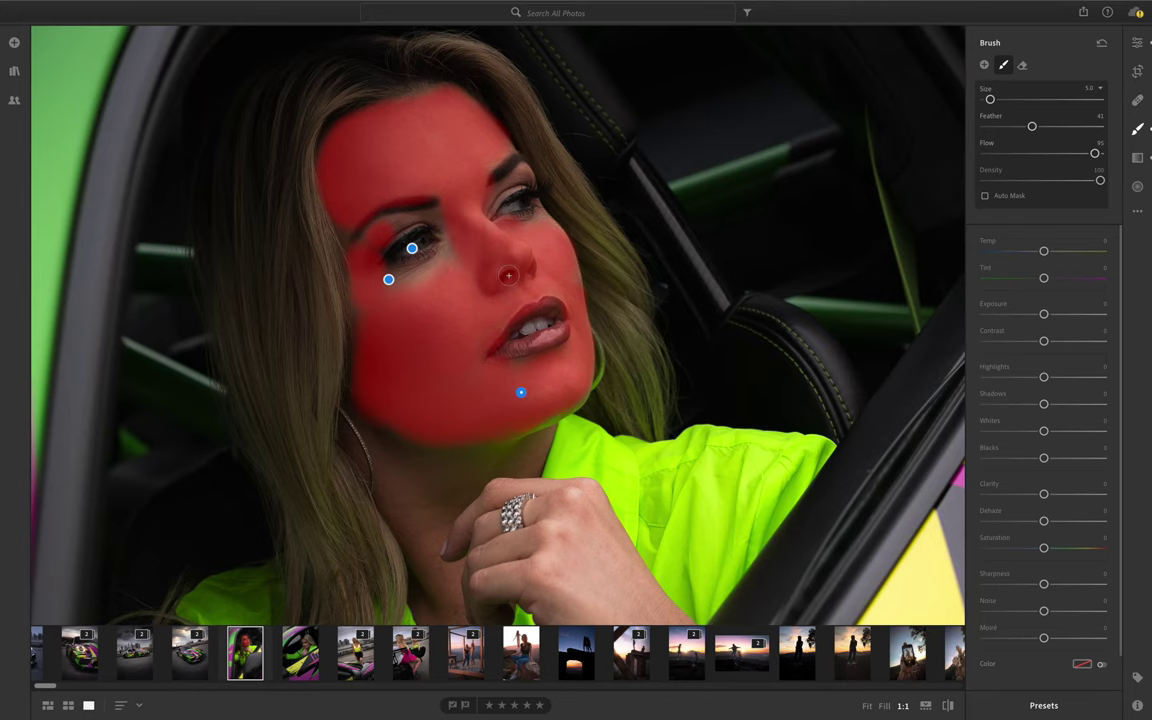
{"action": "scroll", "coordinate": [405, 466], "scroll_direction": "down", "scroll_amount": 2}
{"action": "key", "text": "bracketright"}
{"action": "key", "text": "bracketright"}
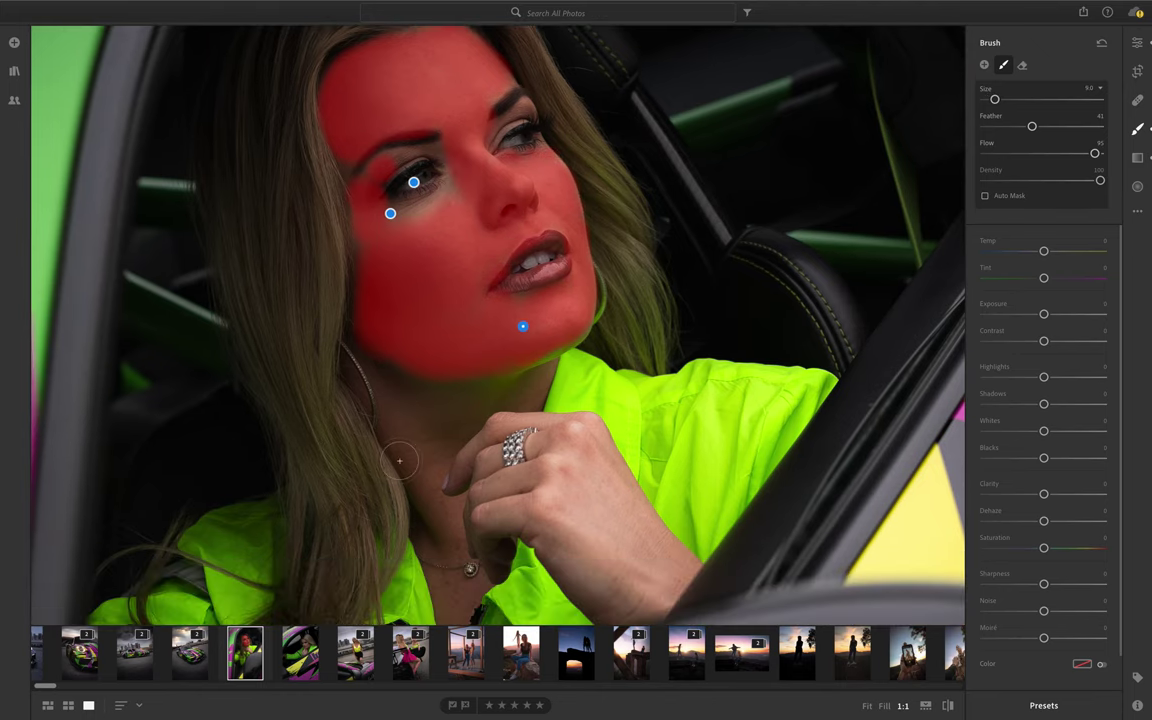
{"action": "mouse_move", "coordinate": [372, 345]}
{"action": "left_mouse_down"}
{"action": "mouse_move", "coordinate": [419, 467]}
{"action": "mouse_move", "coordinate": [420, 400]}
{"action": "mouse_move", "coordinate": [450, 350]}
{"action": "mouse_move", "coordinate": [475, 345]}
{"action": "mouse_move", "coordinate": [501, 383]}
{"action": "mouse_move", "coordinate": [419, 380]}
{"action": "mouse_move", "coordinate": [424, 398]}
{"action": "mouse_move", "coordinate": [447, 404]}
{"action": "mouse_move", "coordinate": [444, 312]}
{"action": "left_mouse_up"}
- Extend the mask down toward the pendant and over the hand and wrist
{"action": "key", "text": "bracketleft"}
{"action": "key", "text": "bracketleft"}
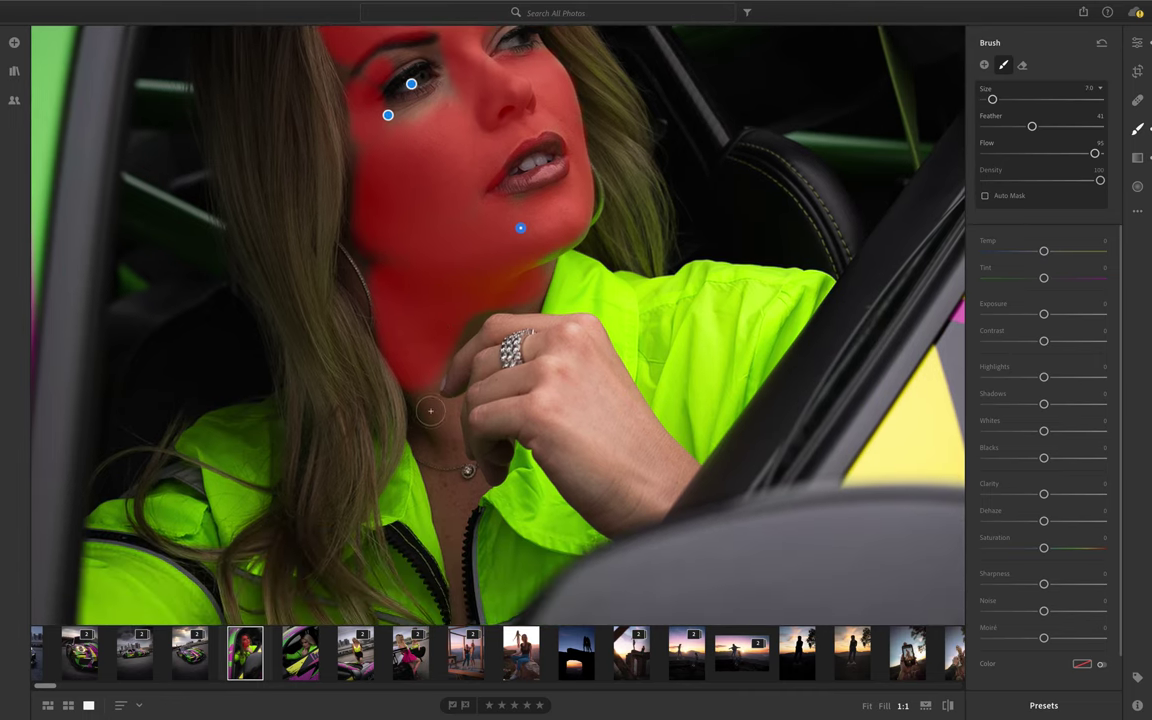
{"action": "left_click_drag", "start_coordinate": [446, 447], "coordinate": [456, 476]}
{"action": "key", "text": "bracketright"}
{"action": "mouse_move", "coordinate": [577, 445]}
{"action": "left_mouse_down"}
{"action": "mouse_move", "coordinate": [510, 370]}
{"action": "mouse_move", "coordinate": [518, 310]}
{"action": "mouse_move", "coordinate": [567, 405]}
{"action": "mouse_move", "coordinate": [605, 428]}
{"action": "left_mouse_up"}
{"action": "left_click_drag", "start_coordinate": [662, 472], "coordinate": [680, 470]}
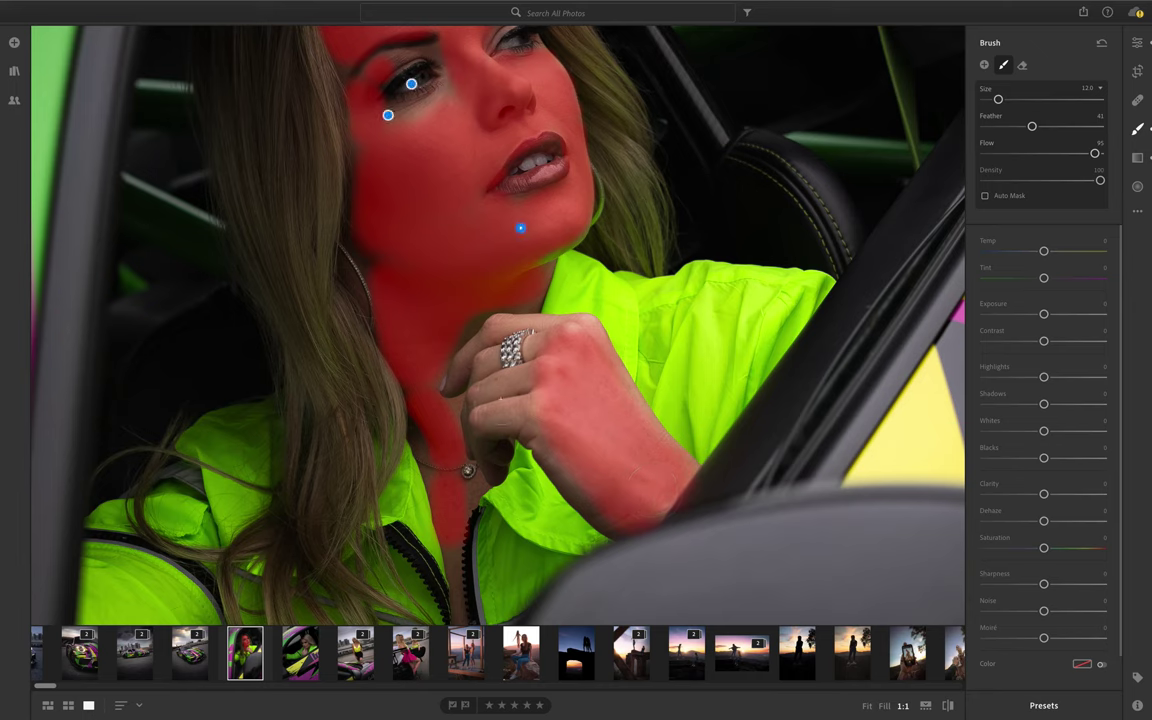
{"action": "mouse_move", "coordinate": [470, 360]}
{"action": "left_mouse_down"}
{"action": "mouse_move", "coordinate": [516, 394]}
{"action": "mouse_move", "coordinate": [557, 340]}
{"action": "left_mouse_up"}
- Fill the gaps in the neck mask, then switch the view to Fill
{"action": "key", "text": "bracketleft"}
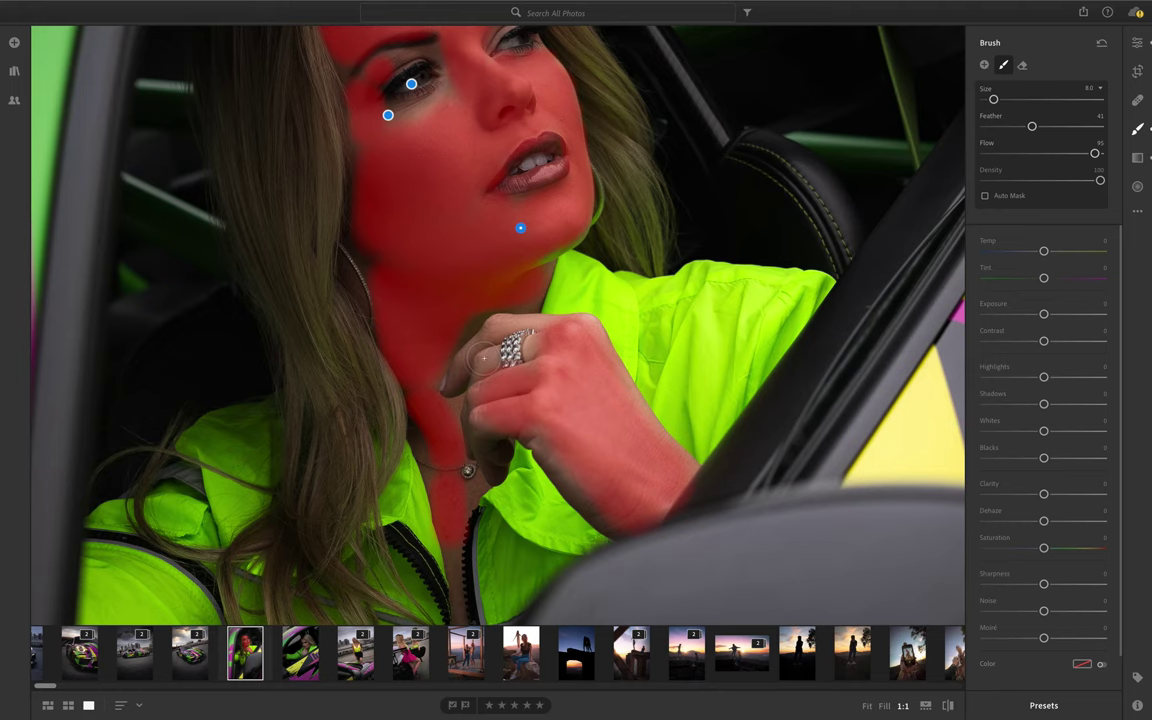
{"action": "mouse_move", "coordinate": [470, 370]}
{"action": "left_mouse_down"}
{"action": "mouse_move", "coordinate": [433, 327]}
{"action": "mouse_move", "coordinate": [476, 268]}
{"action": "mouse_move", "coordinate": [466, 341]}
{"action": "mouse_move", "coordinate": [419, 345]}
{"action": "mouse_move", "coordinate": [412, 372]}
{"action": "mouse_move", "coordinate": [440, 396]}
{"action": "mouse_move", "coordinate": [530, 423]}
{"action": "mouse_move", "coordinate": [552, 450]}
{"action": "left_mouse_up"}
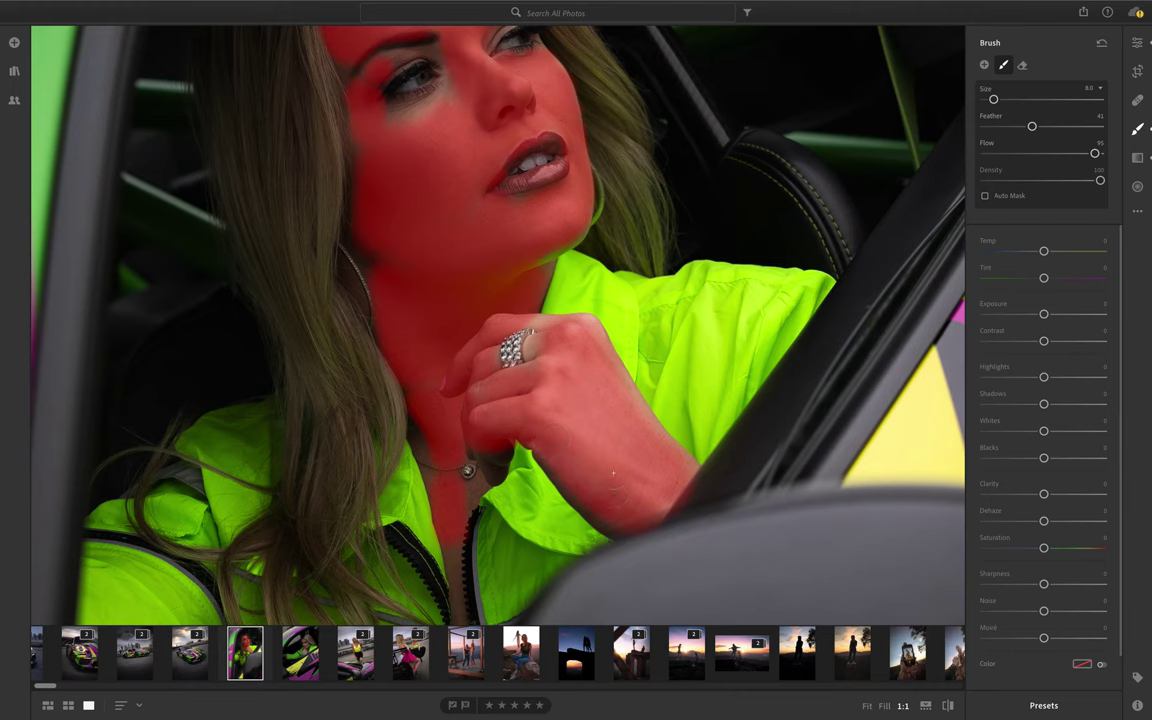
{"action": "left_click_drag", "start_coordinate": [595, 406], "coordinate": [625, 503]}
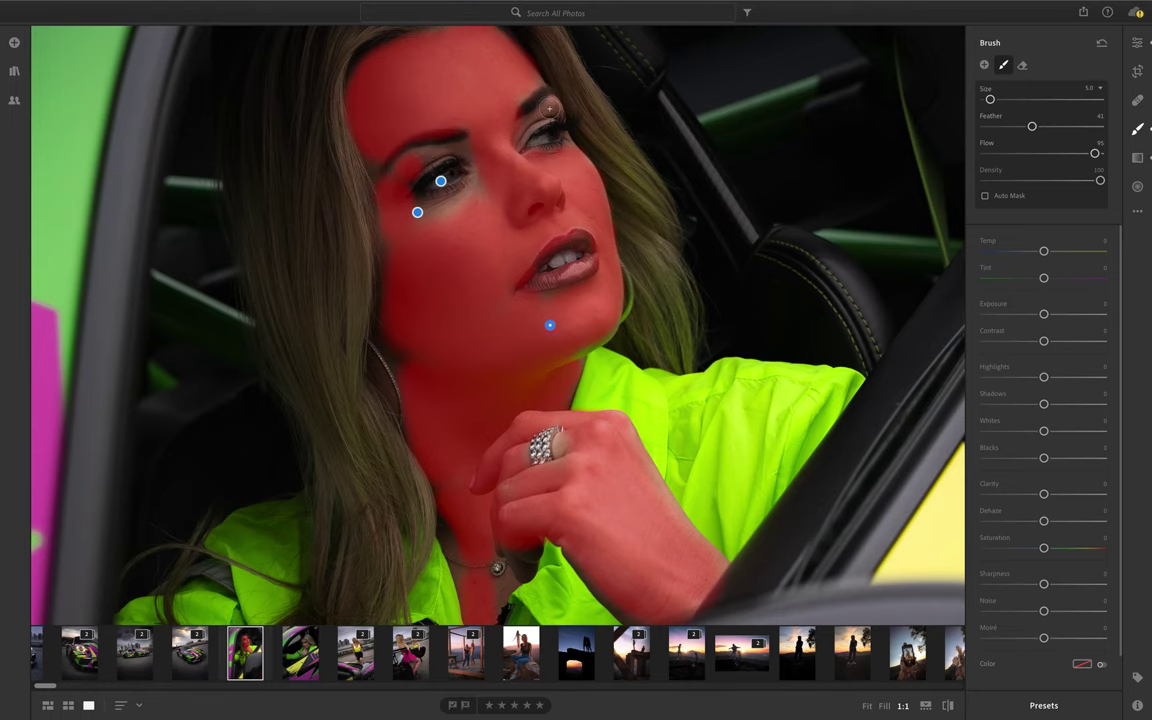
{"action": "key", "text": "bracketleft"}
{"action": "key", "text": "bracketleft"}
{"action": "key", "text": "bracketleft"}
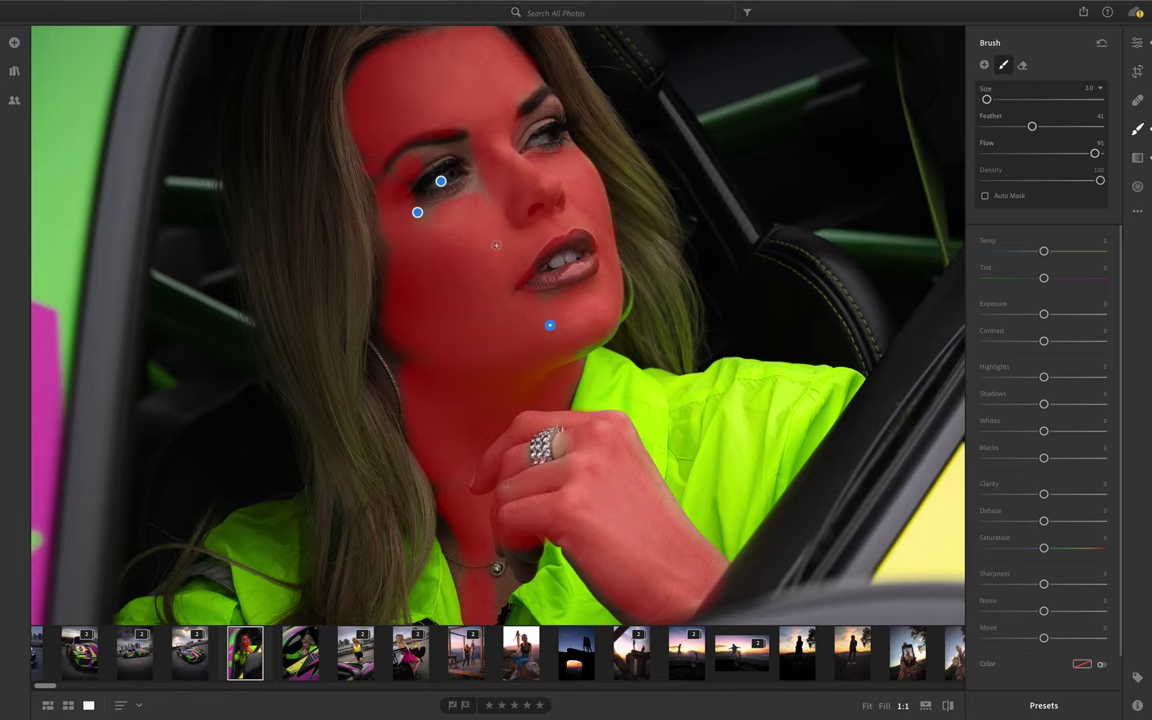
{"action": "key", "text": "z"}
{"action": "key", "text": "shift+z"}
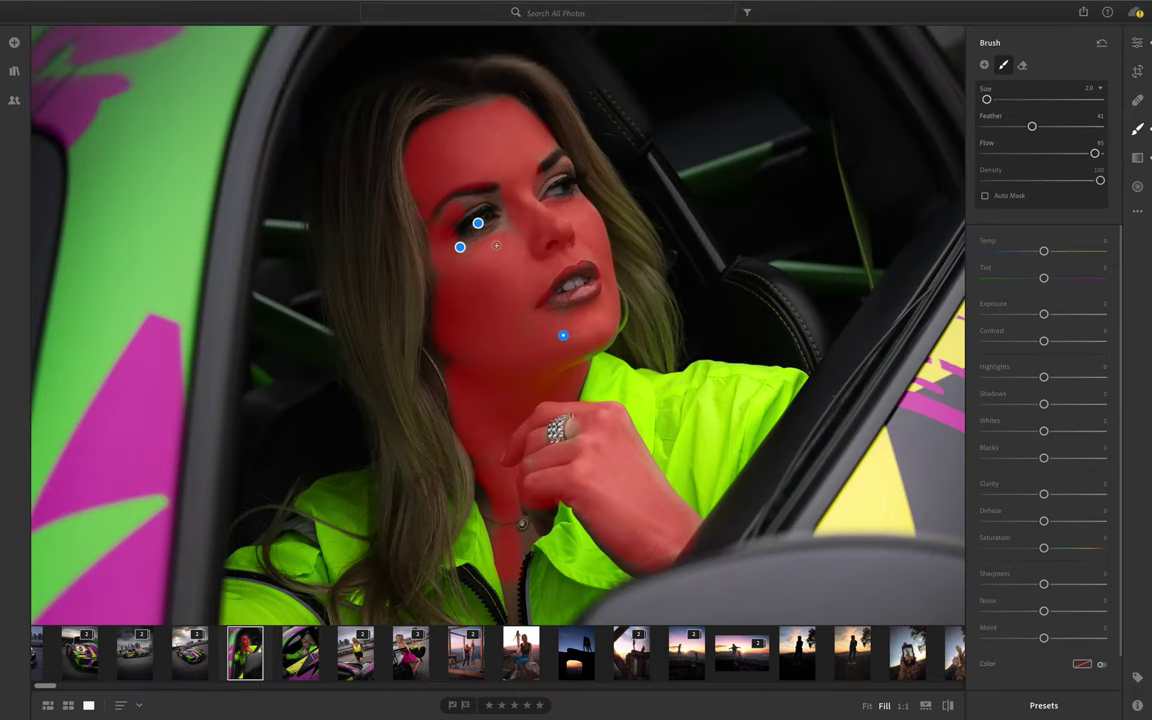
- Hide the mask overlay and start softening the skin: Clarity −13, Shadows +5, Contrast −3
{"action": "key", "text": "h"}
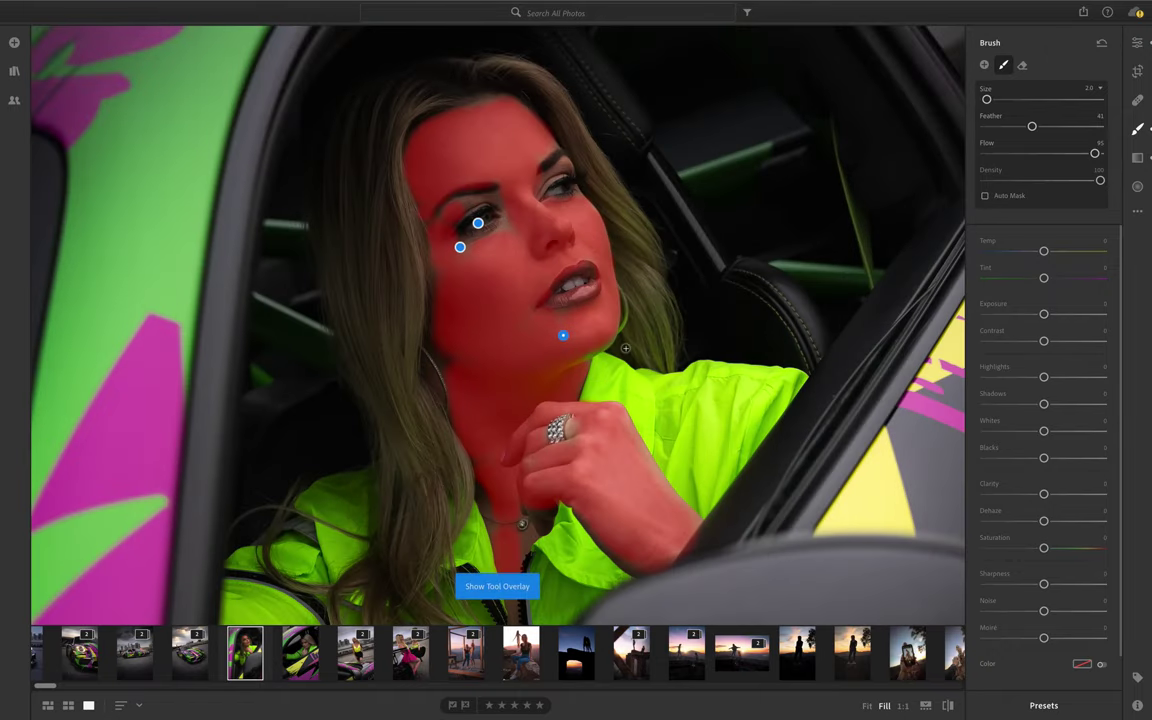
{"action": "key", "text": "o"}
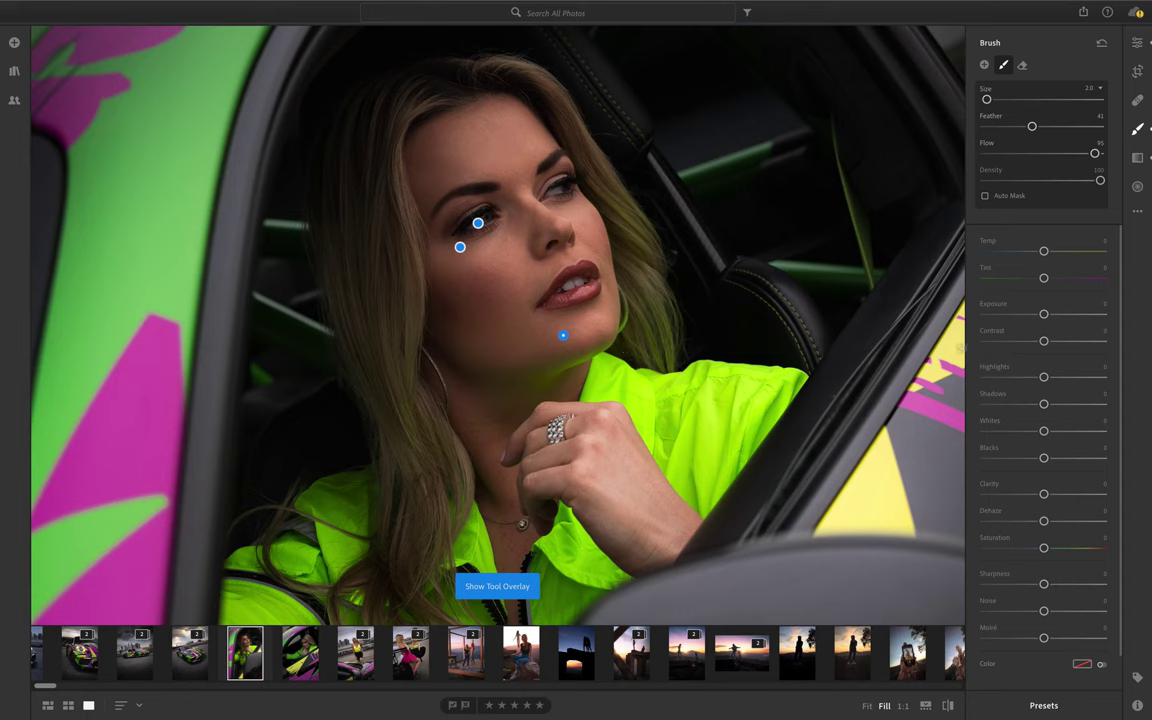
{"action": "left_click_drag", "start_coordinate": [1044, 497], "coordinate": [1036, 496]}
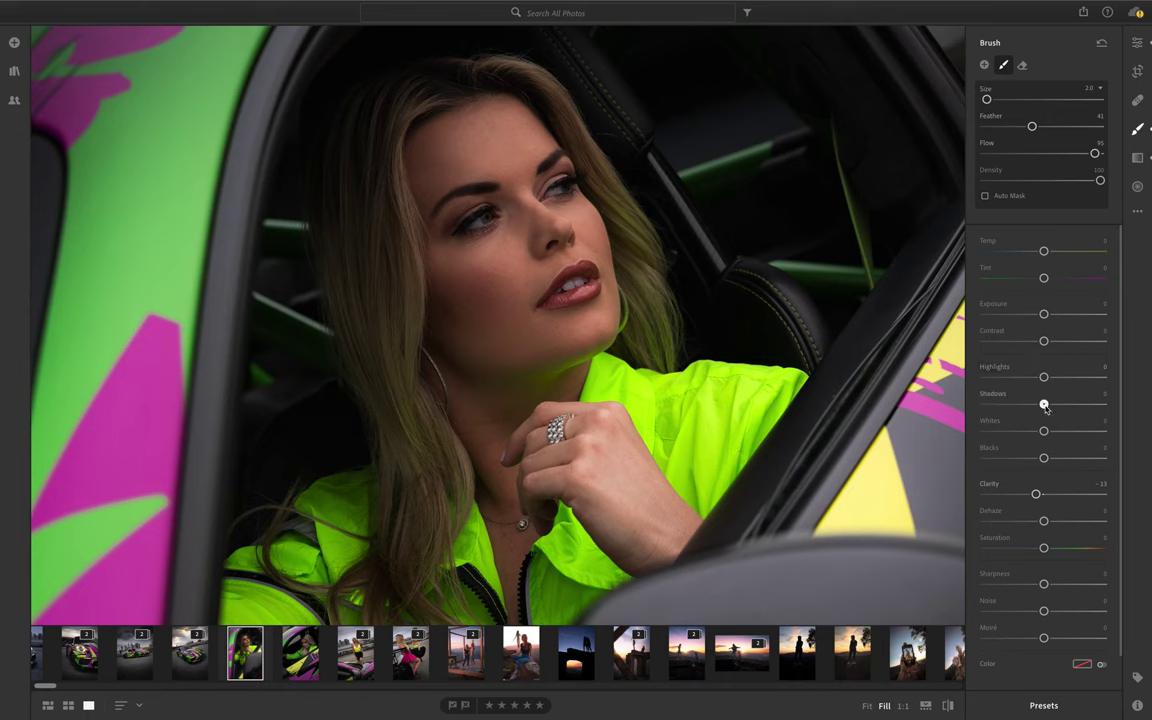
{"action": "left_click_drag", "start_coordinate": [1045, 407], "coordinate": [1050, 410]}
{"action": "left_click_drag", "start_coordinate": [1044, 341], "coordinate": [1041, 342]}
- Refine the skin mask to Shadows +18, Contrast −11, Noise +19 and Clarity −20
{"action": "left_click_drag", "start_coordinate": [1048, 404], "coordinate": [1052, 407]}
{"action": "left_click_drag", "start_coordinate": [1035, 494], "coordinate": [1033, 494]}
{"action": "left_click_drag", "start_coordinate": [1050, 403], "coordinate": [1053, 403]}
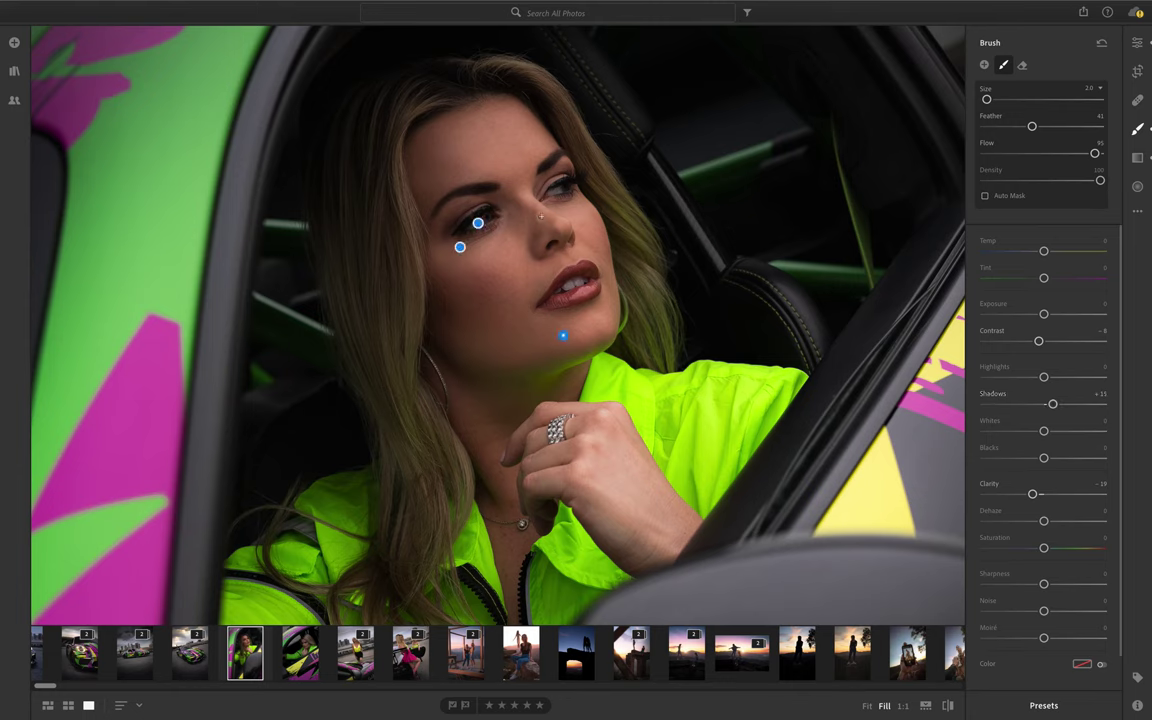
{"action": "left_click_drag", "start_coordinate": [1052, 404], "coordinate": [1054, 404]}
{"action": "left_click_drag", "start_coordinate": [1005, 408], "coordinate": [993, 405]}
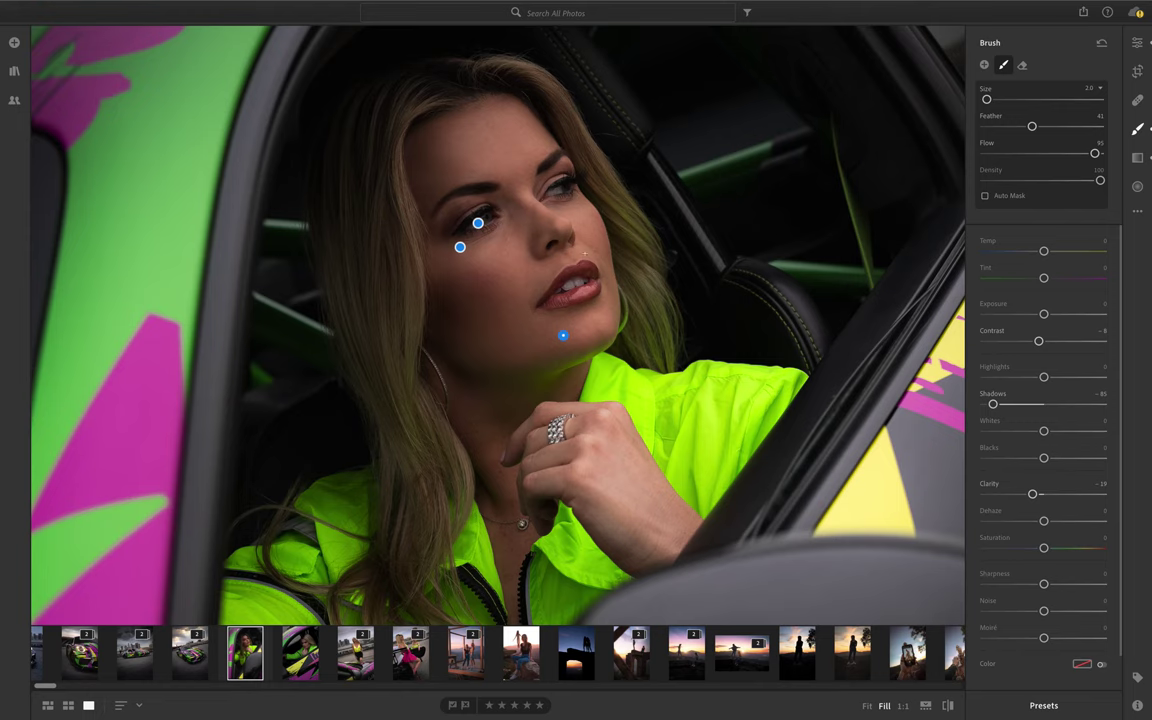
{"action": "key", "text": "ctrl+z"}
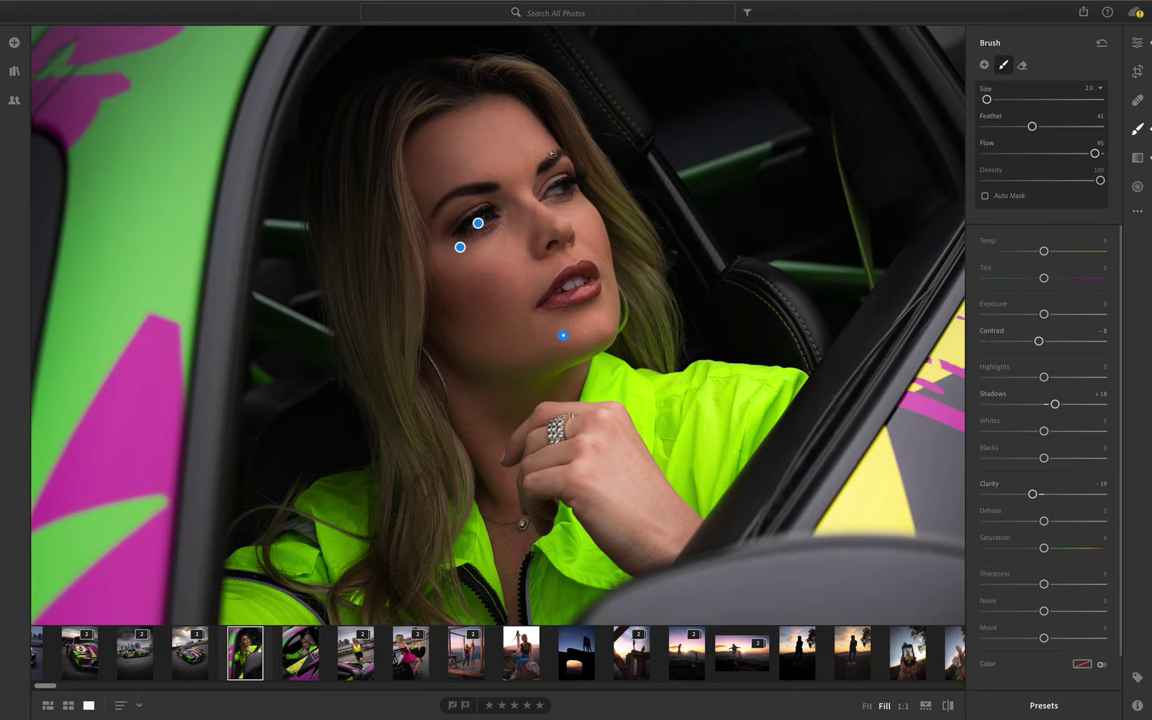
{"action": "left_click_drag", "start_coordinate": [1039, 341], "coordinate": [1037, 342]}
{"action": "left_click_drag", "start_coordinate": [1044, 611], "coordinate": [1056, 611]}
{"action": "left_click_drag", "start_coordinate": [1033, 494], "coordinate": [1031, 494]}
- Send the DSC03860 photo from the filmstrip to Photoshop with Edit in Photoshop
{"action": "scroll", "coordinate": [513, 445], "scroll_direction": "down", "scroll_amount": 5}
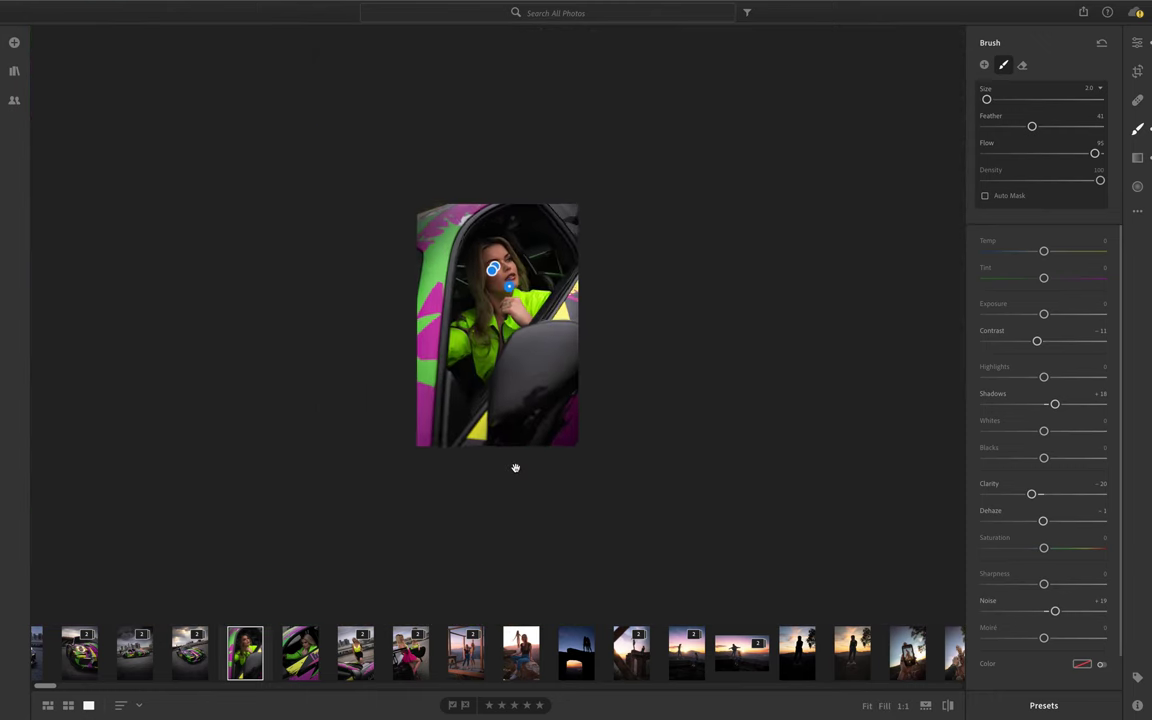
{"action": "scroll", "coordinate": [515, 467], "scroll_direction": "up", "scroll_amount": 5}
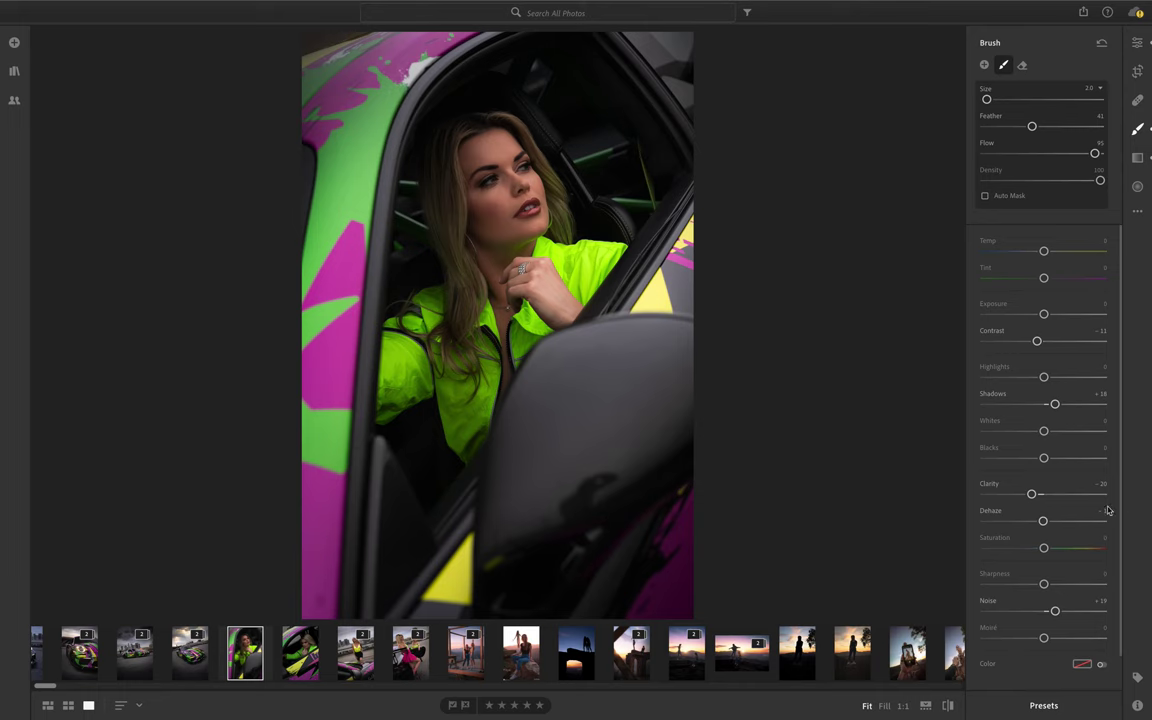
{"action": "right_click", "coordinate": [254, 641]}
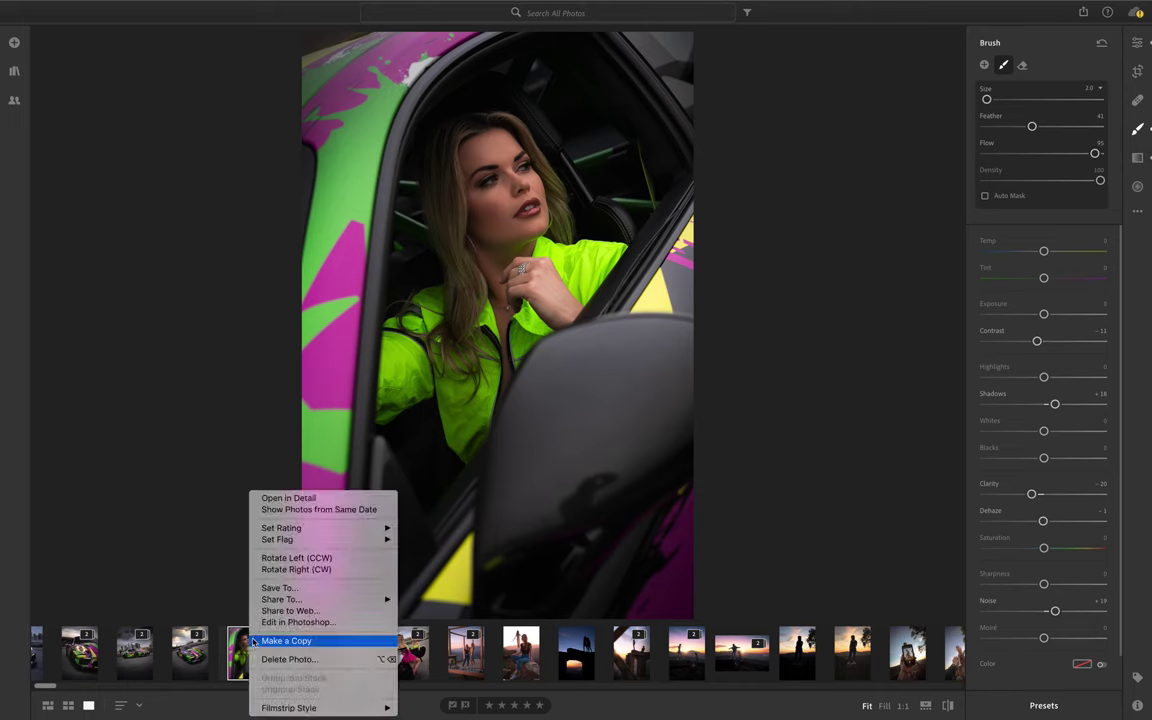
{"action": "left_click", "coordinate": [264, 622]}
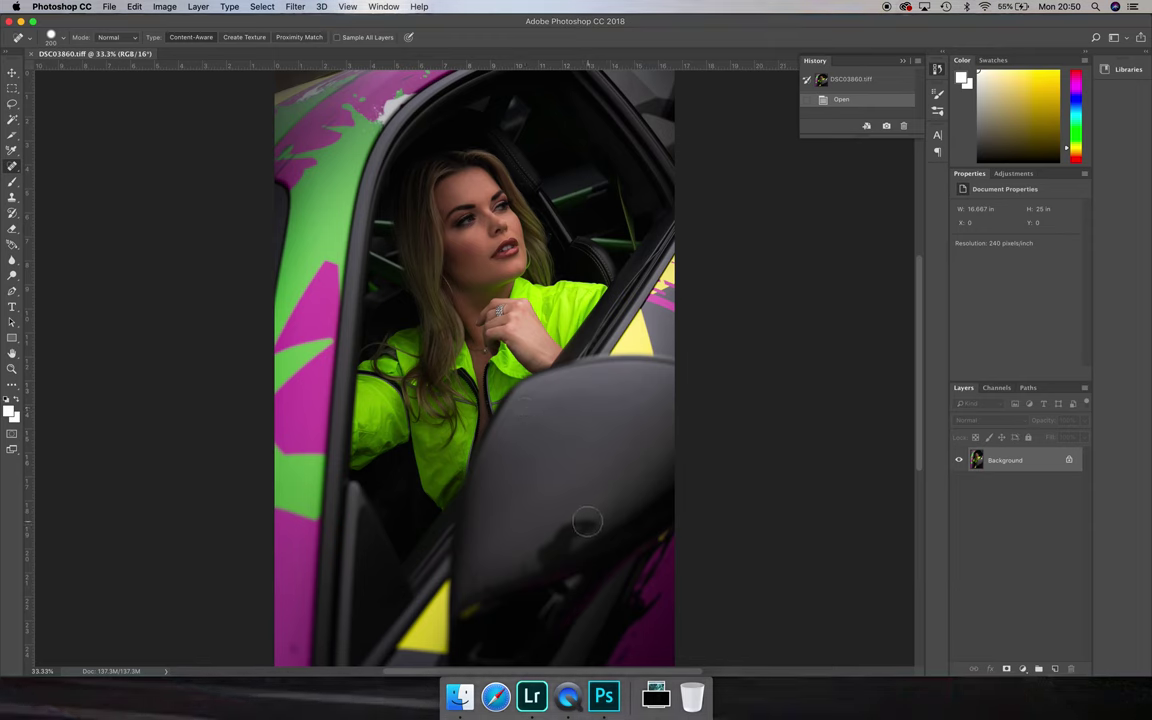
- Spot-heal the dark marks on the side mirror and lower car body, comparing results with undo/redo
{"action": "left_click_drag", "start_coordinate": [587, 521], "coordinate": [545, 550]}
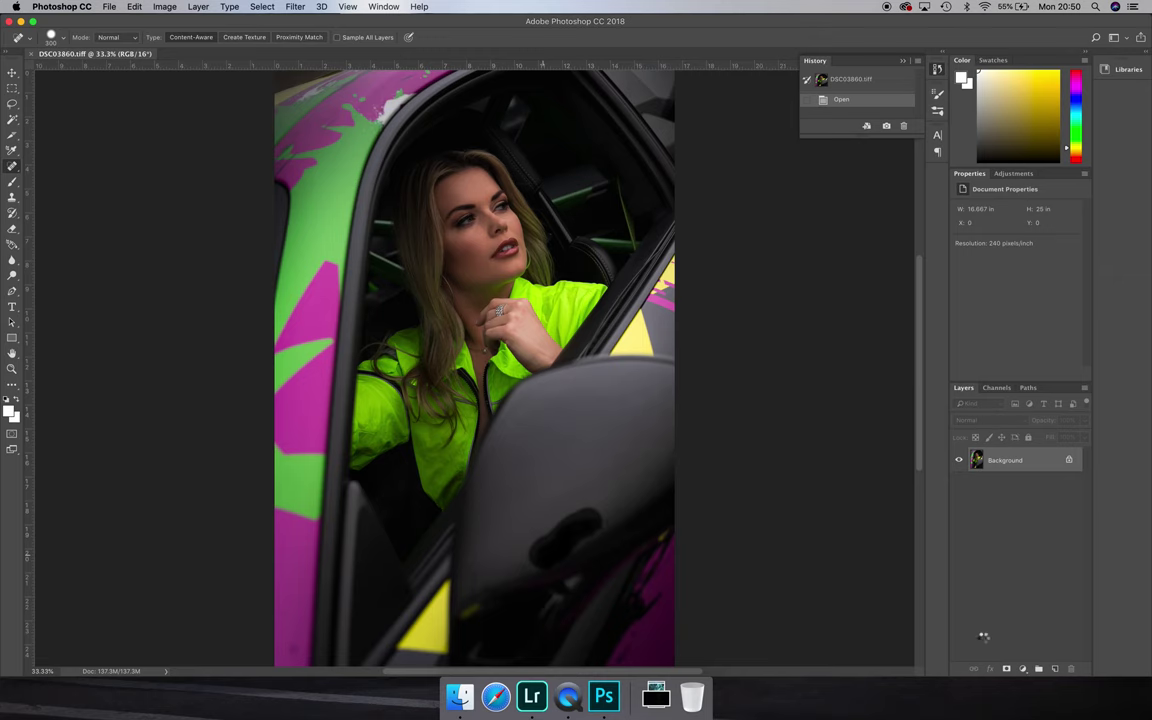
{"action": "left_click", "coordinate": [565, 548]}
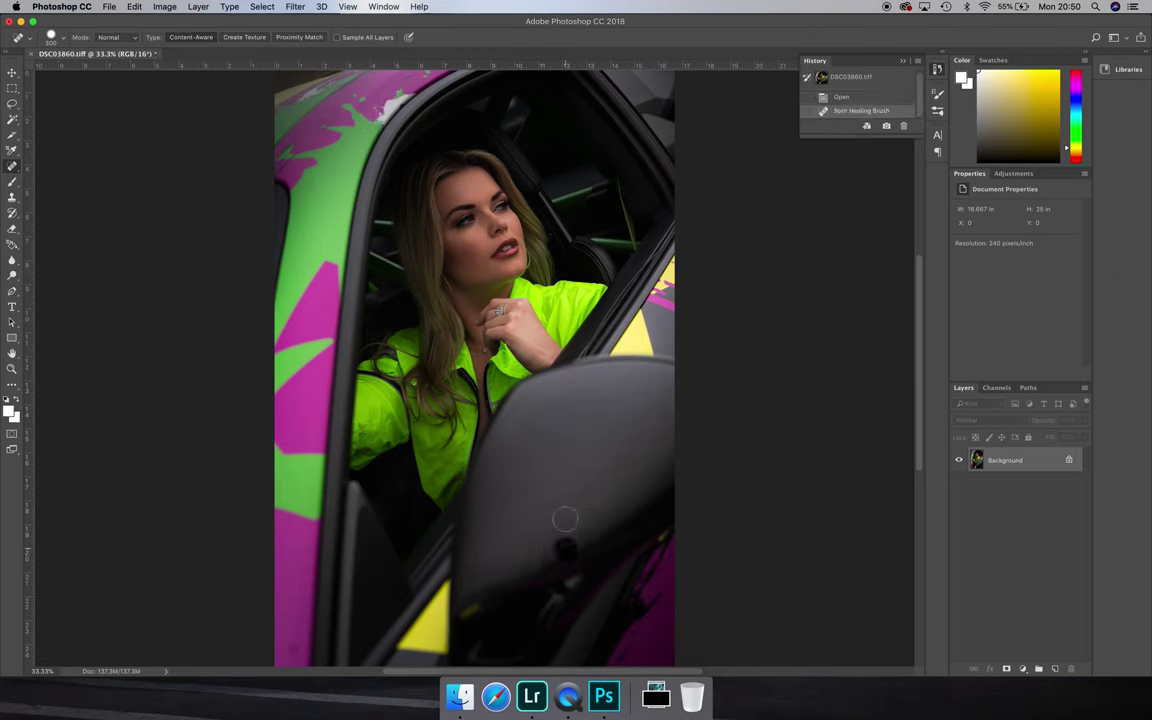
{"action": "key", "text": "super+z"}
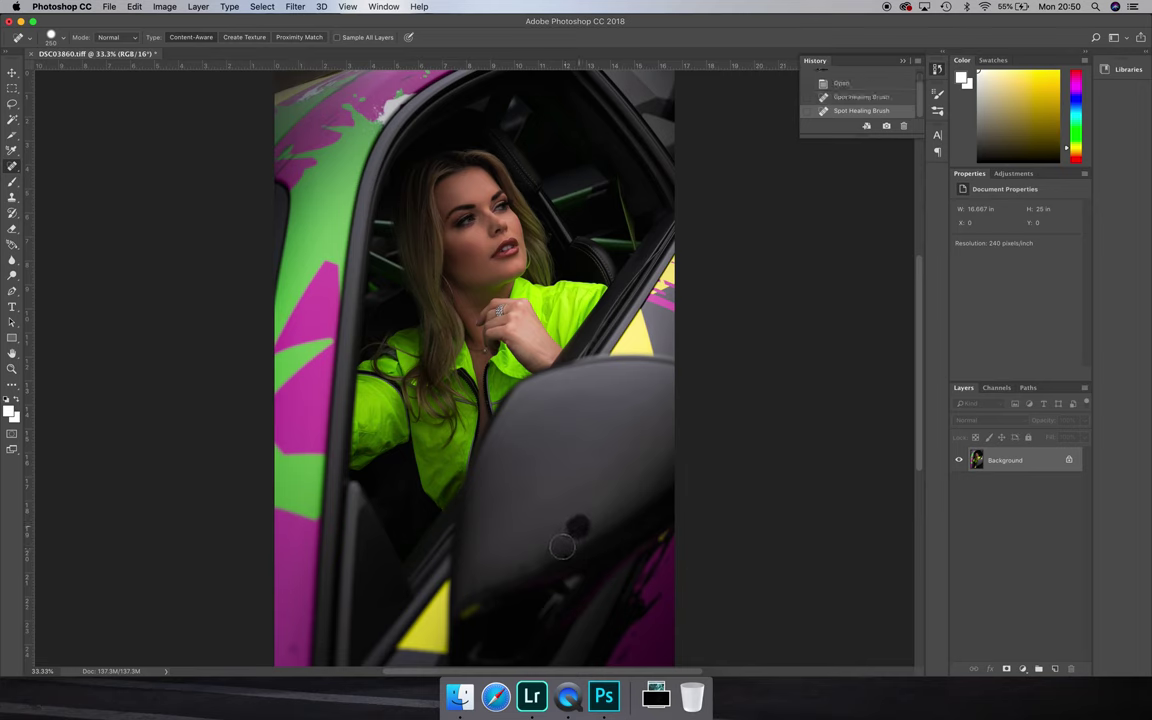
{"action": "key", "text": "super+shift+z"}
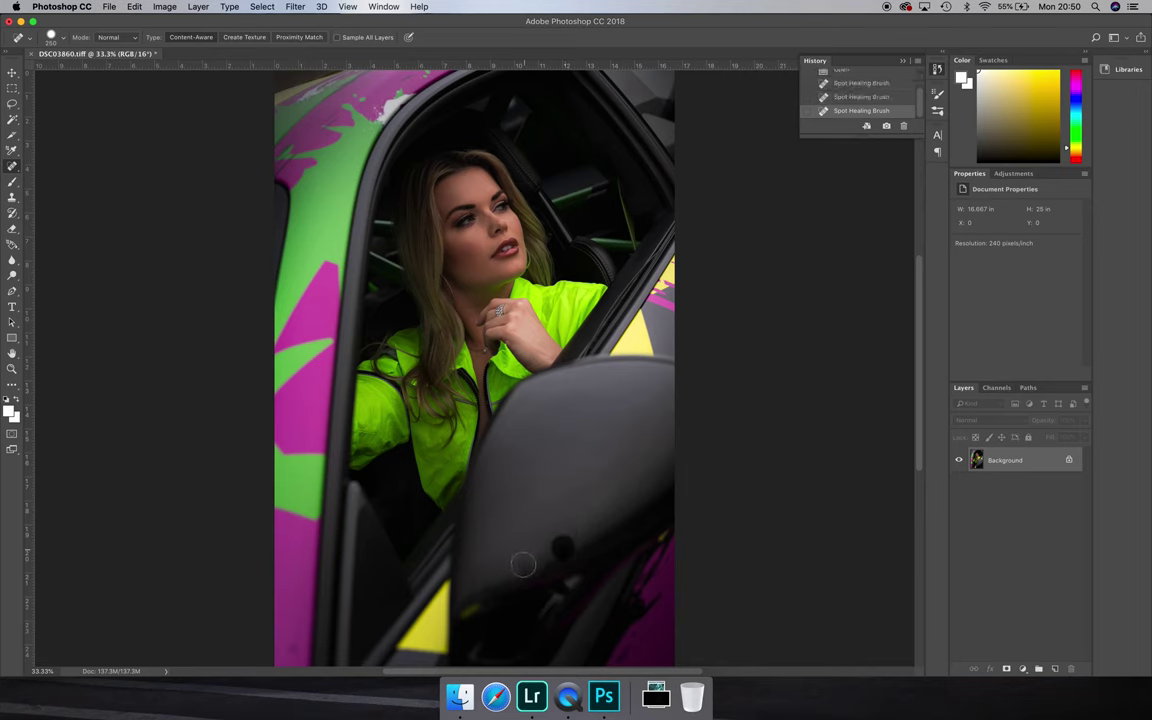
{"action": "left_click", "coordinate": [524, 565]}
{"action": "key", "text": "super+z"}
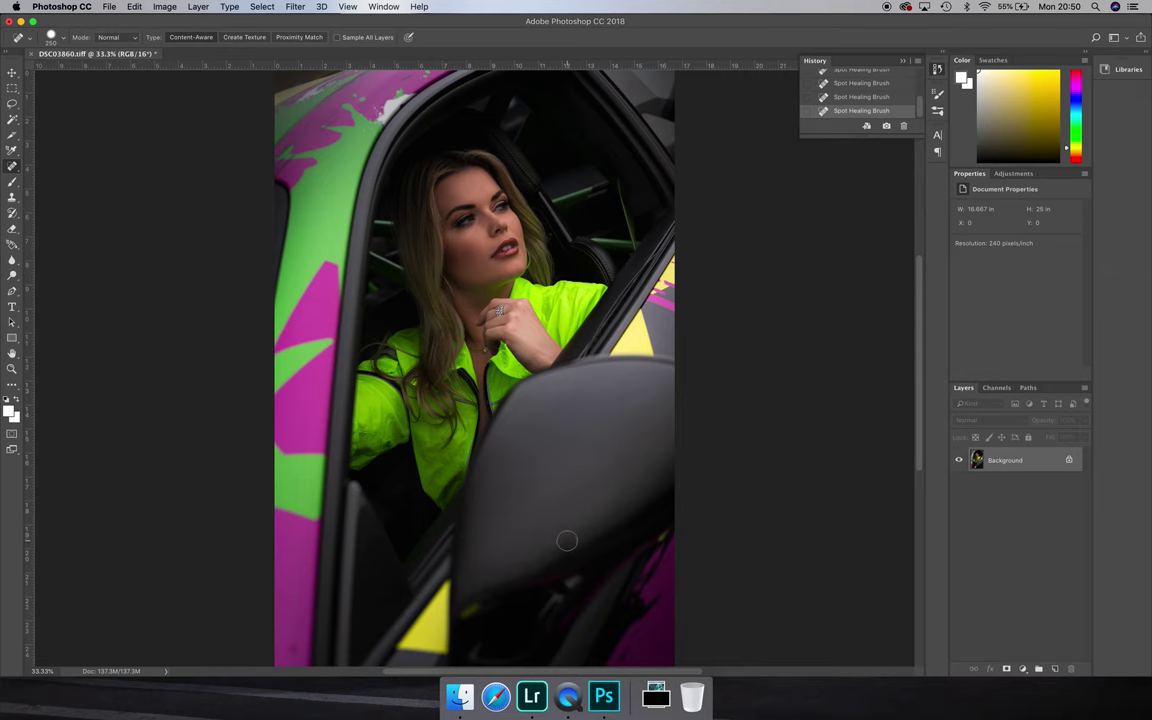
{"action": "key", "text": "super+shift+z"}
{"action": "left_click", "coordinate": [528, 558]}
{"action": "left_click", "coordinate": [289, 648]}
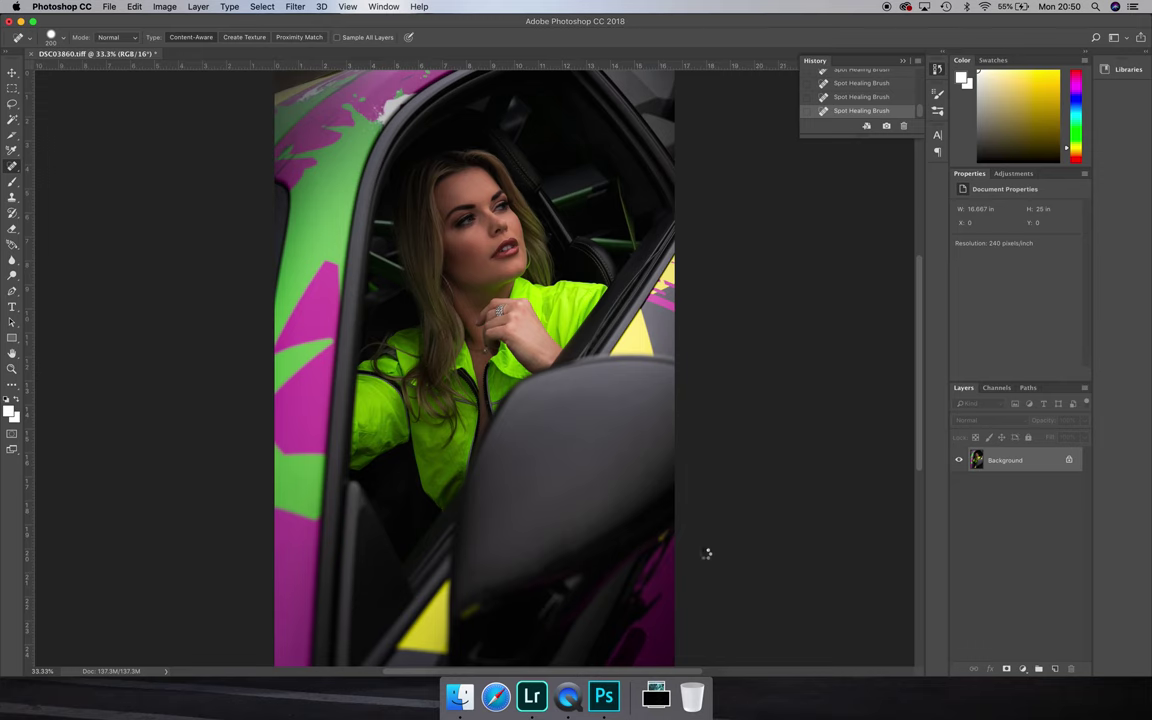
{"action": "key", "text": "bracketleft"}
{"action": "left_click", "coordinate": [649, 620]}
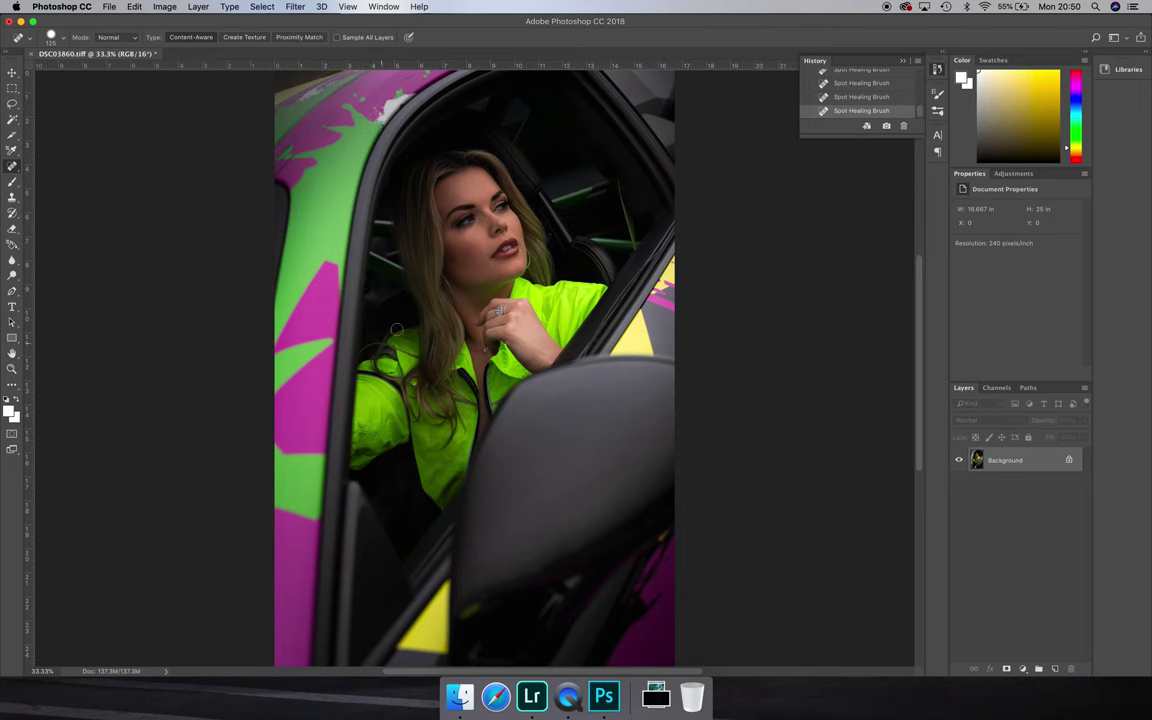
- Heal the red spots on the neck and necklace, deleting an unwanted History state
{"action": "scroll", "coordinate": [469, 213], "scroll_direction": "up", "scroll_amount": 5}
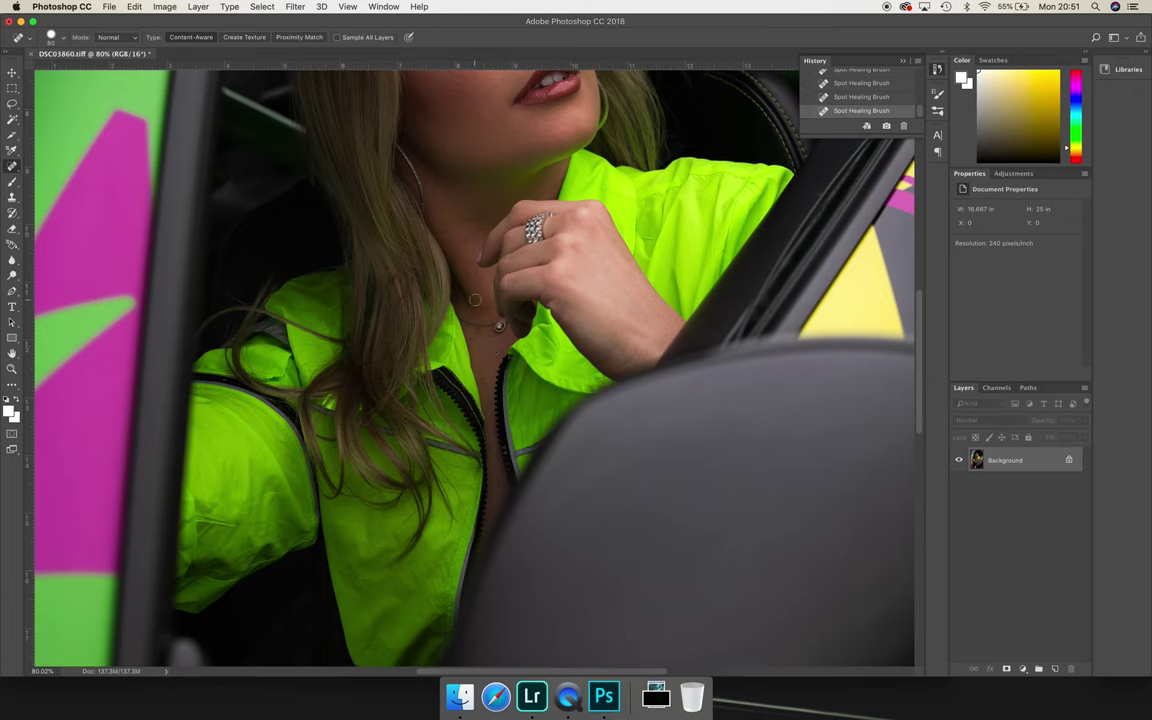
{"action": "left_click", "coordinate": [479, 269]}
{"action": "key", "text": "super+z"}
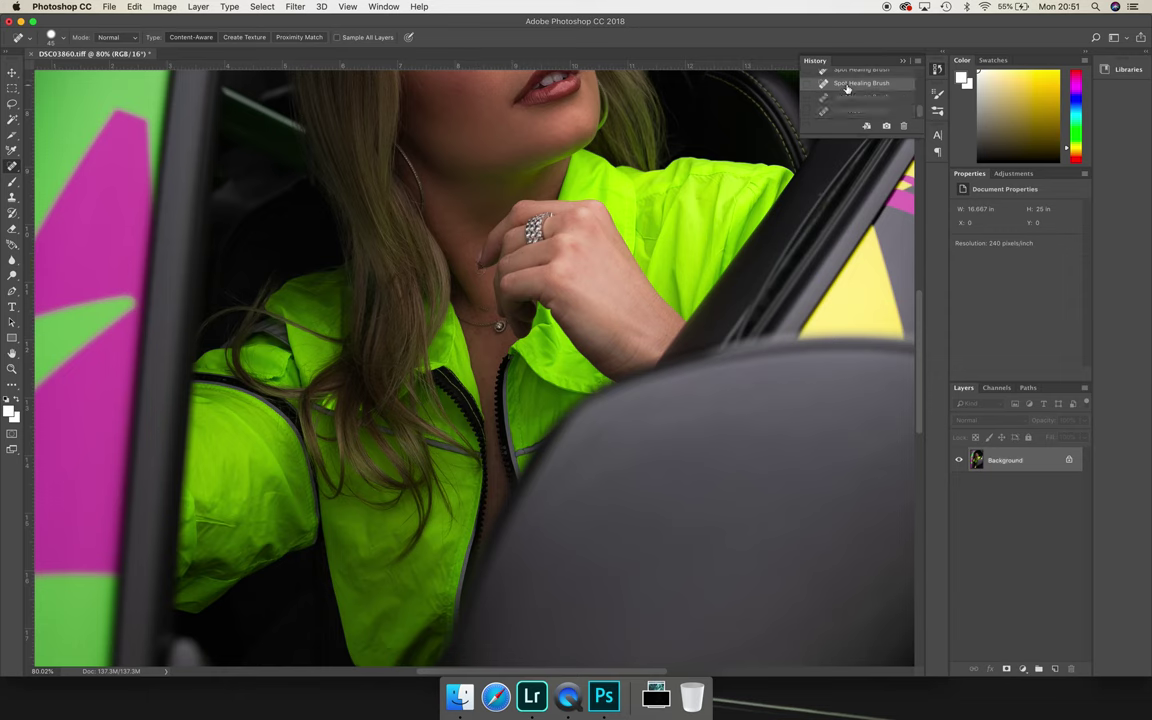
{"action": "right_click", "coordinate": [848, 90]}
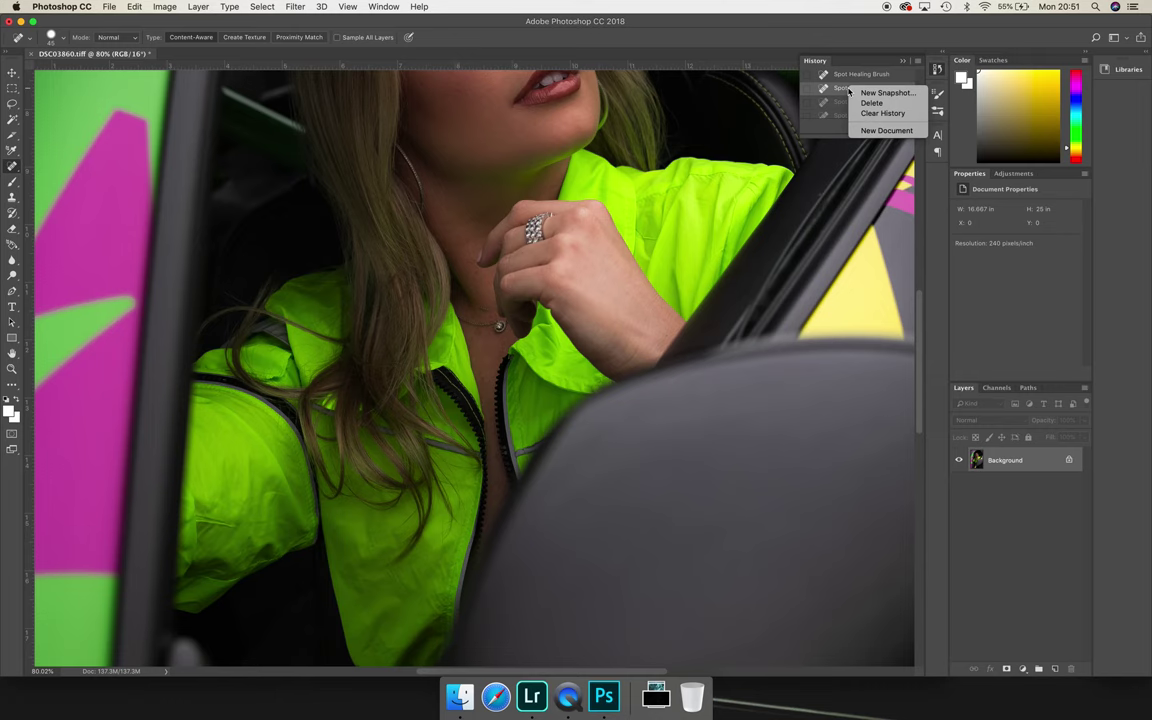
{"action": "left_click", "coordinate": [868, 104]}
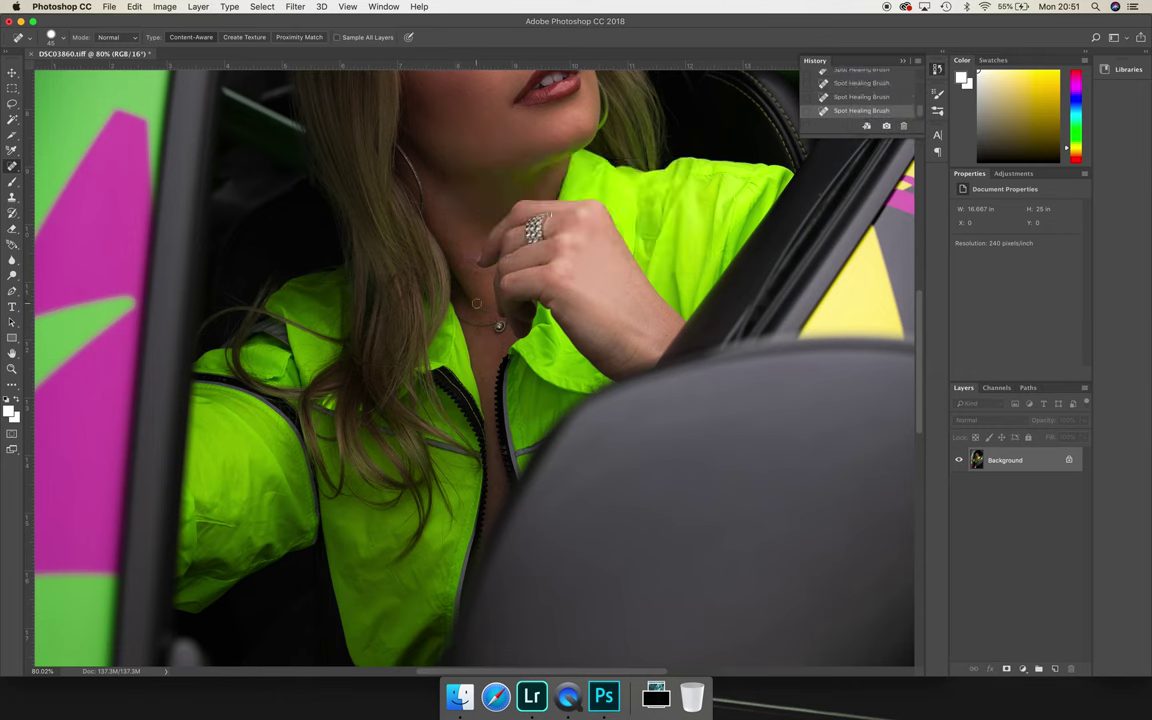
{"action": "left_click", "coordinate": [487, 311]}
{"action": "left_click", "coordinate": [502, 344]}
- Heal the cheek blemishes, the spot beside the upper lip and the dark neck moles
{"action": "left_click_drag", "start_coordinate": [571, 114], "coordinate": [578, 325]}
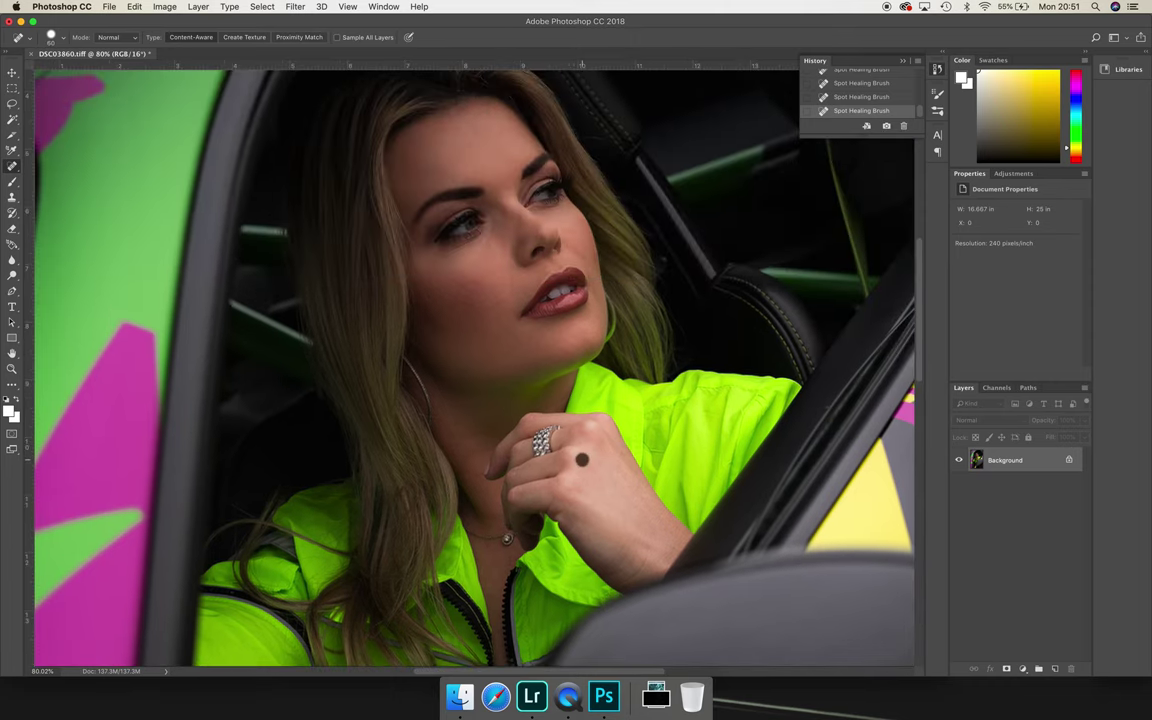
{"action": "left_click", "coordinate": [448, 318]}
{"action": "left_click", "coordinate": [499, 297]}
{"action": "left_click", "coordinate": [512, 296]}
{"action": "left_click", "coordinate": [587, 263]}
{"action": "left_click", "coordinate": [439, 345]}
{"action": "left_click", "coordinate": [427, 327]}
{"action": "left_click_drag", "start_coordinate": [473, 396], "coordinate": [491, 341]}
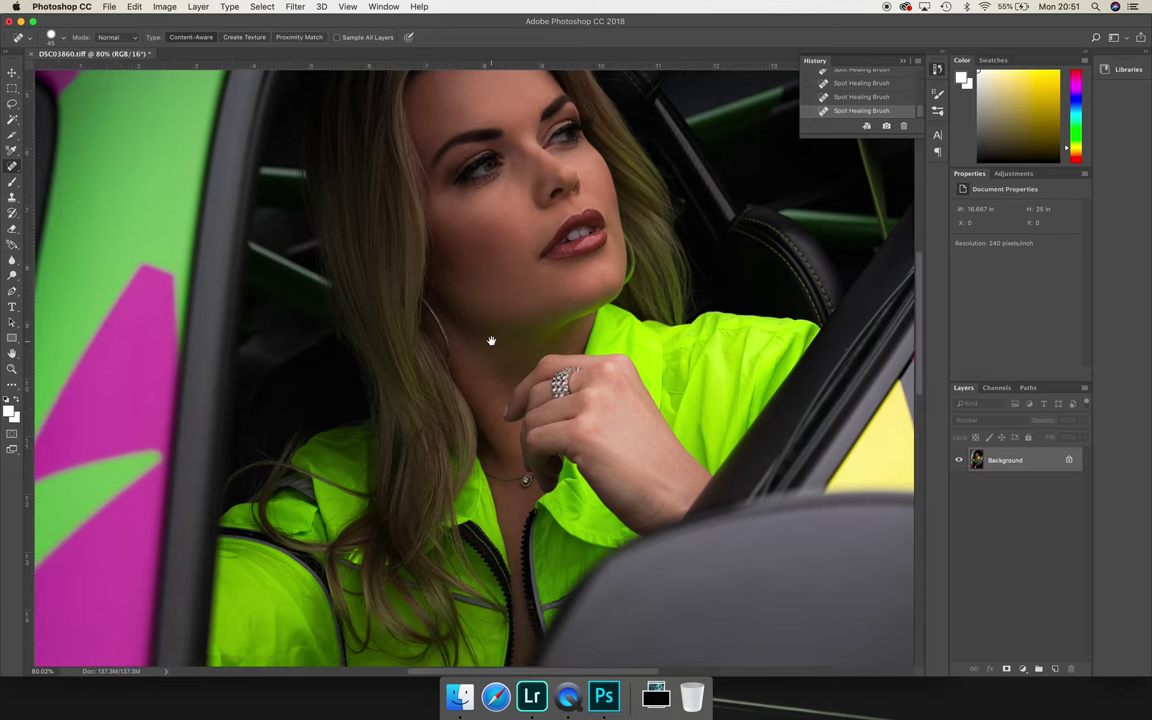
- Heal the remaining cheek blemish and the spots across the forehead
{"action": "scroll", "coordinate": [511, 413], "scroll_direction": "down", "scroll_amount": 3}
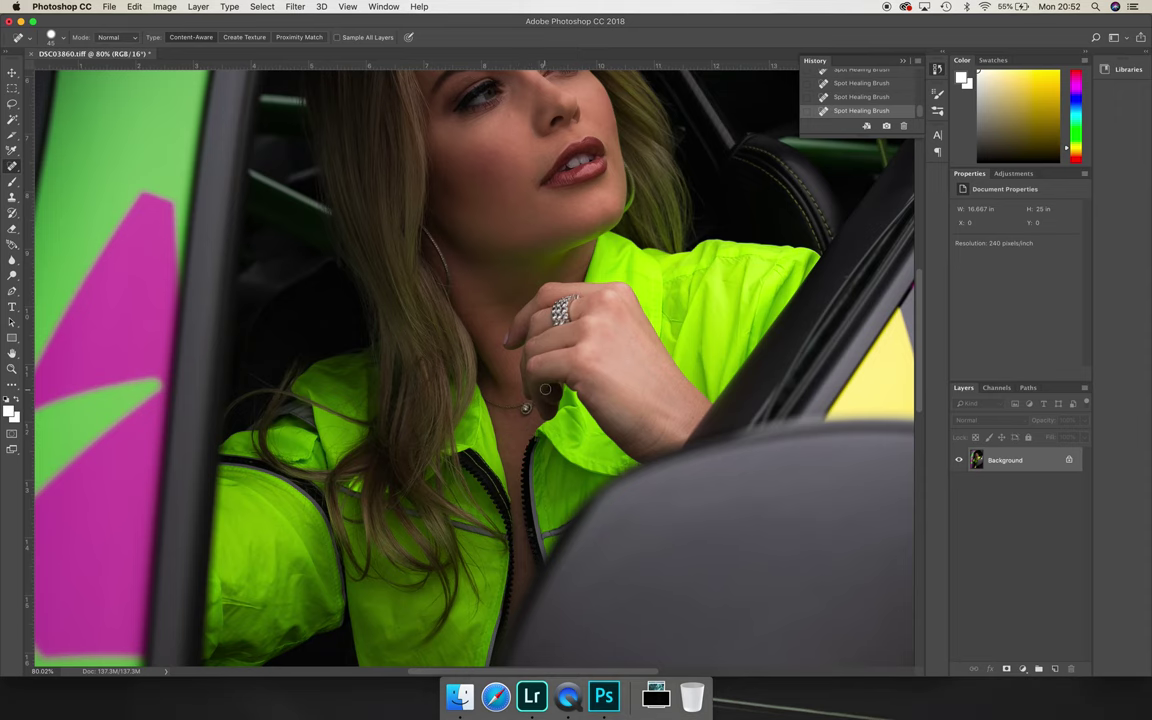
{"action": "scroll", "coordinate": [608, 303], "scroll_direction": "up", "scroll_amount": 5}
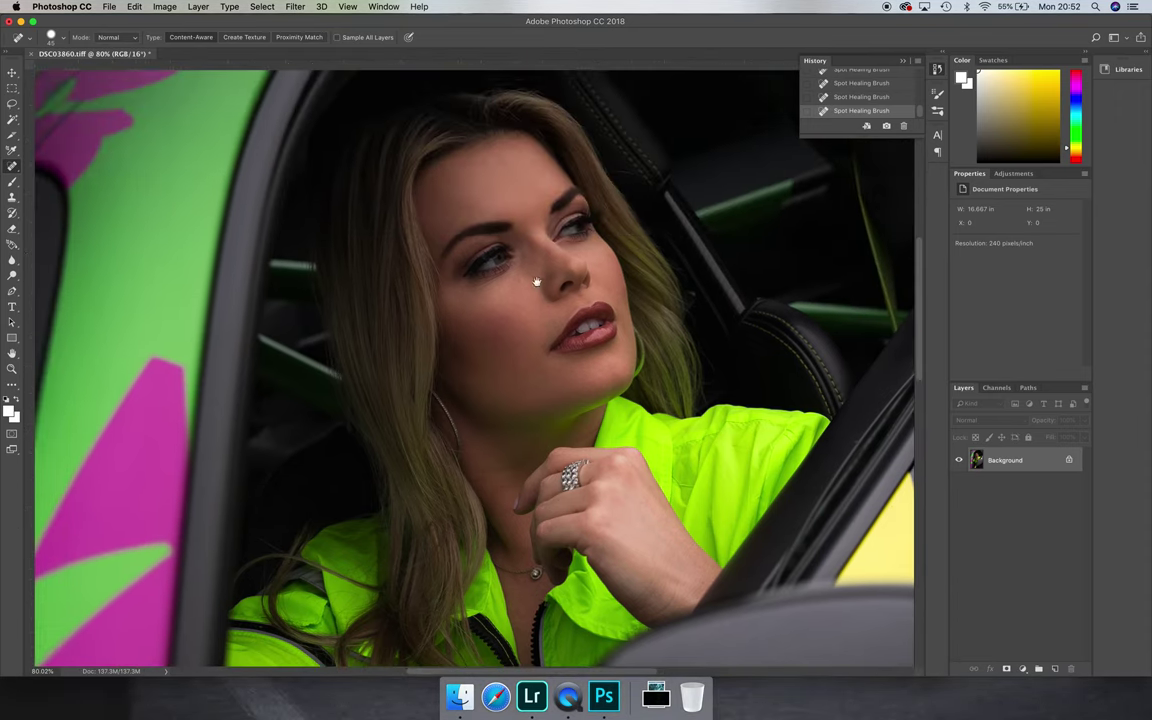
{"action": "left_click", "coordinate": [520, 277]}
{"action": "left_click", "coordinate": [520, 277]}
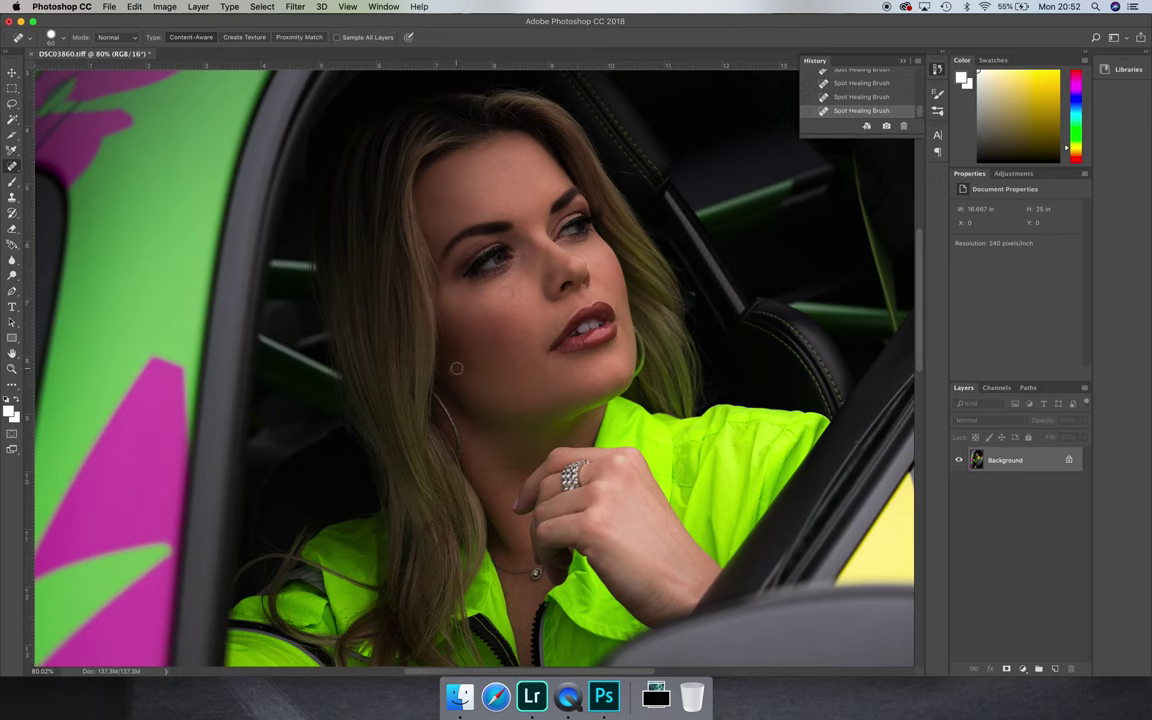
{"action": "left_click", "coordinate": [506, 158]}
{"action": "left_click", "coordinate": [449, 187]}
{"action": "left_click", "coordinate": [442, 175]}
{"action": "left_click", "coordinate": [481, 187]}
{"action": "left_click", "coordinate": [478, 175]}
{"action": "left_click", "coordinate": [448, 170]}
{"action": "left_click", "coordinate": [449, 171]}
{"action": "left_click", "coordinate": [449, 171]}
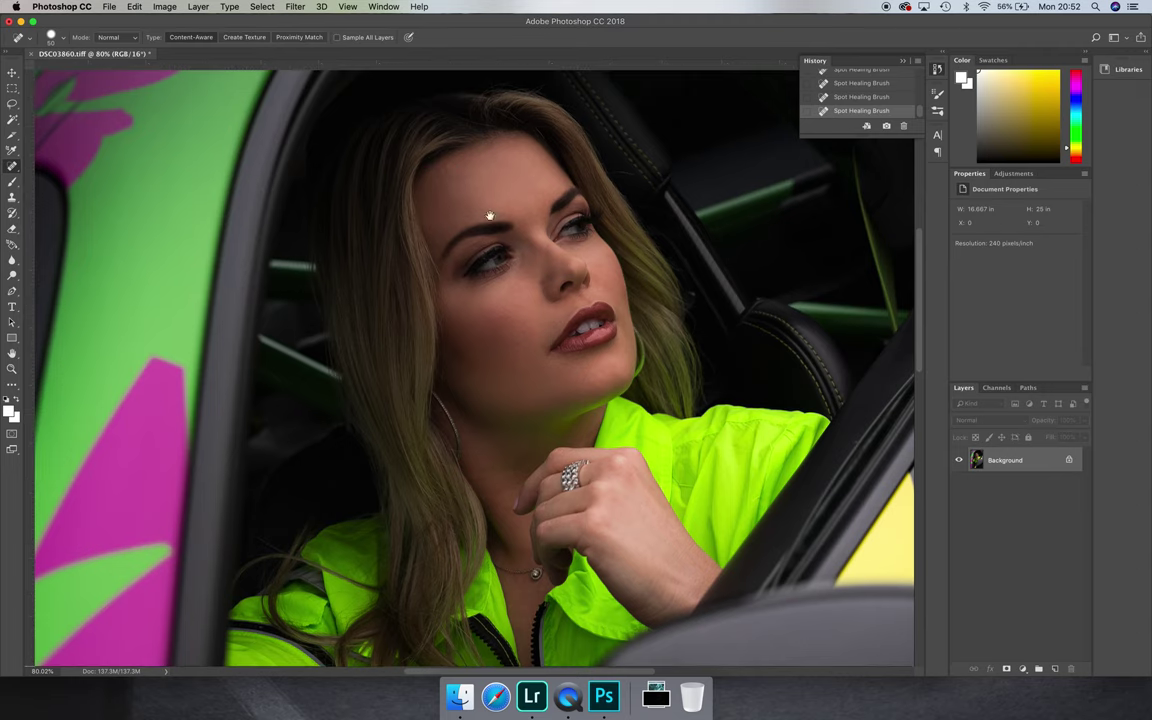
- Heal away the nose ring
{"action": "left_click_drag", "start_coordinate": [343, 94], "coordinate": [453, 254]}
{"action": "scroll", "coordinate": [453, 254], "scroll_direction": "down", "scroll_amount": 5}
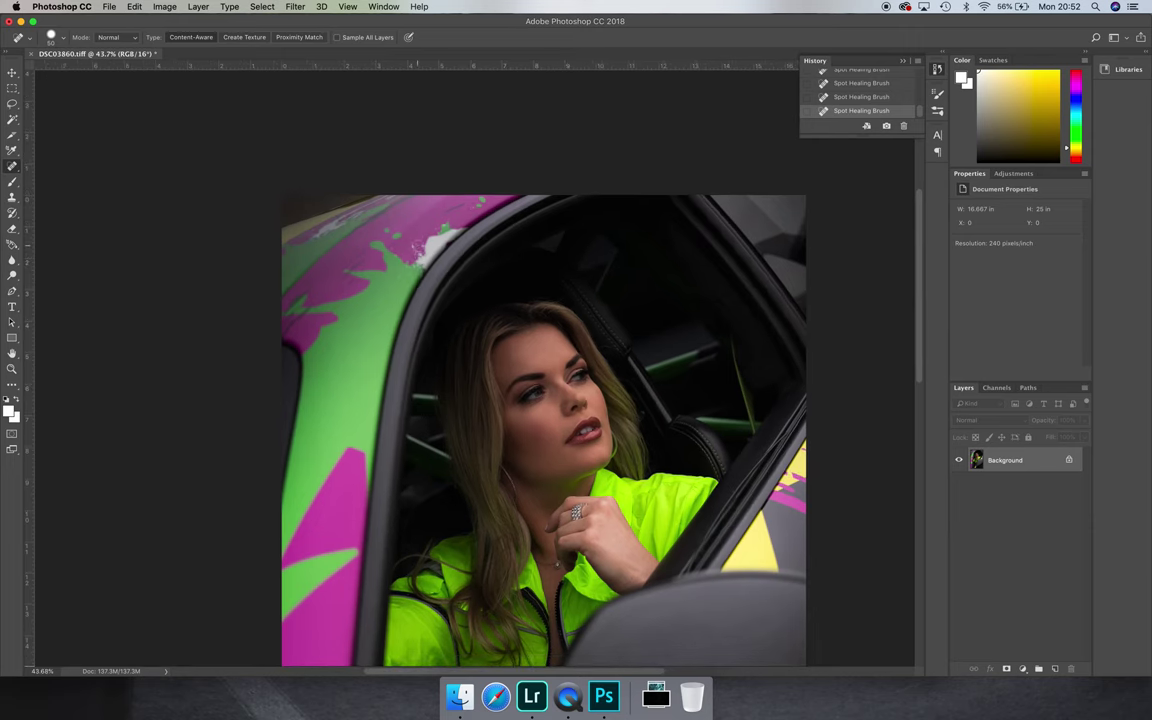
{"action": "scroll", "coordinate": [418, 244], "scroll_direction": "down", "scroll_amount": 2}
{"action": "scroll", "coordinate": [473, 345], "scroll_direction": "up", "scroll_amount": 5}
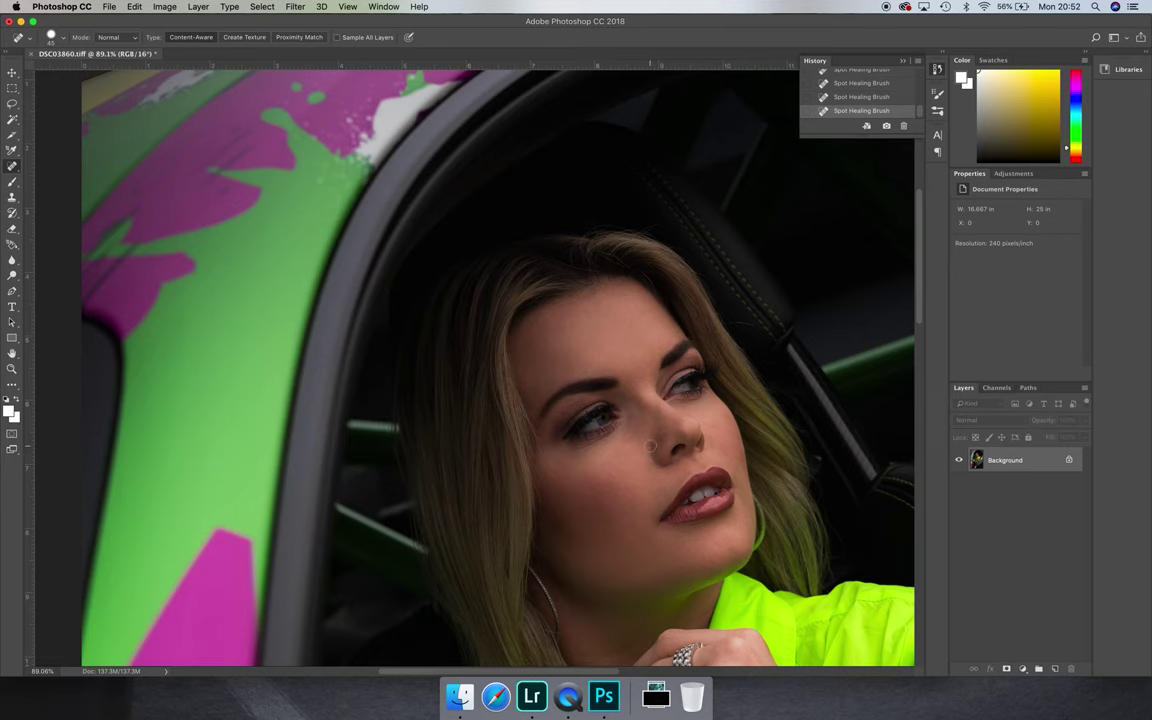
{"action": "left_click", "coordinate": [656, 440]}
{"action": "scroll", "coordinate": [580, 420], "scroll_direction": "down", "scroll_amount": 5}
{"action": "scroll", "coordinate": [580, 420], "scroll_direction": "right", "scroll_amount": 2}
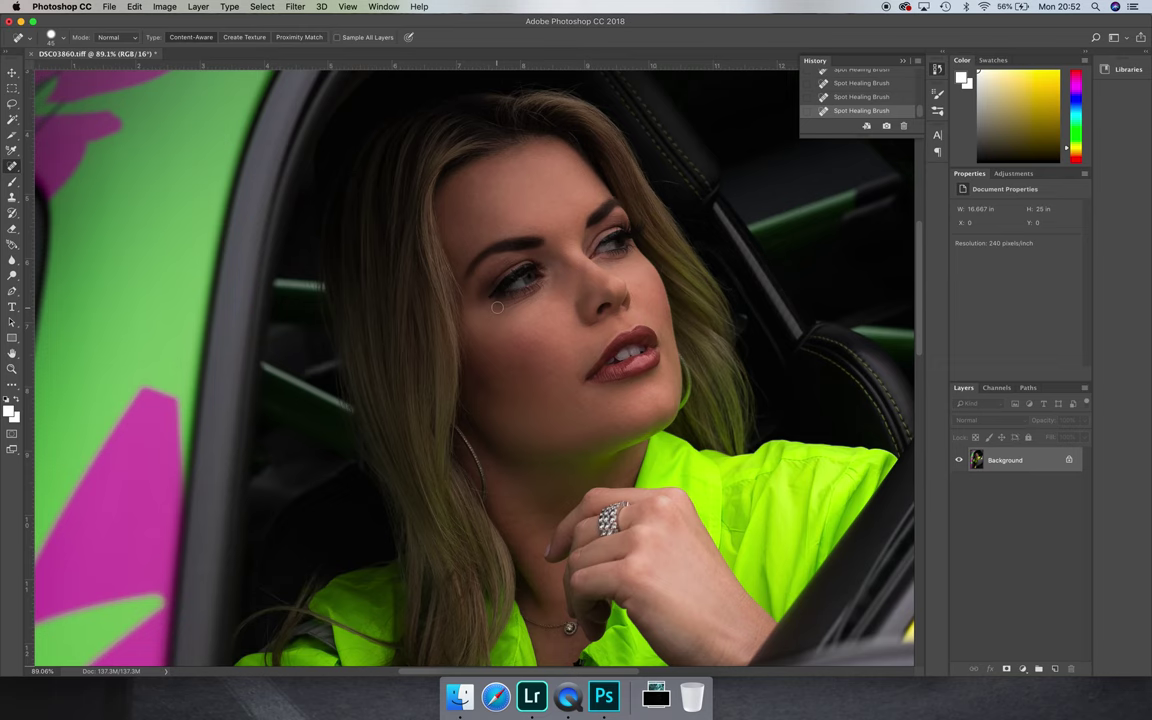
{"action": "scroll", "coordinate": [497, 307], "scroll_direction": "down", "scroll_amount": 3}
{"action": "scroll", "coordinate": [497, 309], "scroll_direction": "down", "scroll_amount": 5}
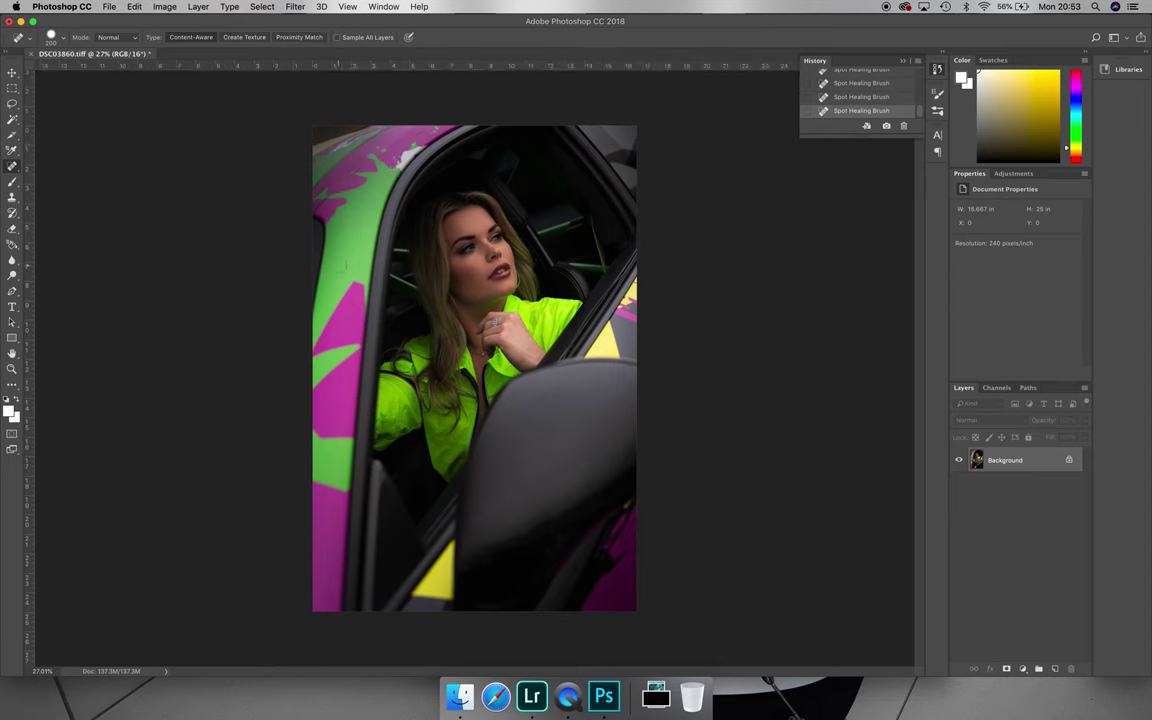
- Save the retouched photo and bring the Finder overlay window up beside it
{"action": "key", "text": "super+s"}
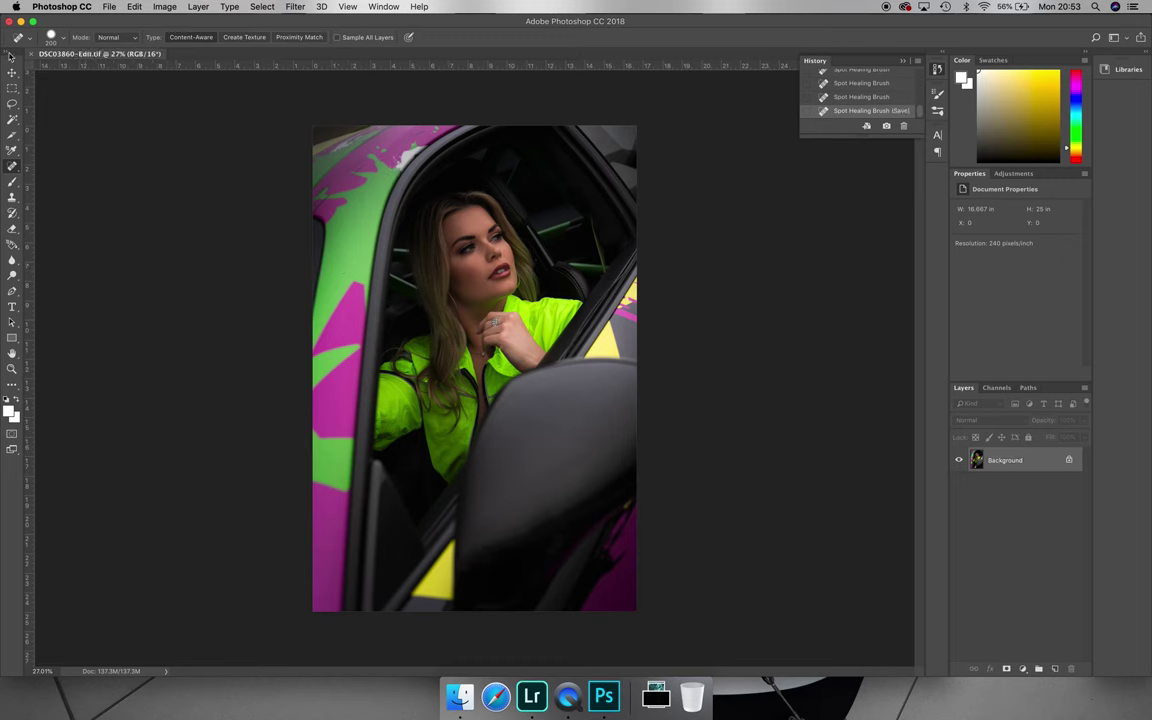
{"action": "left_click", "coordinate": [459, 697]}
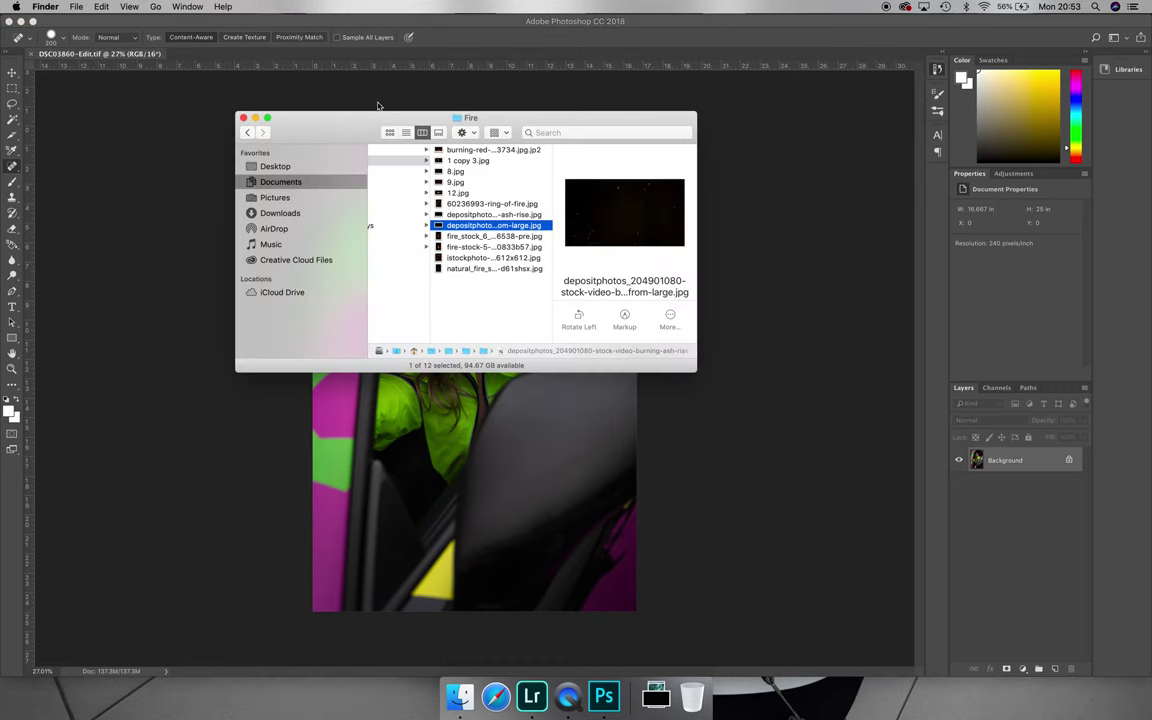
{"action": "left_click_drag", "start_coordinate": [368, 140], "coordinate": [328, 182]}
{"action": "scroll", "coordinate": [424, 290], "scroll_direction": "left", "scroll_amount": 3}
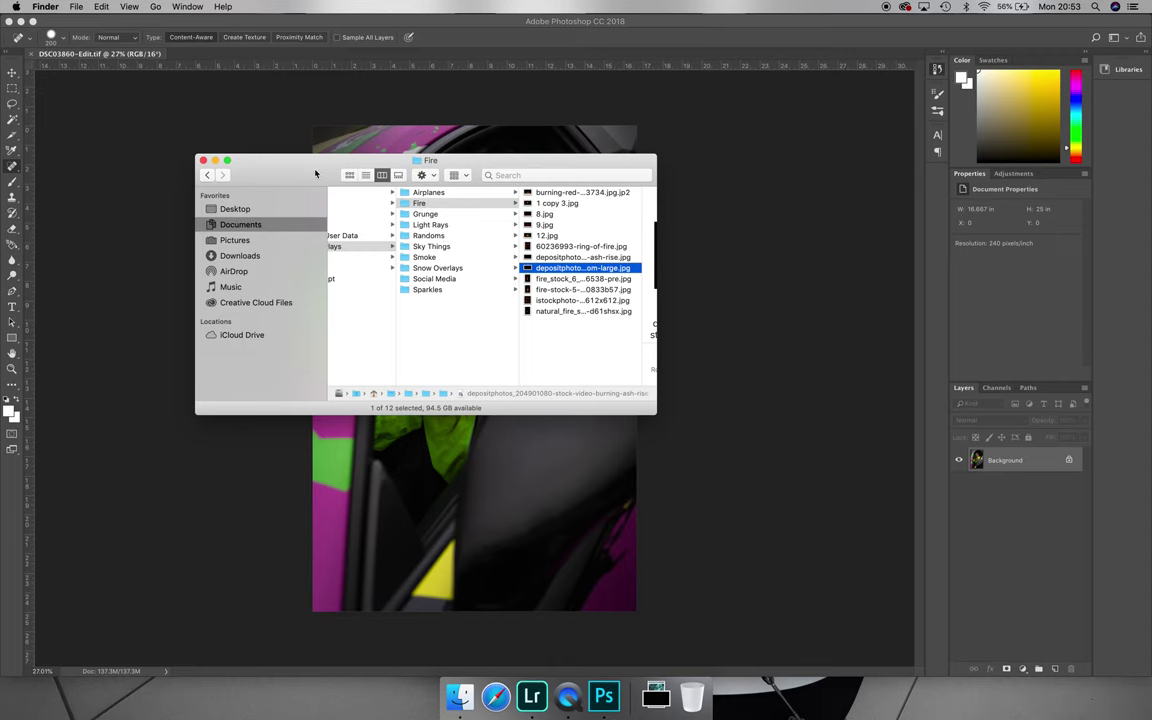
{"action": "left_click_drag", "start_coordinate": [315, 174], "coordinate": [768, 342]}
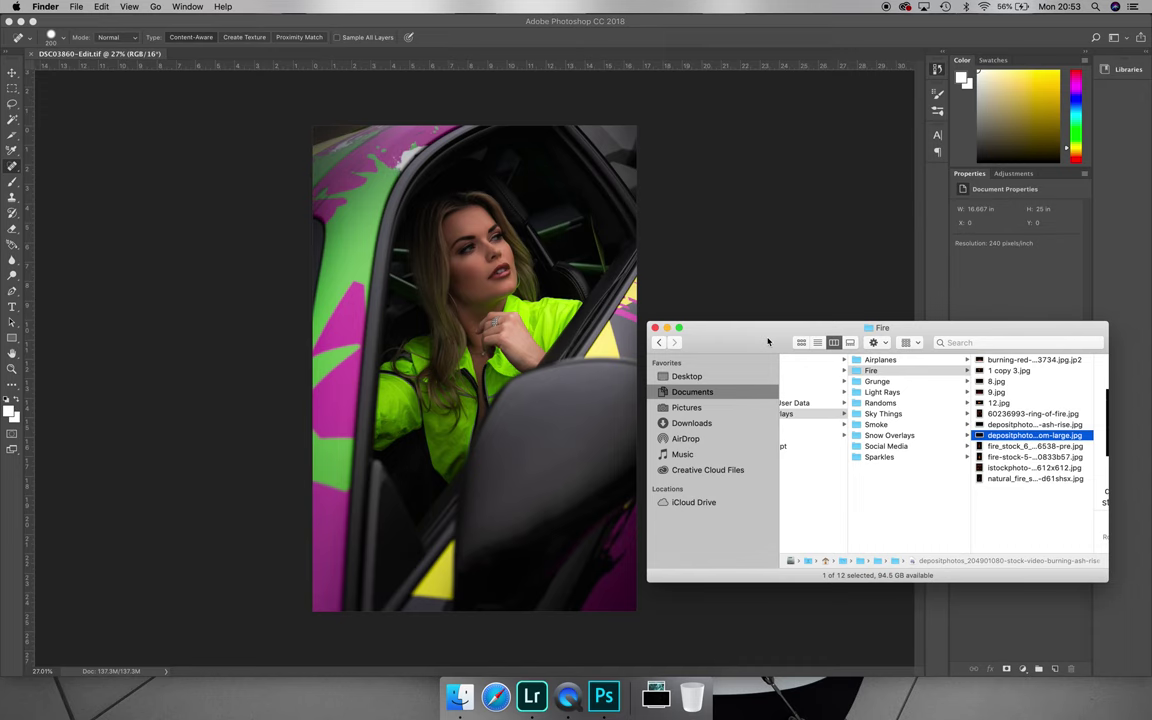
- Browse from the Fire folder into Smoke and pick the long-named fog JPG for the photo
{"action": "left_click", "coordinate": [1005, 425]}
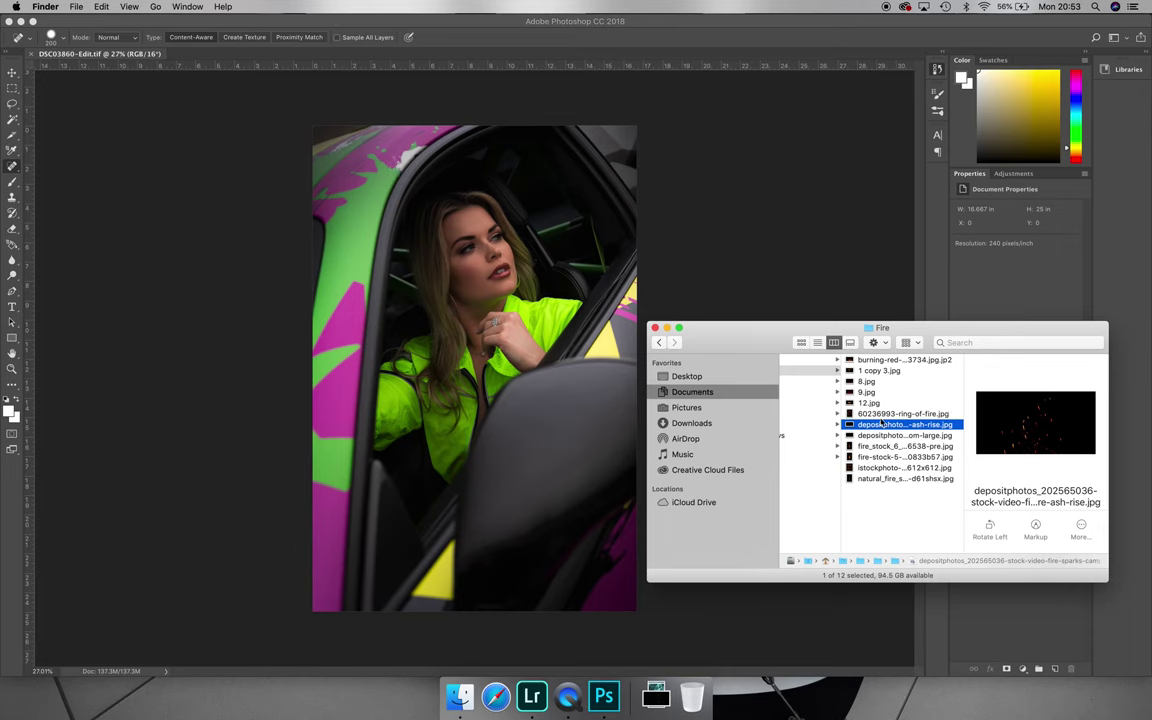
{"action": "scroll", "coordinate": [880, 421], "scroll_direction": "left", "scroll_amount": 4}
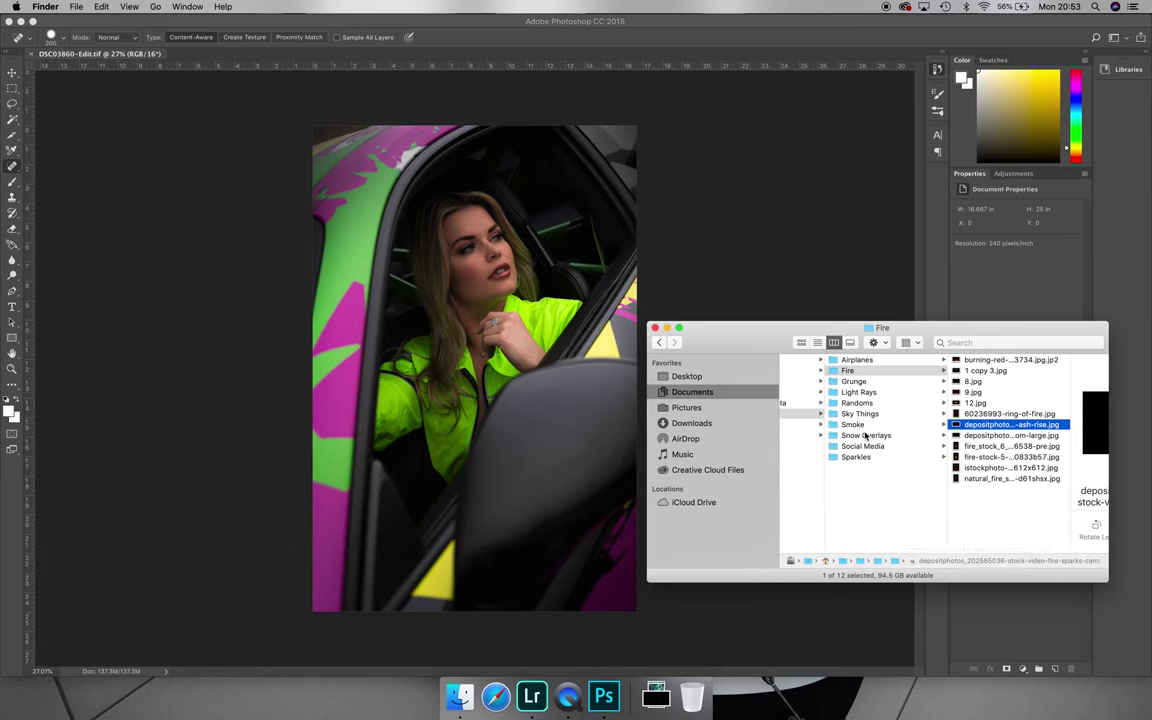
{"action": "left_click", "coordinate": [860, 425]}
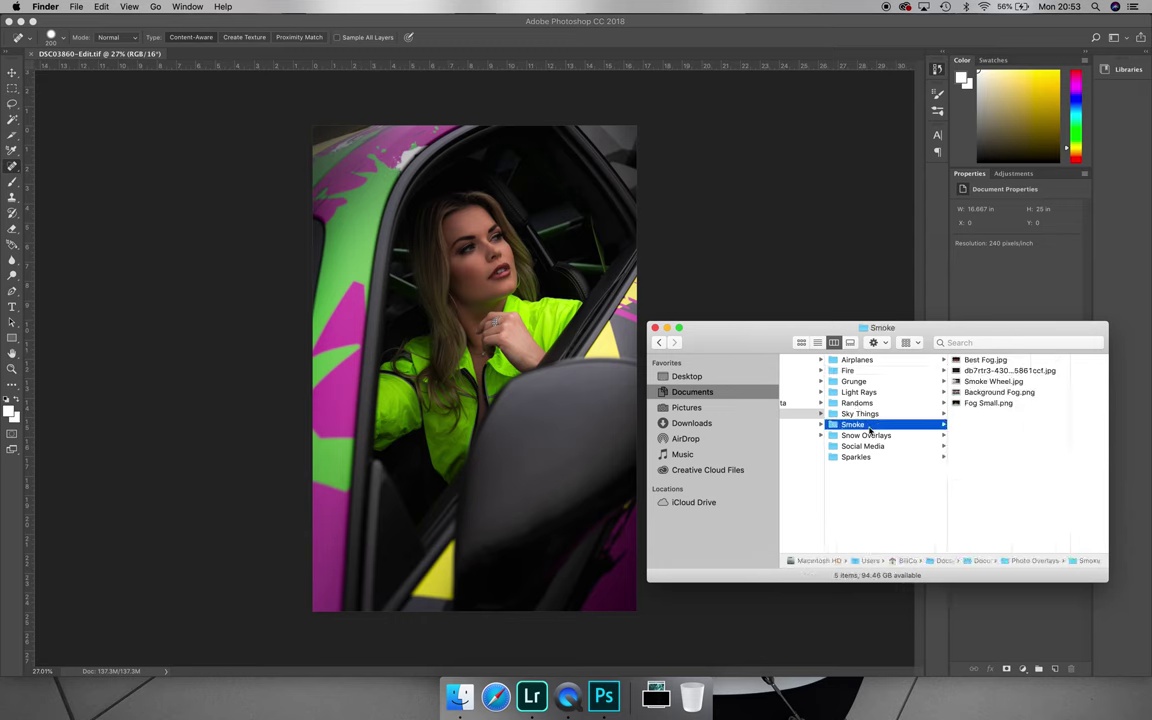
{"action": "left_click", "coordinate": [950, 362]}
{"action": "key", "text": "Down"}
{"action": "key", "text": "Down"}
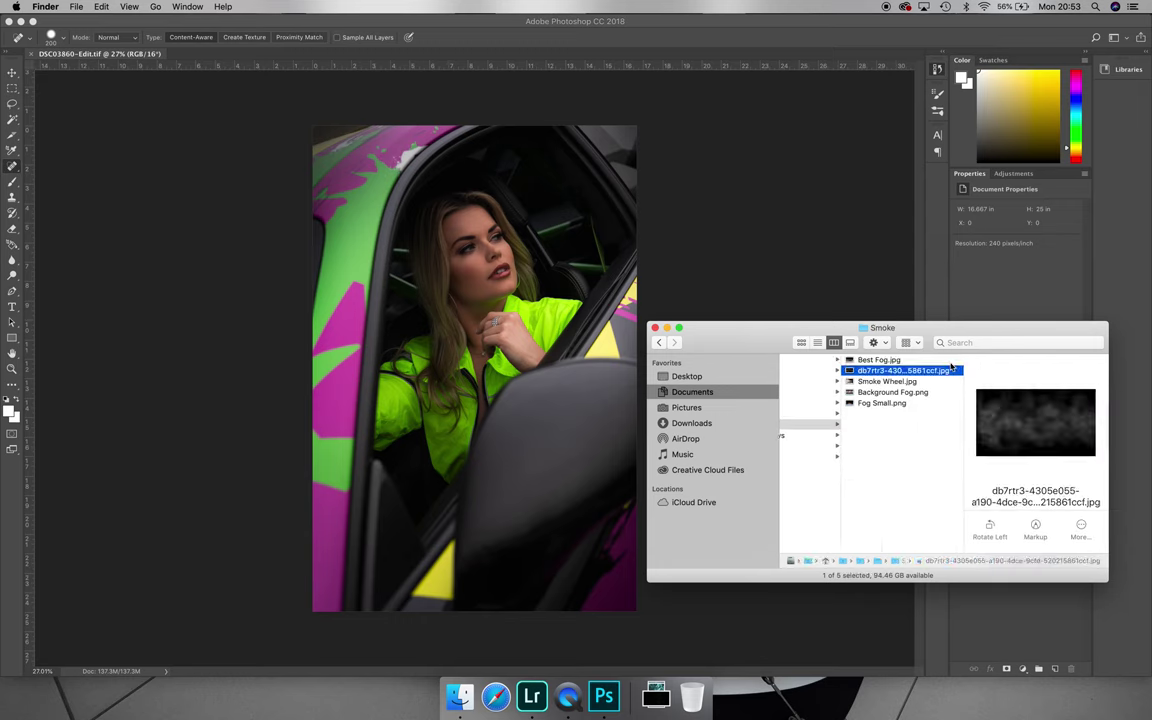
{"action": "key", "text": "Down"}
{"action": "key", "text": "Down"}
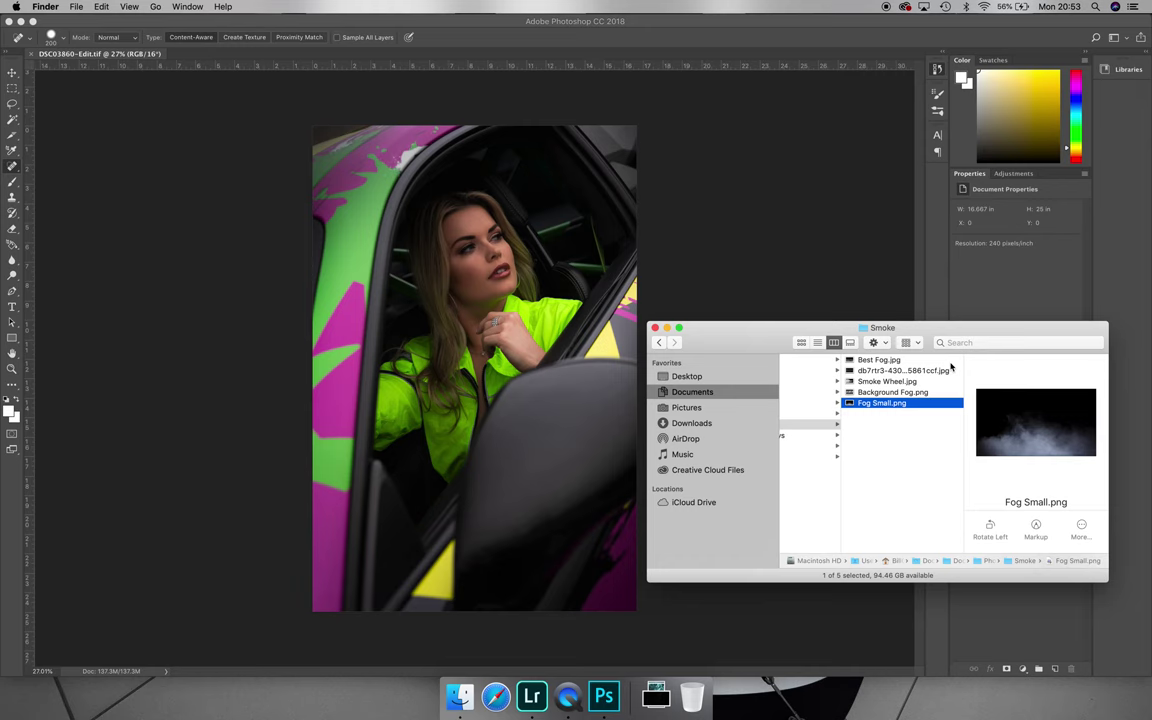
{"action": "key", "text": "Up"}
{"action": "key", "text": "Up"}
{"action": "key", "text": "Up"}
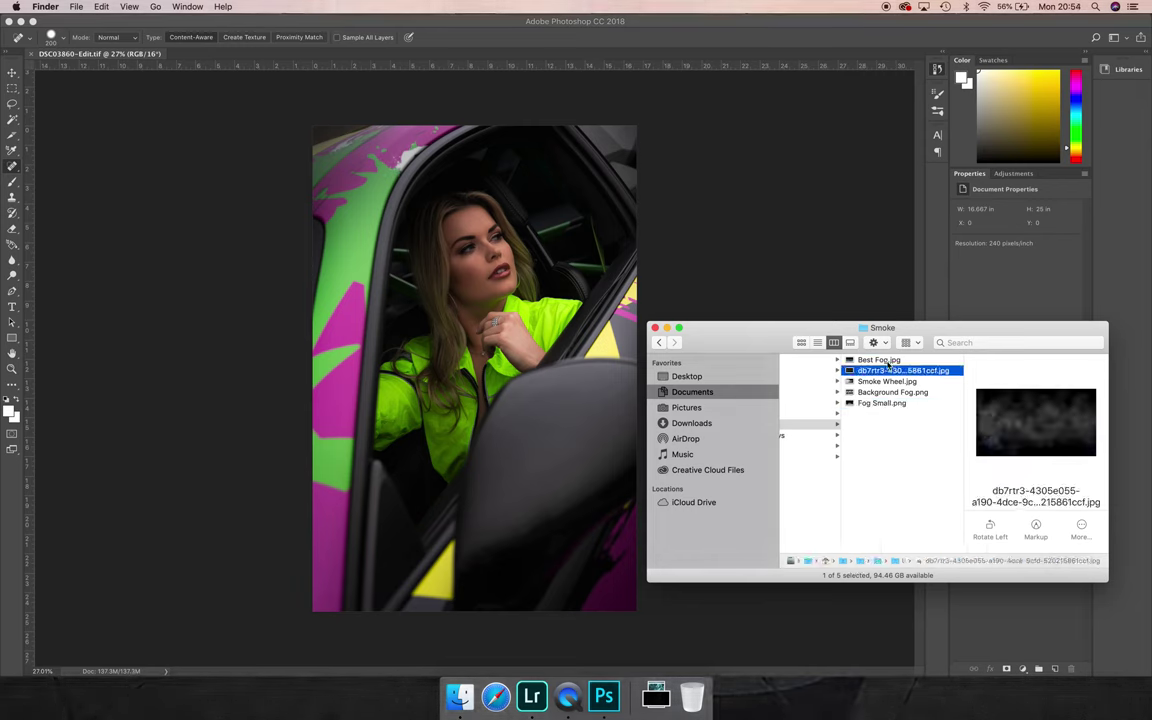
{"action": "left_click_drag", "start_coordinate": [789, 345], "coordinate": [740, 329]}
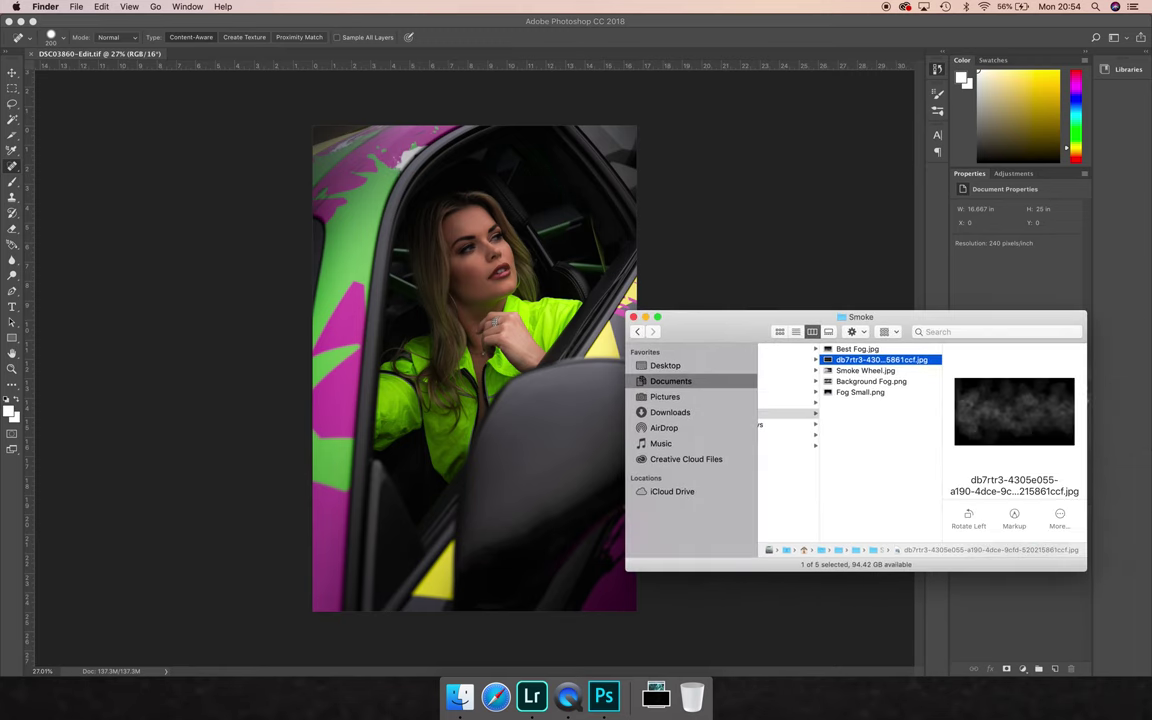
{"action": "key", "text": "Down"}
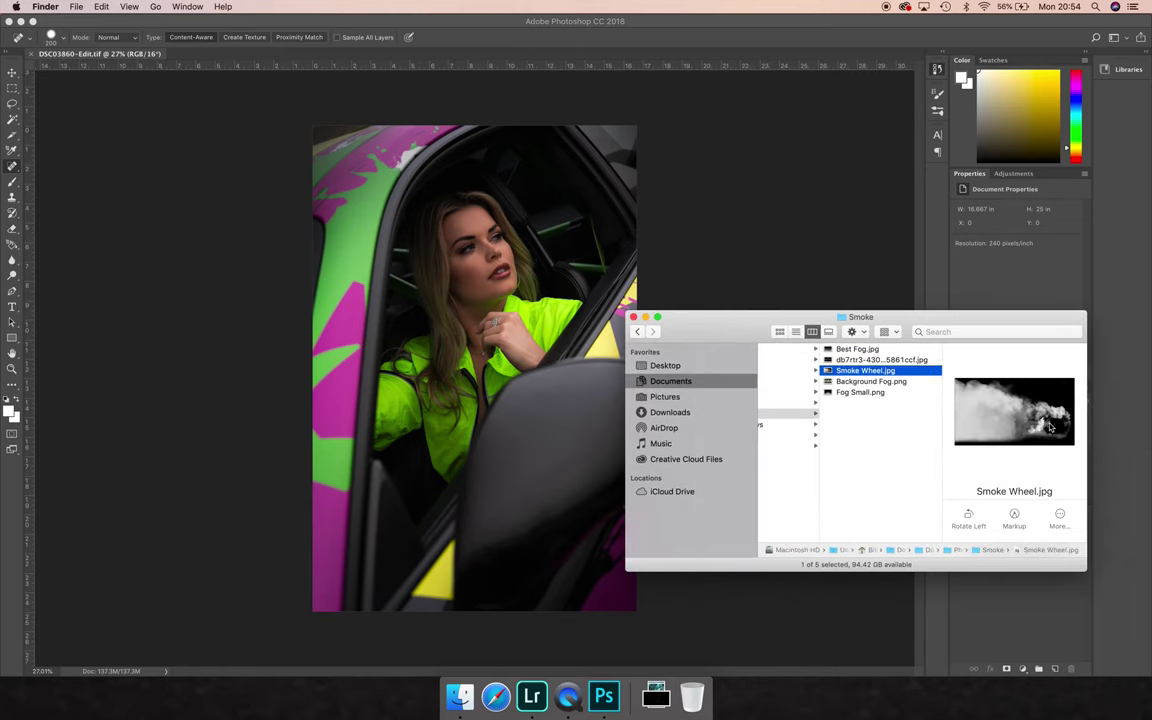
{"action": "key", "text": "Up"}
{"action": "left_click_drag", "start_coordinate": [730, 329], "coordinate": [913, 343]}
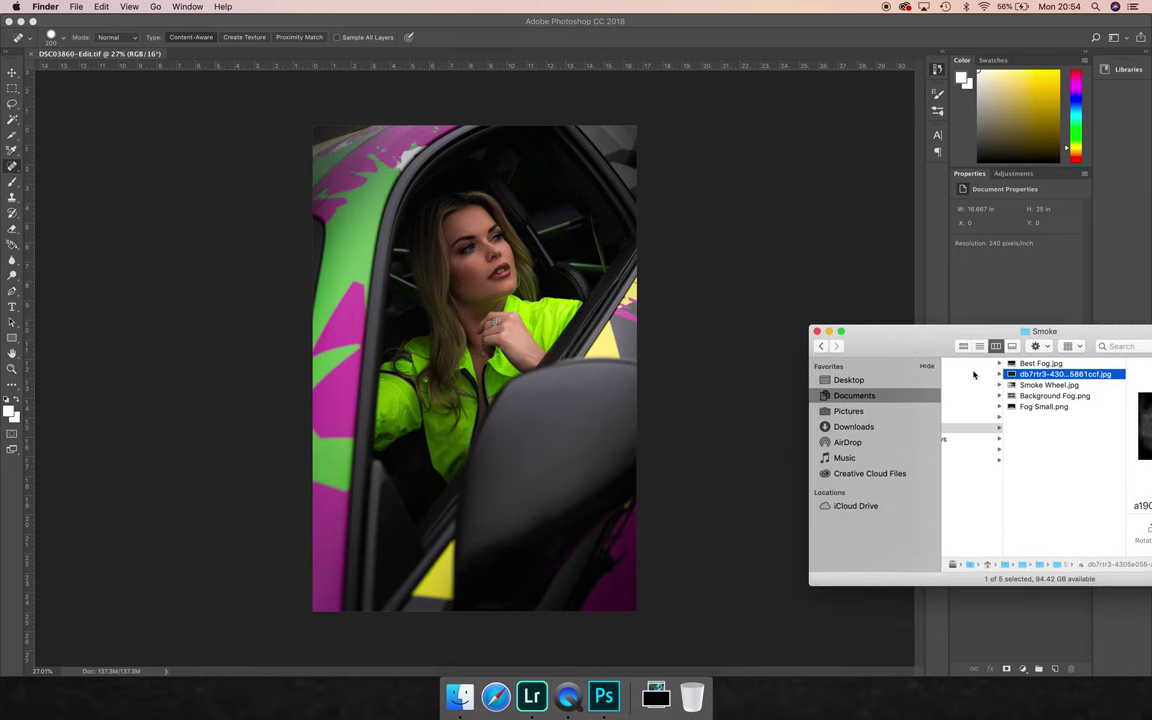
- Drop the fog image onto the car photo, then rotate and enlarge it over the door
{"action": "left_click_drag", "start_coordinate": [1060, 374], "coordinate": [520, 562]}
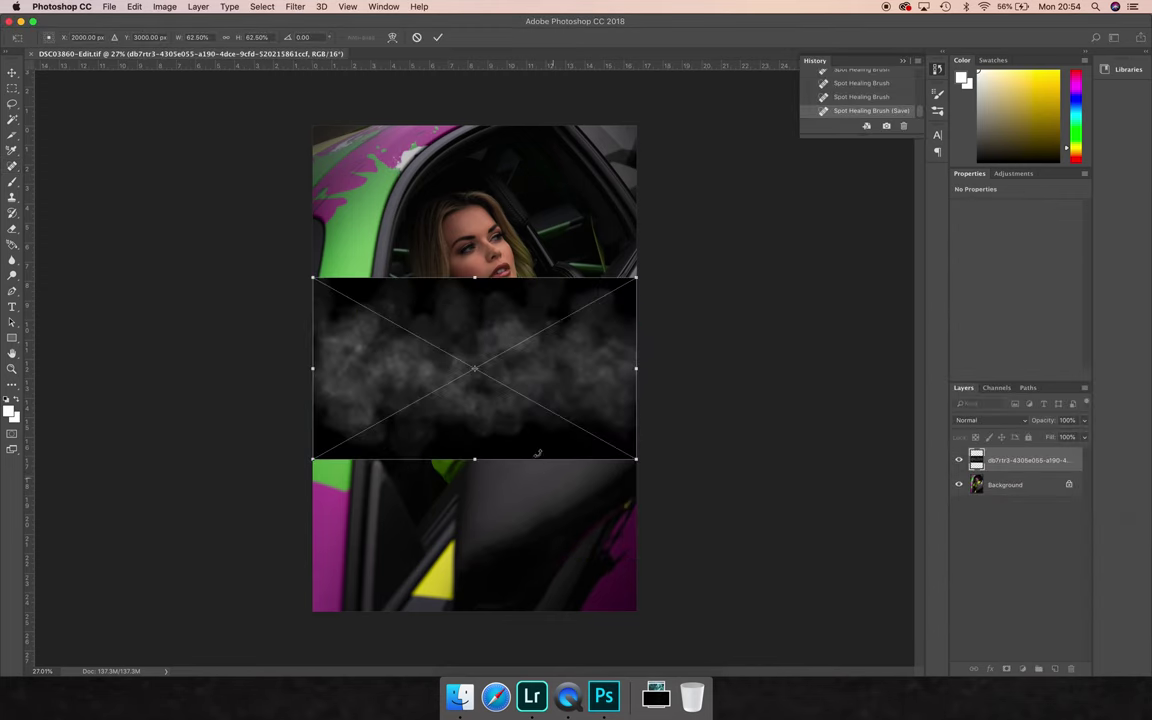
{"action": "left_click_drag", "start_coordinate": [674, 434], "coordinate": [681, 386]}
{"action": "left_click_drag", "start_coordinate": [600, 420], "coordinate": [630, 478]}
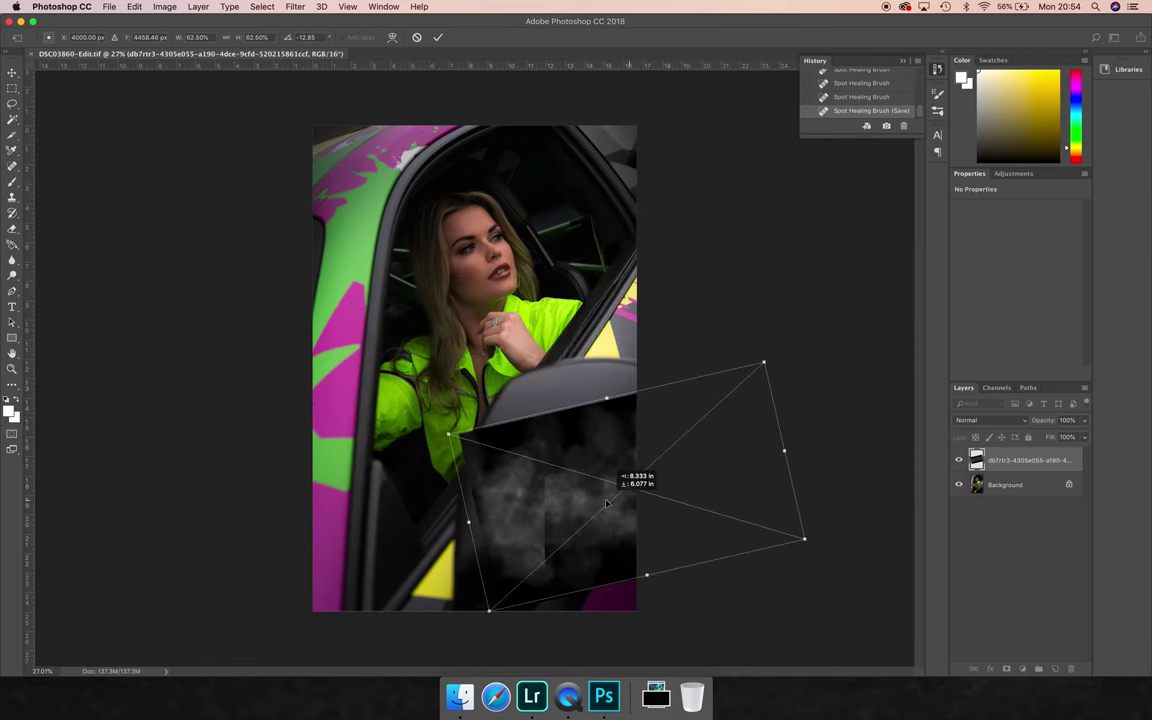
{"action": "left_click_drag", "start_coordinate": [770, 362], "coordinate": [746, 358]}
{"action": "left_click_drag", "start_coordinate": [771, 244], "coordinate": [600, 233]}
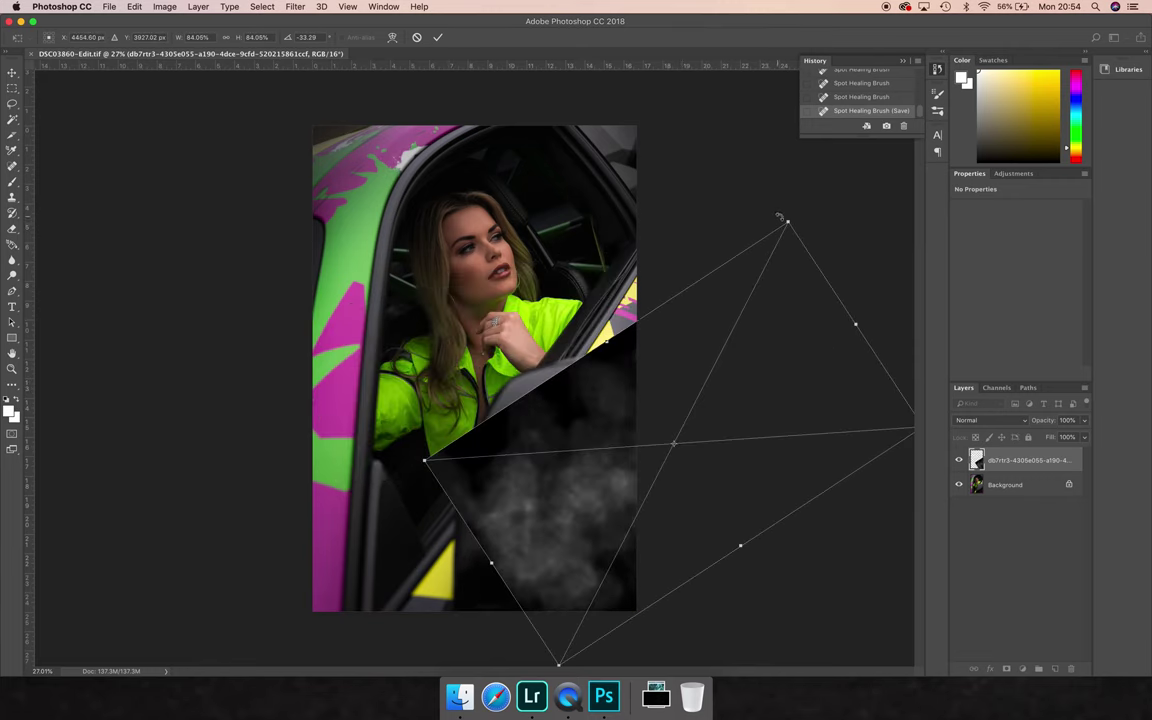
{"action": "left_click_drag", "start_coordinate": [789, 218], "coordinate": [737, 218]}
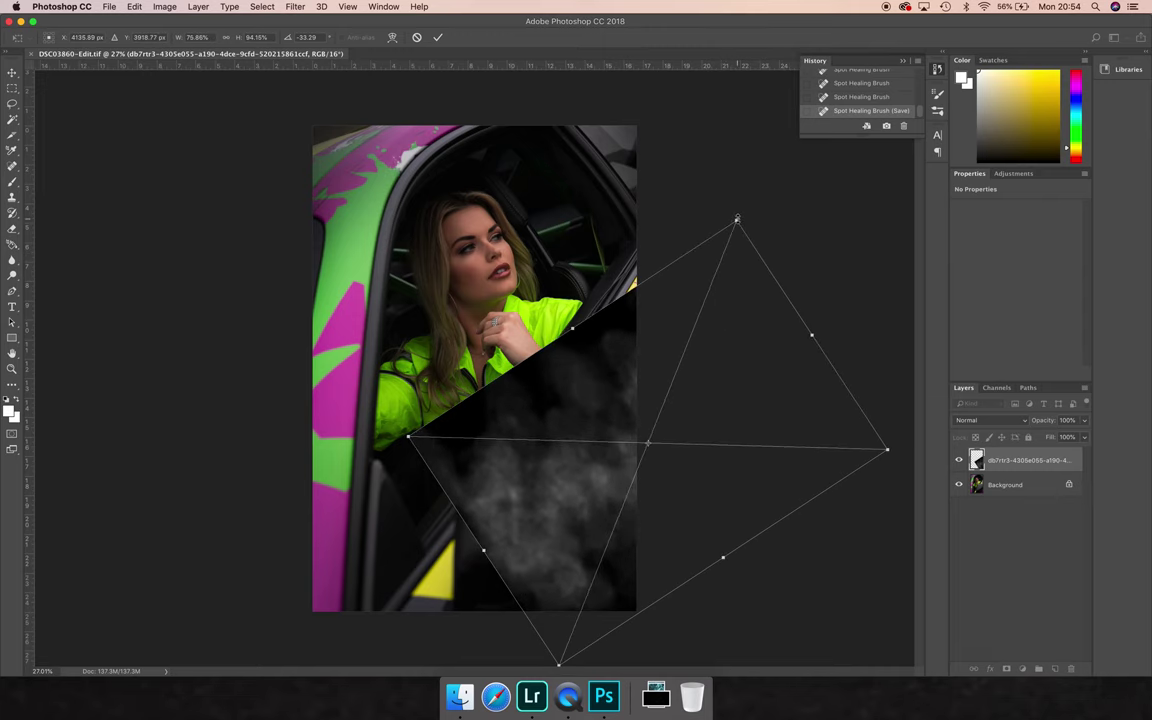
{"action": "key", "text": "super+z"}
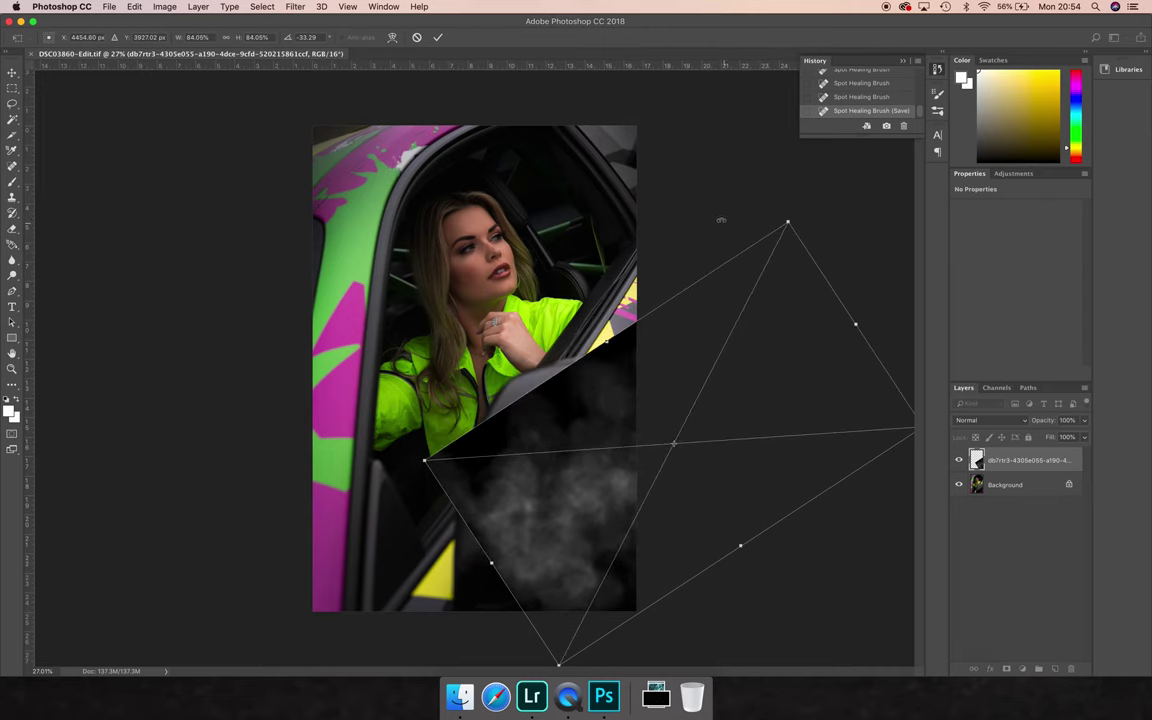
- Turn the smoke into place and set its blend mode to Screen
{"action": "left_click_drag", "start_coordinate": [738, 215], "coordinate": [733, 206]}
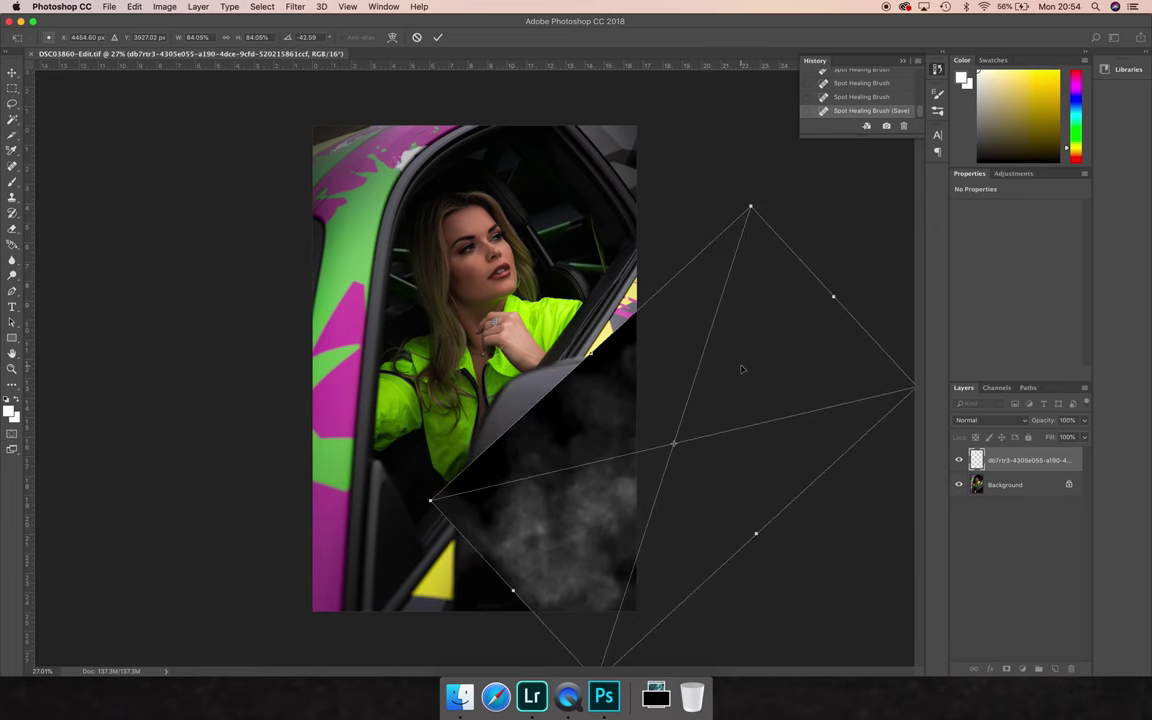
{"action": "left_click_drag", "start_coordinate": [743, 368], "coordinate": [687, 416]}
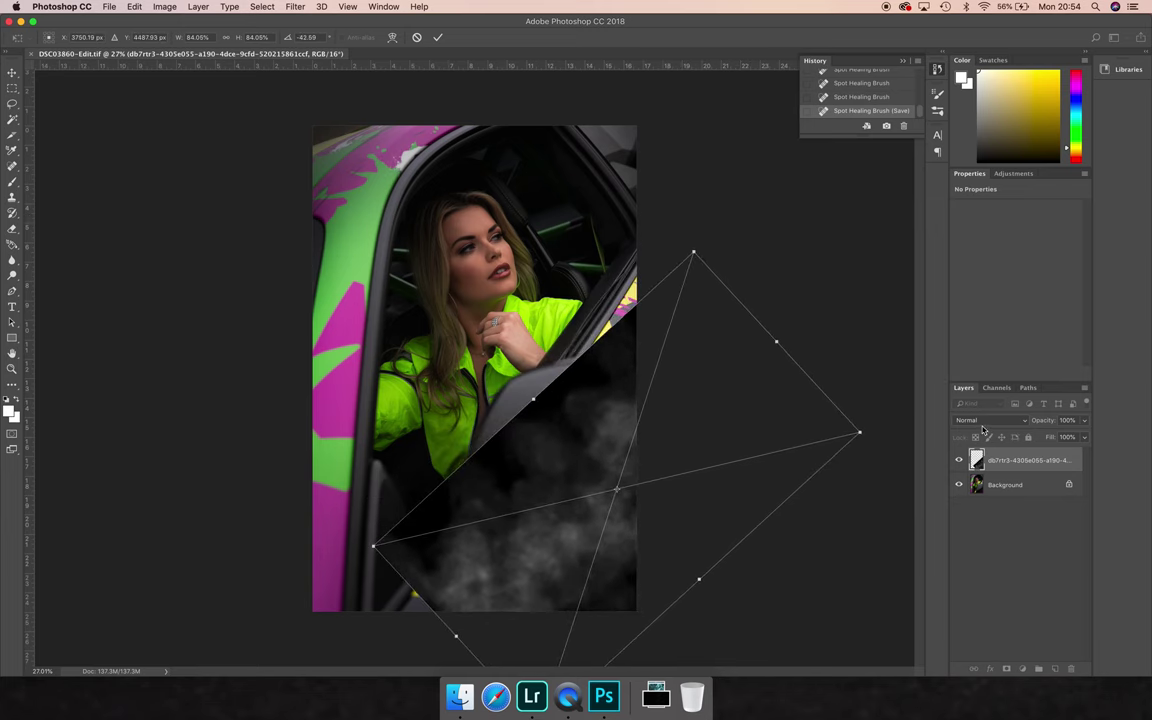
{"action": "left_click", "coordinate": [983, 429]}
{"action": "left_click", "coordinate": [983, 506]}
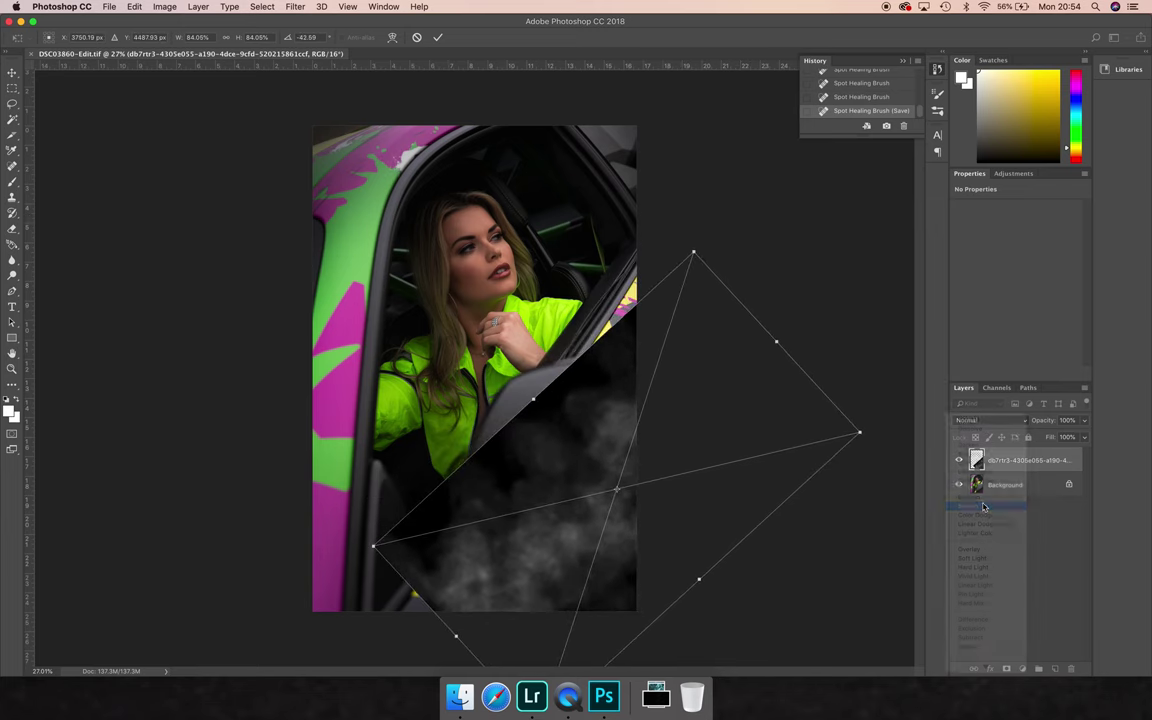
- Reshape and reposition the smoke over the lower door, then commit the transform
{"action": "left_click_drag", "start_coordinate": [741, 545], "coordinate": [699, 532]}
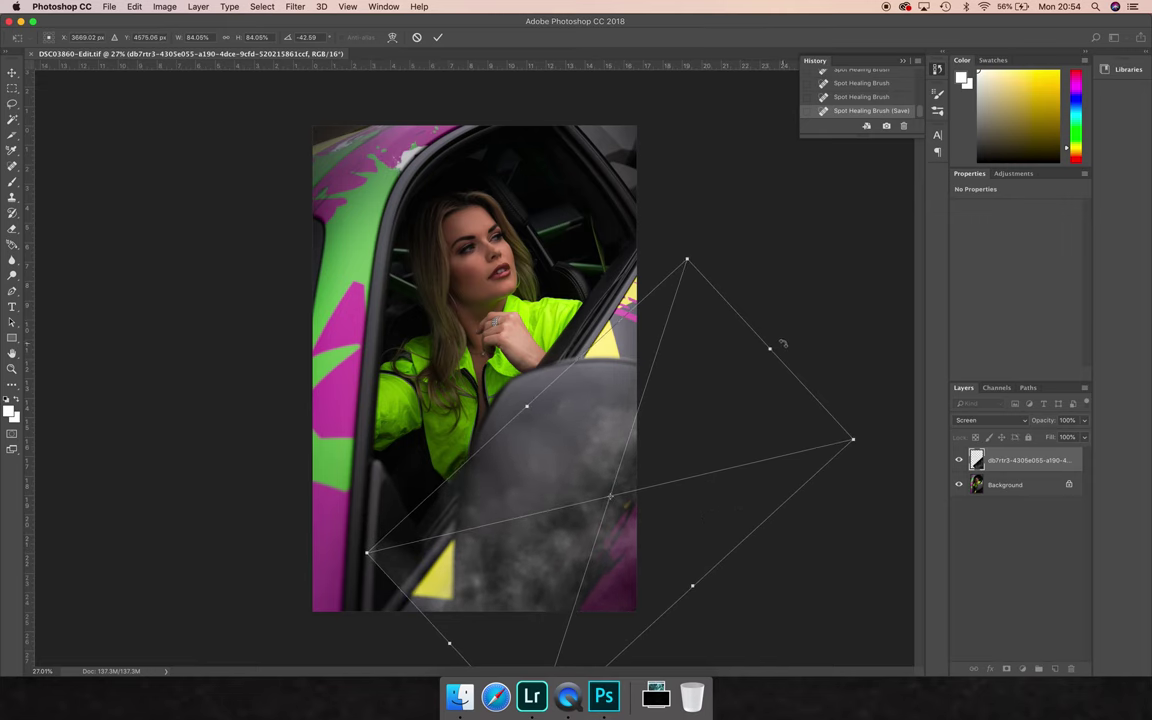
{"action": "left_click_drag", "start_coordinate": [783, 343], "coordinate": [810, 368]}
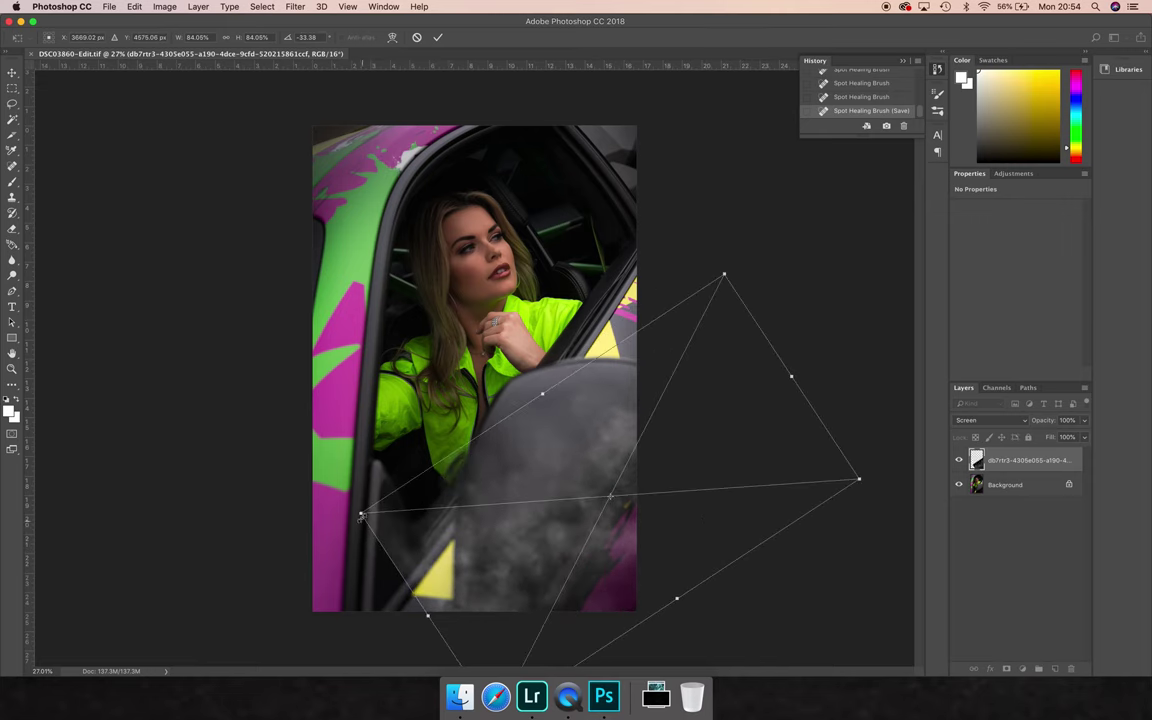
{"action": "left_click_drag", "start_coordinate": [360, 513], "coordinate": [356, 518]}
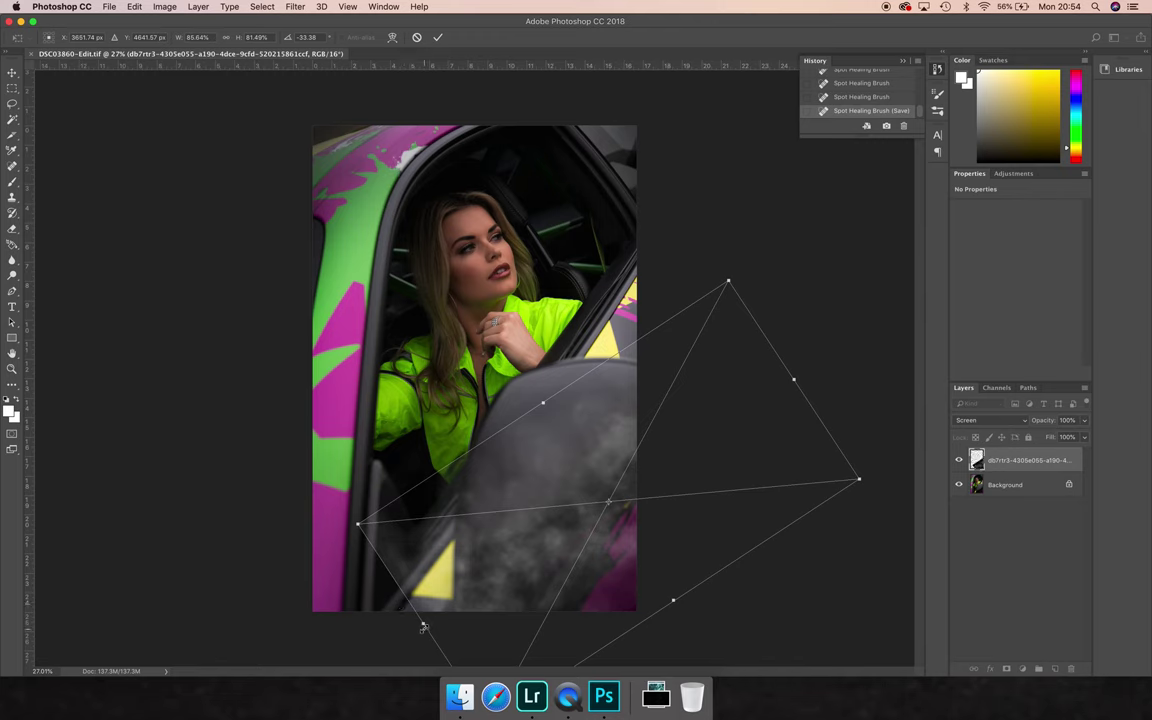
{"action": "left_click_drag", "start_coordinate": [424, 622], "coordinate": [400, 641]}
{"action": "left_click_drag", "start_coordinate": [610, 579], "coordinate": [635, 609]}
{"action": "left_click_drag", "start_coordinate": [792, 581], "coordinate": [802, 548]}
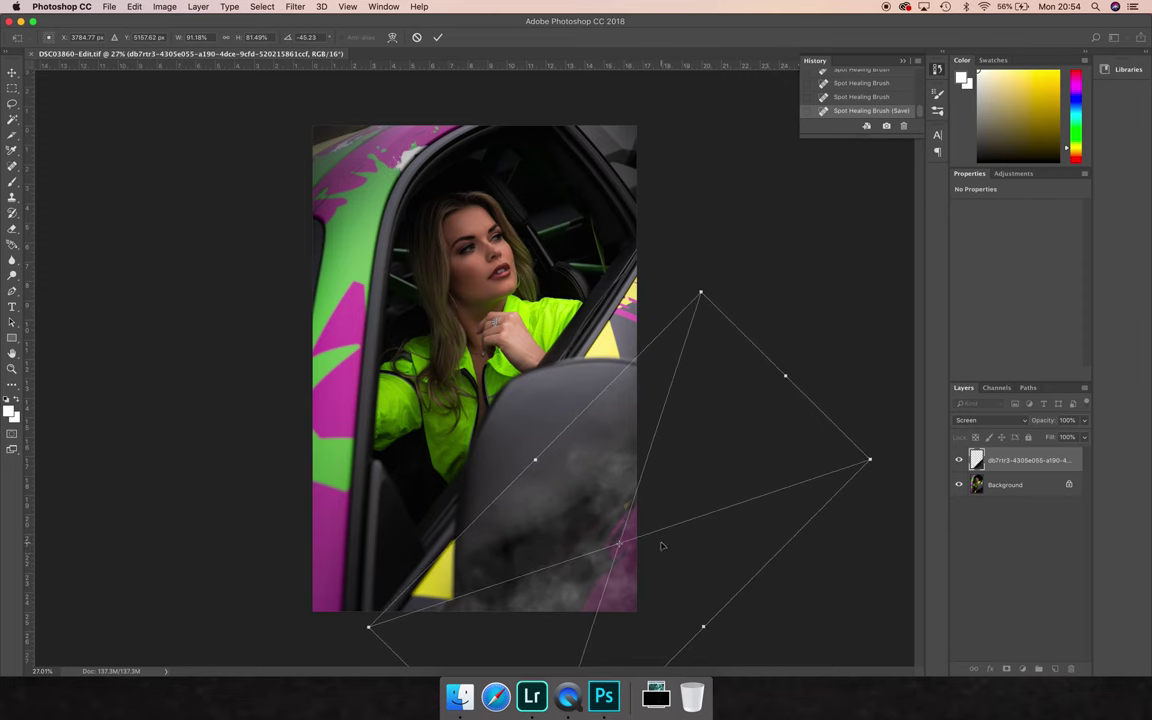
{"action": "mouse_move", "coordinate": [661, 545]}
{"action": "left_mouse_down"}
{"action": "mouse_move", "coordinate": [689, 530]}
{"action": "mouse_move", "coordinate": [669, 526]}
{"action": "left_mouse_up"}
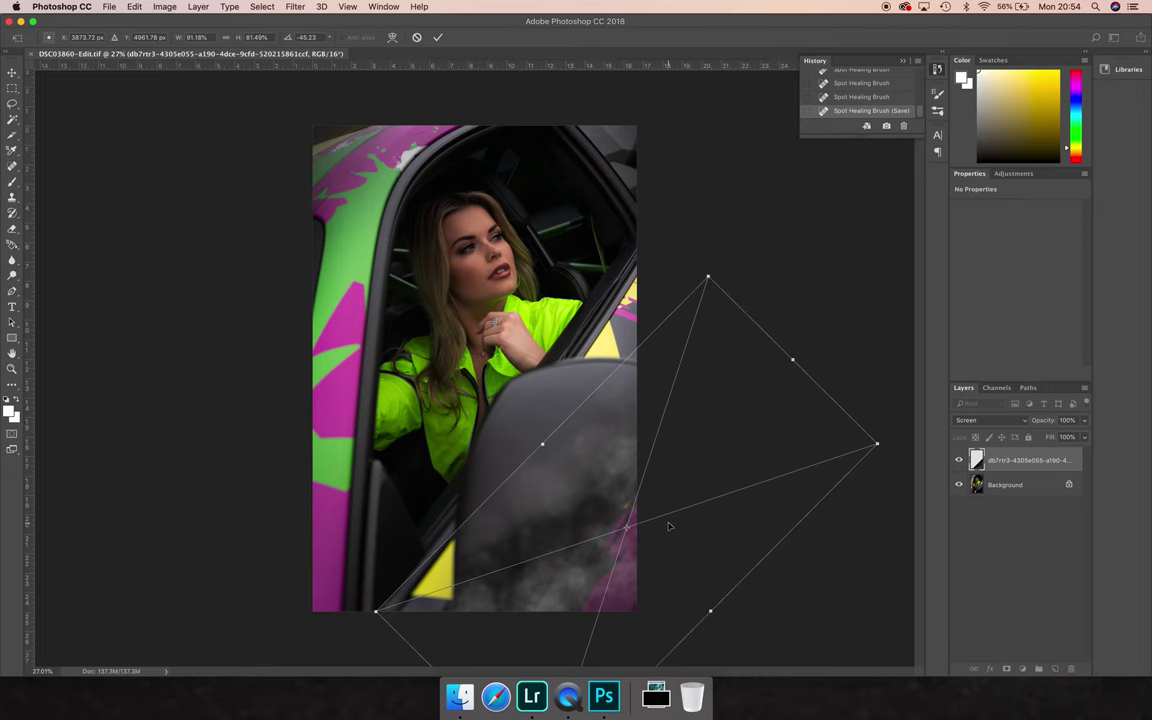
{"action": "left_click_drag", "start_coordinate": [541, 439], "coordinate": [542, 439]}
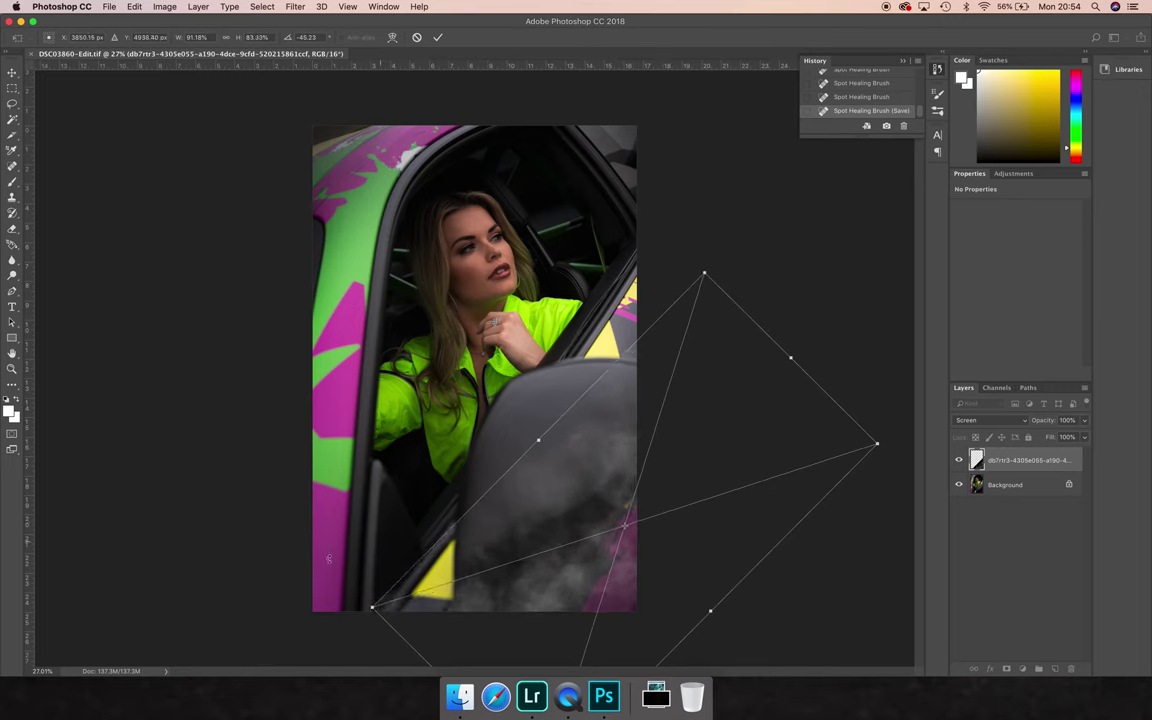
{"action": "left_click_drag", "start_coordinate": [372, 607], "coordinate": [370, 611]}
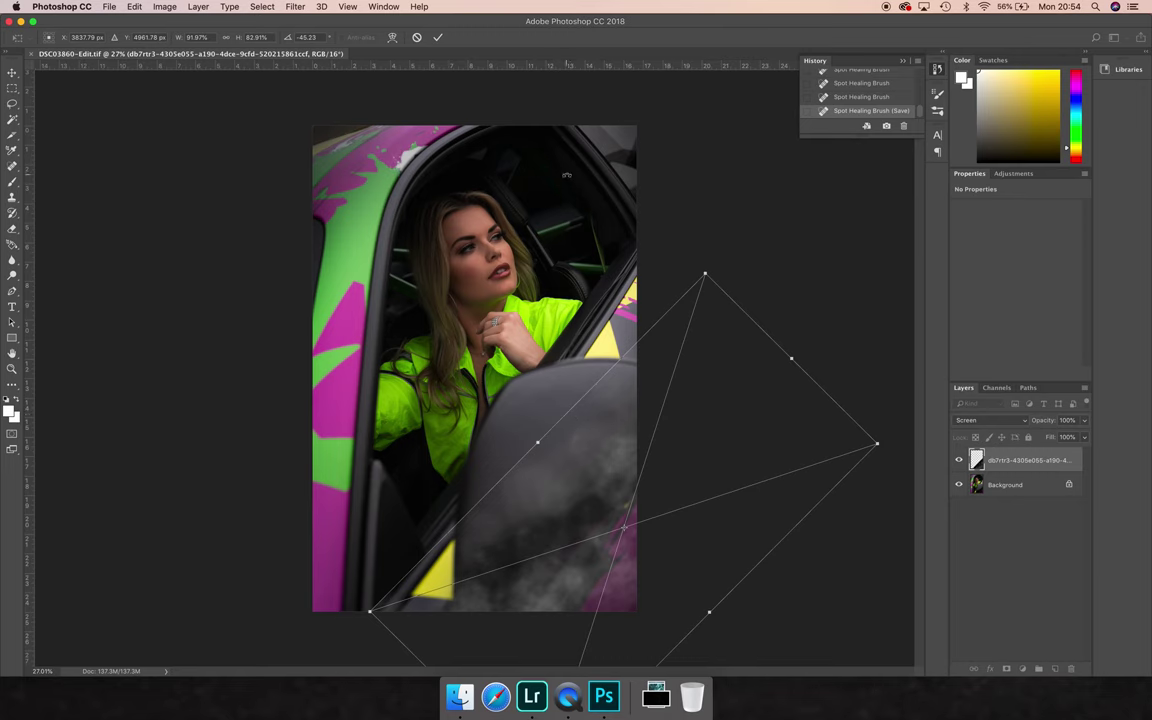
{"action": "left_click", "coordinate": [440, 36]}
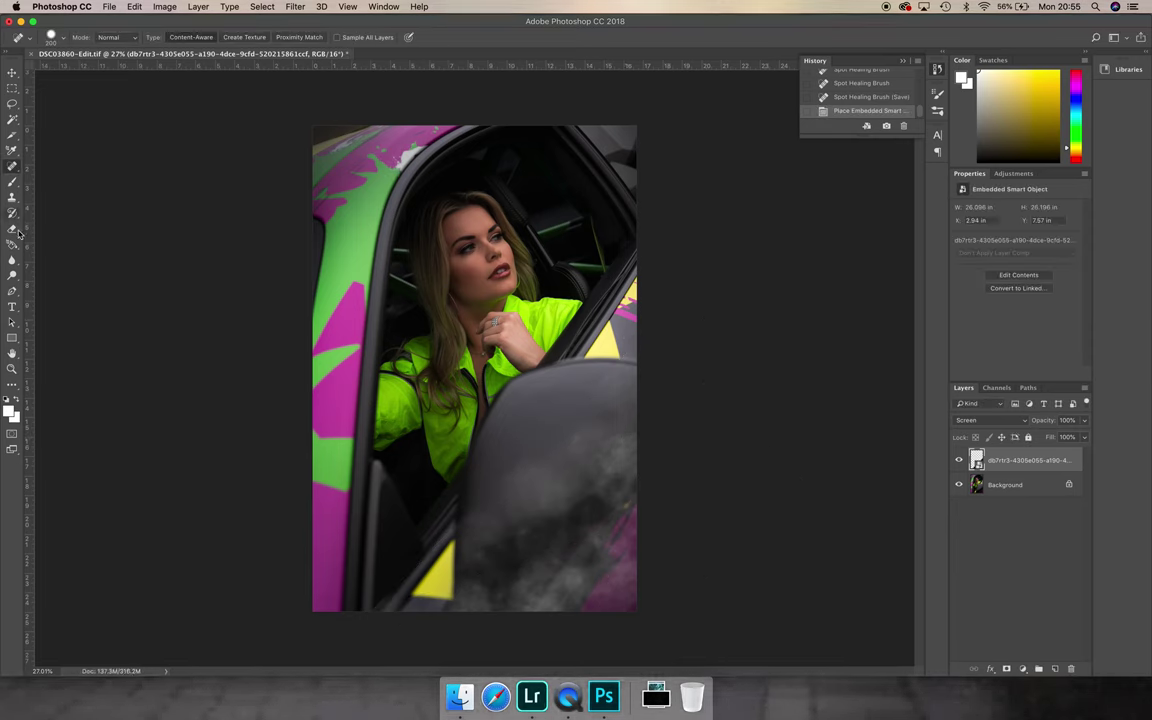
- Rasterize the smoke layer, erase parts of it with the Eraser, and switch to Finder
{"action": "key", "text": "e"}
{"action": "left_click", "coordinate": [489, 494]}
{"action": "key", "text": "Return"}
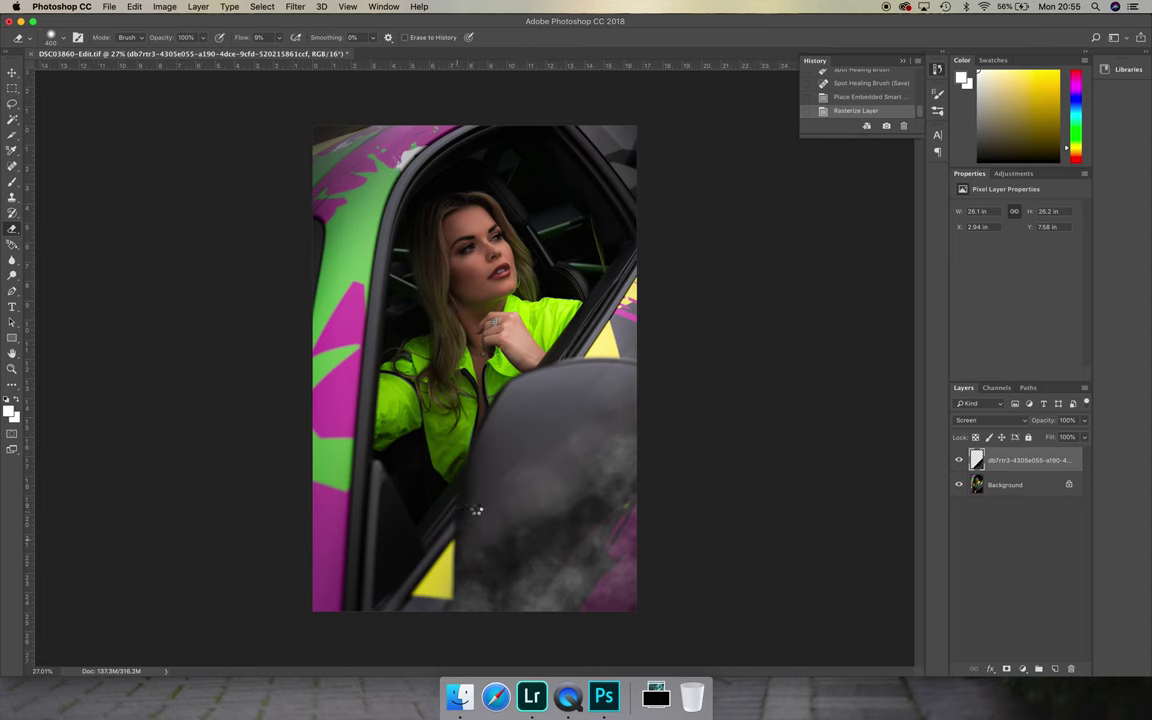
{"action": "mouse_move", "coordinate": [608, 345]}
{"action": "left_mouse_down"}
{"action": "mouse_move", "coordinate": [572, 317]}
{"action": "mouse_move", "coordinate": [537, 347]}
{"action": "left_mouse_up"}
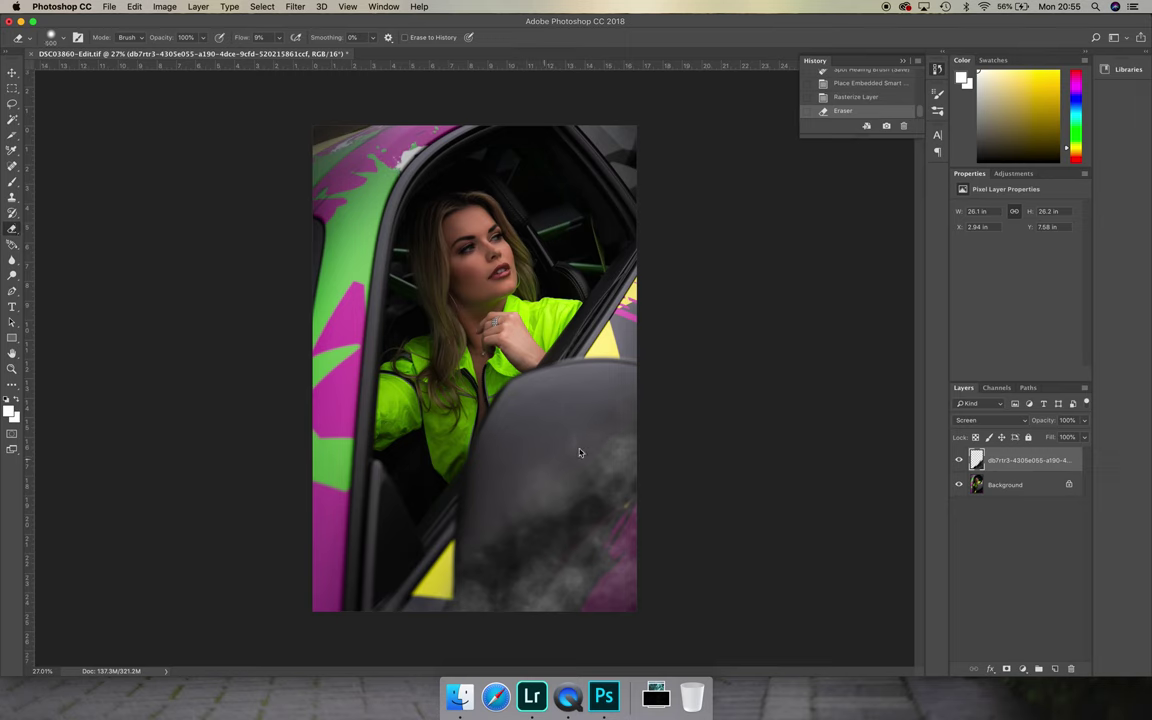
{"action": "mouse_move", "coordinate": [550, 395]}
{"action": "left_mouse_down"}
{"action": "mouse_move", "coordinate": [505, 455]}
{"action": "mouse_move", "coordinate": [546, 538]}
{"action": "mouse_move", "coordinate": [422, 474]}
{"action": "left_mouse_up"}
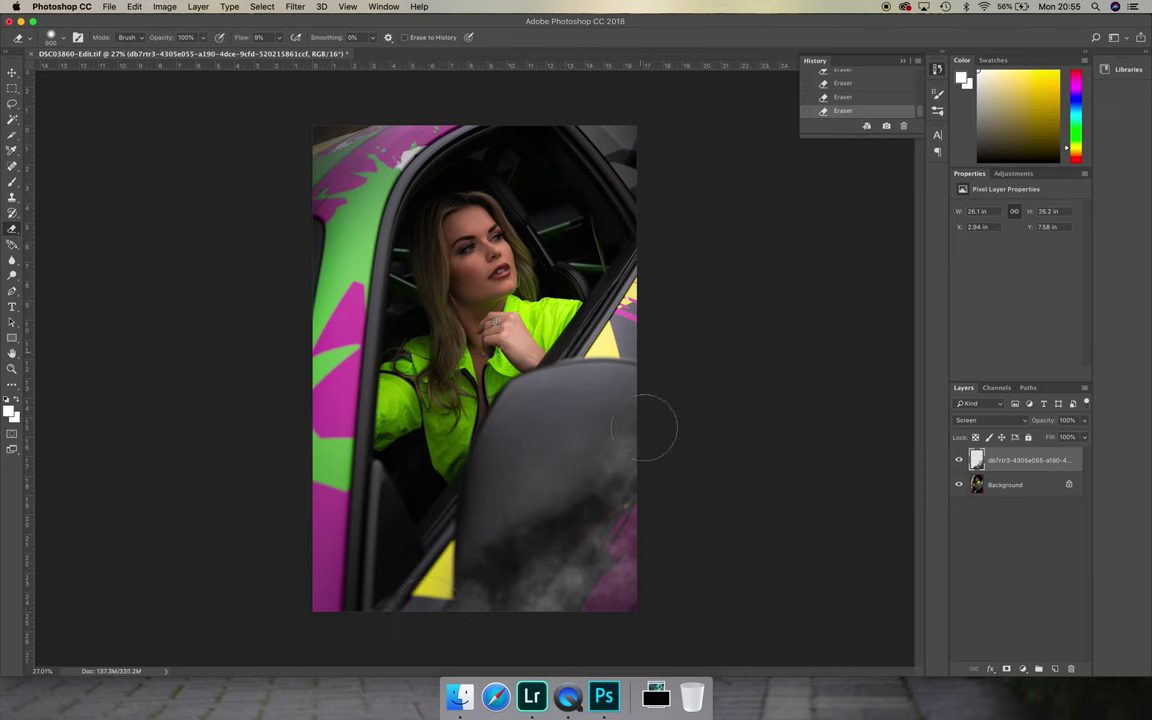
{"action": "left_click", "coordinate": [459, 697]}
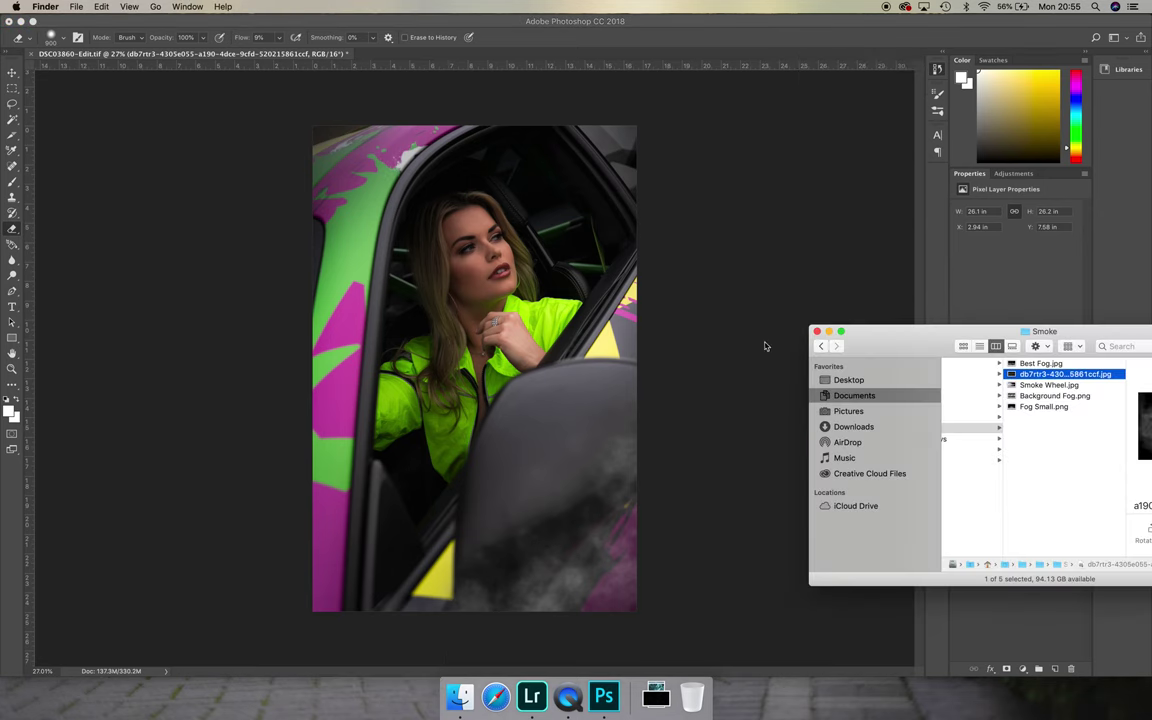
- Preview the images in the Fire overlays folder and drag the burning-ash JPG onto the photo
{"action": "left_click_drag", "start_coordinate": [874, 337], "coordinate": [150, 160]}
{"action": "scroll", "coordinate": [283, 239], "scroll_direction": "left", "scroll_amount": 5}
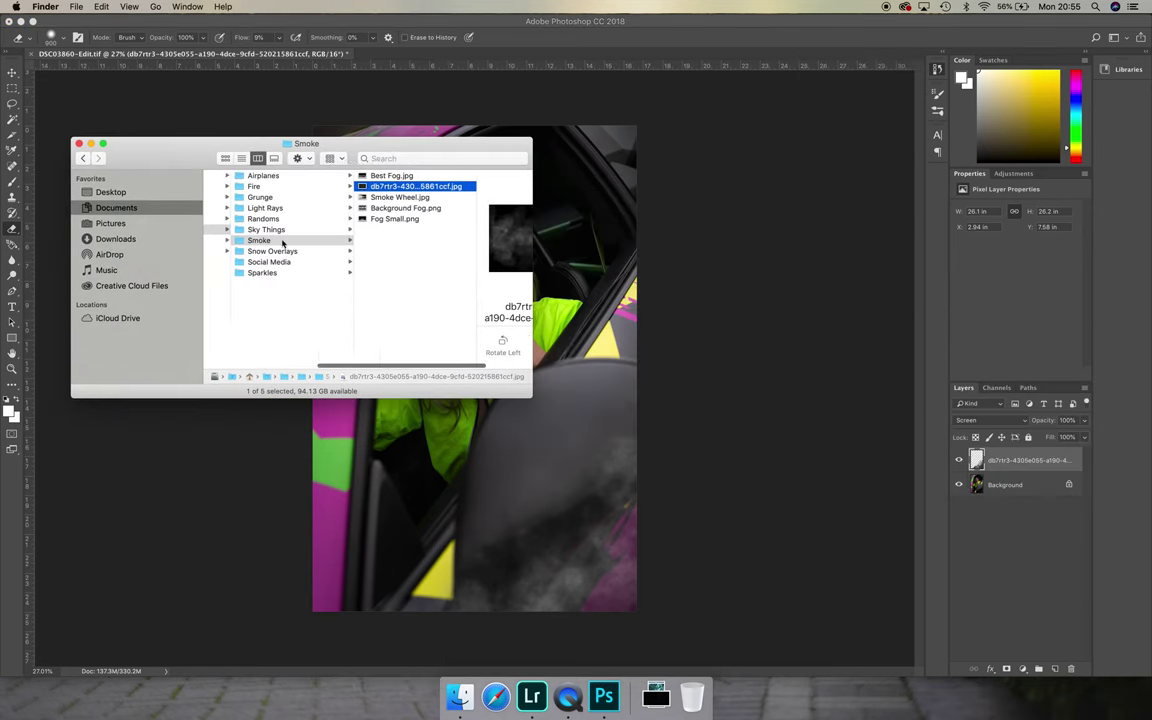
{"action": "left_click", "coordinate": [284, 187]}
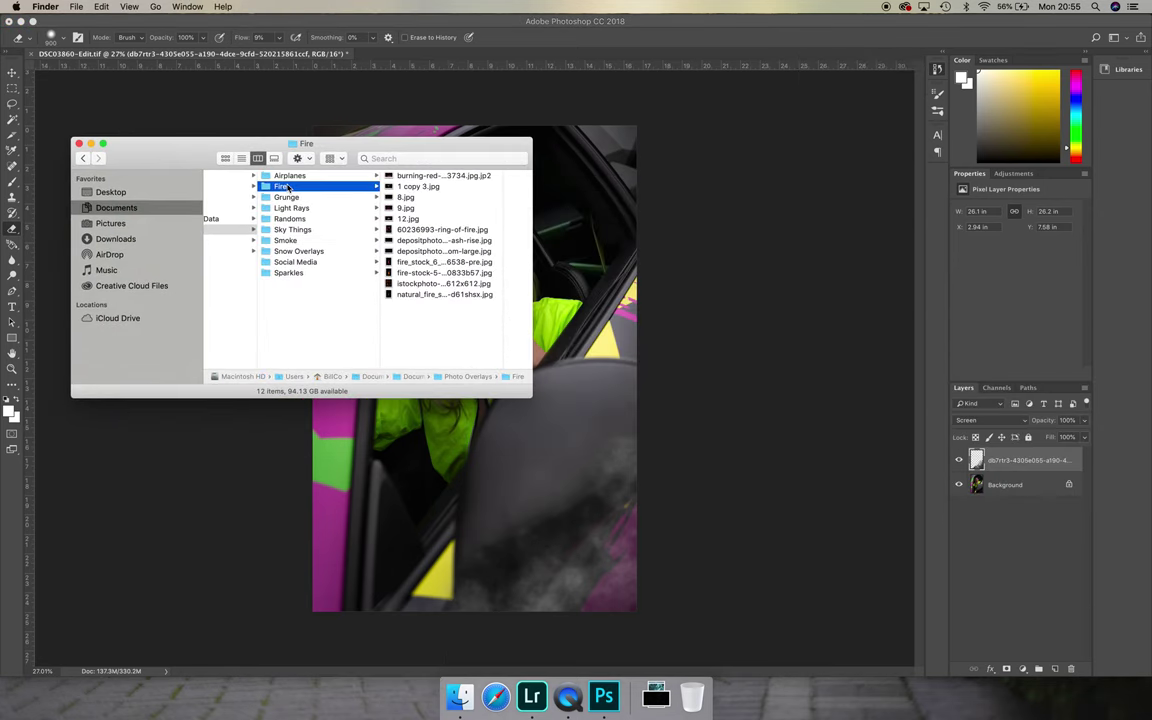
{"action": "left_click", "coordinate": [408, 176]}
{"action": "key", "text": "Down"}
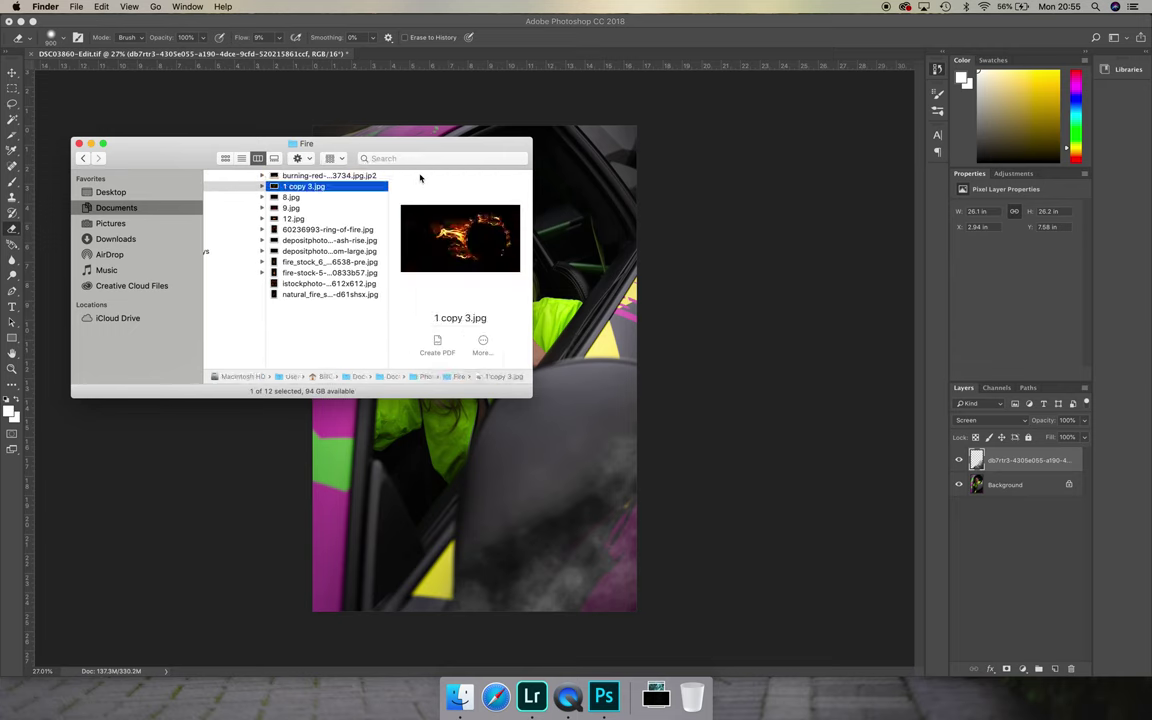
{"action": "key", "text": "Down"}
{"action": "key", "text": "Down"}
{"action": "key", "text": "Down"}
{"action": "key", "text": "Down"}
{"action": "key", "text": "Down"}
{"action": "key", "text": "Down"}
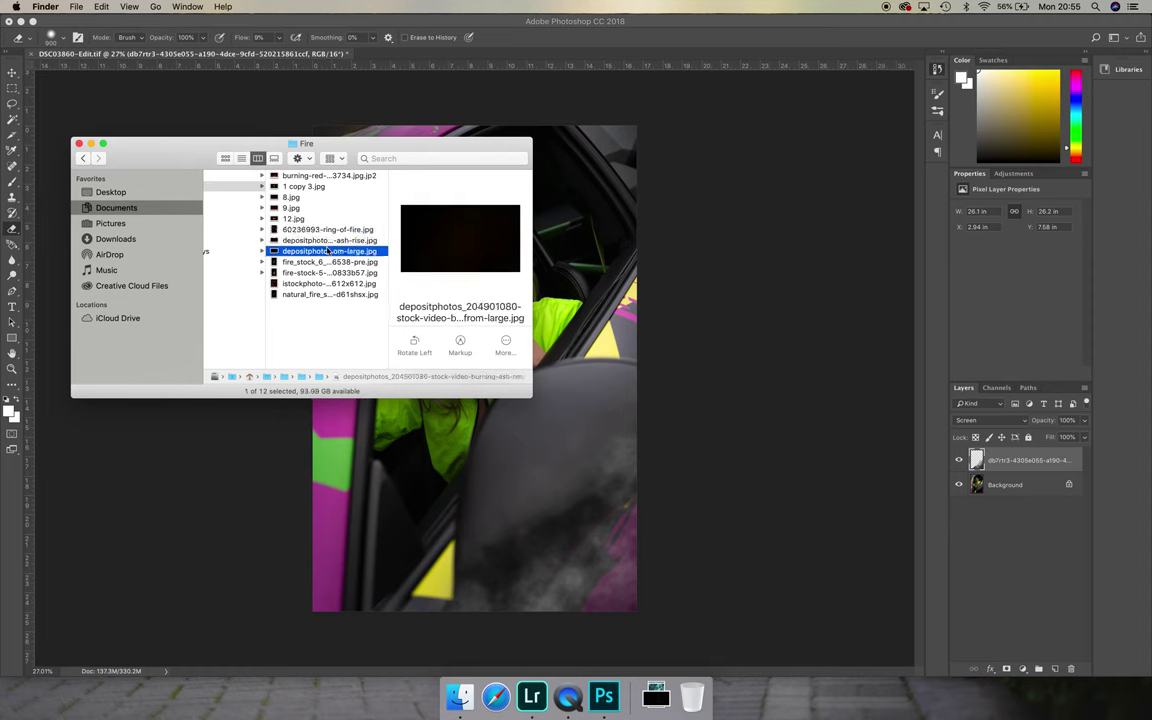
{"action": "scroll", "coordinate": [311, 248], "scroll_direction": "left", "scroll_amount": 3}
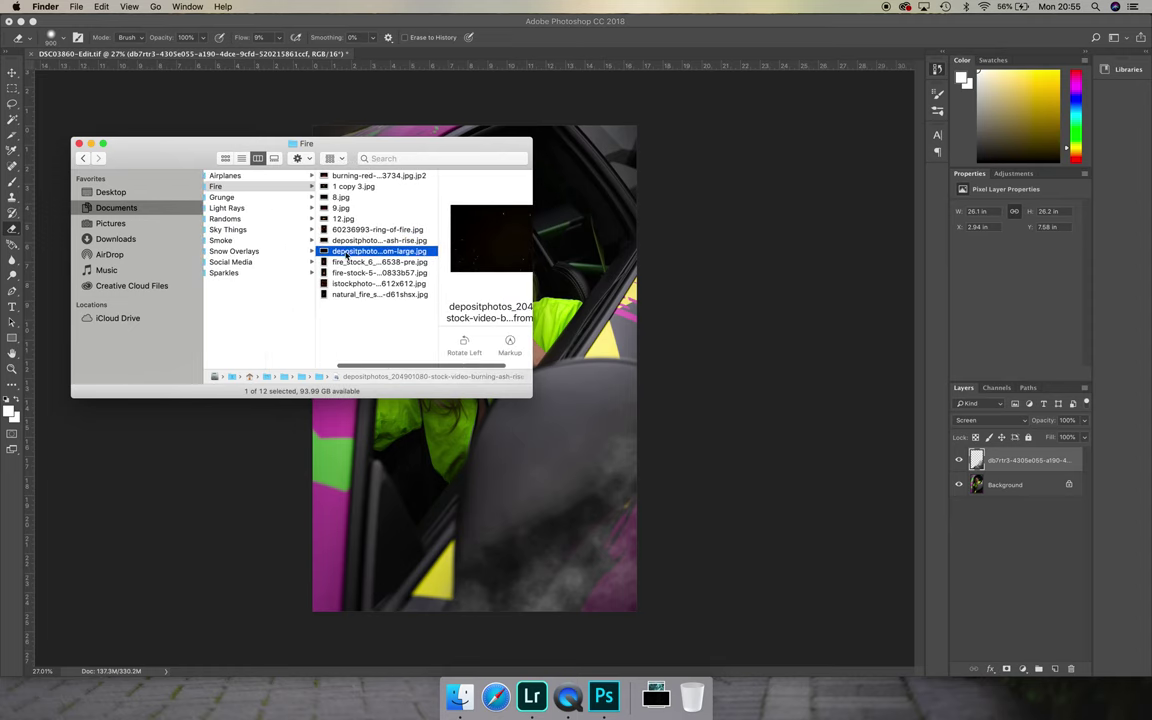
{"action": "left_click_drag", "start_coordinate": [347, 256], "coordinate": [812, 560]}
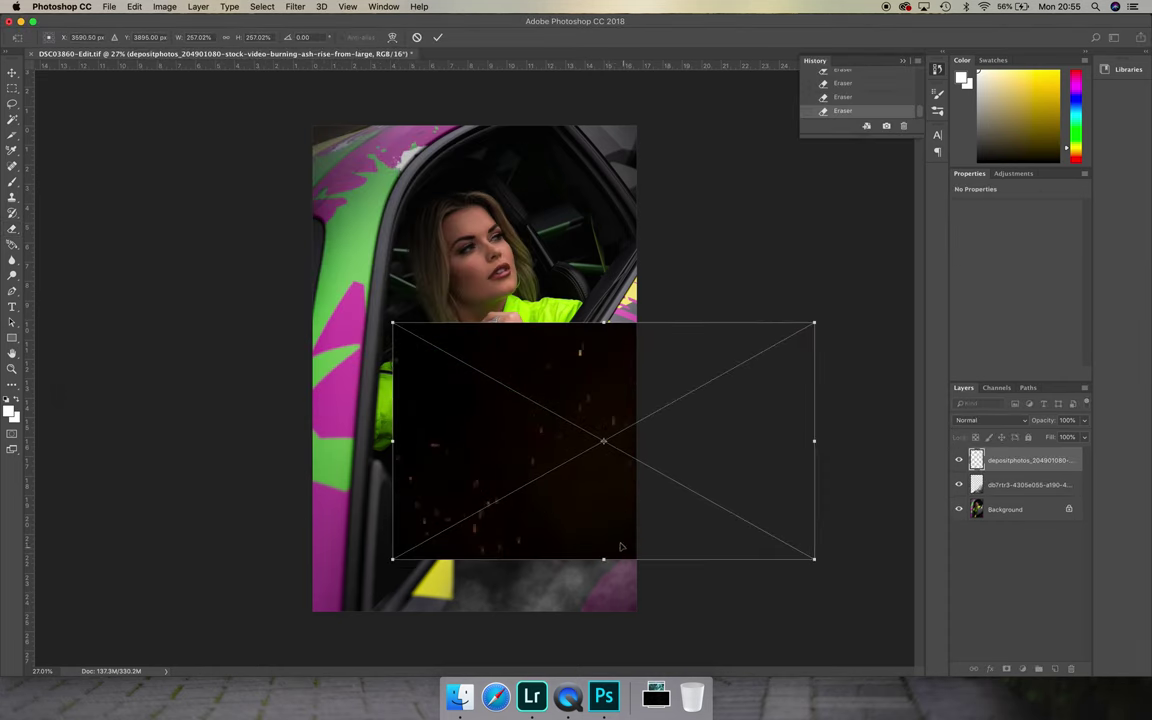
- Move the ember layer lower and set its blend mode to Screen
{"action": "left_click_drag", "start_coordinate": [620, 547], "coordinate": [619, 619]}
{"action": "left_click", "coordinate": [996, 421]}
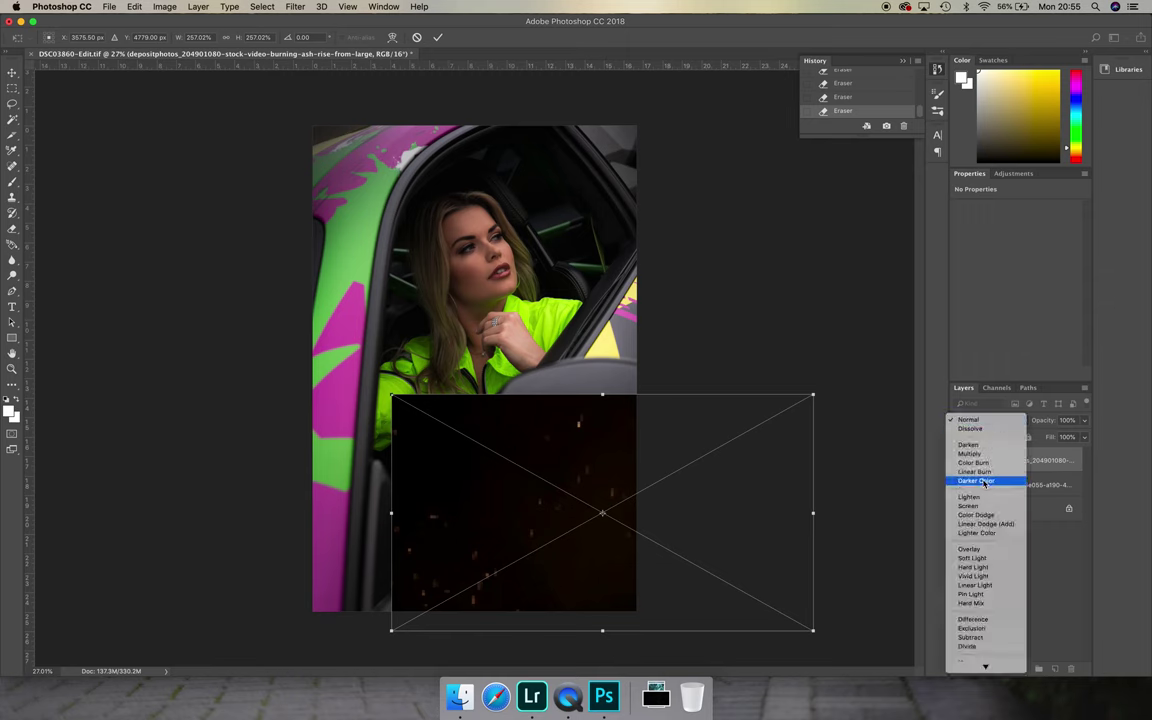
{"action": "left_click", "coordinate": [977, 504]}
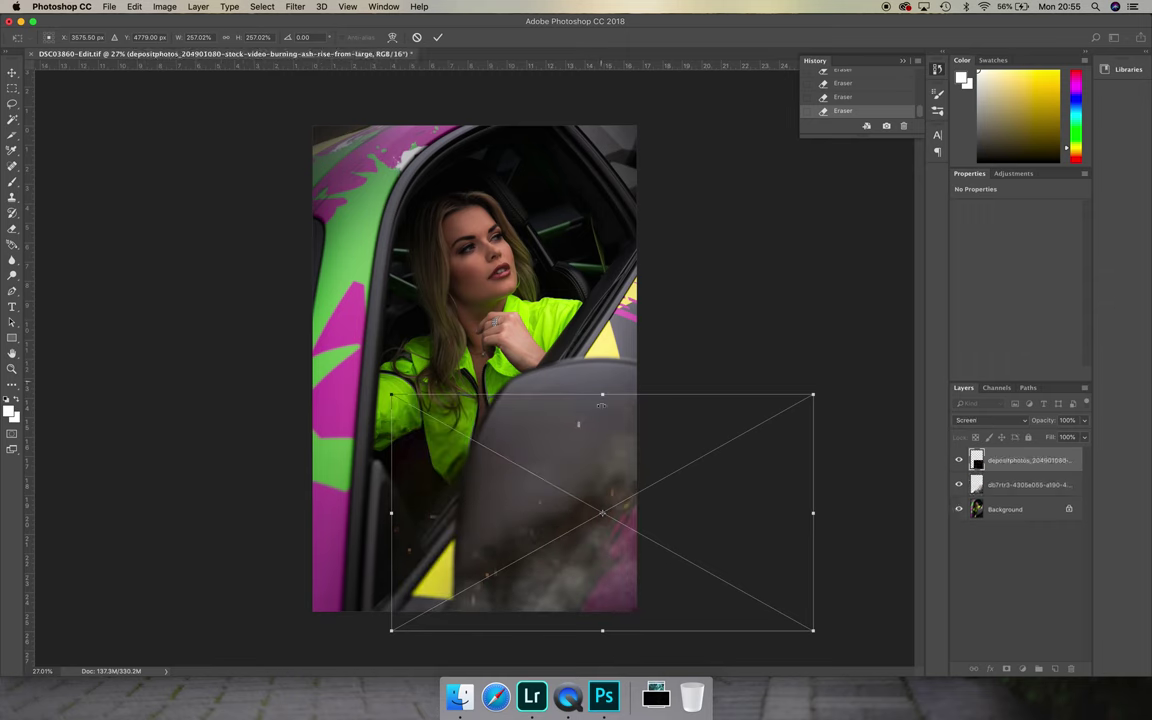
- Distort the embers diagonally over the lower right and commit the transform
{"action": "left_click_drag", "start_coordinate": [658, 394], "coordinate": [760, 379]}
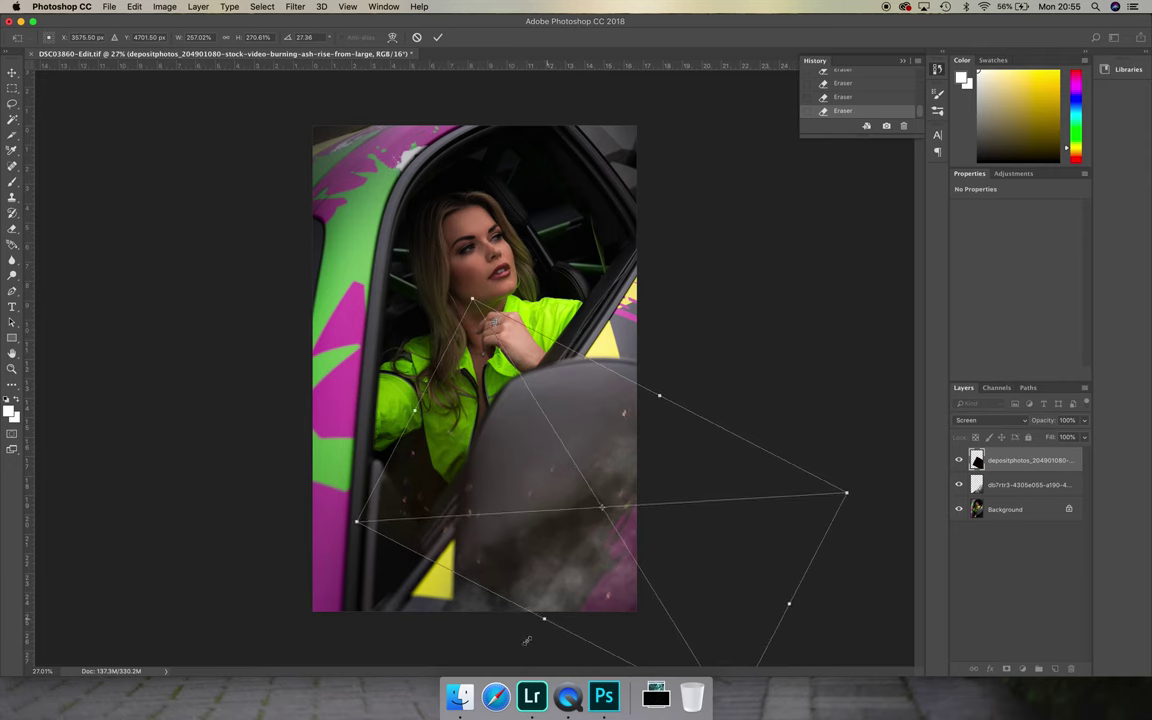
{"action": "left_click_drag", "start_coordinate": [357, 519], "coordinate": [339, 560]}
{"action": "left_click_drag", "start_coordinate": [474, 455], "coordinate": [474, 458]}
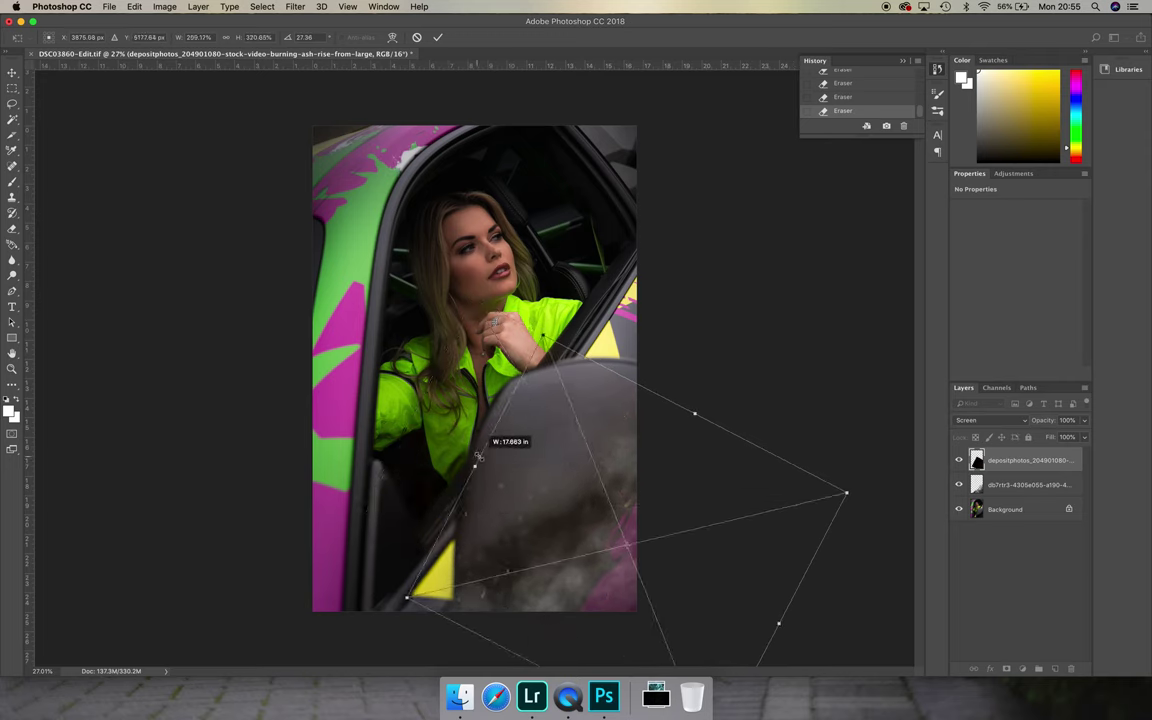
{"action": "left_click_drag", "start_coordinate": [406, 597], "coordinate": [406, 624]}
{"action": "left_click_drag", "start_coordinate": [579, 326], "coordinate": [576, 293]}
{"action": "left_click_drag", "start_coordinate": [722, 368], "coordinate": [733, 351]}
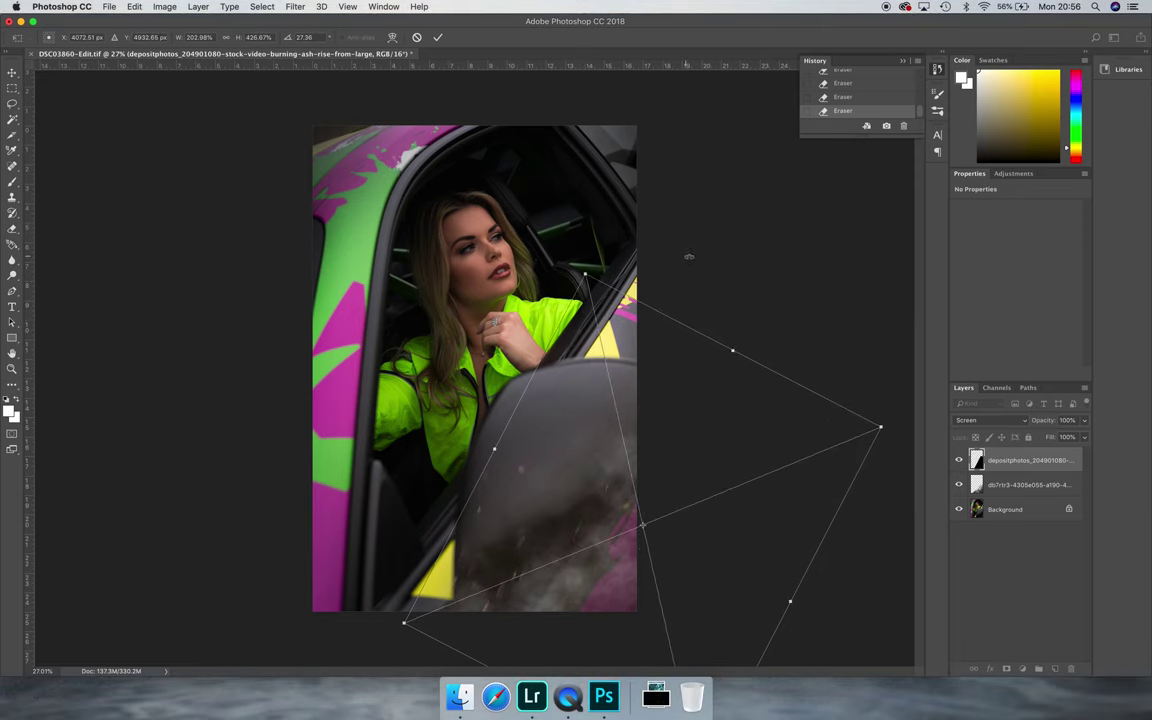
{"action": "left_click_drag", "start_coordinate": [656, 406], "coordinate": [667, 416]}
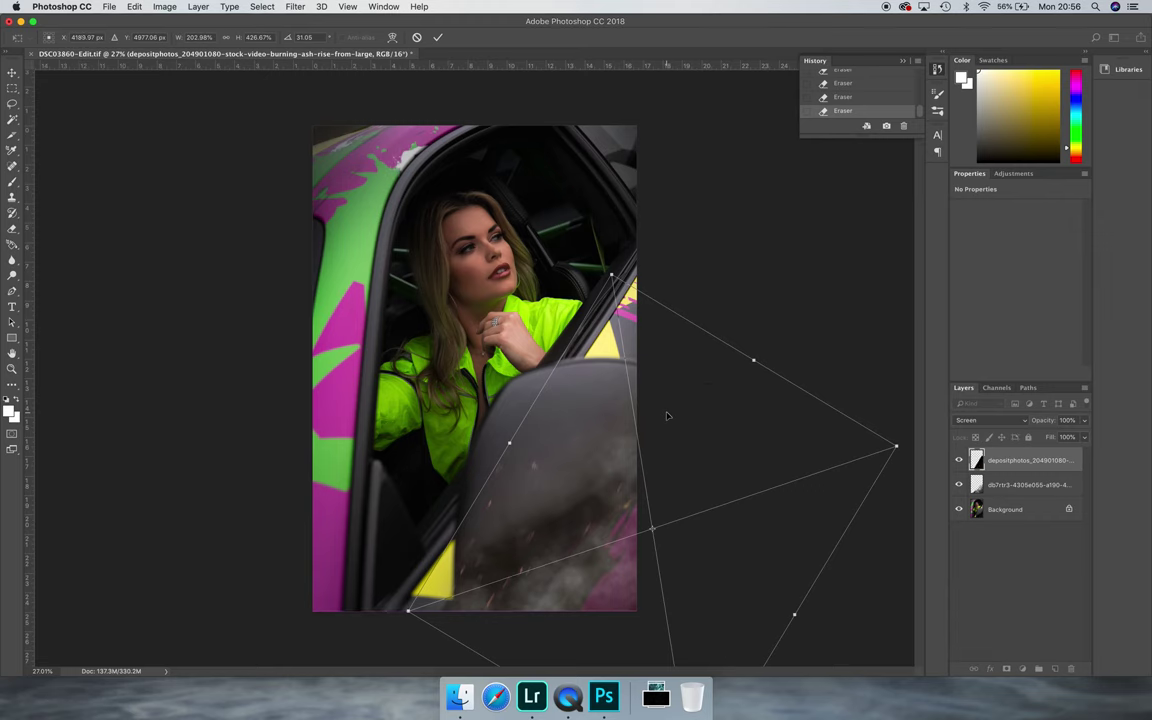
{"action": "left_click", "coordinate": [437, 37]}
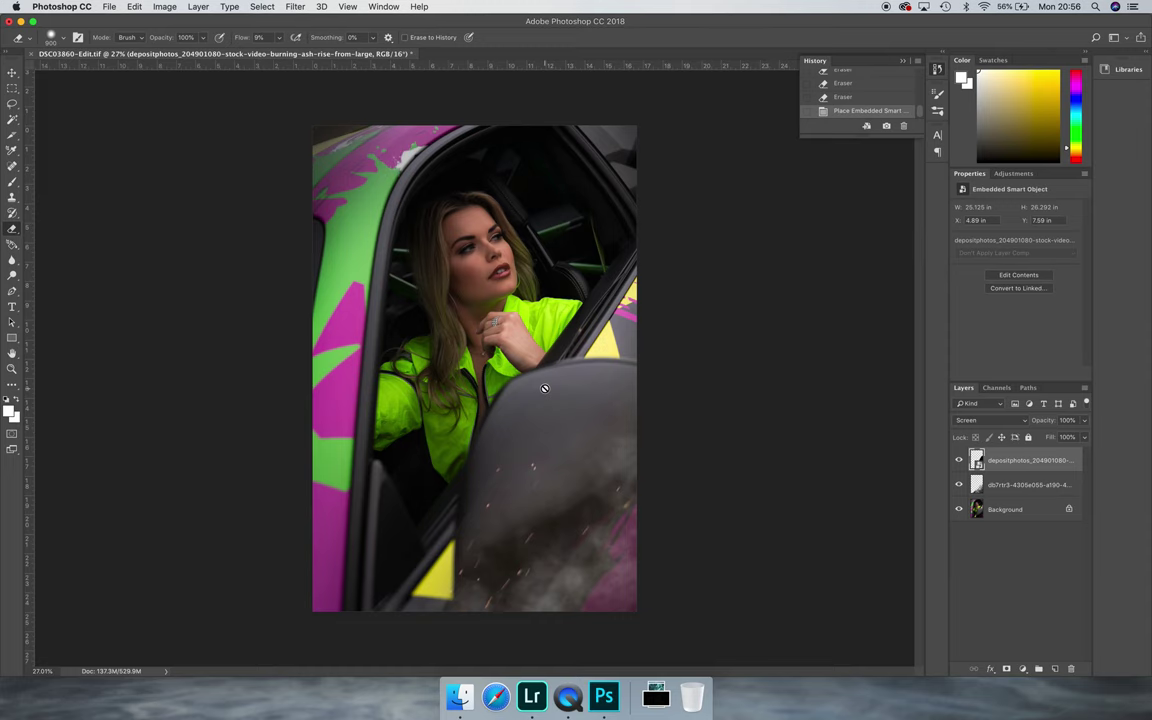
- Rasterize the ember layer, erase some embers from the seat, and switch it to Normal blending
{"action": "left_click", "coordinate": [442, 532]}
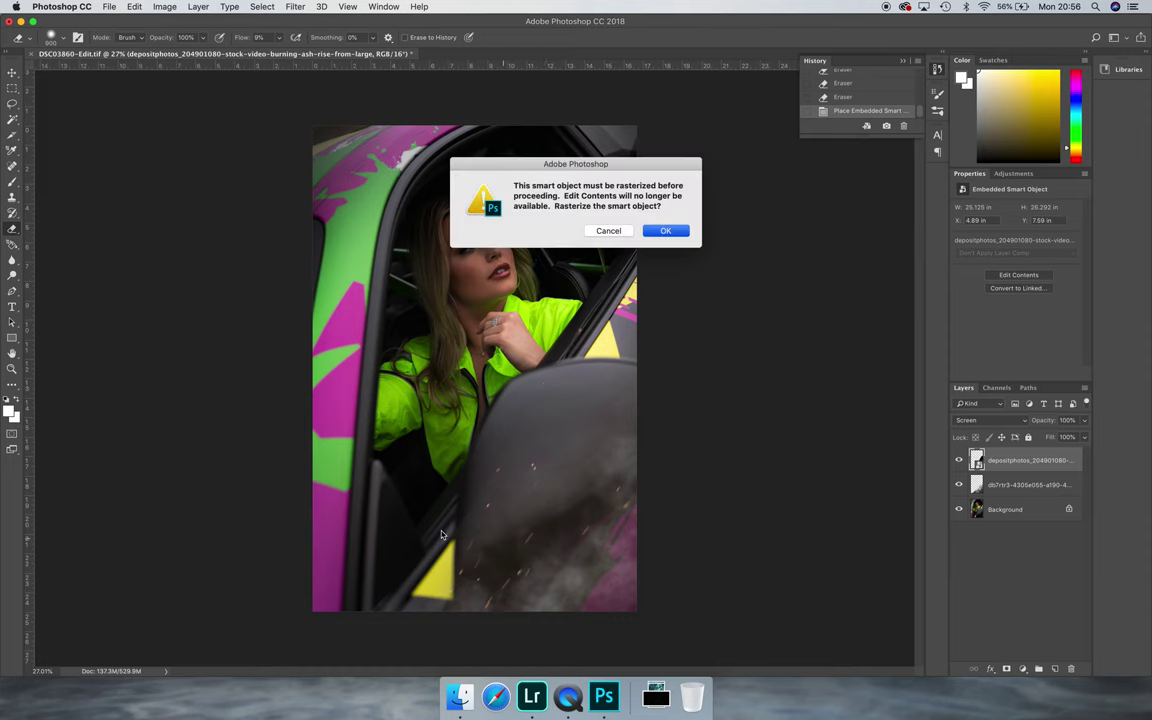
{"action": "key", "text": "Return"}
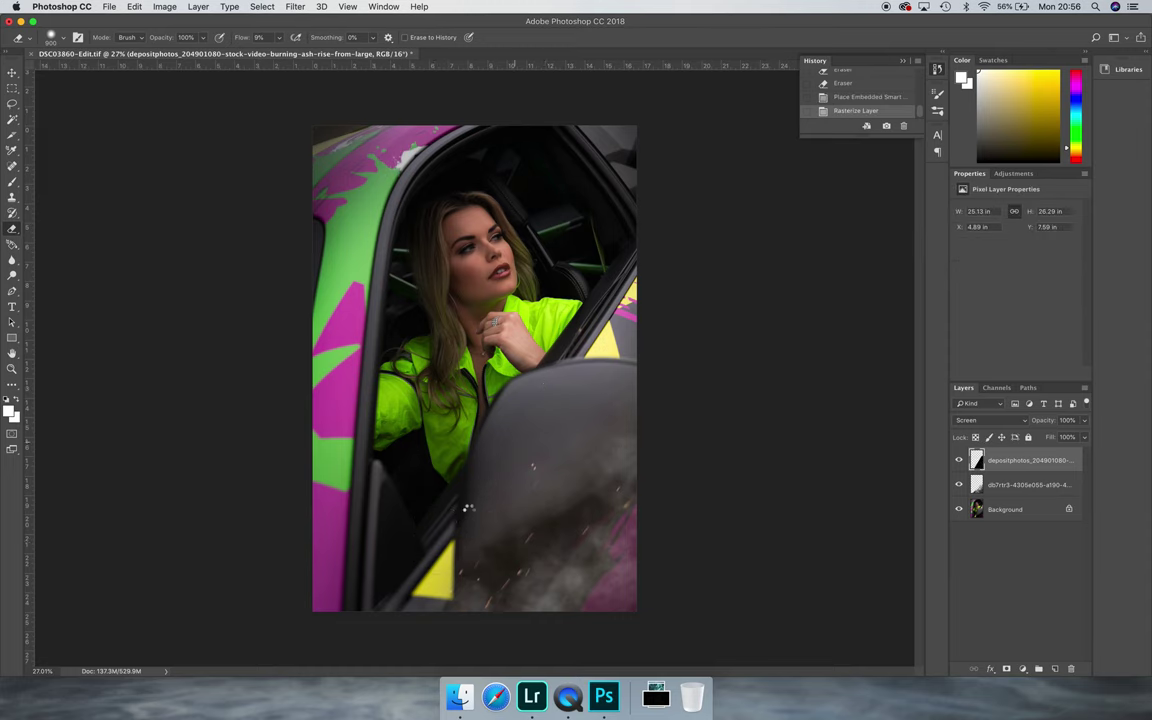
{"action": "left_click_drag", "start_coordinate": [487, 352], "coordinate": [590, 319]}
{"action": "left_click", "coordinate": [452, 545]}
{"action": "left_click", "coordinate": [985, 420]}
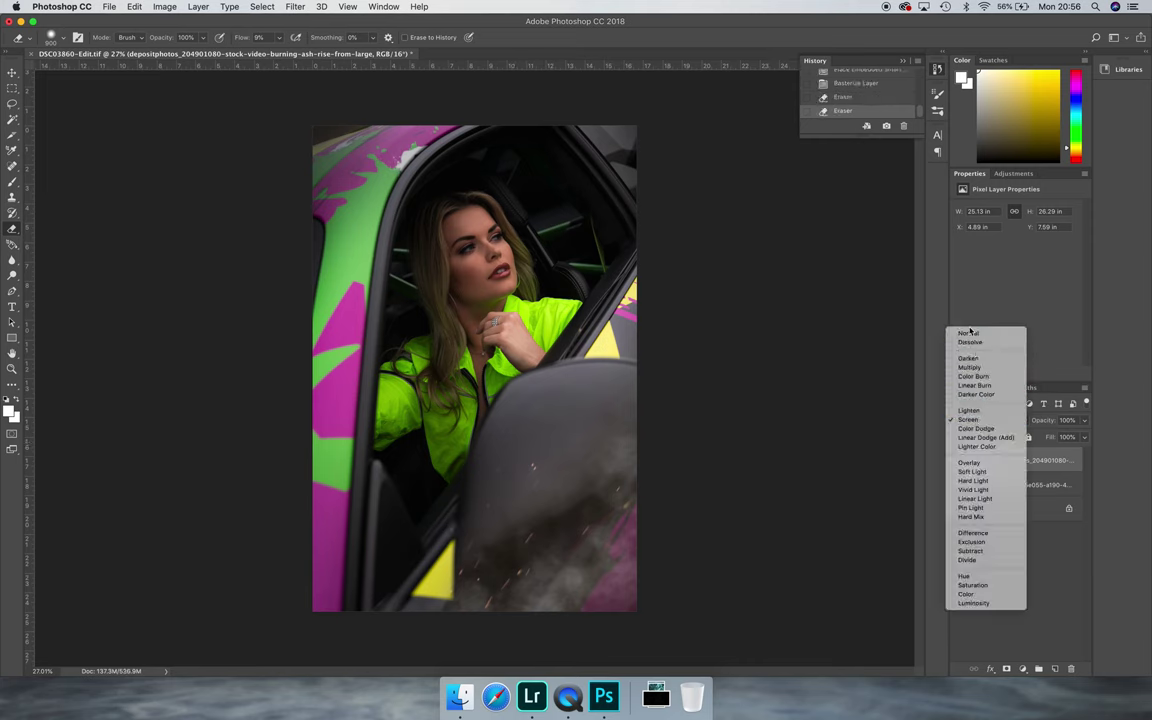
{"action": "left_click", "coordinate": [968, 334]}
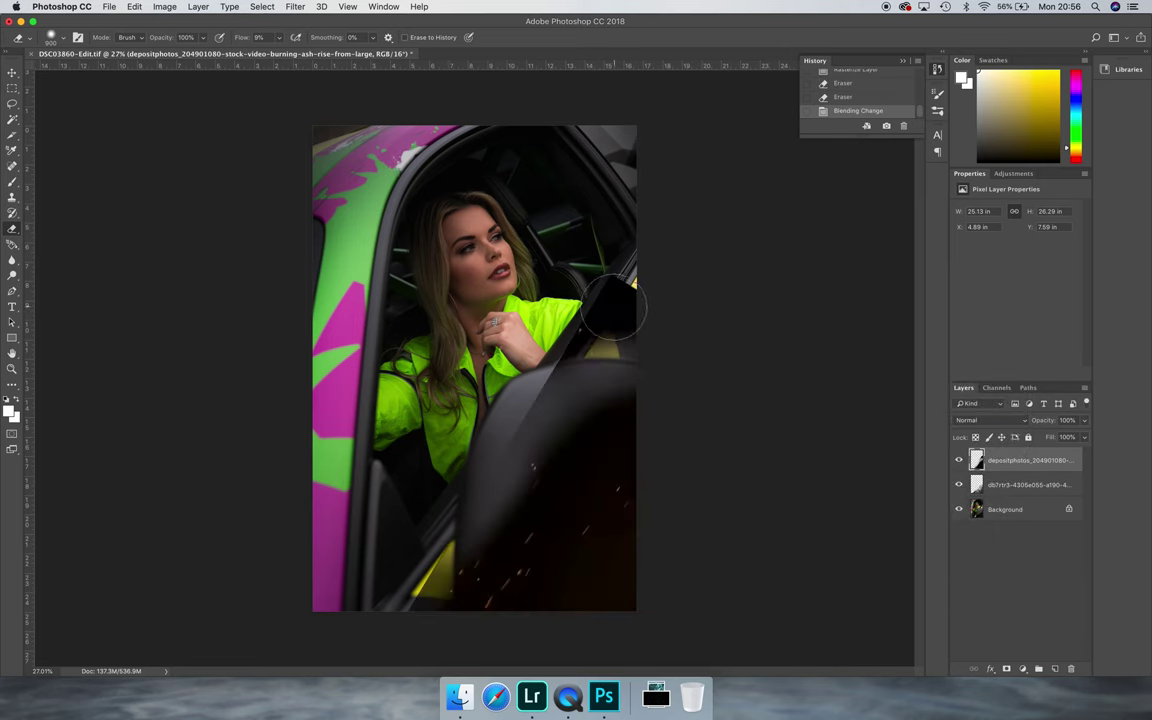
- Erase embers over the window, seat and lower-left door, then restore Screen blending
{"action": "mouse_move", "coordinate": [607, 287]}
{"action": "left_mouse_down"}
{"action": "mouse_move", "coordinate": [545, 290]}
{"action": "mouse_move", "coordinate": [525, 310]}
{"action": "mouse_move", "coordinate": [540, 300]}
{"action": "mouse_move", "coordinate": [558, 384]}
{"action": "mouse_move", "coordinate": [520, 310]}
{"action": "mouse_move", "coordinate": [505, 318]}
{"action": "left_mouse_up"}
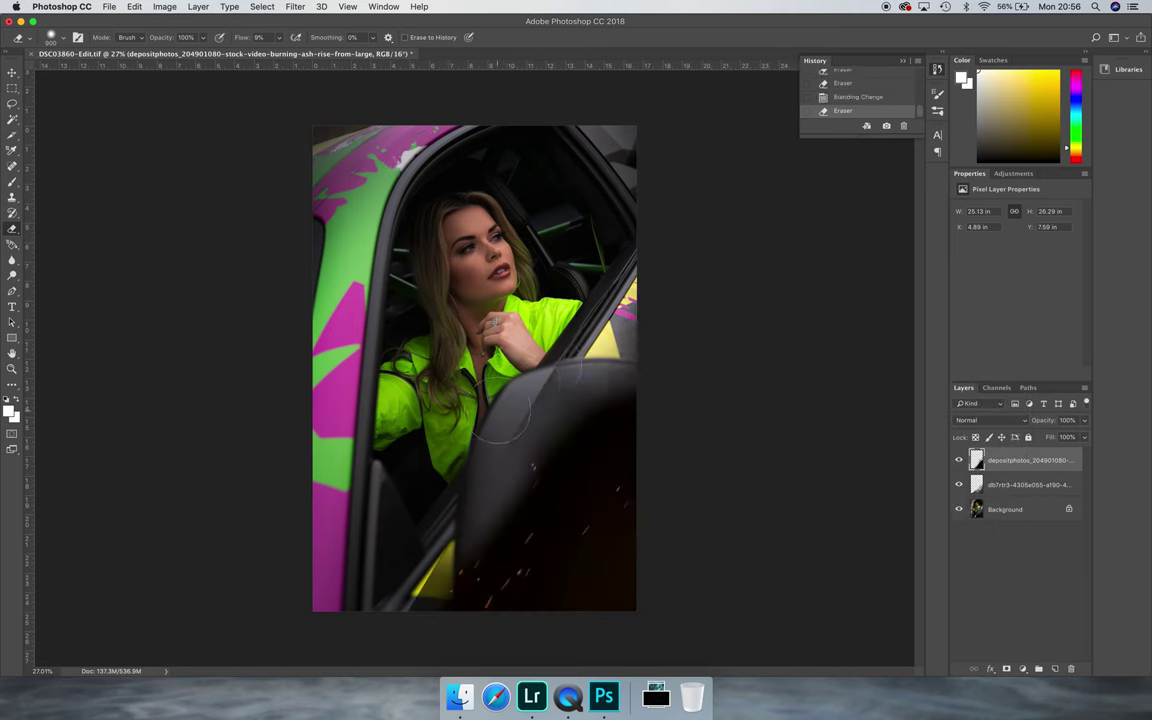
{"action": "left_click_drag", "start_coordinate": [515, 400], "coordinate": [470, 370]}
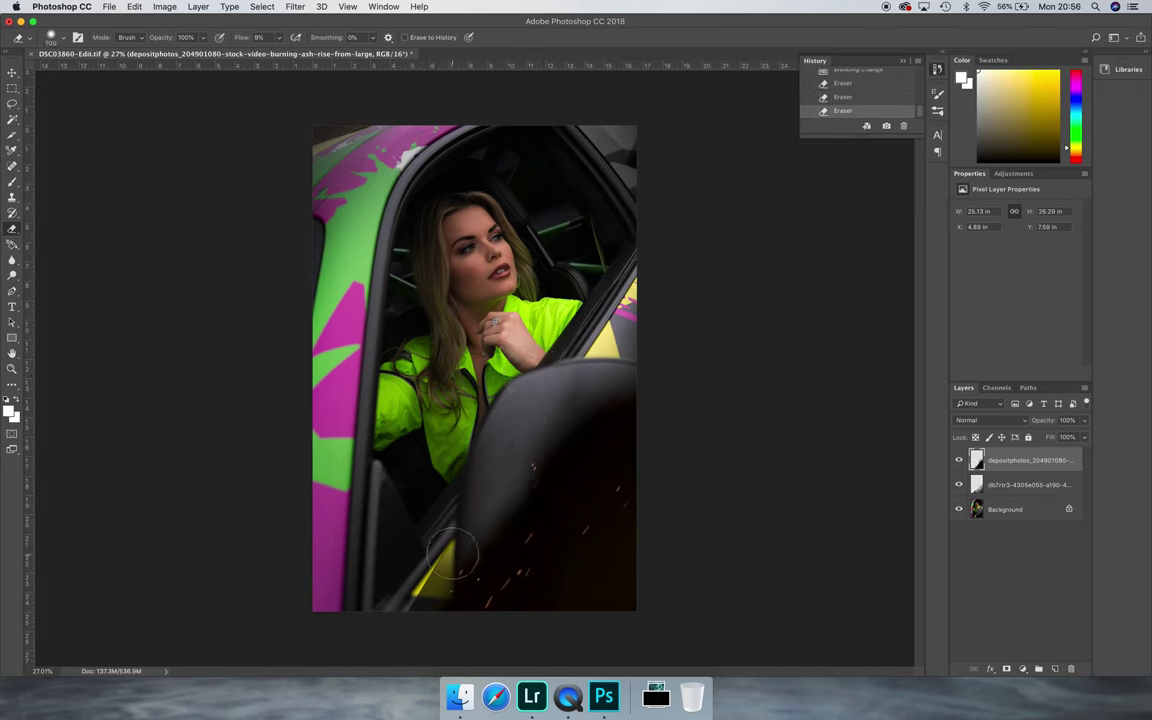
{"action": "left_click_drag", "start_coordinate": [398, 620], "coordinate": [434, 561]}
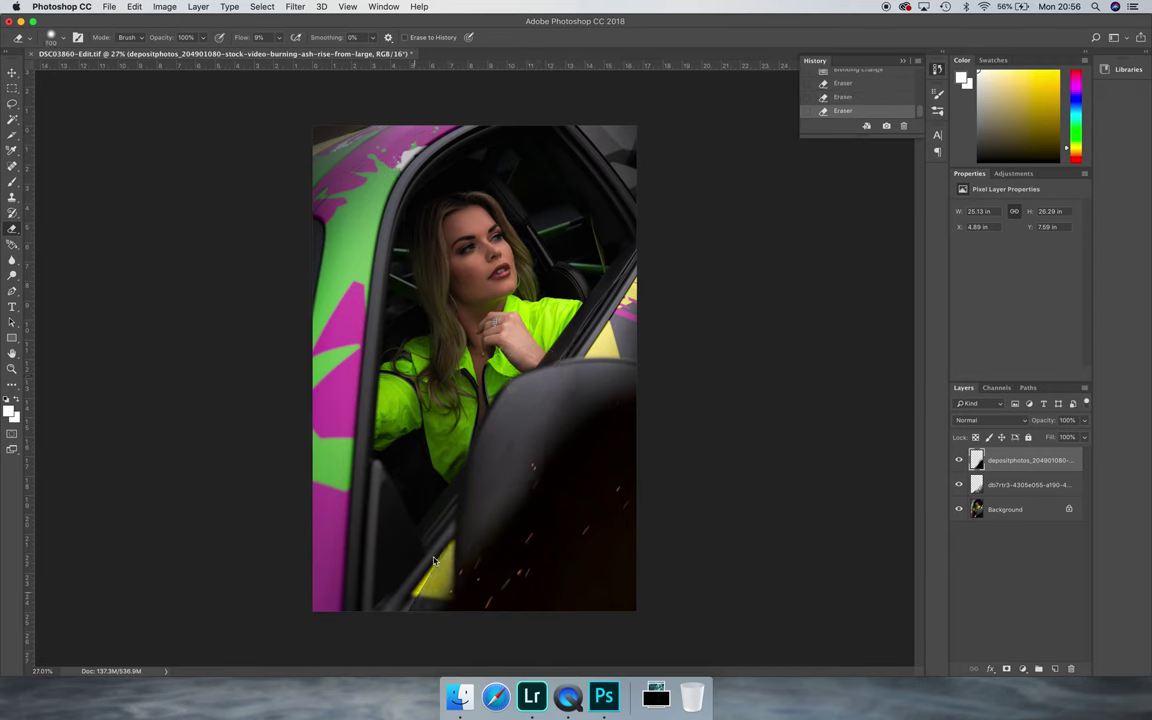
{"action": "left_click", "coordinate": [985, 420]}
{"action": "left_click", "coordinate": [996, 507]}
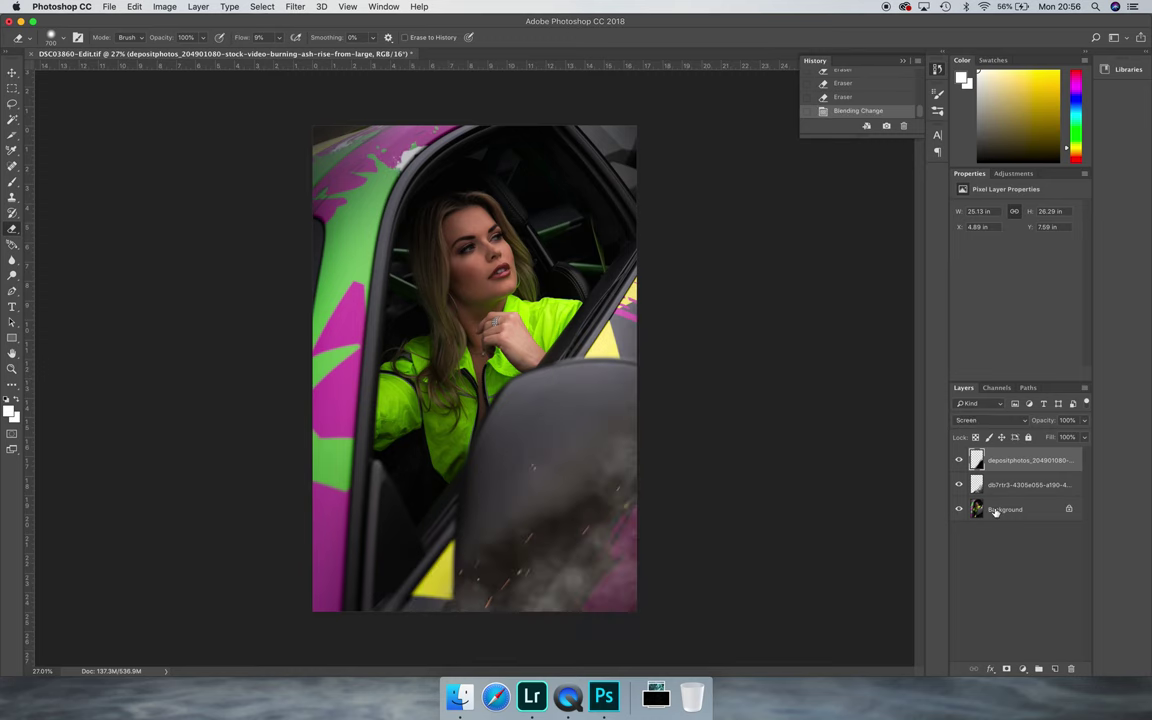
- Enlarge the eraser to 1100 px, fade the smoke near the lower right, and adjust brush size
{"action": "key", "text": "bracketright"}
{"action": "key", "text": "bracketright"}
{"action": "key", "text": "bracketright"}
{"action": "key", "text": "bracketright"}
{"action": "mouse_move", "coordinate": [559, 538]}
{"action": "left_mouse_down"}
{"action": "mouse_move", "coordinate": [548, 520]}
{"action": "mouse_move", "coordinate": [603, 502]}
{"action": "mouse_move", "coordinate": [548, 509]}
{"action": "mouse_move", "coordinate": [501, 553]}
{"action": "mouse_move", "coordinate": [516, 548]}
{"action": "left_mouse_up"}
{"action": "key", "text": "bracketleft"}
{"action": "key", "text": "bracketleft"}
{"action": "key", "text": "bracketleft"}
{"action": "key", "text": "bracketleft"}
{"action": "key", "text": "bracketright"}
- Move the top smoke layer up and left, then erase smoke over the lower-left door
{"action": "key", "text": "ctrl+t"}
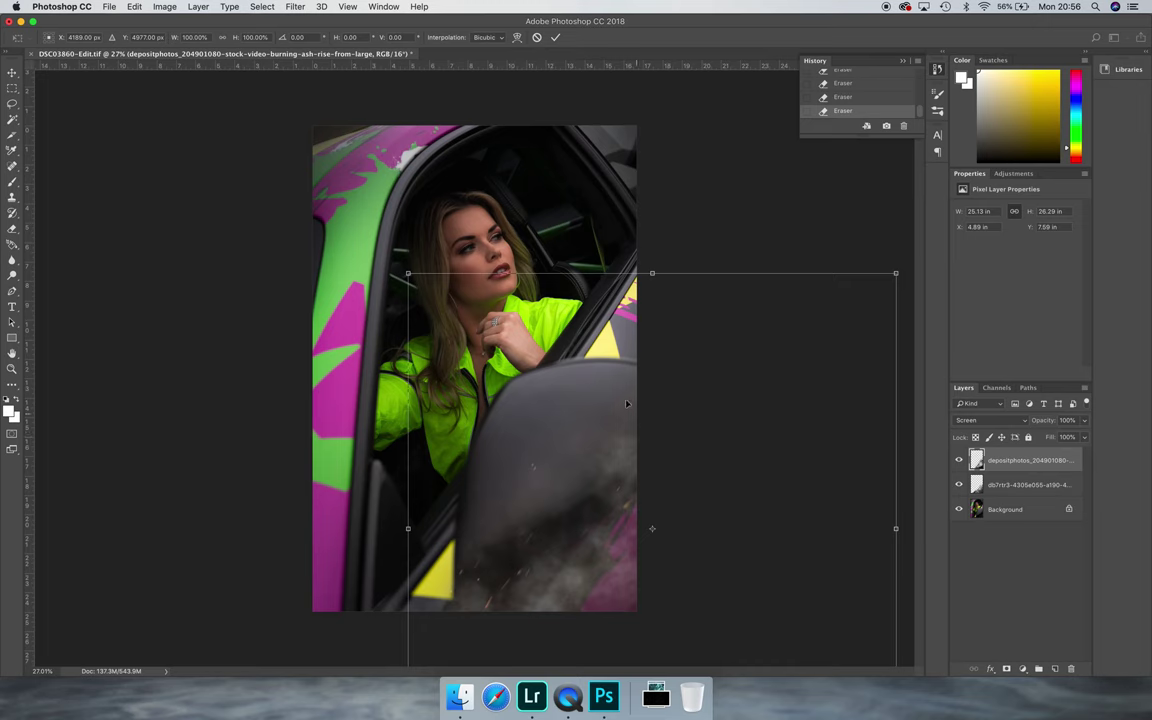
{"action": "left_click_drag", "start_coordinate": [621, 395], "coordinate": [596, 370]}
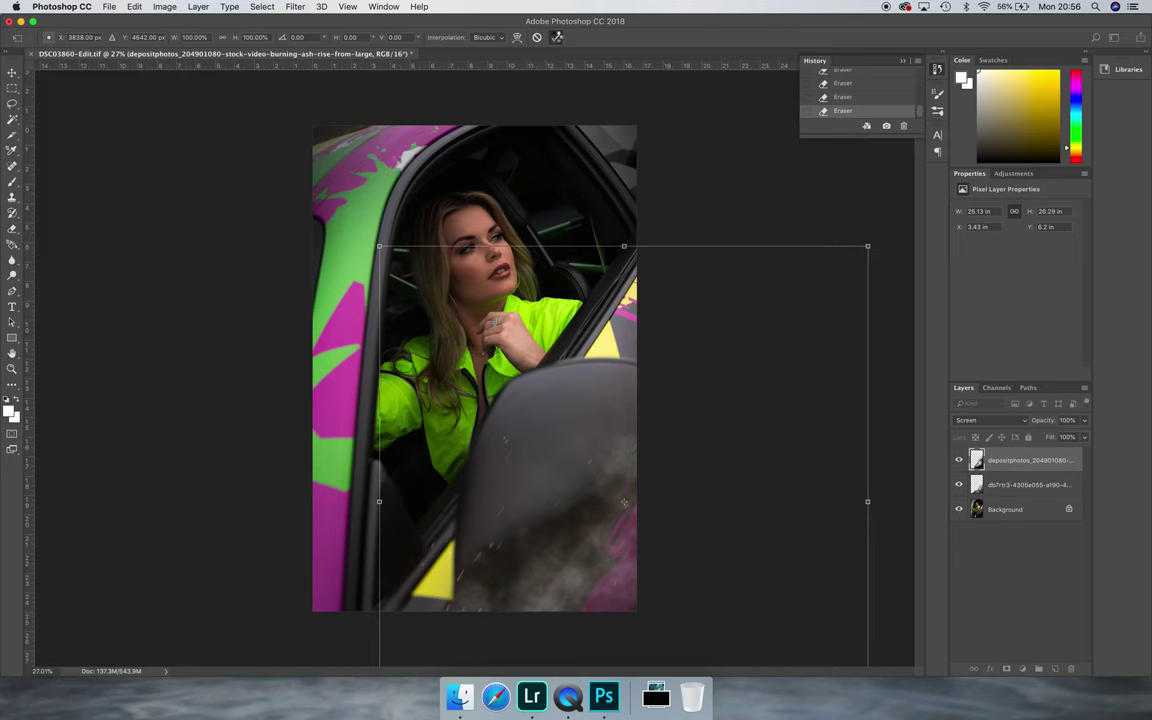
{"action": "key", "text": "Return"}
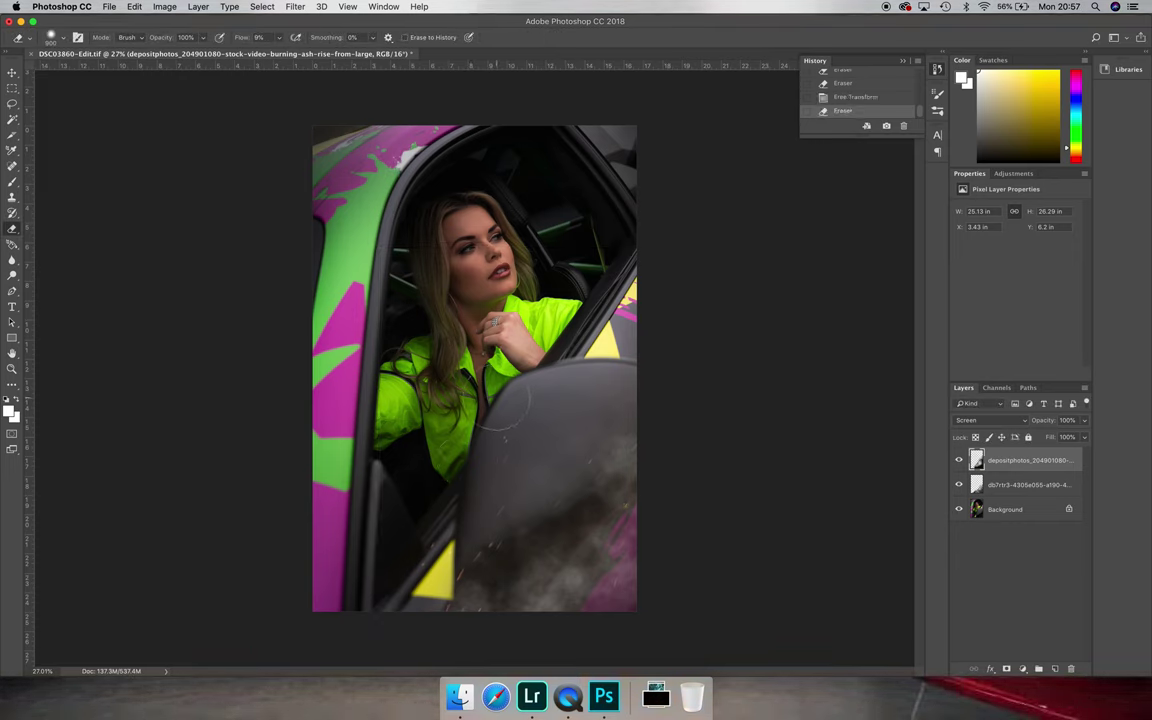
{"action": "left_click_drag", "start_coordinate": [388, 490], "coordinate": [392, 478]}
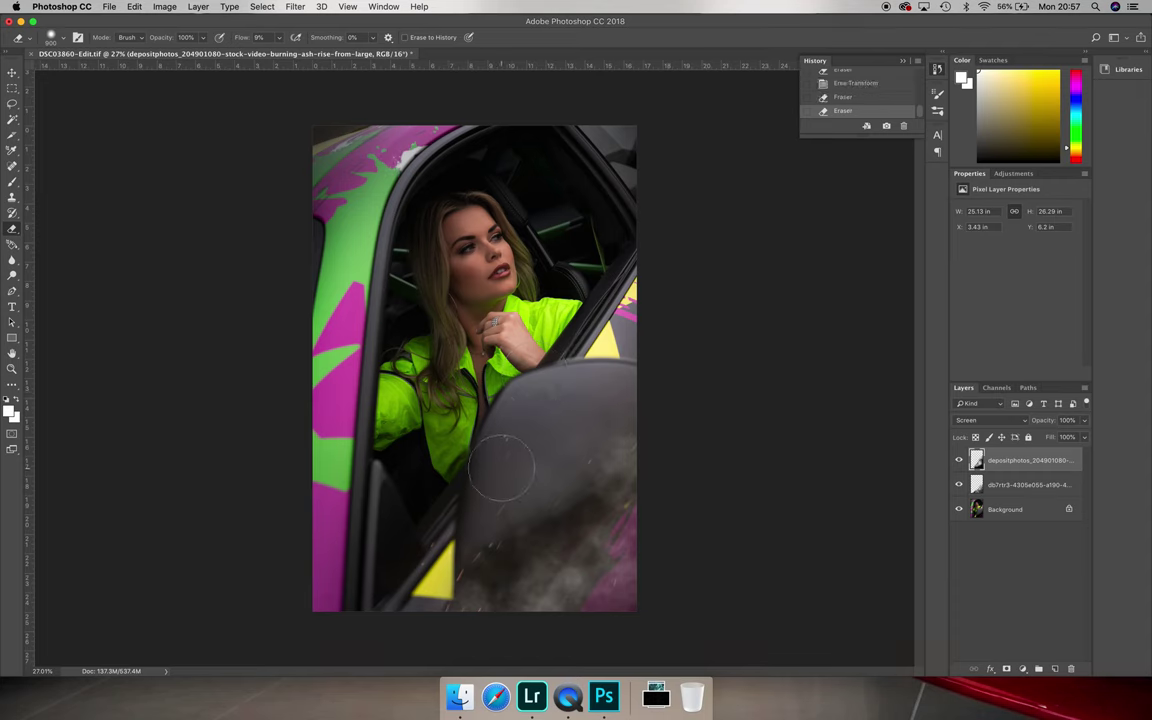
- Stretch the second smoke layer taller and wider, shift it down, and erase near the left edge
{"action": "left_click", "coordinate": [1021, 486]}
{"action": "key", "text": "super+t"}
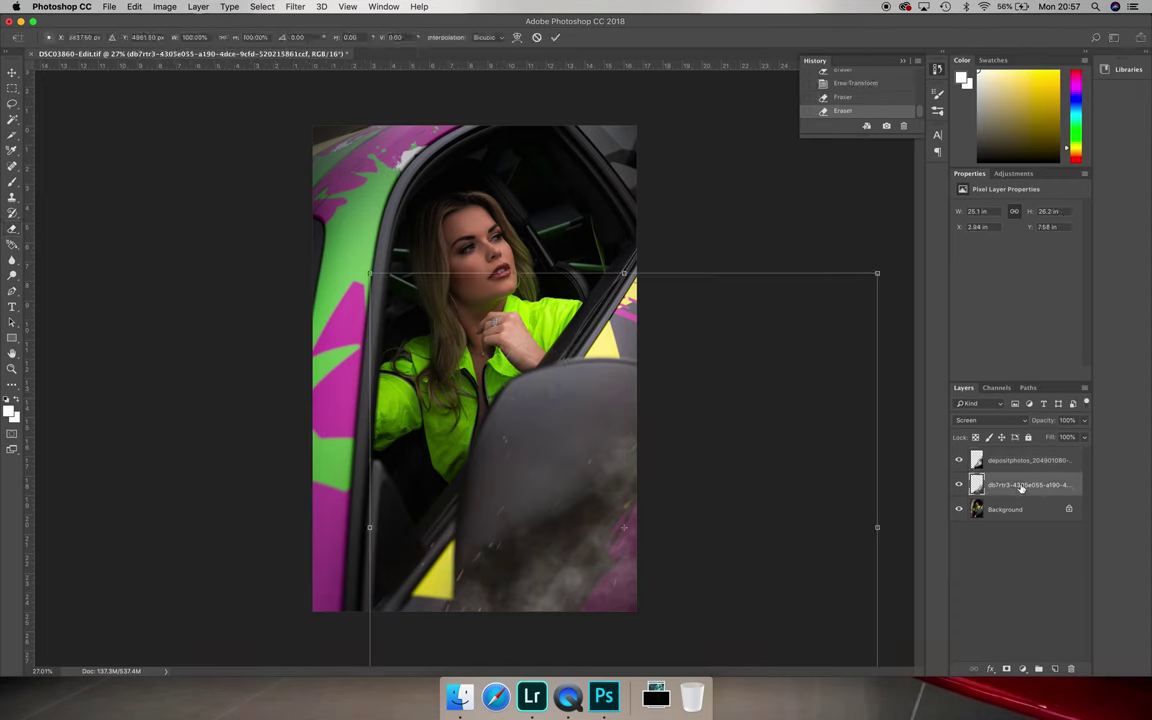
{"action": "left_click_drag", "start_coordinate": [624, 272], "coordinate": [624, 161]}
{"action": "left_click_drag", "start_coordinate": [369, 472], "coordinate": [349, 478]}
{"action": "left_click_drag", "start_coordinate": [457, 487], "coordinate": [457, 505]}
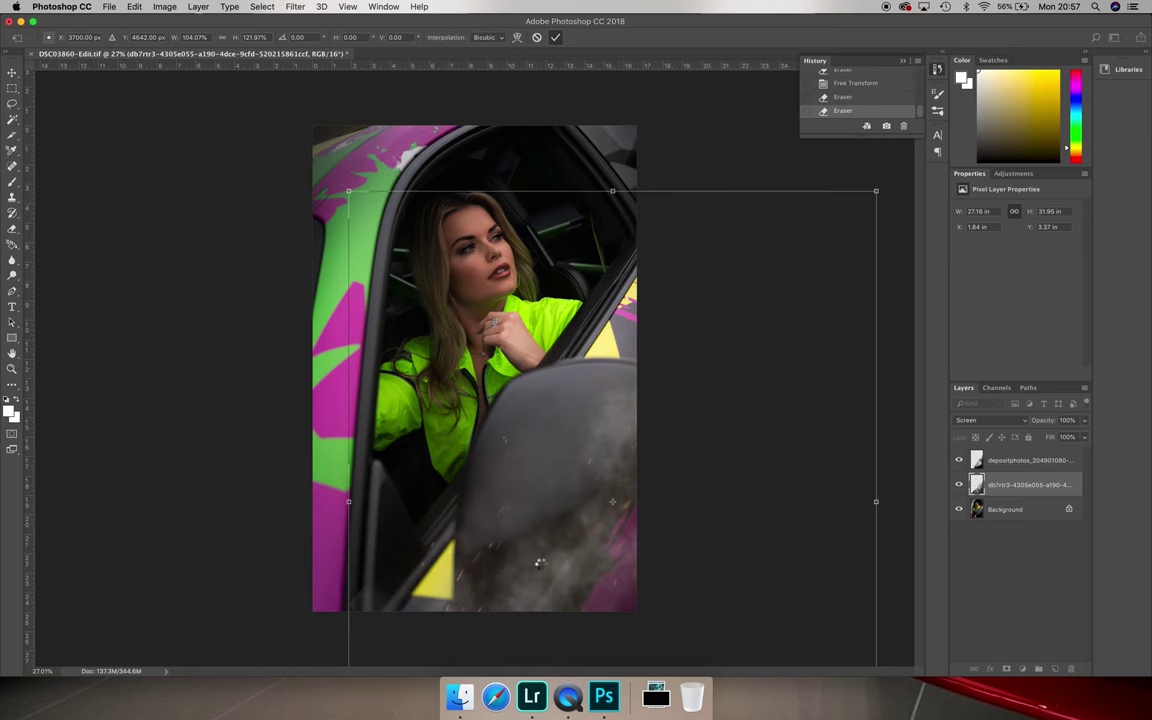
{"action": "key", "text": "Return"}
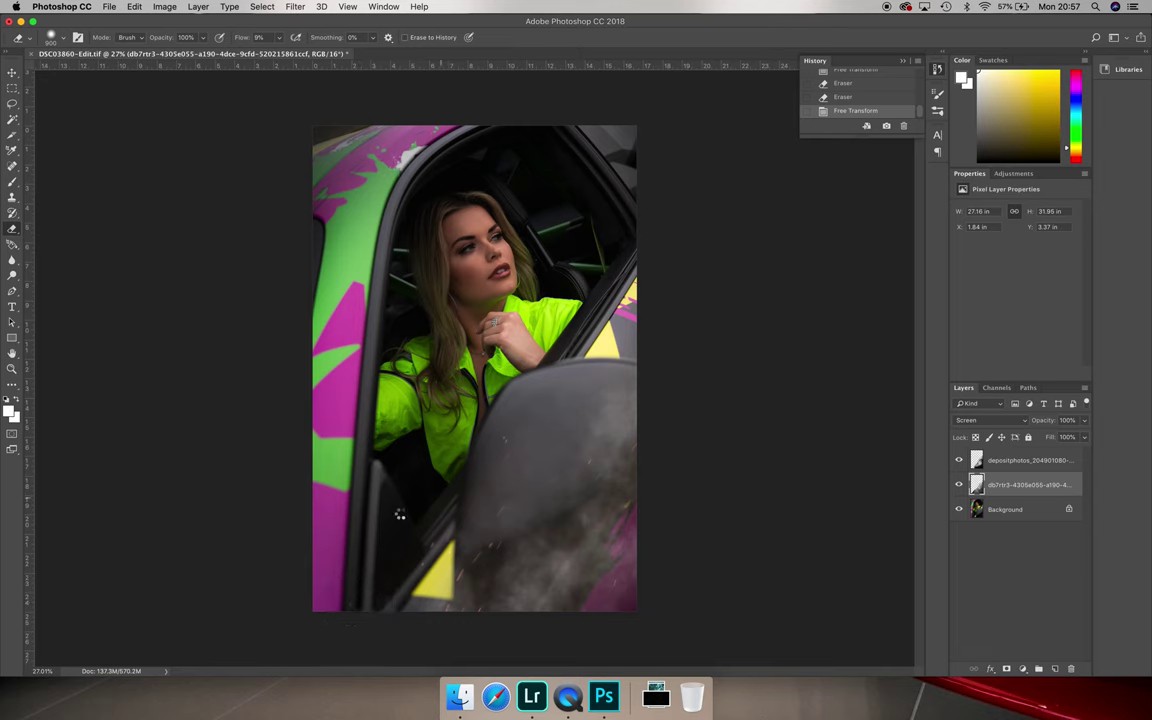
{"action": "left_click_drag", "start_coordinate": [325, 470], "coordinate": [305, 515]}
- Add a white layer mask to the Background photo, then open Blur Gallery > Path Blur on its image
{"action": "left_click", "coordinate": [1012, 509]}
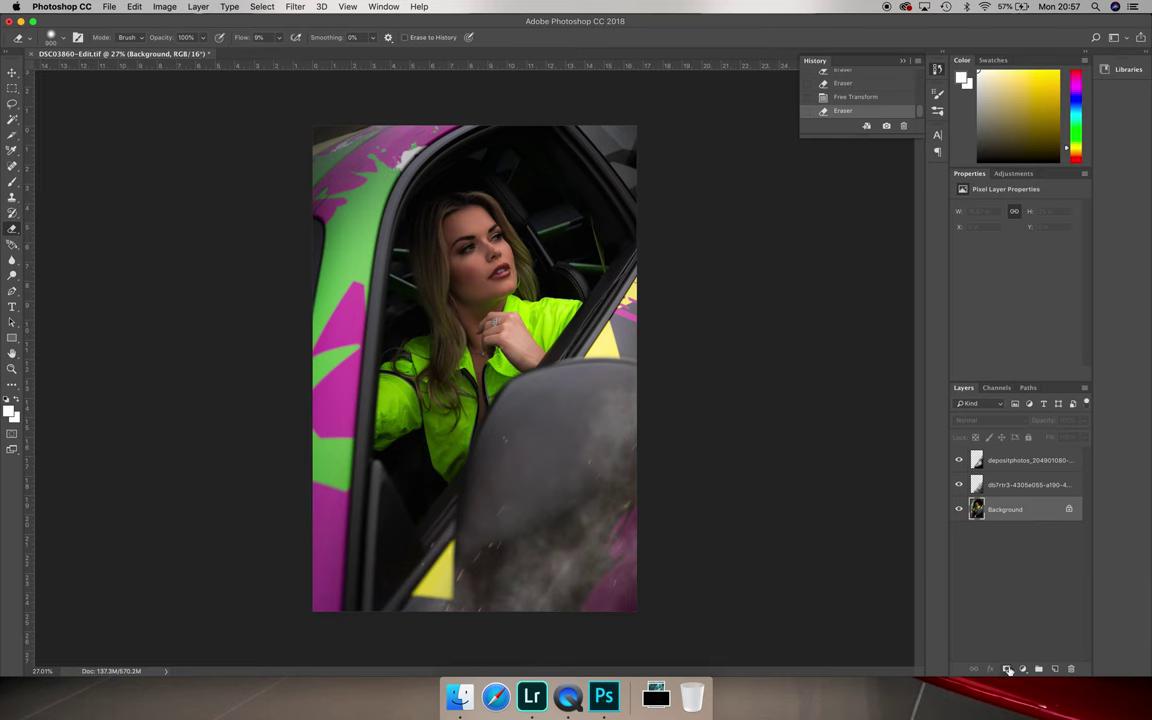
{"action": "left_click", "coordinate": [1007, 669]}
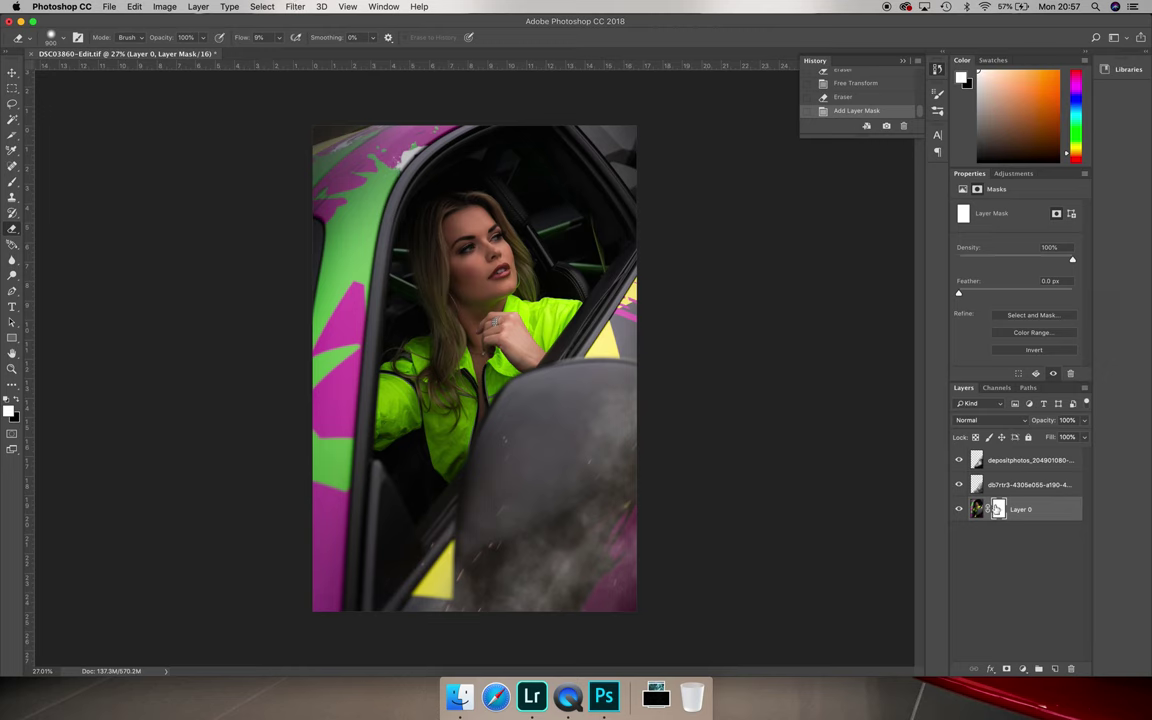
{"action": "left_click", "coordinate": [977, 508]}
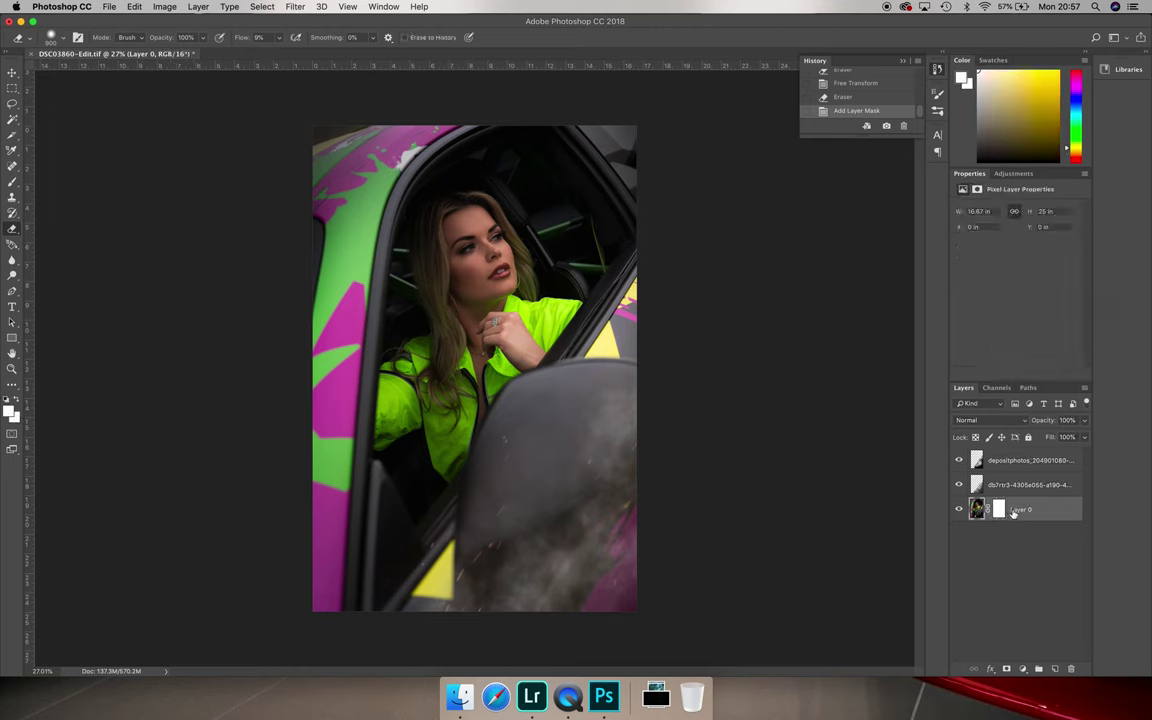
{"action": "left_click", "coordinate": [285, 6]}
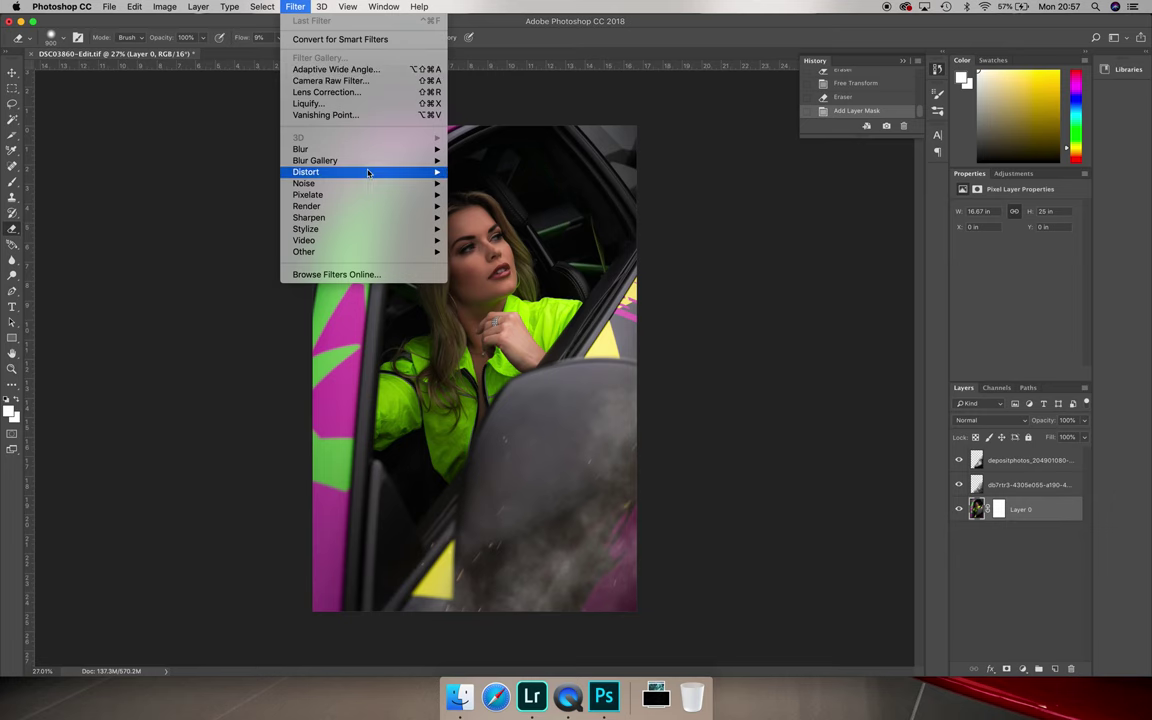
{"action": "mouse_move", "coordinate": [368, 163]}
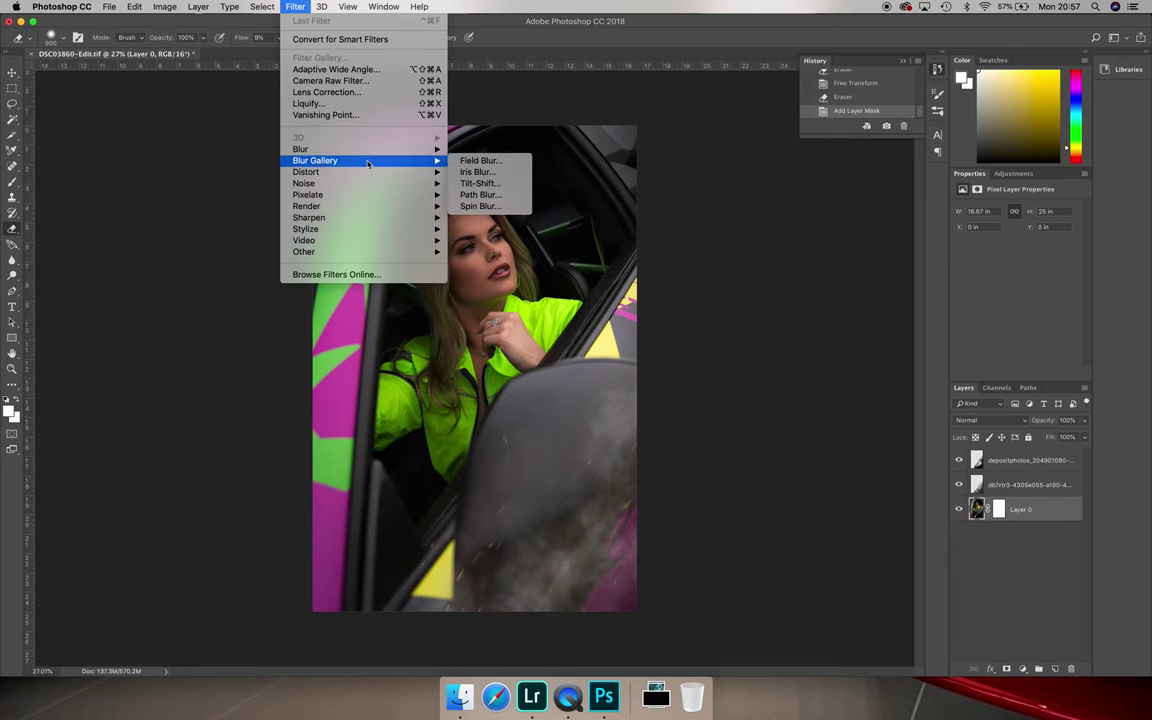
{"action": "left_click", "coordinate": [474, 195]}
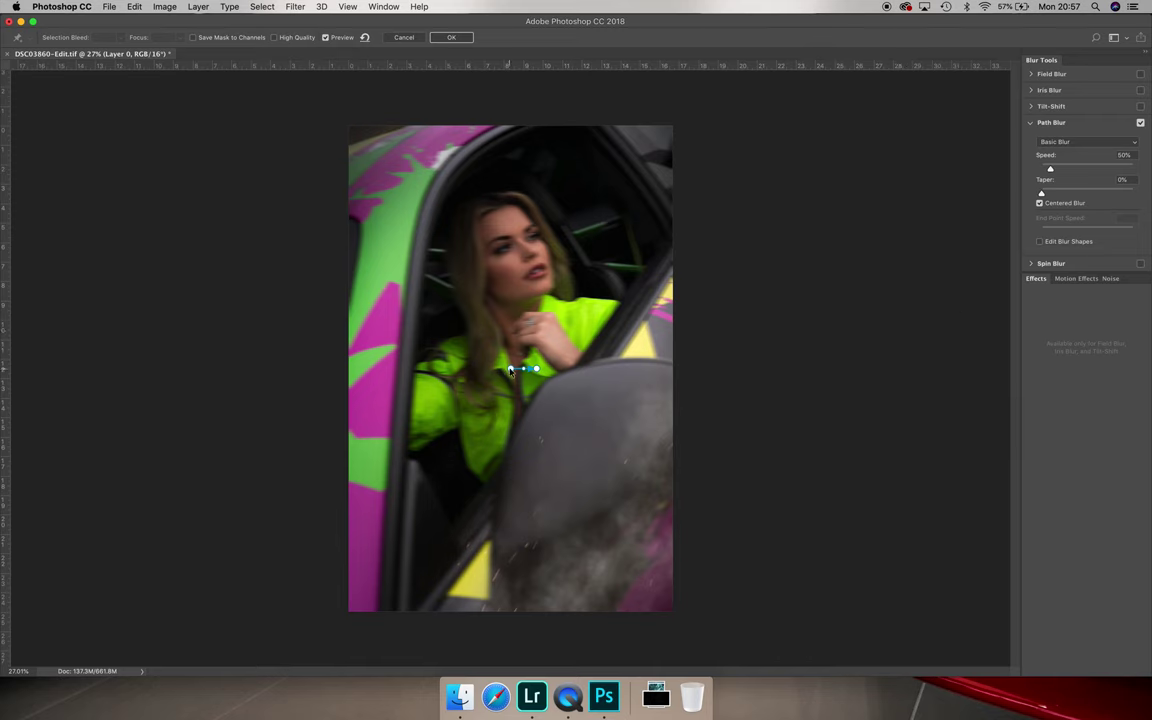
- Draw two diagonal blur paths, set Speed to 105%, and apply the Path Blur
{"action": "left_click_drag", "start_coordinate": [510, 368], "coordinate": [506, 626]}
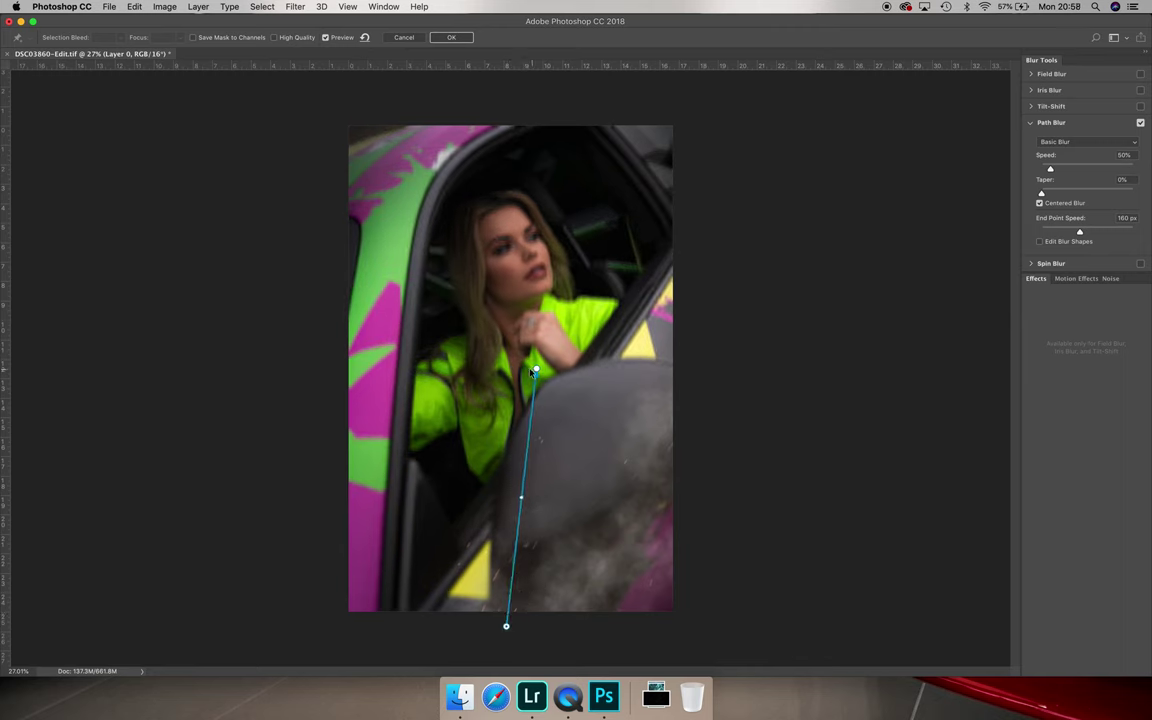
{"action": "left_click_drag", "start_coordinate": [537, 372], "coordinate": [745, 328]}
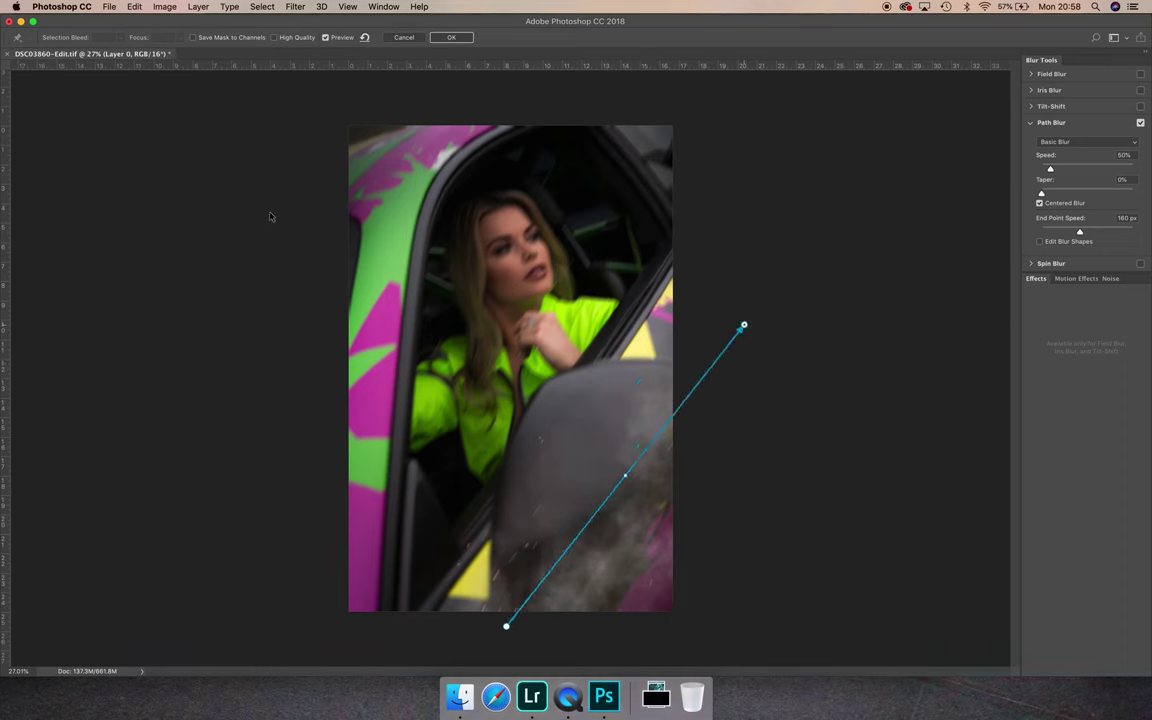
{"action": "left_click", "coordinate": [256, 290]}
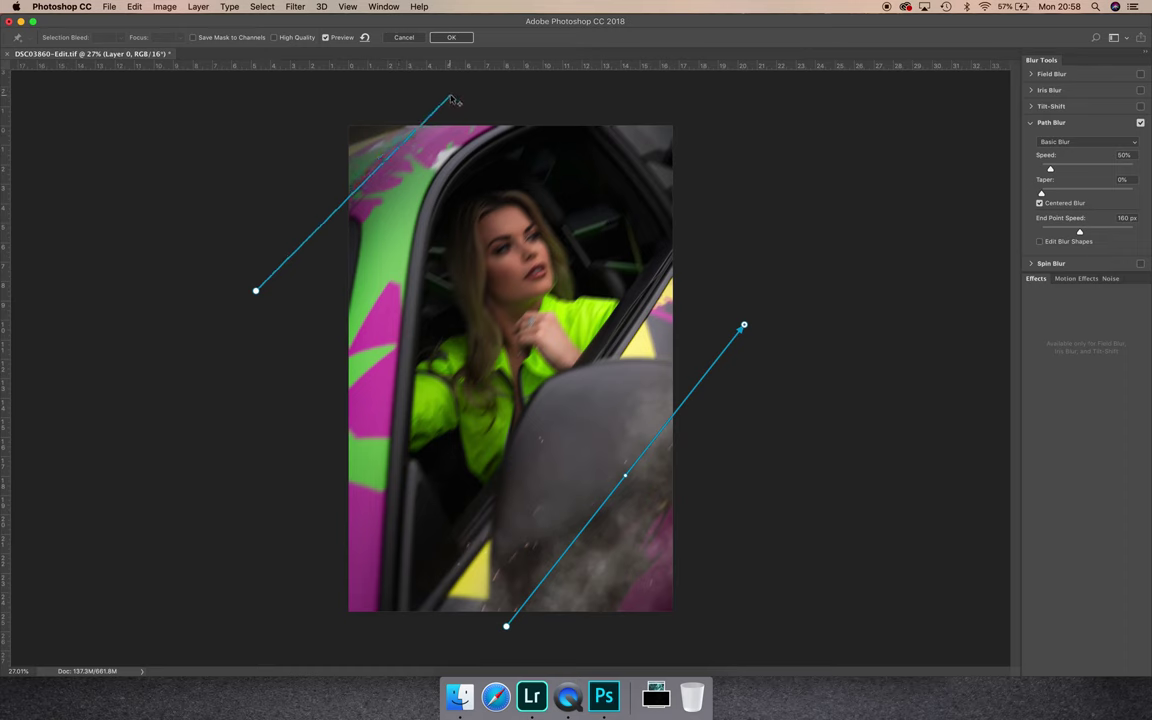
{"action": "double_click", "coordinate": [450, 97]}
{"action": "mouse_move", "coordinate": [1050, 172]}
{"action": "left_mouse_down"}
{"action": "mouse_move", "coordinate": [1061, 172]}
{"action": "mouse_move", "coordinate": [1055, 194]}
{"action": "left_mouse_up"}
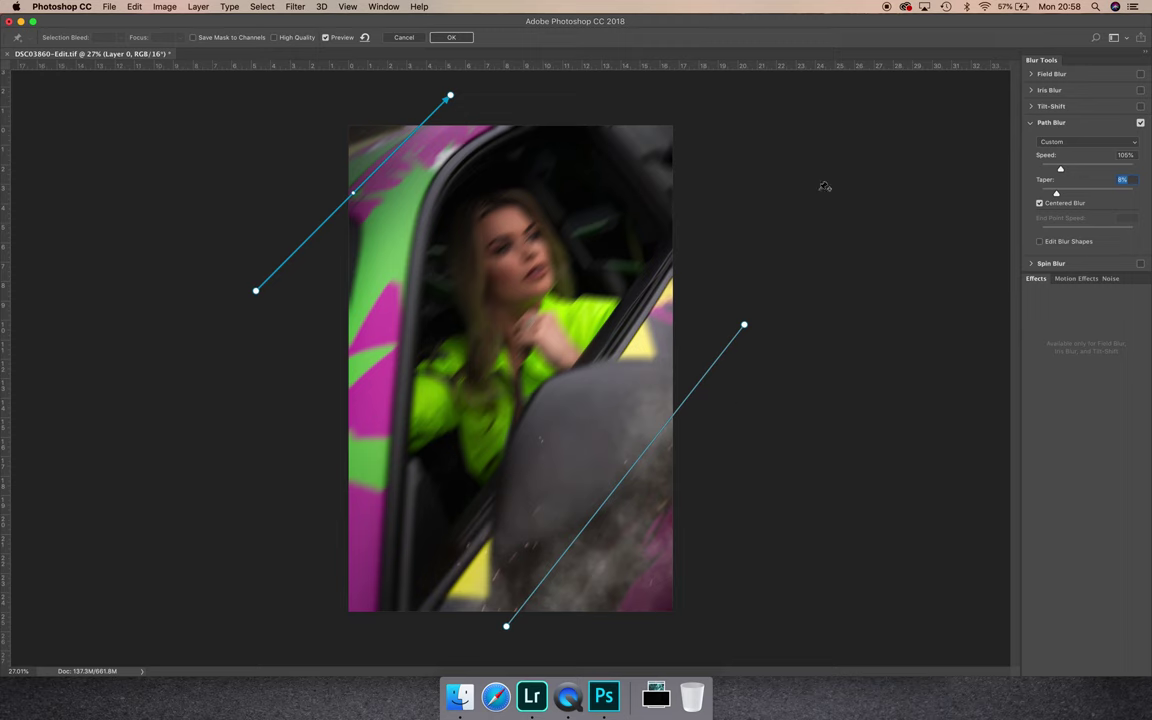
{"action": "left_click", "coordinate": [448, 38]}
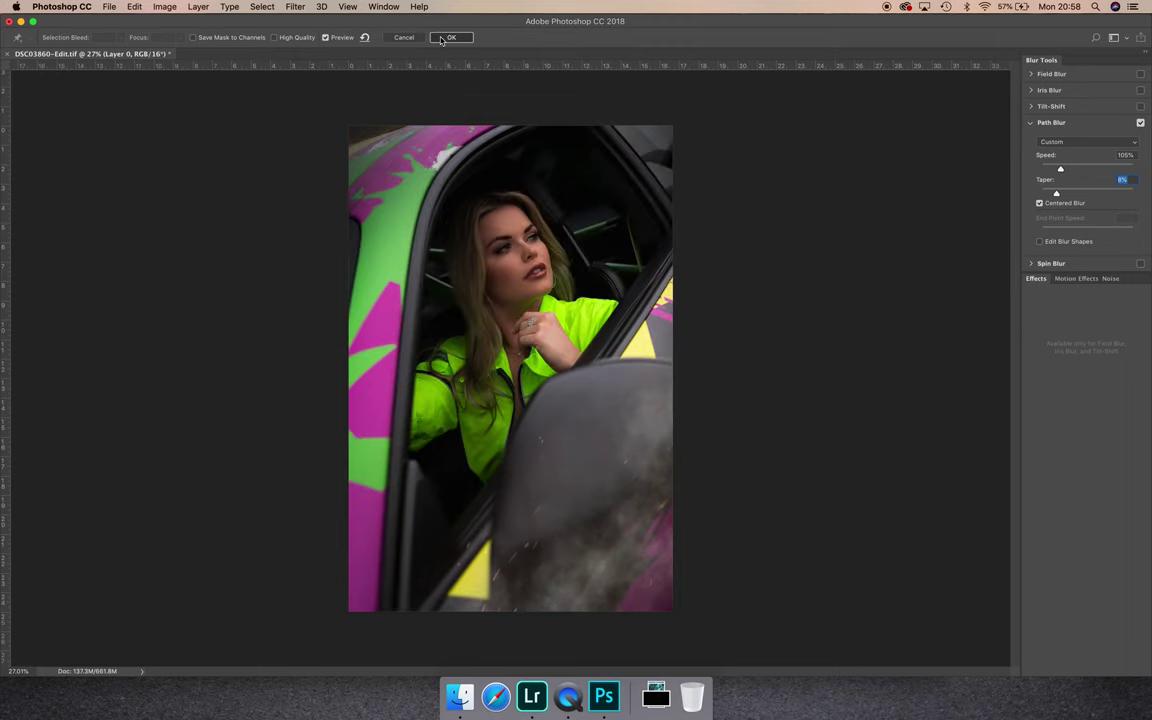
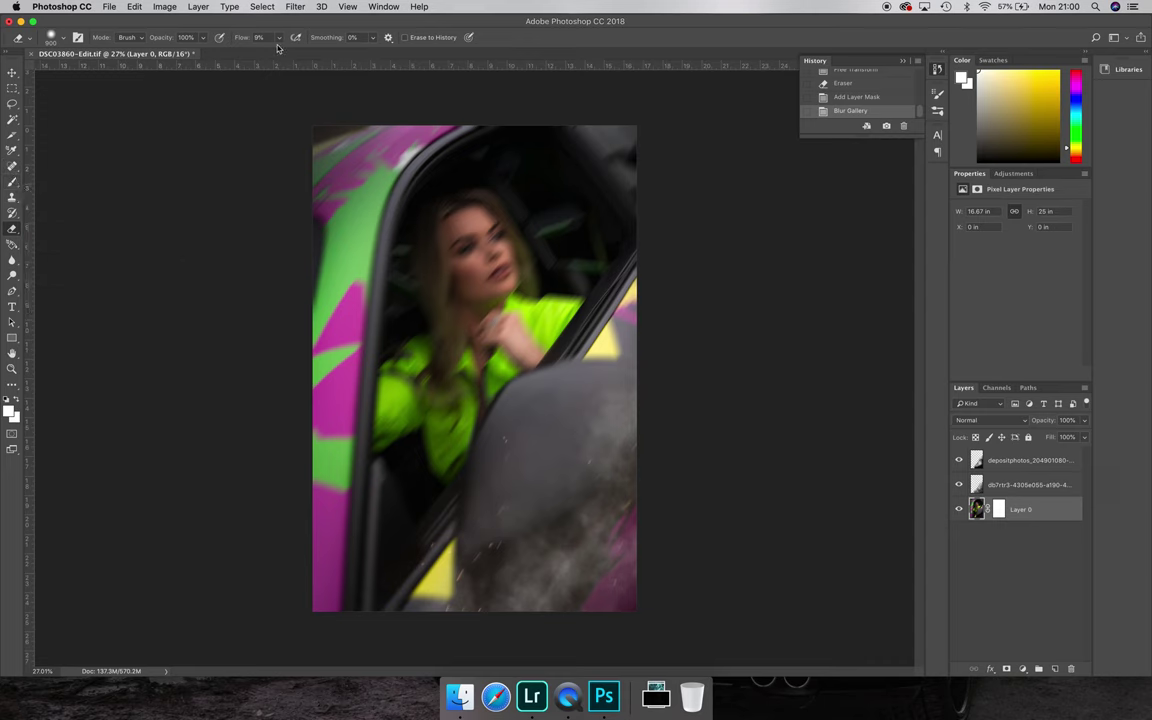
- Raise the eraser flow, erase over the woman's face, then undo that stroke
{"action": "mouse_move", "coordinate": [278, 38]}
{"action": "left_mouse_down"}
{"action": "mouse_move", "coordinate": [274, 57]}
{"action": "mouse_move", "coordinate": [352, 53]}
{"action": "left_mouse_up"}
{"action": "left_click_drag", "start_coordinate": [395, 240], "coordinate": [470, 225]}
{"action": "key", "text": "super+z"}
- Delete Layer 0's layer mask
{"action": "left_click", "coordinate": [1000, 512]}
{"action": "right_click", "coordinate": [1003, 514]}
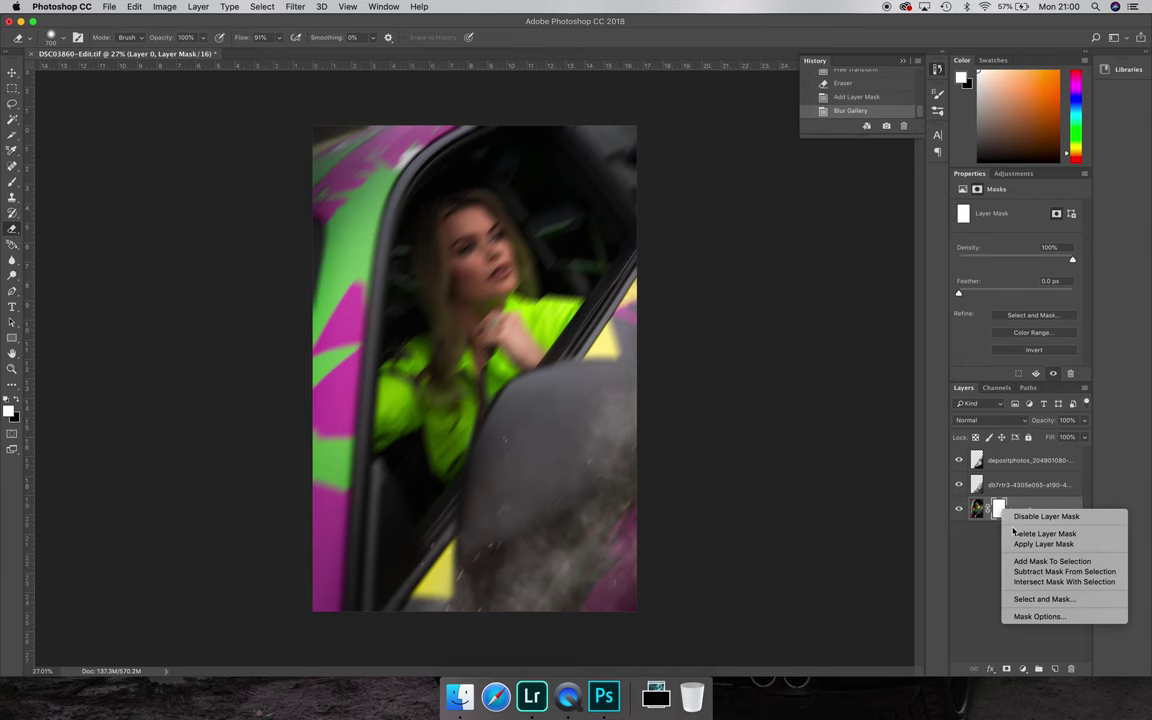
{"action": "left_click", "coordinate": [1015, 534]}
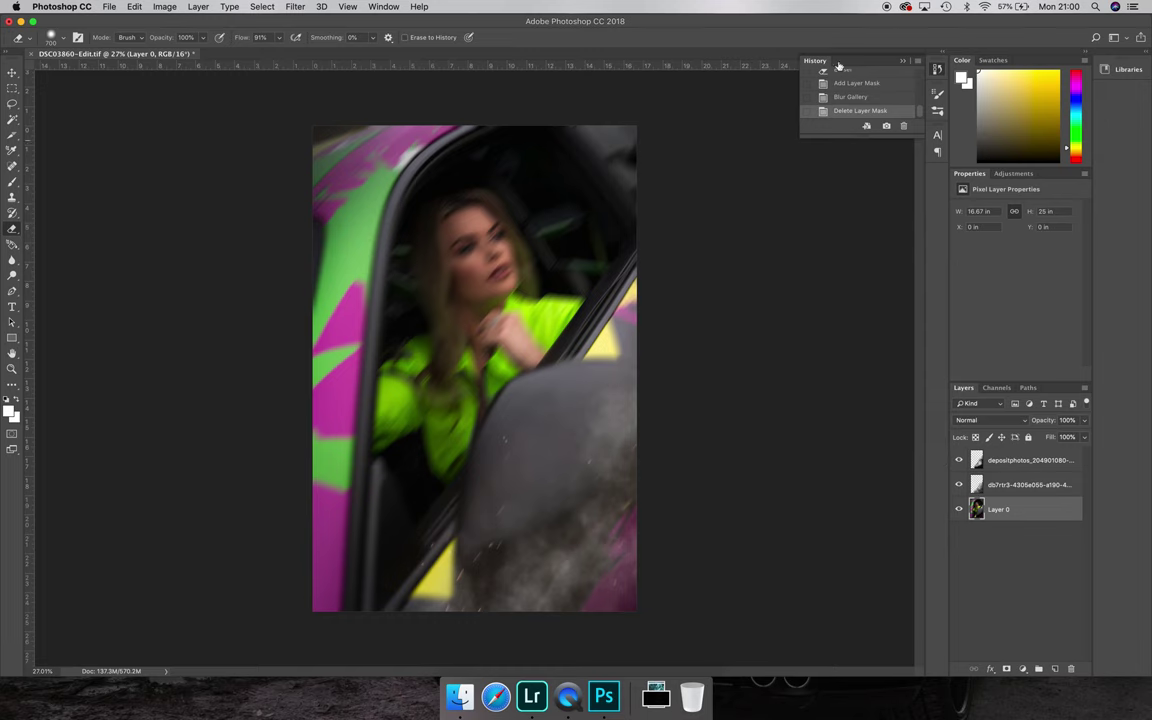
- Delete the Blur Gallery state from the History panel
{"action": "scroll", "coordinate": [843, 98], "scroll_direction": "up", "scroll_amount": 2}
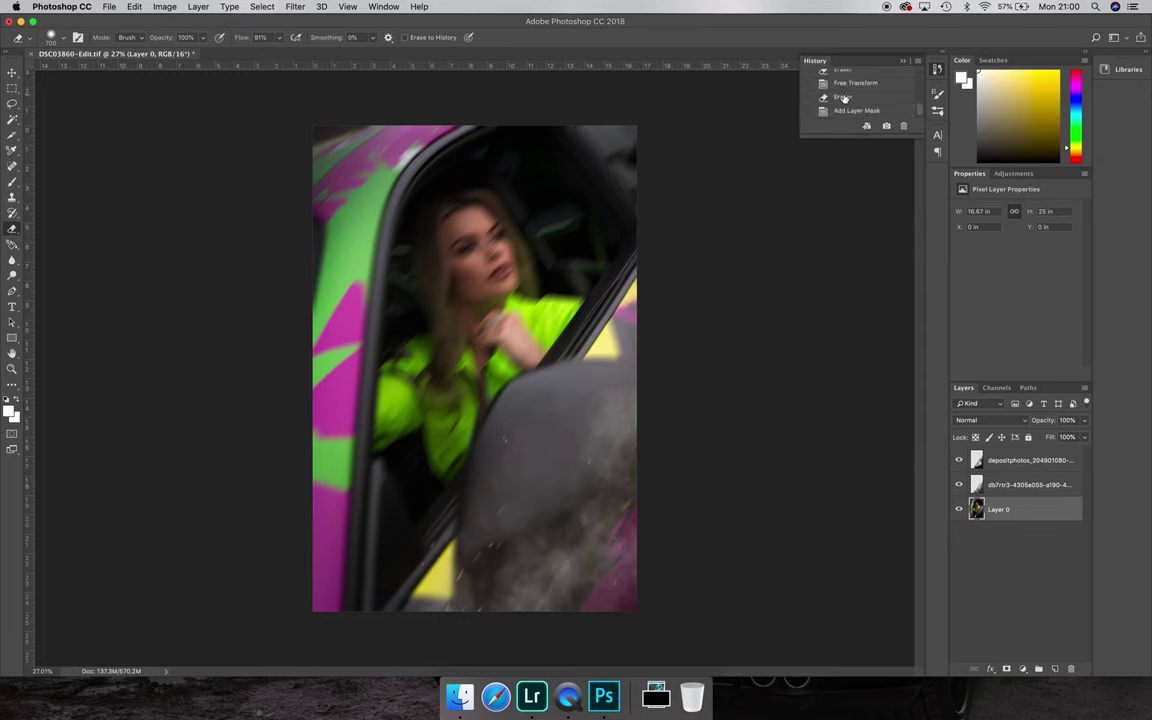
{"action": "scroll", "coordinate": [845, 99], "scroll_direction": "down", "scroll_amount": 1}
{"action": "scroll", "coordinate": [847, 101], "scroll_direction": "down", "scroll_amount": 2}
{"action": "scroll", "coordinate": [847, 101], "scroll_direction": "down", "scroll_amount": 3}
{"action": "left_click", "coordinate": [849, 98]}
{"action": "right_click", "coordinate": [849, 98]}
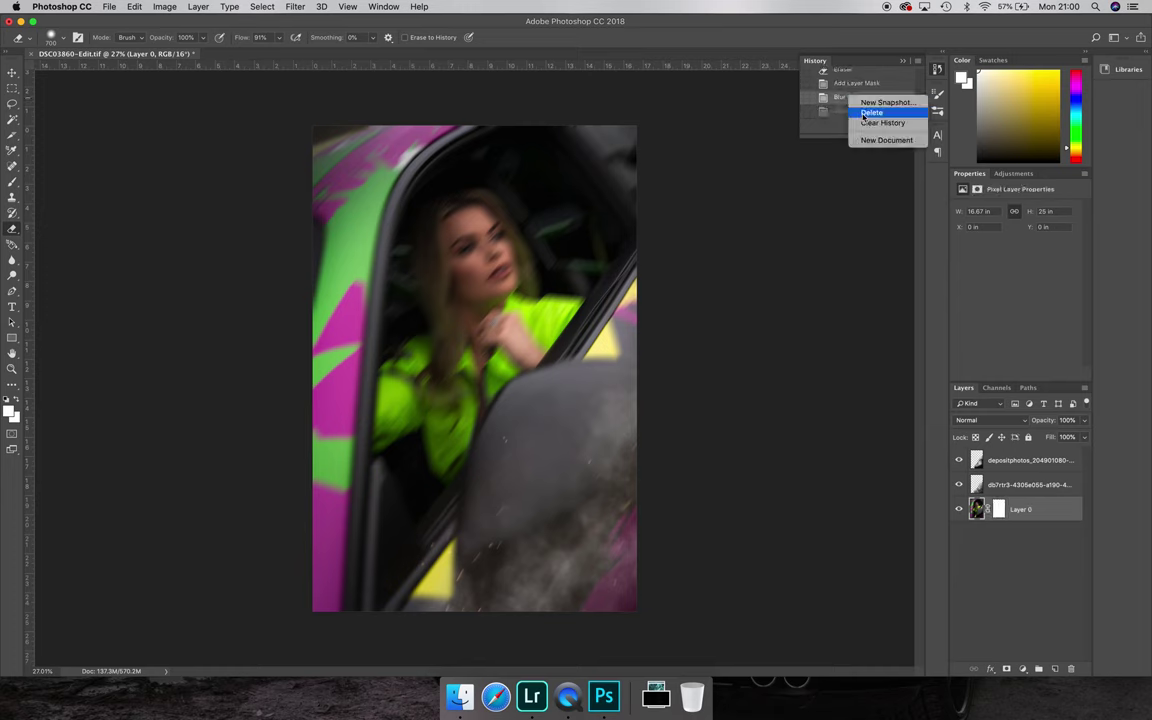
{"action": "left_click", "coordinate": [861, 110]}
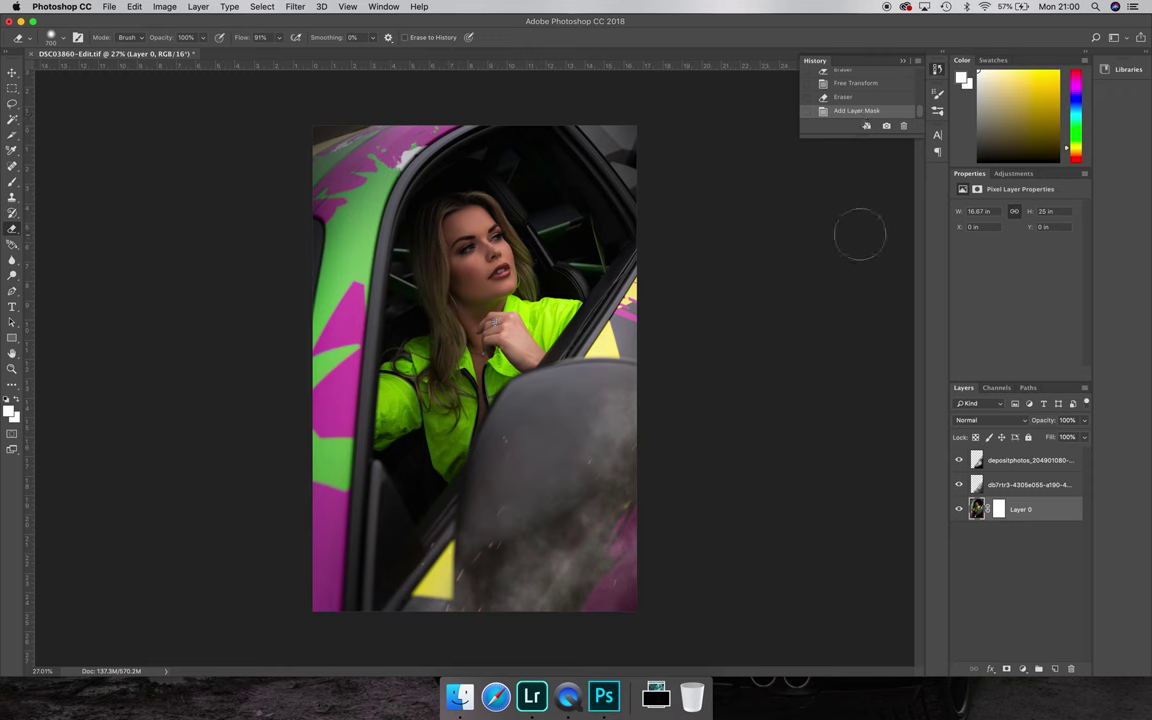
- Delete Layer 0's mask and cancel the free transform
{"action": "left_click", "coordinate": [1001, 510]}
{"action": "right_click", "coordinate": [1000, 511]}
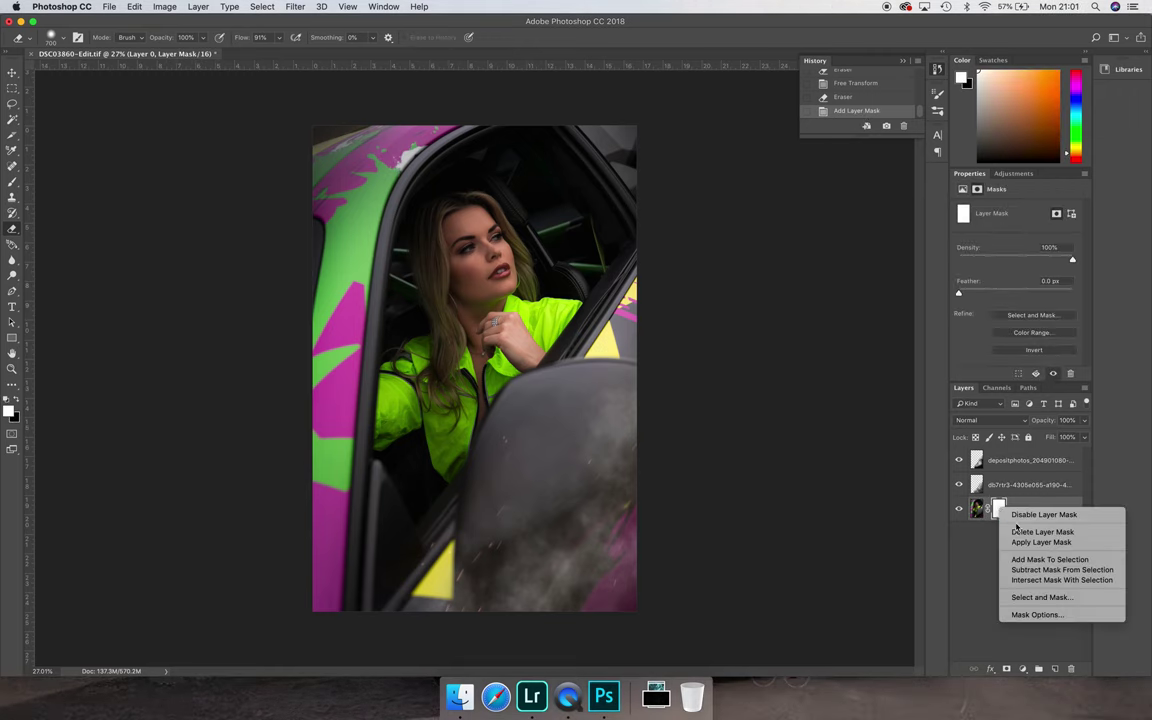
{"action": "left_click", "coordinate": [1012, 531]}
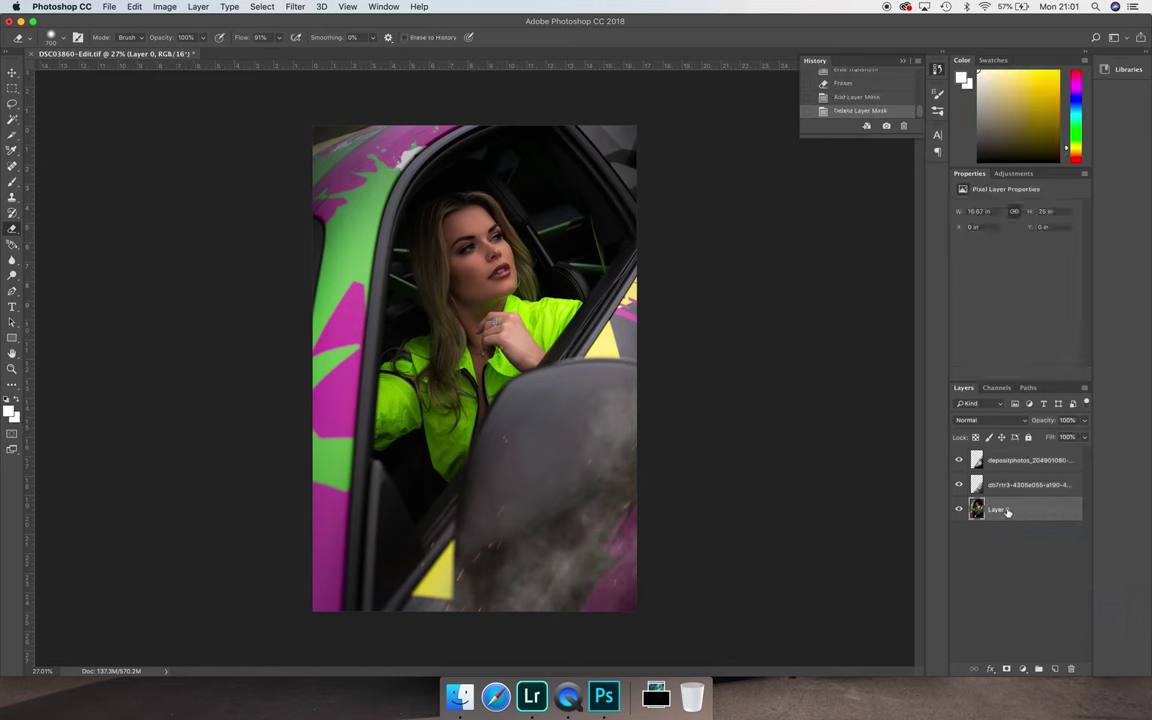
{"action": "key", "text": "ctrl+t"}
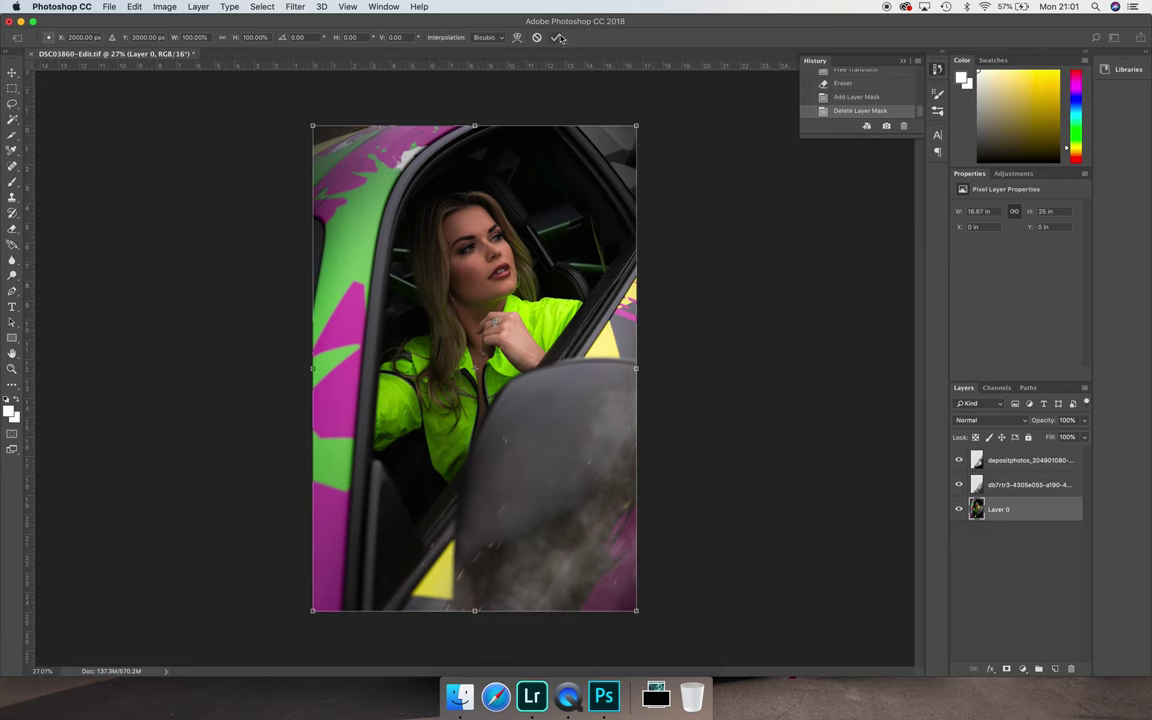
{"action": "left_click", "coordinate": [536, 37]}
- Duplicate Layer 0 as 'Layer 0 copy'
{"action": "right_click", "coordinate": [1000, 509]}
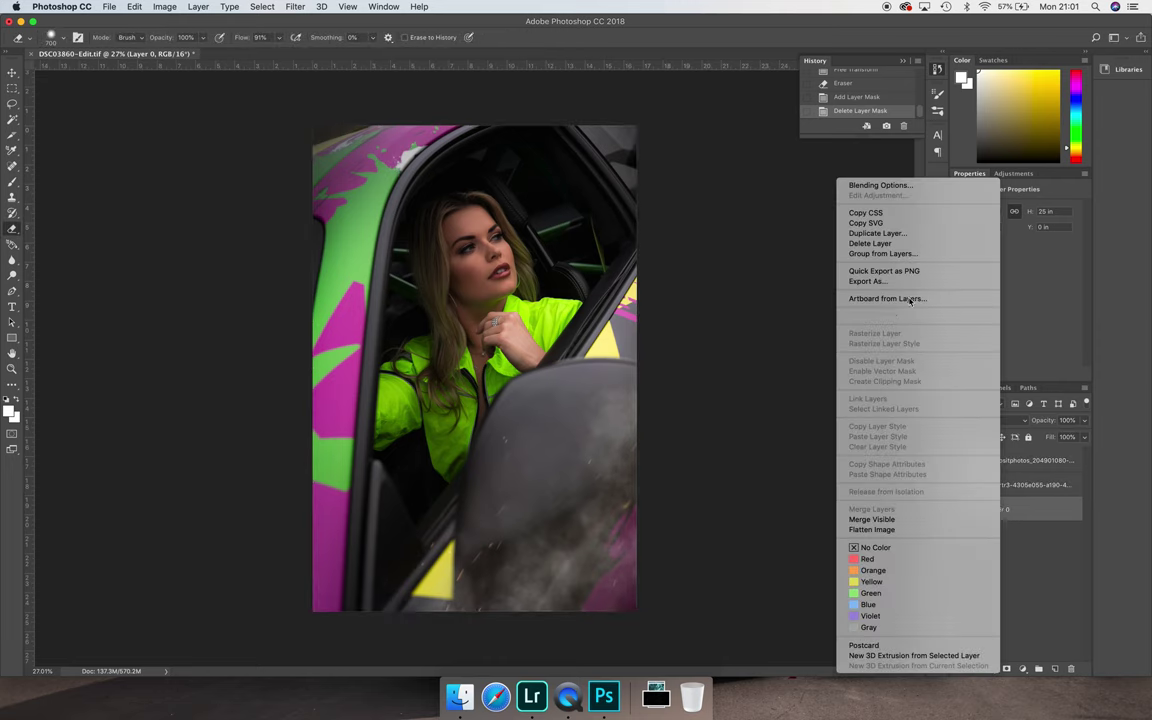
{"action": "left_click", "coordinate": [892, 233]}
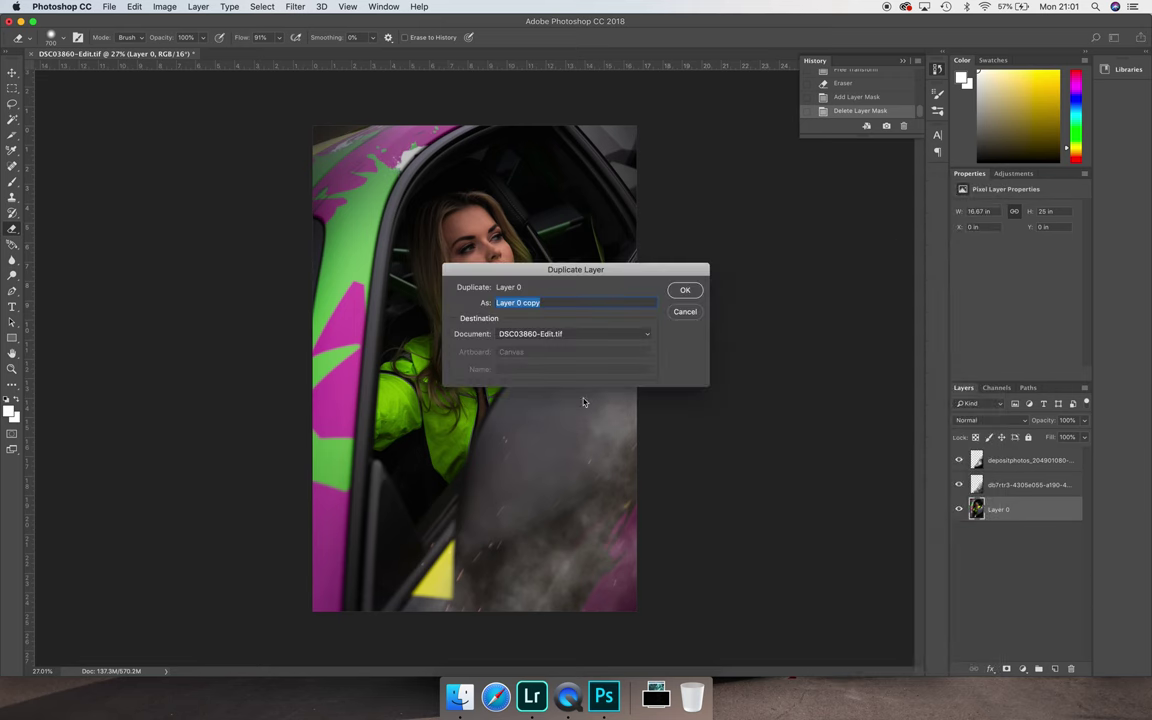
{"action": "left_click", "coordinate": [684, 290]}
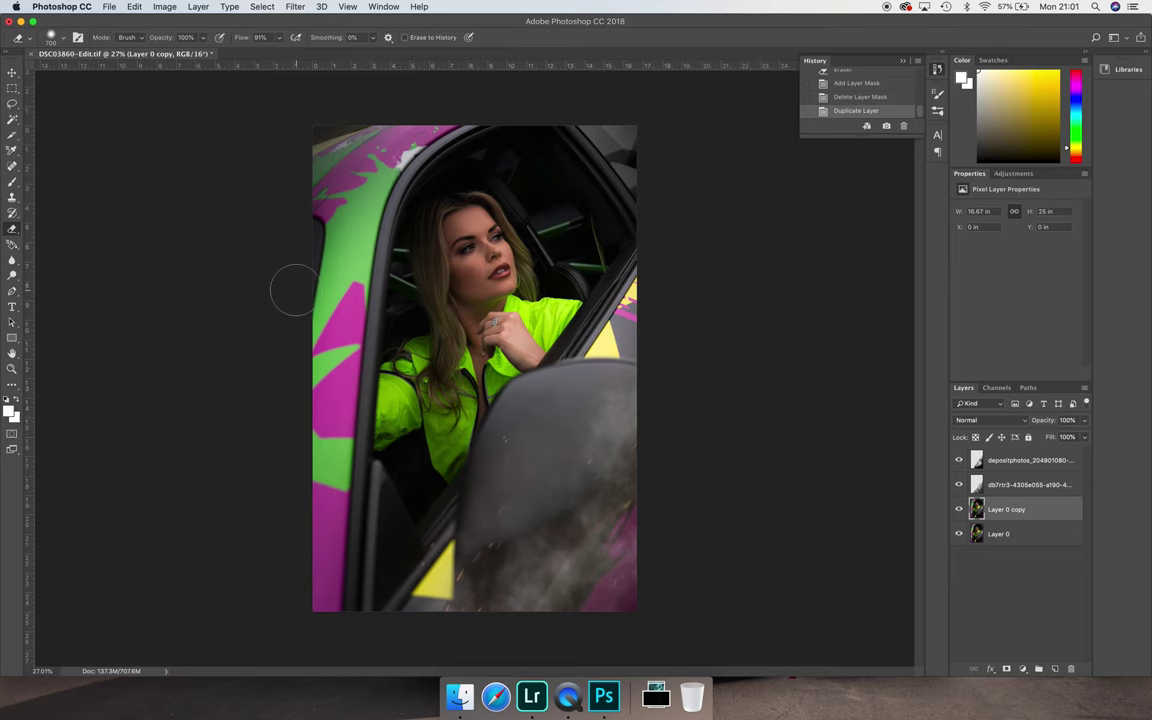
{"action": "right_click", "coordinate": [1027, 510]}
{"action": "left_click", "coordinate": [838, 392]}
- Add a white mask to Layer 0 copy and launch Blur Gallery > Path Blur
{"action": "left_click", "coordinate": [1007, 669]}
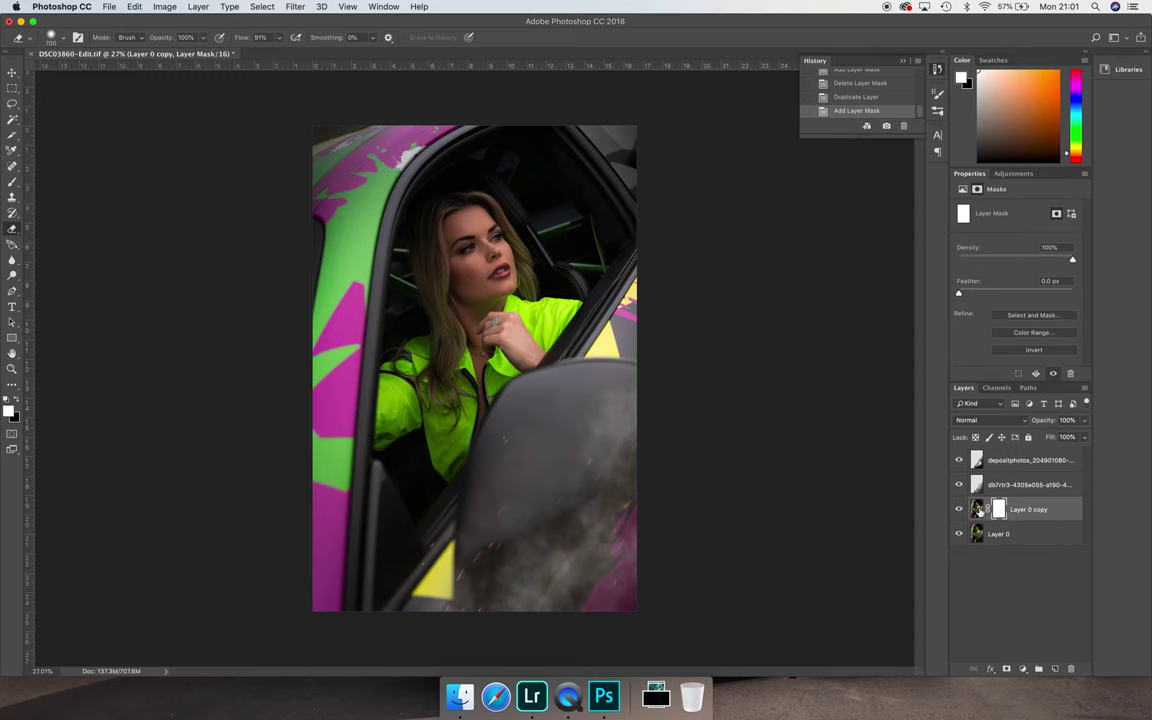
{"action": "left_click", "coordinate": [295, 7]}
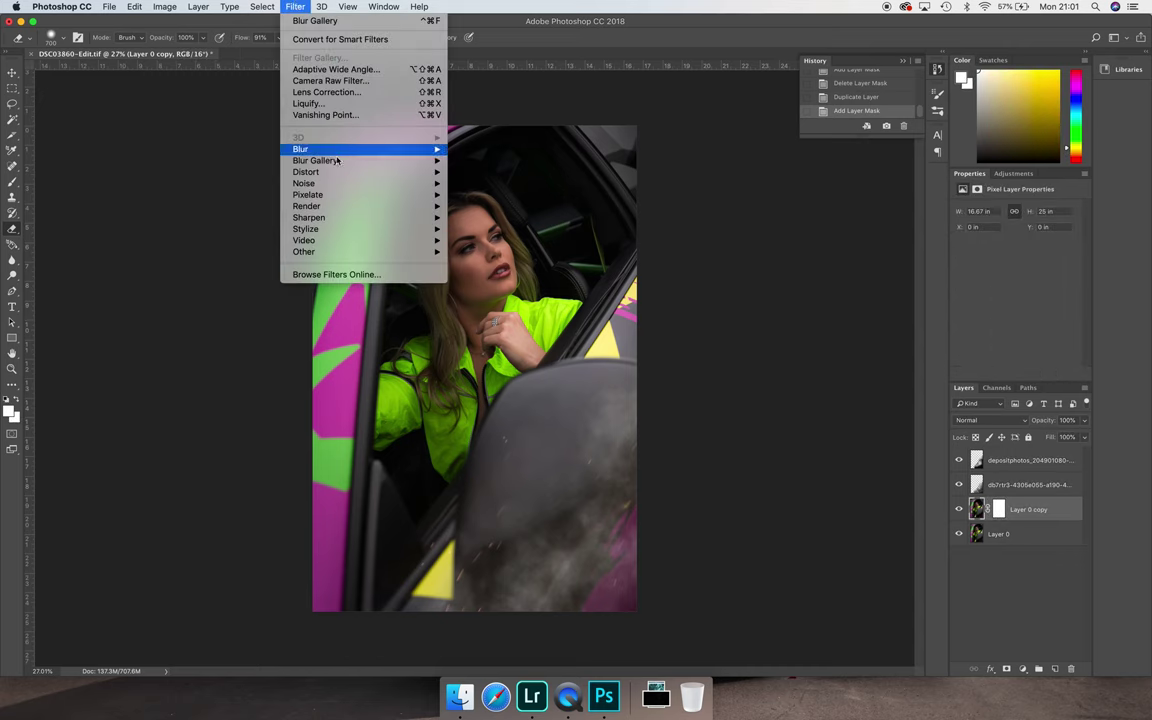
{"action": "mouse_move", "coordinate": [346, 188]}
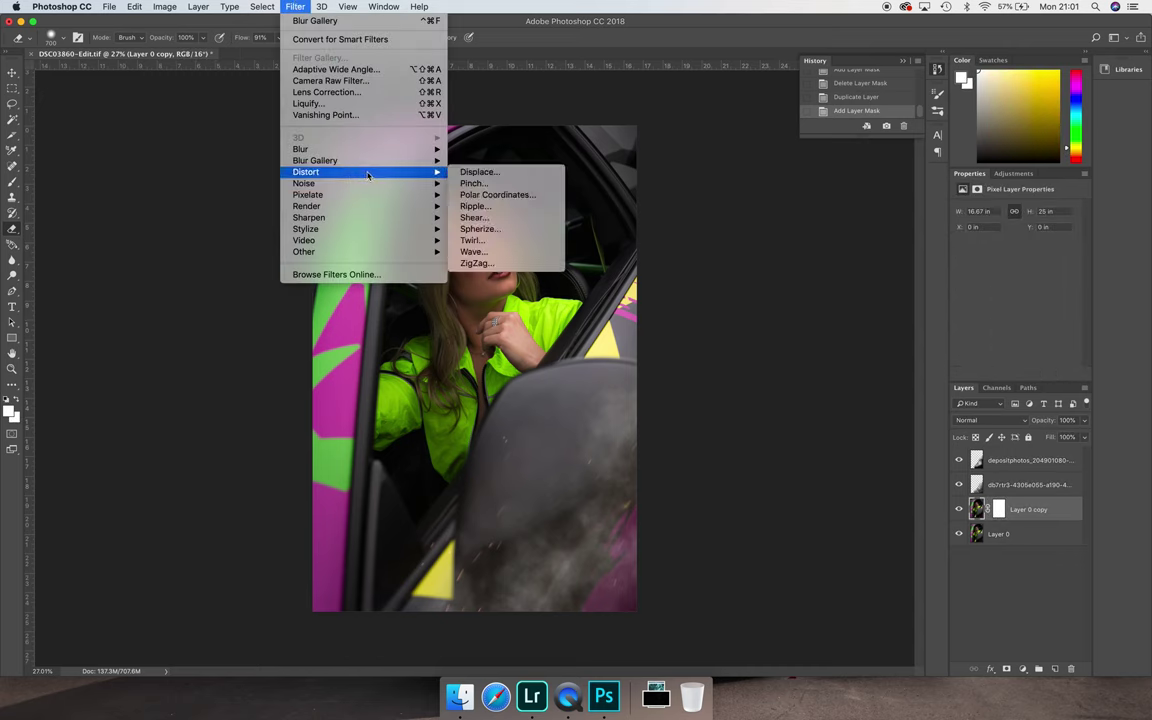
{"action": "mouse_move", "coordinate": [340, 160]}
{"action": "left_click", "coordinate": [479, 194]}
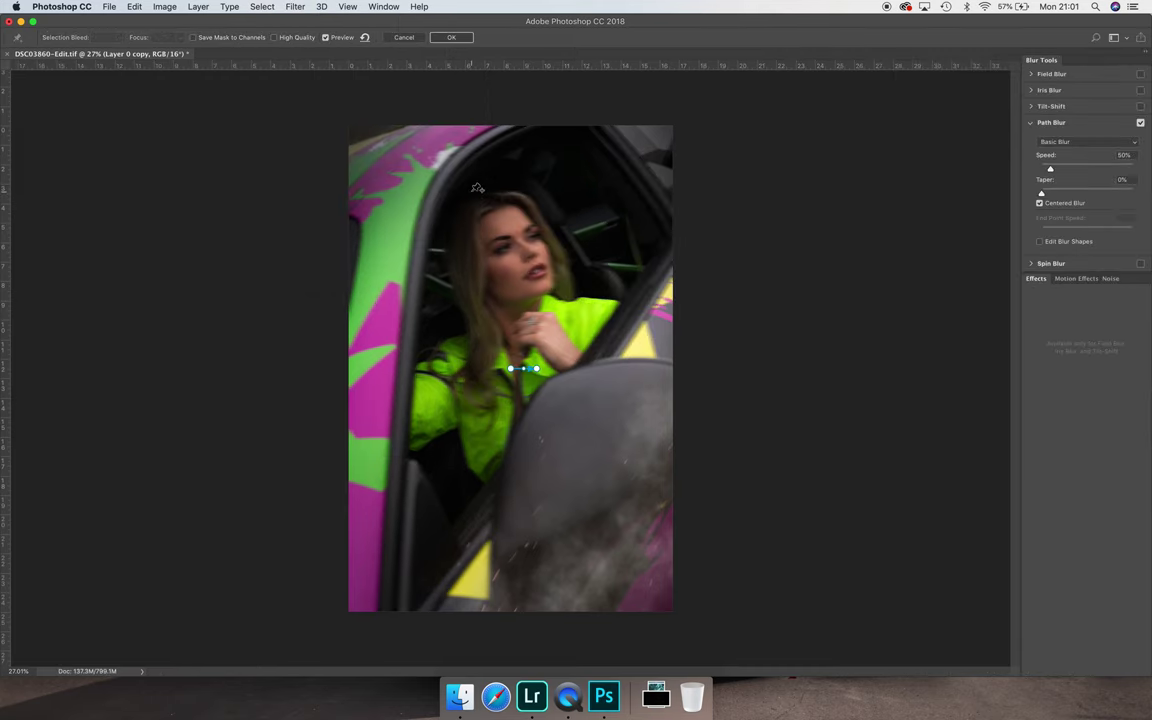
- Draw two diagonal blur paths and set Speed to 121% and Taper to 8%
{"action": "left_click_drag", "start_coordinate": [511, 368], "coordinate": [523, 660]}
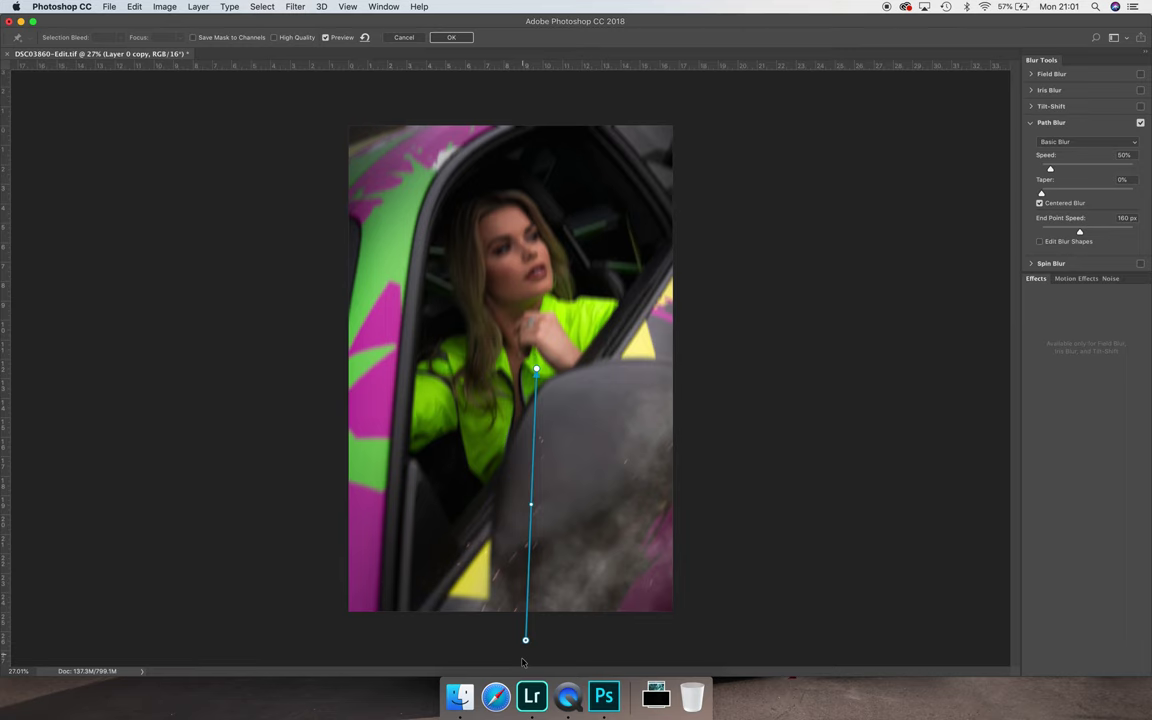
{"action": "left_click_drag", "start_coordinate": [536, 370], "coordinate": [738, 354]}
{"action": "left_click", "coordinate": [270, 332]}
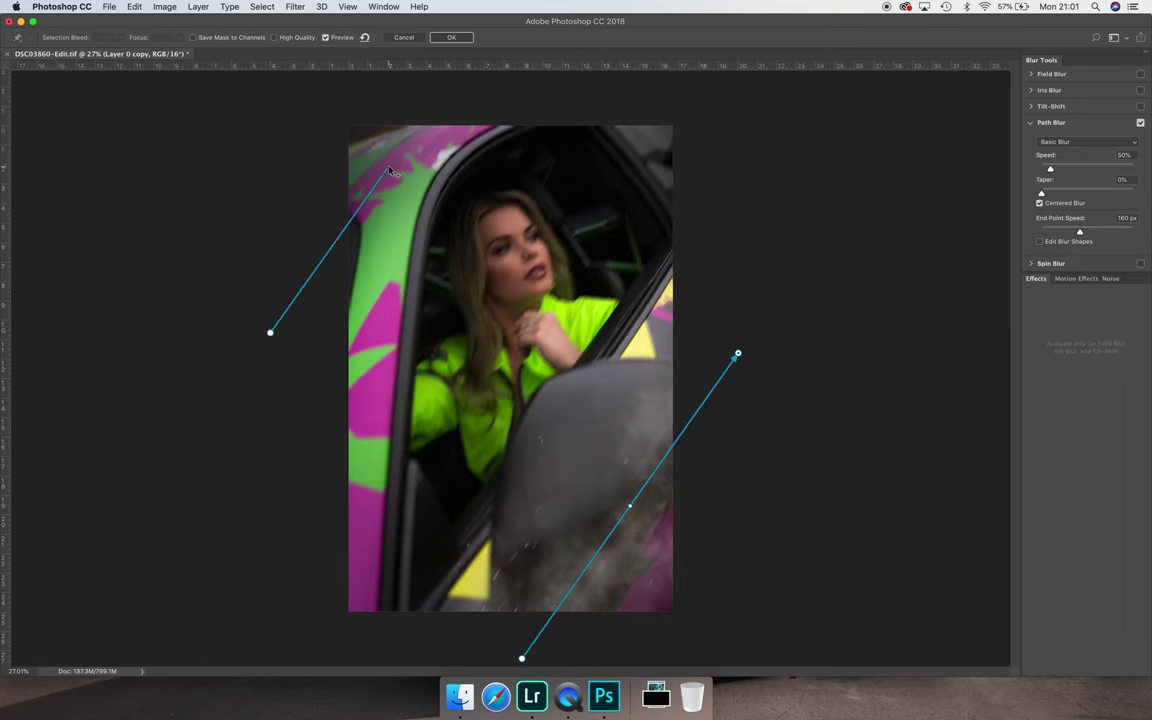
{"action": "double_click", "coordinate": [436, 106]}
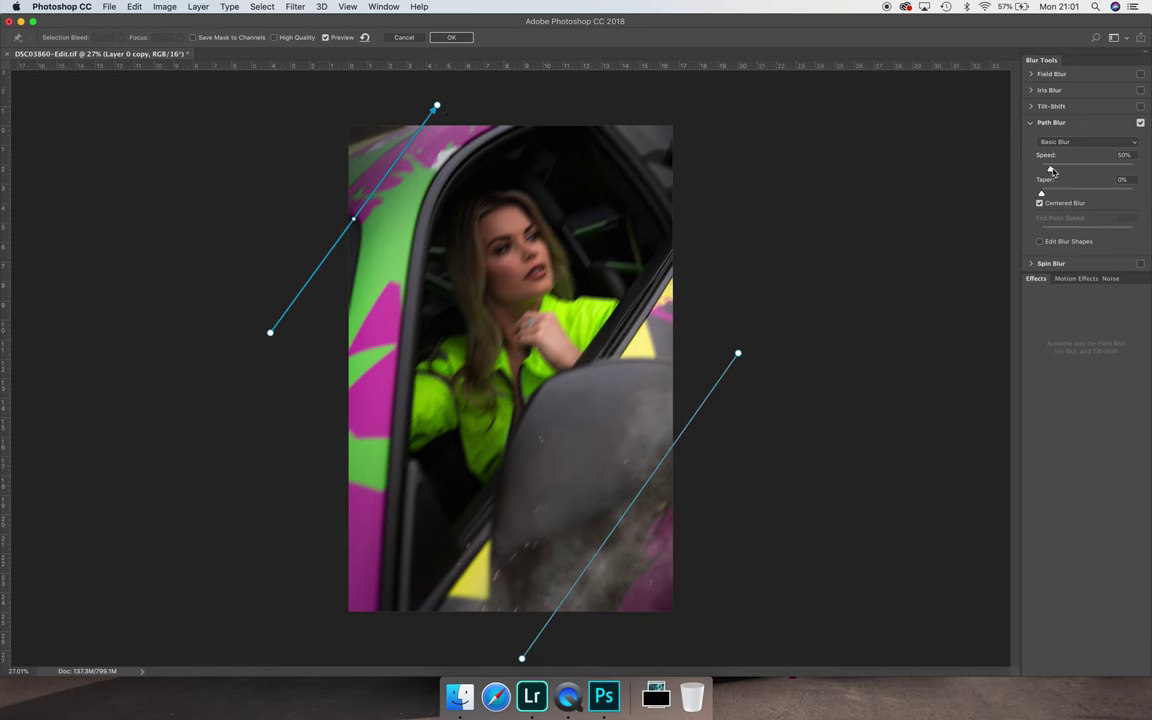
{"action": "left_click_drag", "start_coordinate": [1051, 169], "coordinate": [1057, 195]}
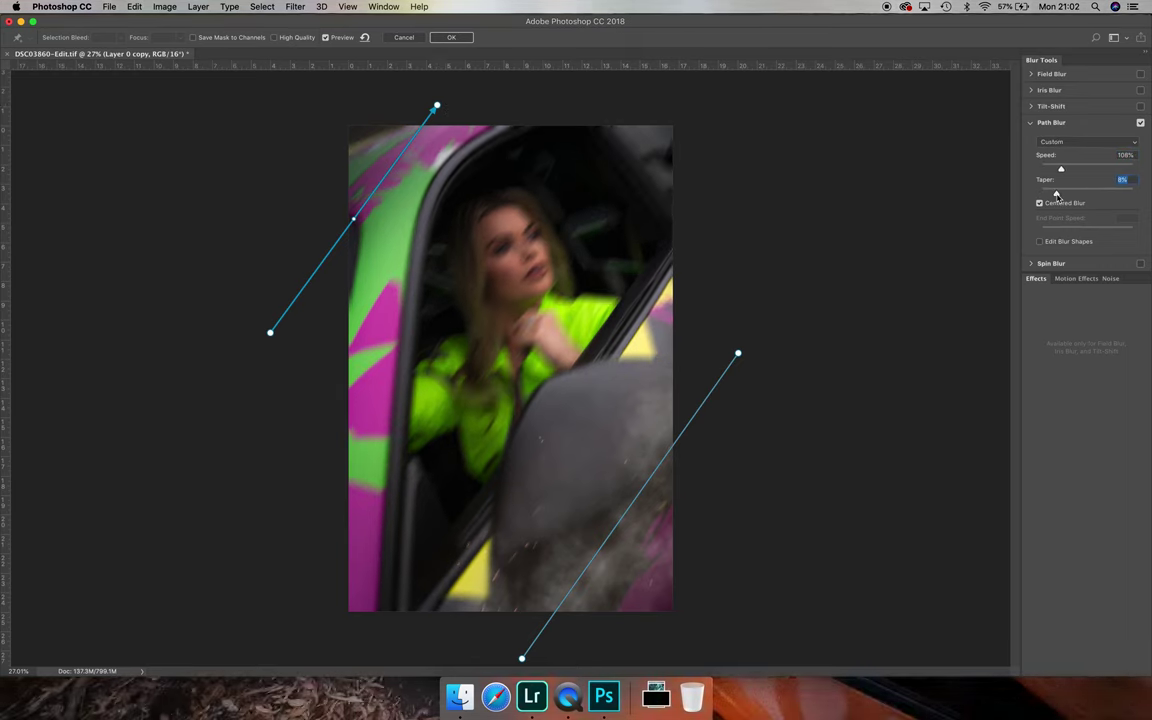
{"action": "left_click_drag", "start_coordinate": [1061, 169], "coordinate": [1068, 175]}
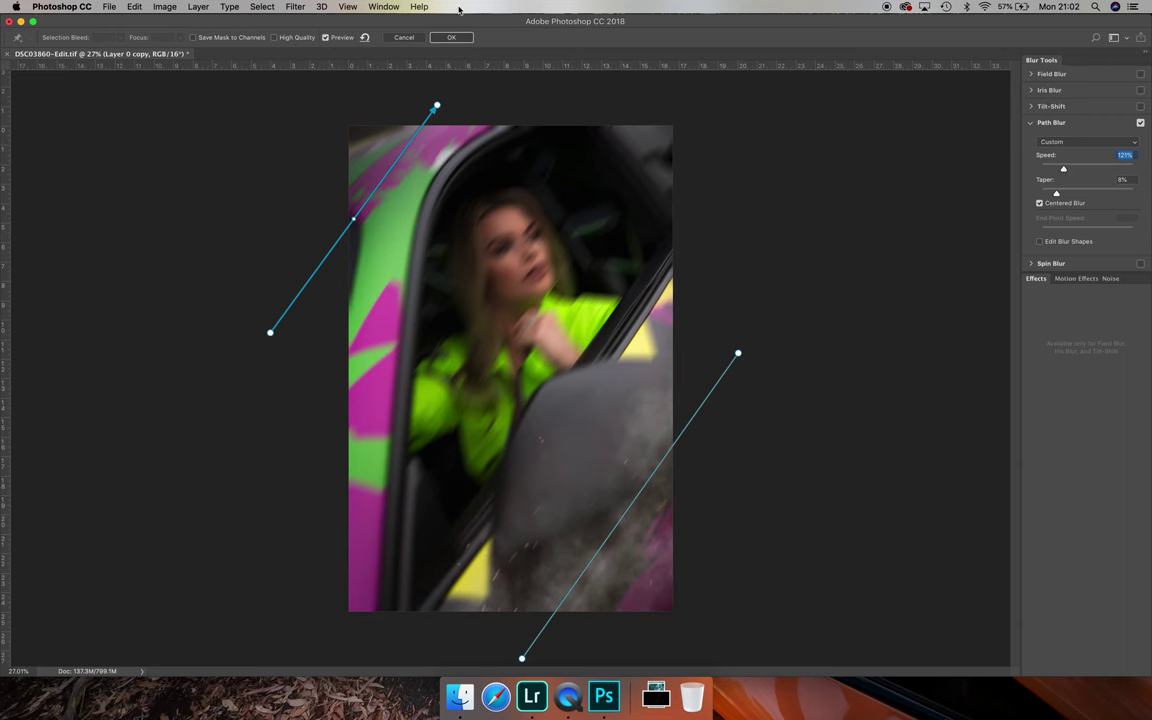
- Confirm the Path Blur so it is applied to Layer 0 copy
{"action": "left_click", "coordinate": [452, 37]}
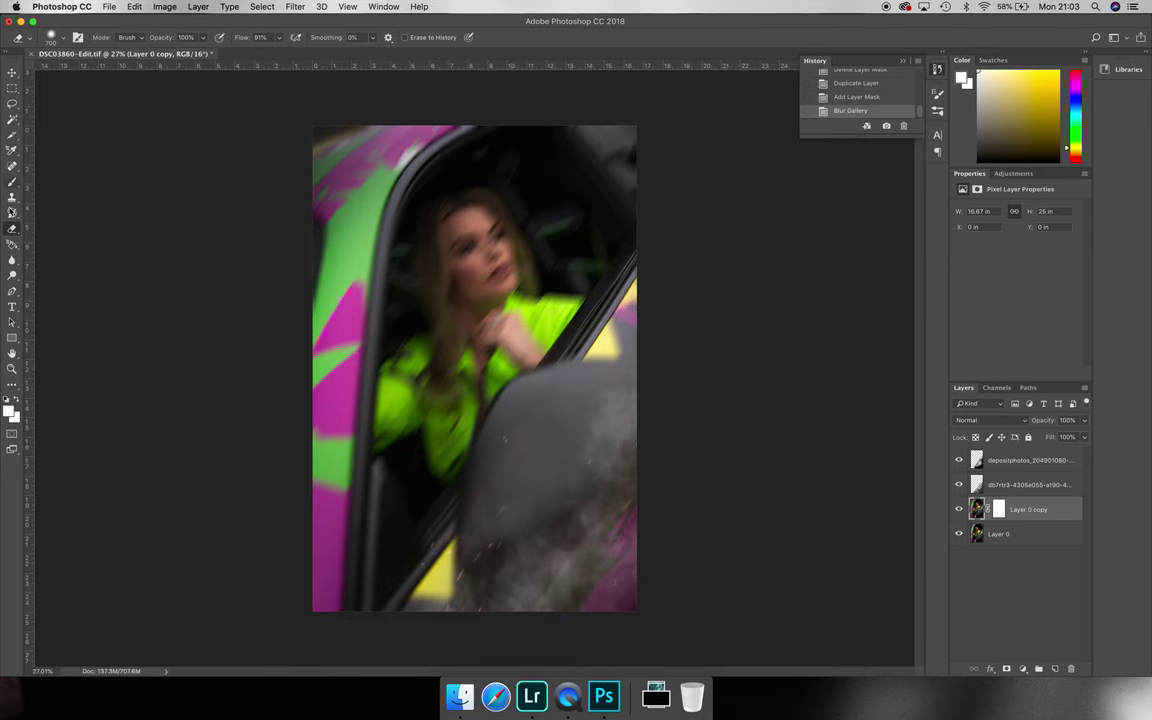
- Erase the blur over the woman's face, hair and hand, then lower eraser Flow to 6%
{"action": "left_click", "coordinate": [13, 229]}
{"action": "mouse_move", "coordinate": [431, 259]}
{"action": "left_mouse_down"}
{"action": "mouse_move", "coordinate": [414, 249]}
{"action": "mouse_move", "coordinate": [472, 266]}
{"action": "mouse_move", "coordinate": [400, 200]}
{"action": "mouse_move", "coordinate": [430, 150]}
{"action": "mouse_move", "coordinate": [472, 148]}
{"action": "mouse_move", "coordinate": [500, 178]}
{"action": "left_mouse_up"}
{"action": "mouse_move", "coordinate": [587, 233]}
{"action": "left_mouse_down"}
{"action": "mouse_move", "coordinate": [530, 245]}
{"action": "mouse_move", "coordinate": [483, 305]}
{"action": "mouse_move", "coordinate": [519, 353]}
{"action": "mouse_move", "coordinate": [445, 330]}
{"action": "mouse_move", "coordinate": [410, 360]}
{"action": "mouse_move", "coordinate": [452, 422]}
{"action": "mouse_move", "coordinate": [396, 412]}
{"action": "mouse_move", "coordinate": [390, 443]}
{"action": "mouse_move", "coordinate": [370, 460]}
{"action": "mouse_move", "coordinate": [393, 470]}
{"action": "mouse_move", "coordinate": [360, 422]}
{"action": "mouse_move", "coordinate": [370, 405]}
{"action": "mouse_move", "coordinate": [360, 340]}
{"action": "mouse_move", "coordinate": [404, 362]}
{"action": "mouse_move", "coordinate": [404, 257]}
{"action": "mouse_move", "coordinate": [432, 200]}
{"action": "mouse_move", "coordinate": [487, 210]}
{"action": "mouse_move", "coordinate": [390, 215]}
{"action": "mouse_move", "coordinate": [415, 300]}
{"action": "mouse_move", "coordinate": [522, 289]}
{"action": "mouse_move", "coordinate": [460, 256]}
{"action": "mouse_move", "coordinate": [465, 173]}
{"action": "left_mouse_up"}
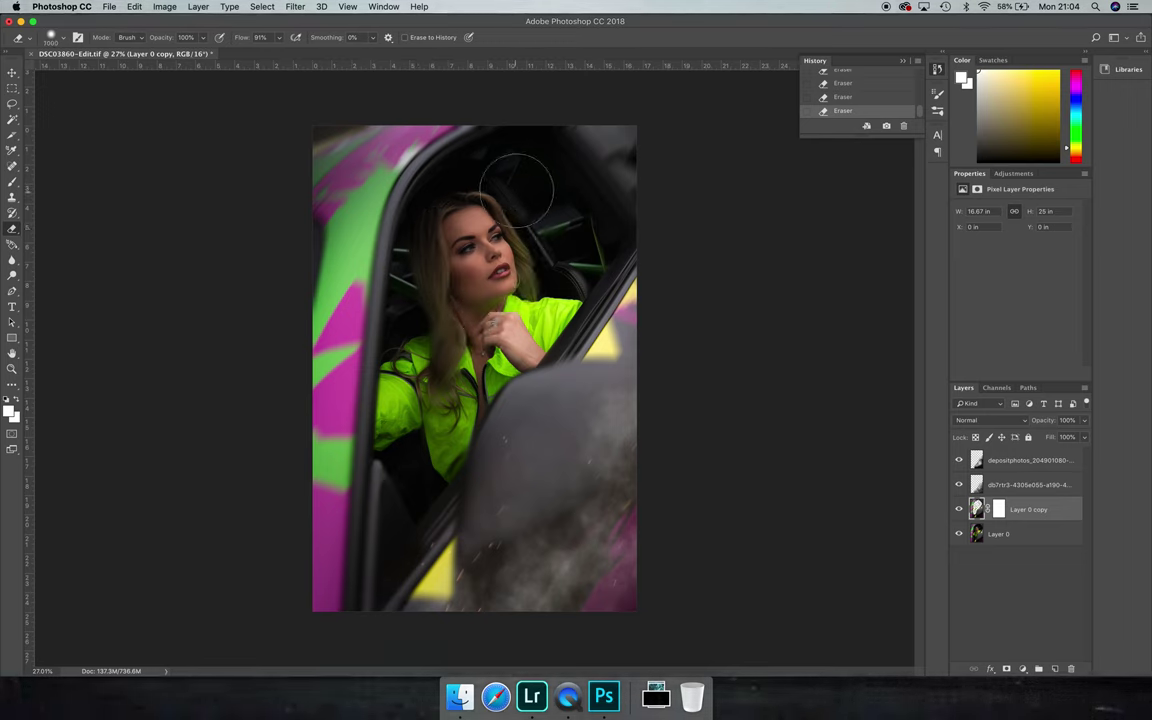
{"action": "mouse_move", "coordinate": [538, 230]}
{"action": "left_mouse_down"}
{"action": "mouse_move", "coordinate": [485, 235]}
{"action": "mouse_move", "coordinate": [512, 245]}
{"action": "mouse_move", "coordinate": [490, 255]}
{"action": "mouse_move", "coordinate": [455, 340]}
{"action": "mouse_move", "coordinate": [410, 365]}
{"action": "mouse_move", "coordinate": [415, 355]}
{"action": "mouse_move", "coordinate": [412, 385]}
{"action": "mouse_move", "coordinate": [452, 458]}
{"action": "left_mouse_up"}
{"action": "left_click", "coordinate": [280, 38]}
{"action": "left_click_drag", "start_coordinate": [237, 56], "coordinate": [229, 56]}
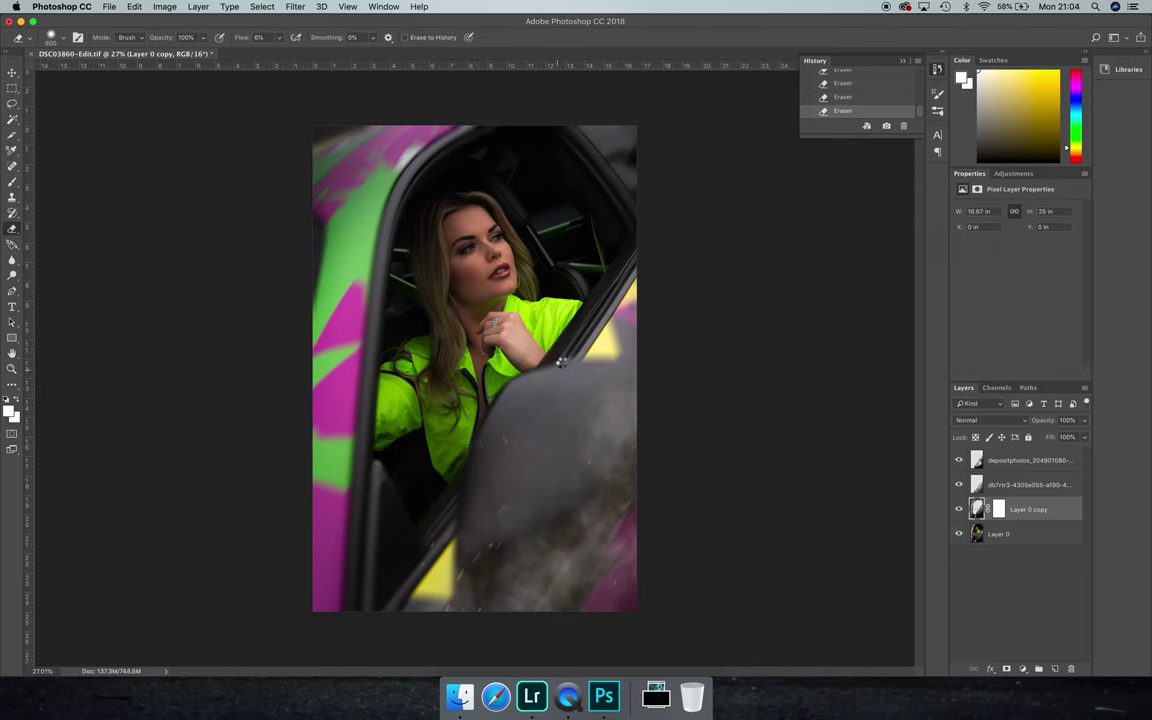
- Raise the eraser Flow to 12% and select the Screen-mode smoke layer
{"action": "left_click", "coordinate": [278, 38]}
{"action": "left_click_drag", "start_coordinate": [280, 54], "coordinate": [285, 54]}
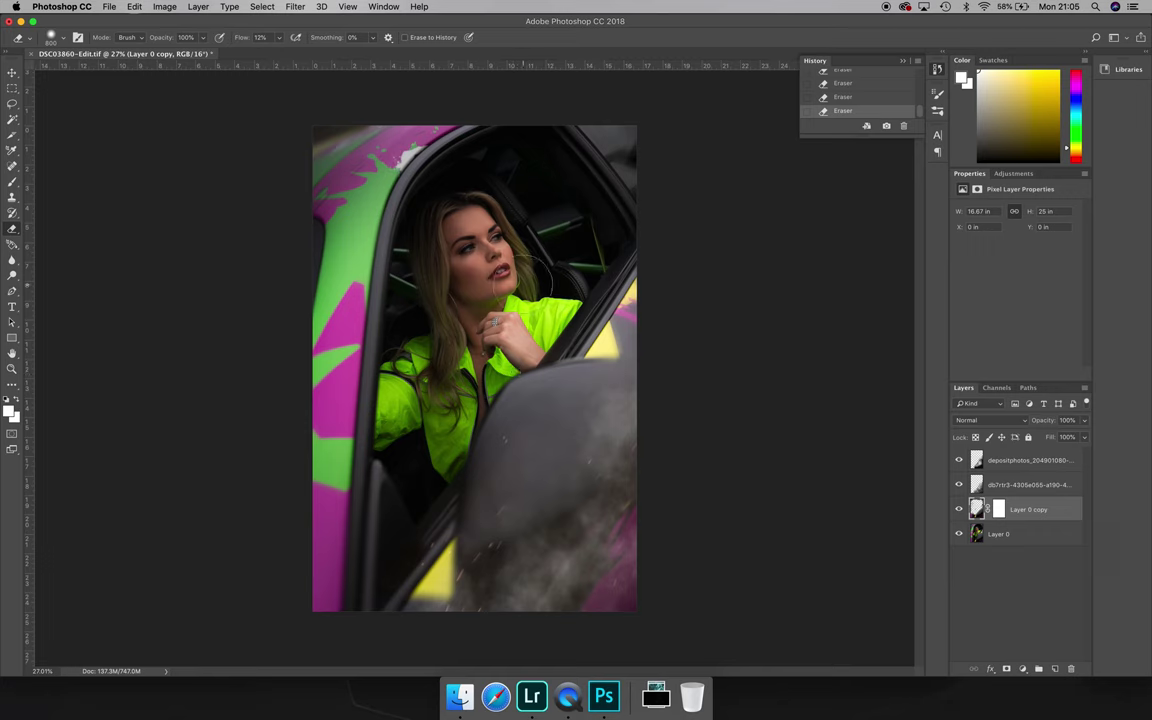
{"action": "left_click", "coordinate": [1023, 486]}
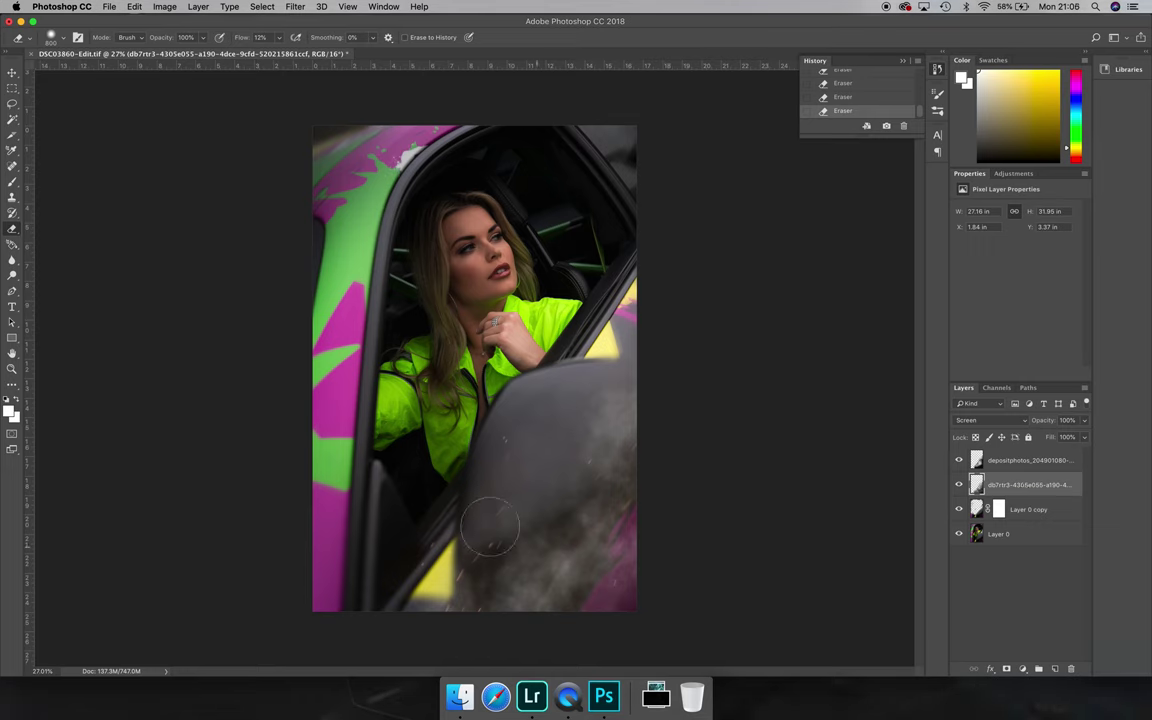
- Add a layer mask to the smoke layer and target its pixels again
{"action": "right_click", "coordinate": [1005, 484]}
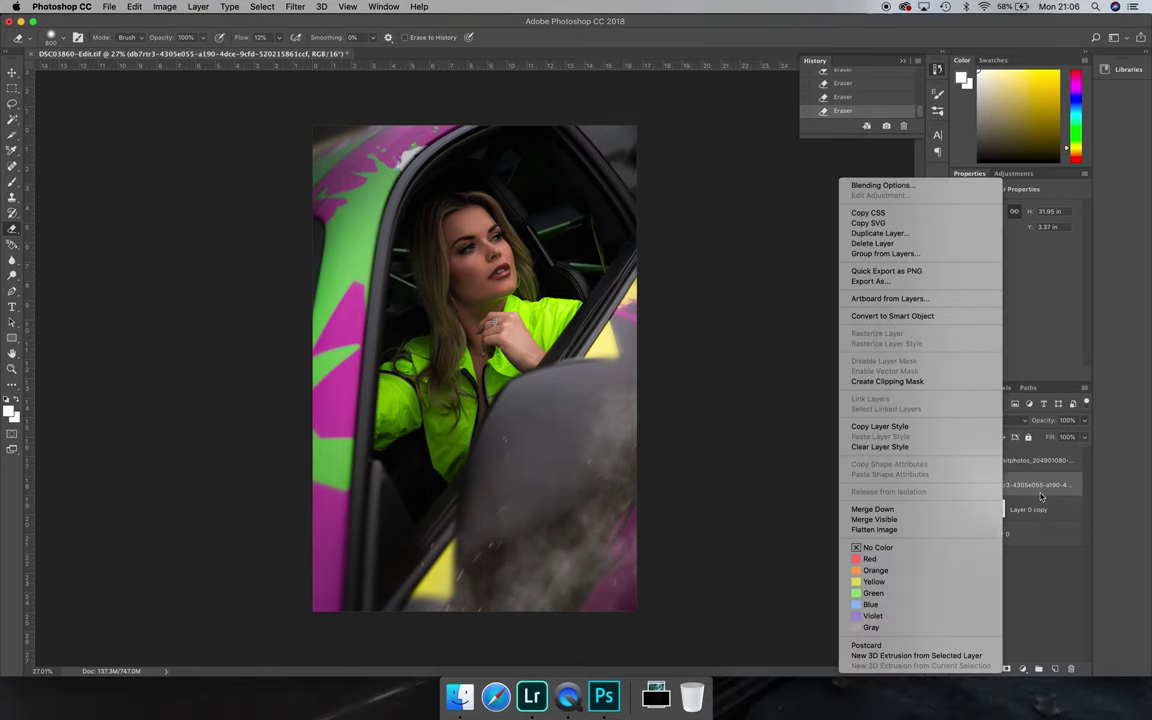
{"action": "key", "text": "Escape"}
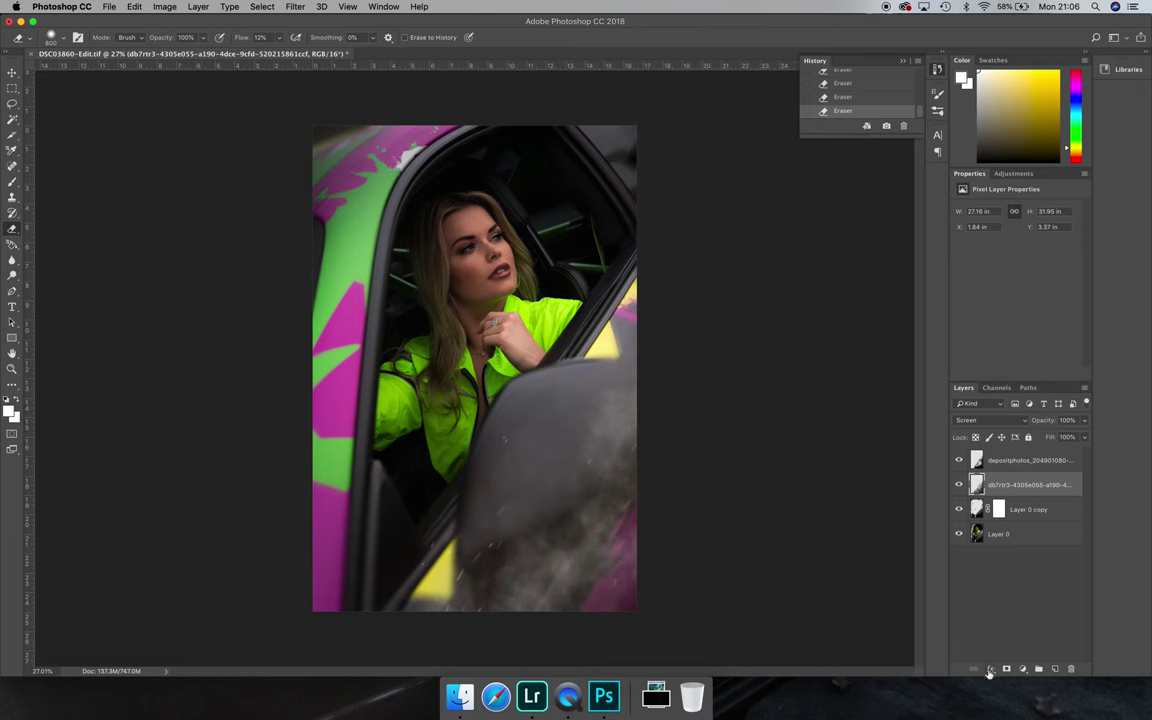
{"action": "left_click", "coordinate": [1006, 668]}
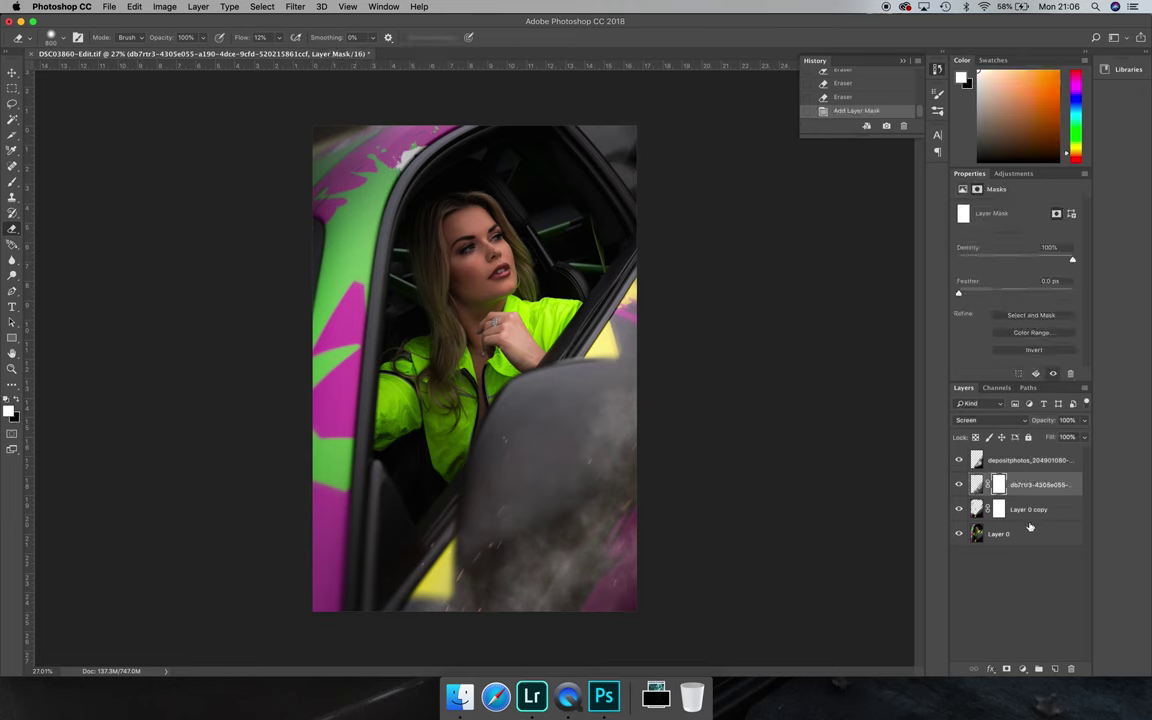
{"action": "key", "text": "super+2"}
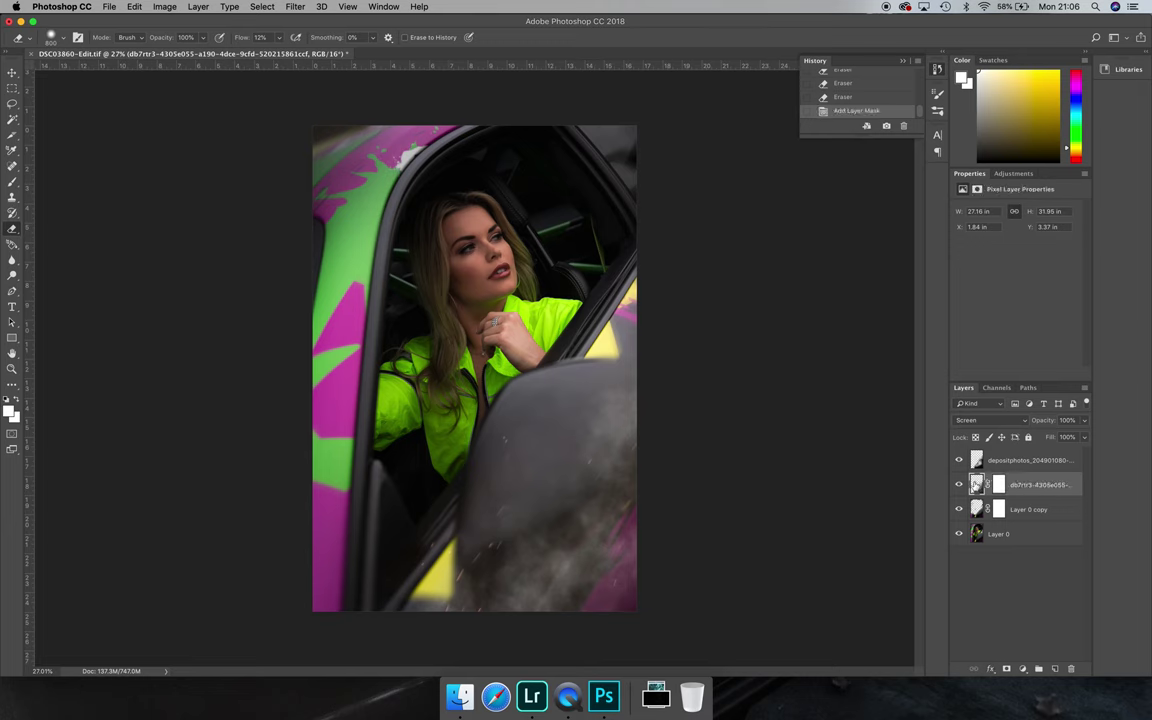
- Apply a diagonal Path Blur at Speed 105% to the smoke layer
{"action": "left_click", "coordinate": [262, 6]}
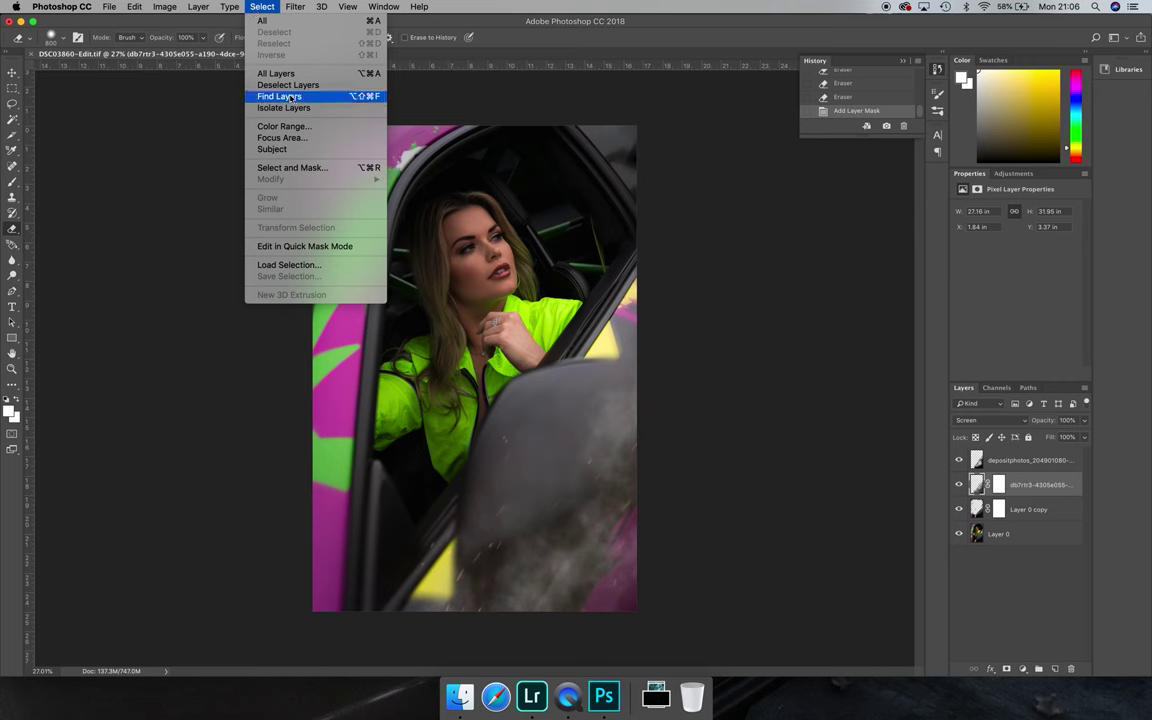
{"action": "mouse_move", "coordinate": [216, 5]}
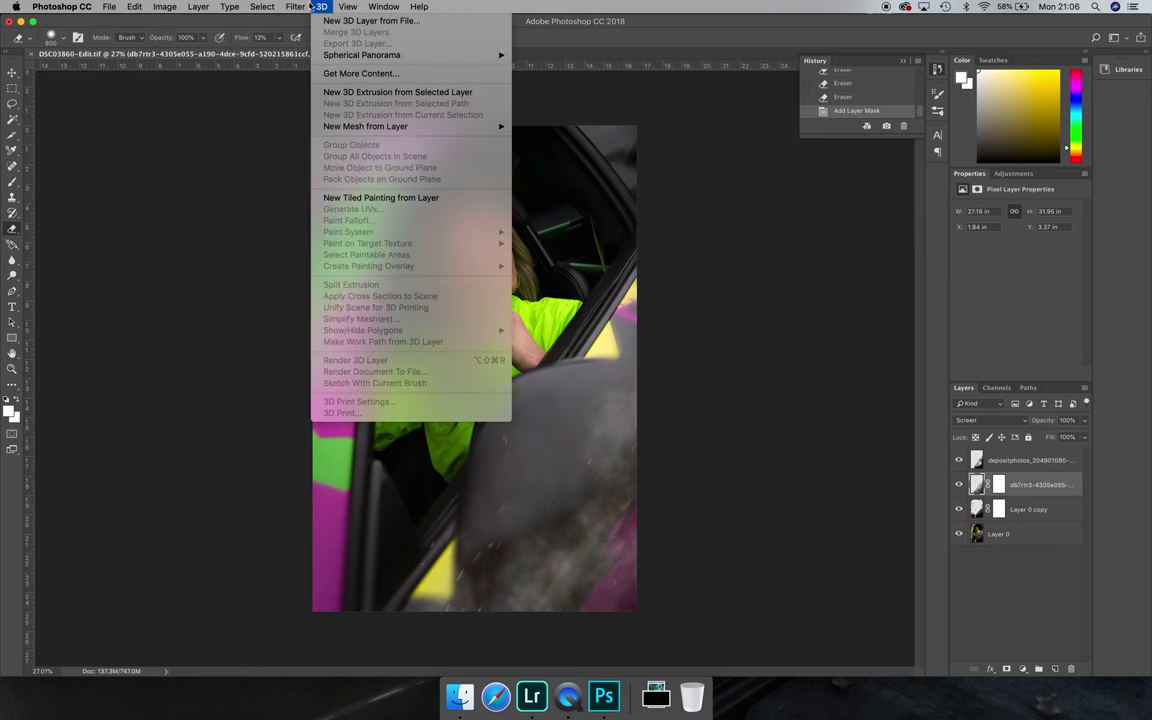
{"action": "mouse_move", "coordinate": [295, 6]}
{"action": "mouse_move", "coordinate": [340, 160]}
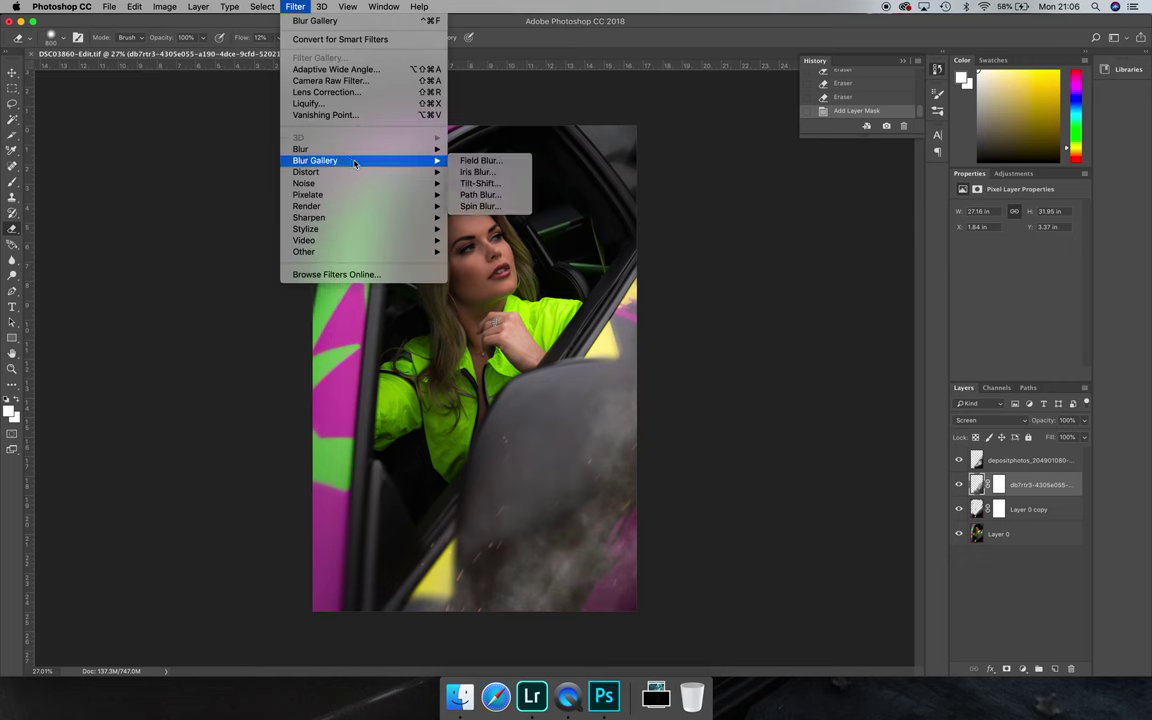
{"action": "left_click", "coordinate": [483, 192]}
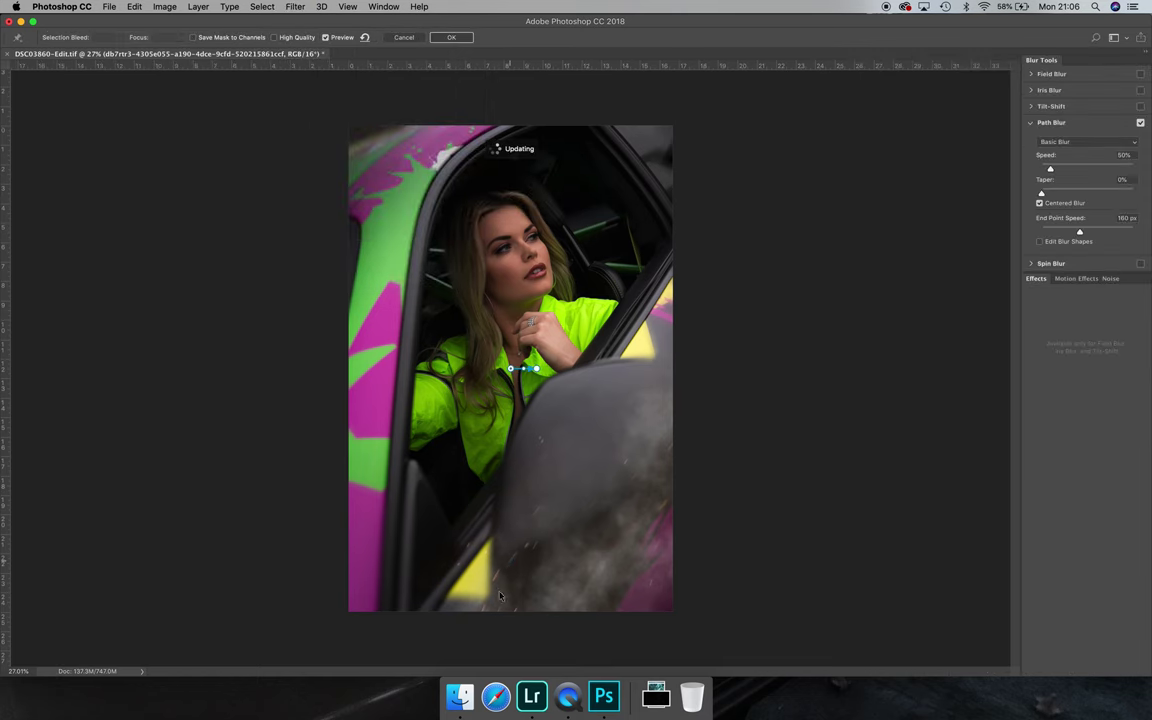
{"action": "left_click_drag", "start_coordinate": [511, 370], "coordinate": [481, 622]}
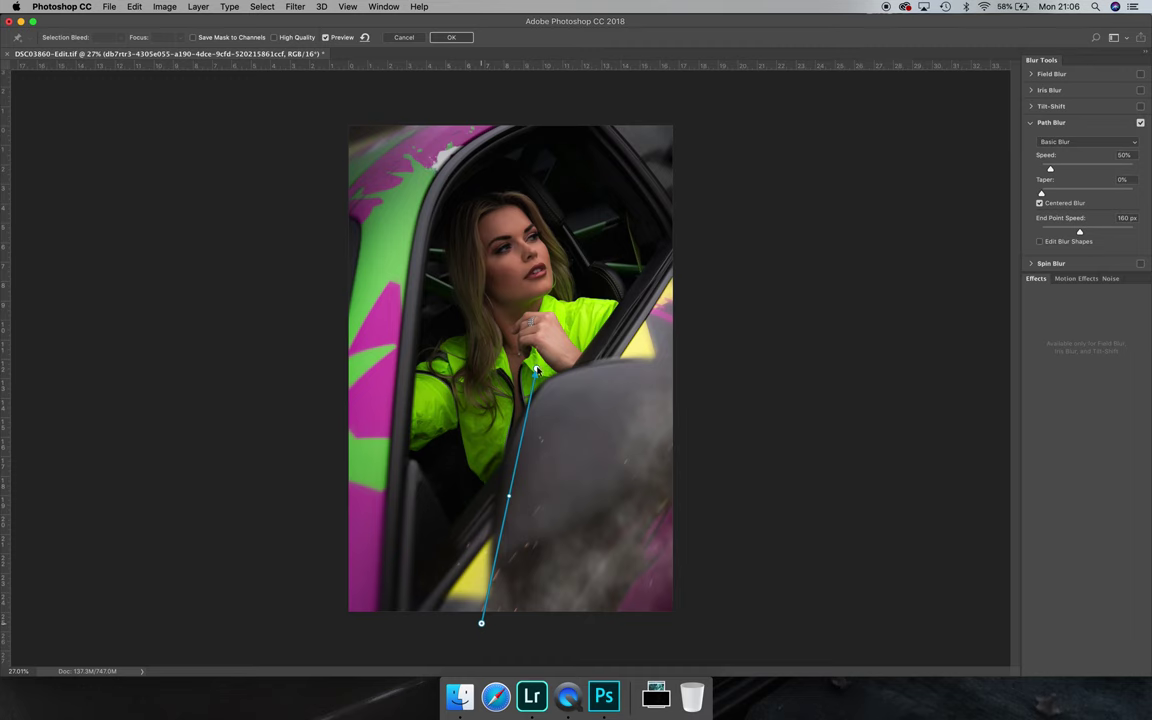
{"action": "left_click_drag", "start_coordinate": [536, 370], "coordinate": [762, 330]}
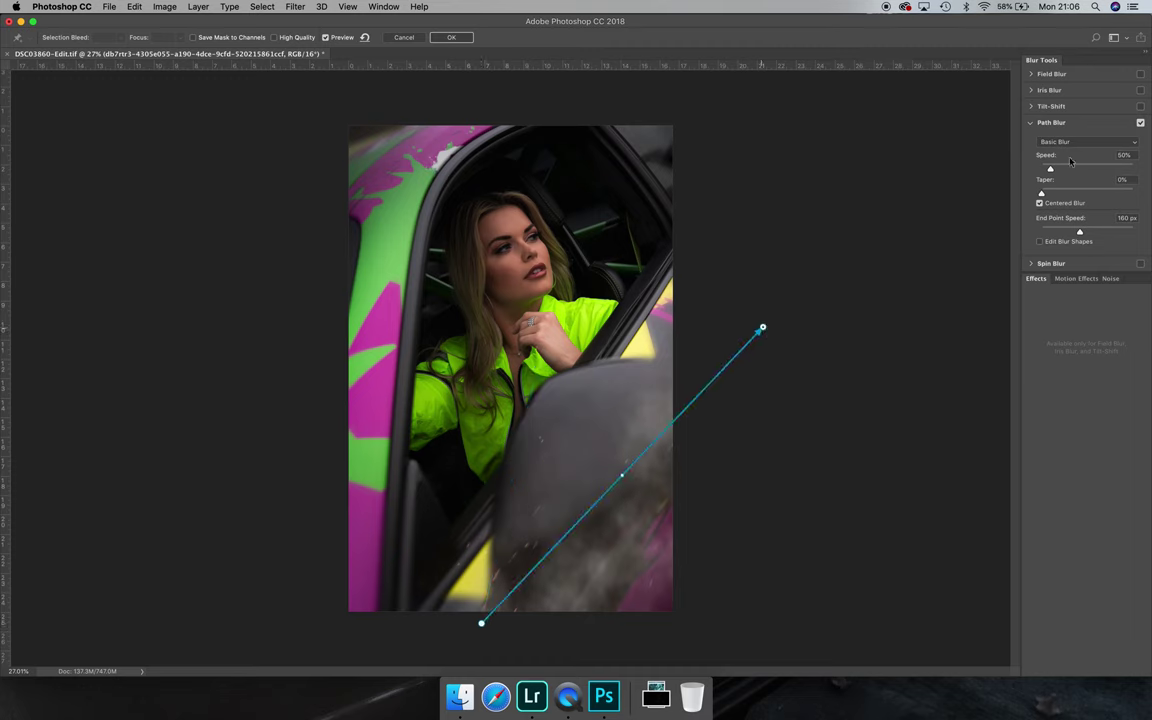
{"action": "left_click_drag", "start_coordinate": [1050, 168], "coordinate": [1062, 171]}
{"action": "left_click", "coordinate": [458, 40]}
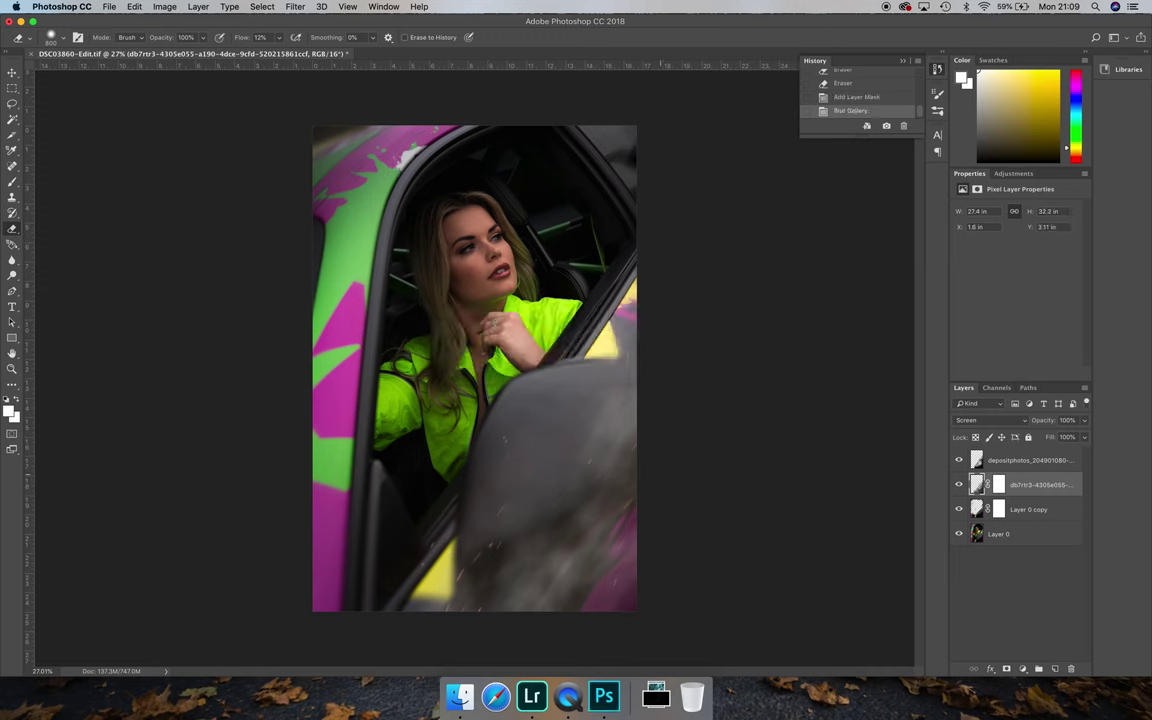
- Add a Hue/Saturation adjustment layer clipped to the smoke layer
{"action": "left_click", "coordinate": [1022, 668]}
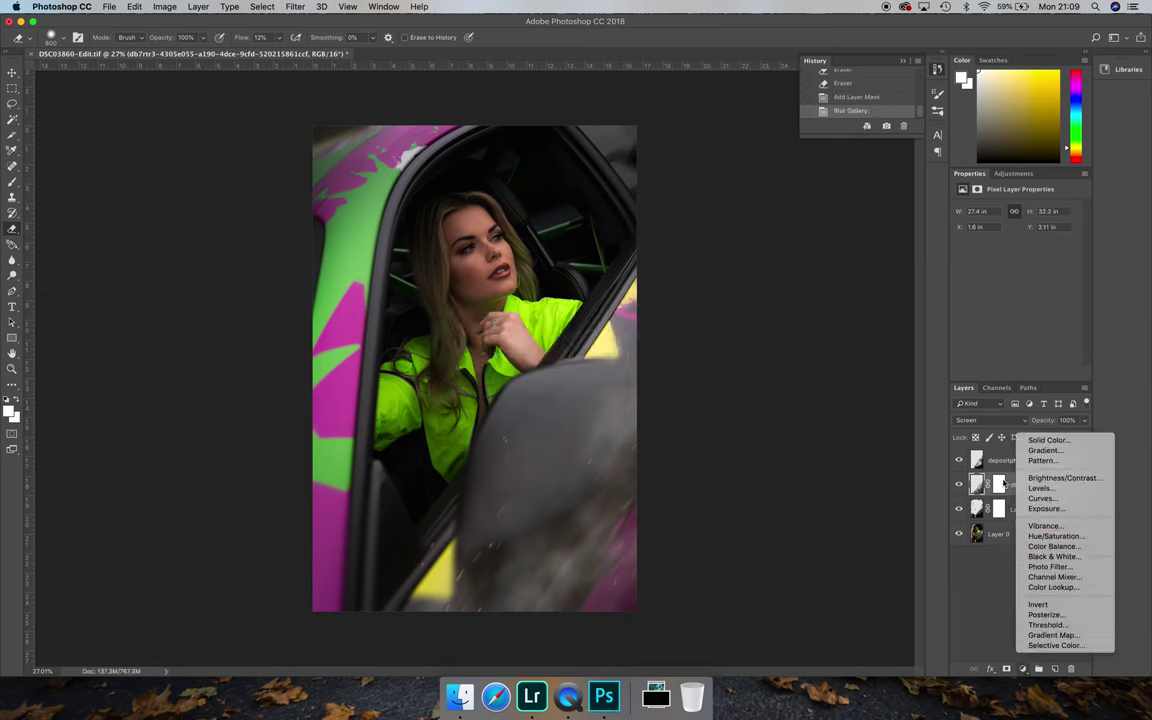
{"action": "left_click", "coordinate": [984, 612]}
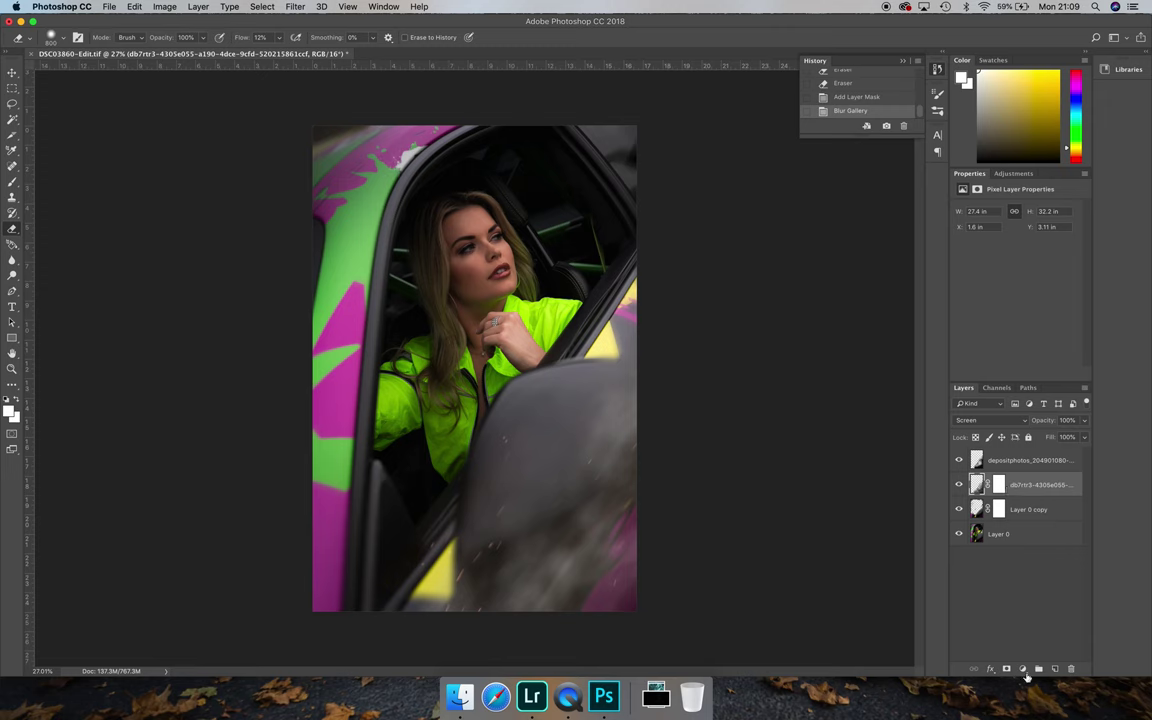
{"action": "left_click", "coordinate": [1022, 668]}
{"action": "left_click", "coordinate": [1035, 535]}
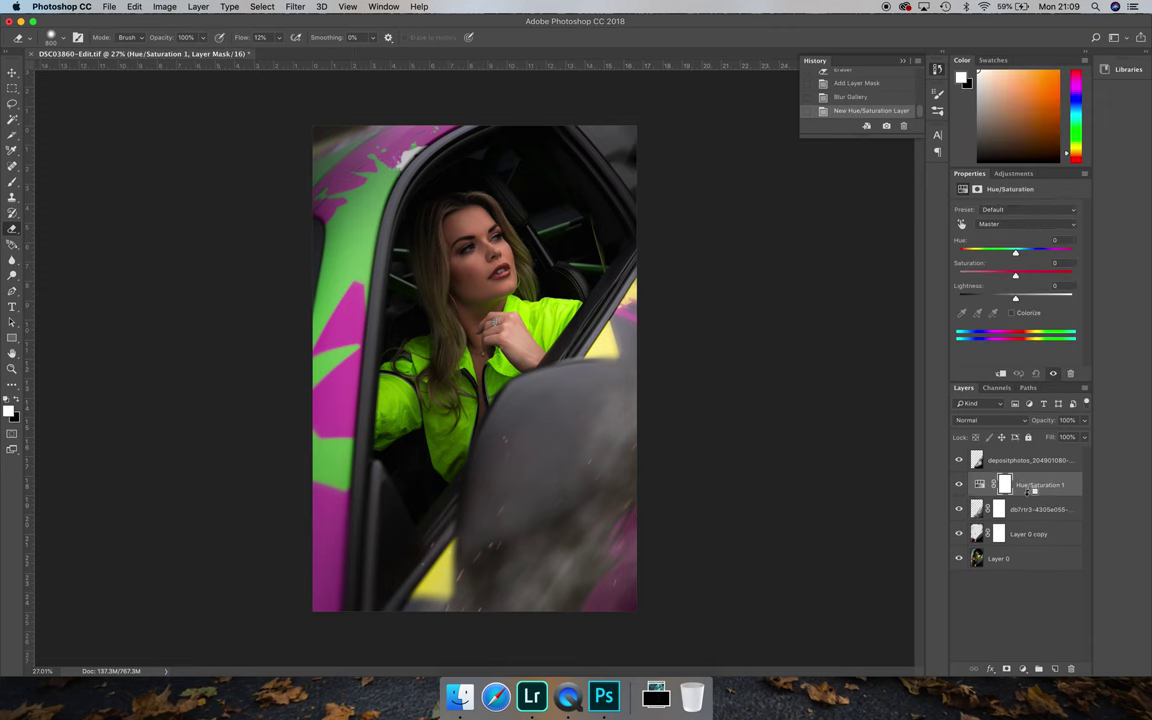
{"action": "left_click", "coordinate": [1028, 496], "text": "alt"}
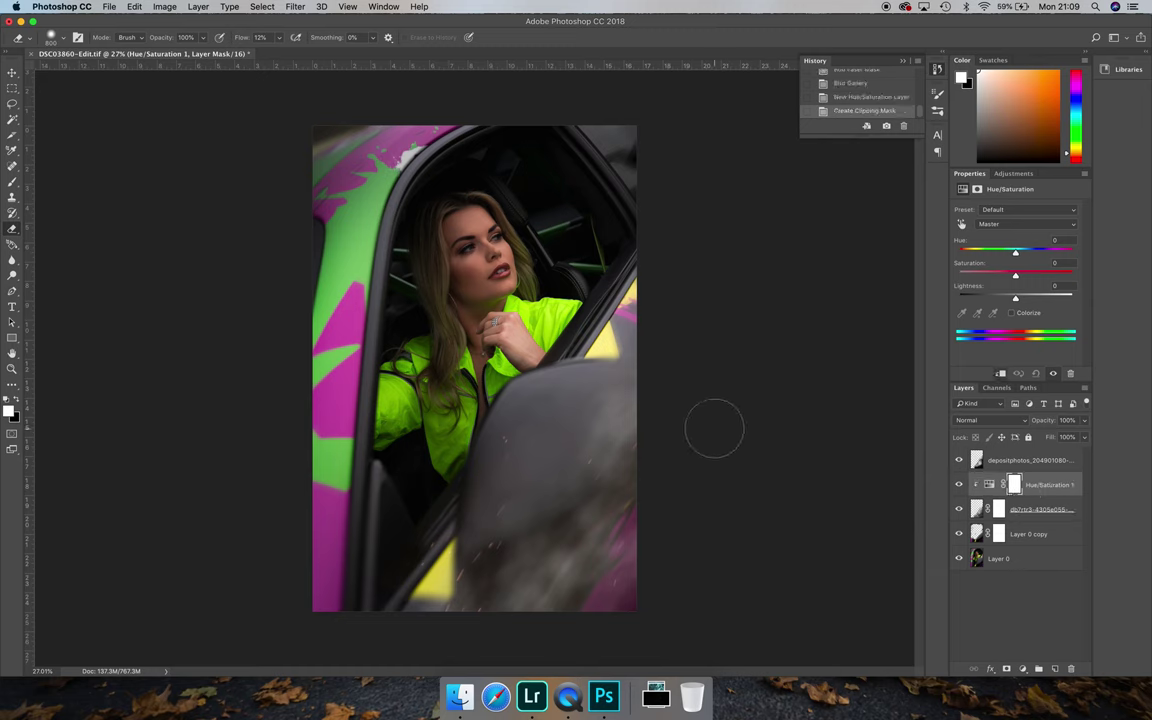
- Colorize the smoke at Hue 227, Saturation 17, Lightness -5
{"action": "left_click_drag", "start_coordinate": [1016, 255], "coordinate": [1043, 253]}
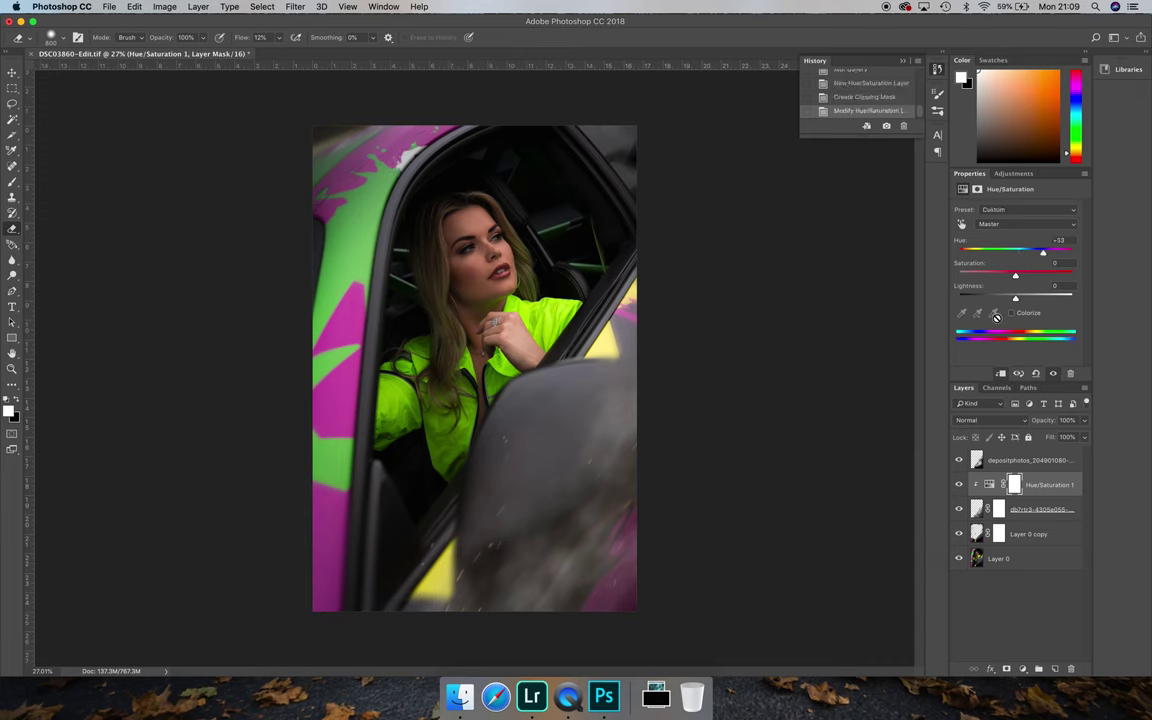
{"action": "left_click", "coordinate": [1011, 313]}
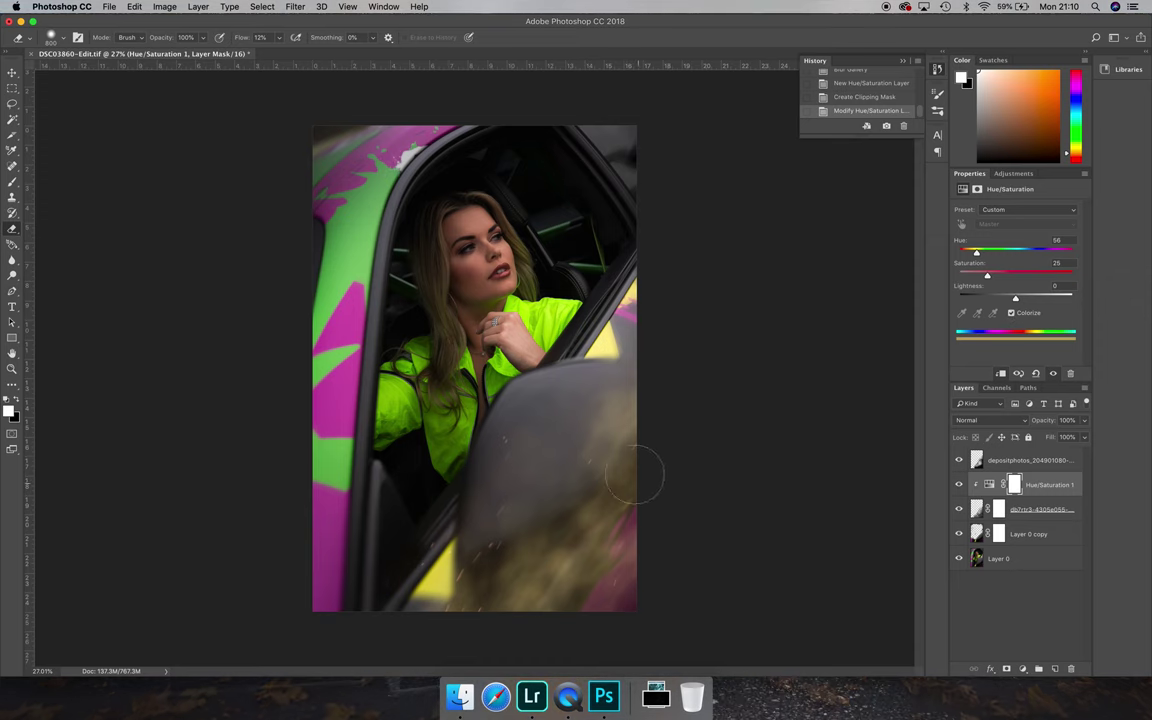
{"action": "left_click_drag", "start_coordinate": [977, 254], "coordinate": [1031, 269]}
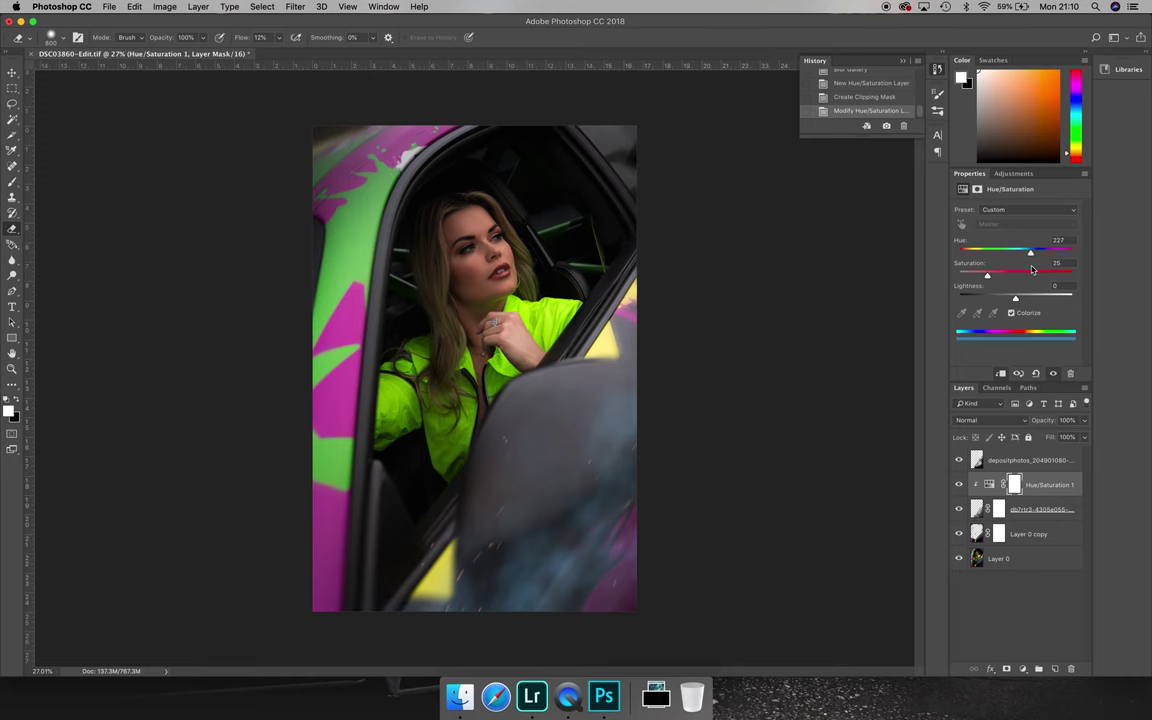
{"action": "left_click_drag", "start_coordinate": [987, 275], "coordinate": [1013, 300]}
- Switch the smoke layer to Normal blending and raise eraser Flow to 26%
{"action": "left_click", "coordinate": [1030, 498]}
{"action": "left_click", "coordinate": [990, 420]}
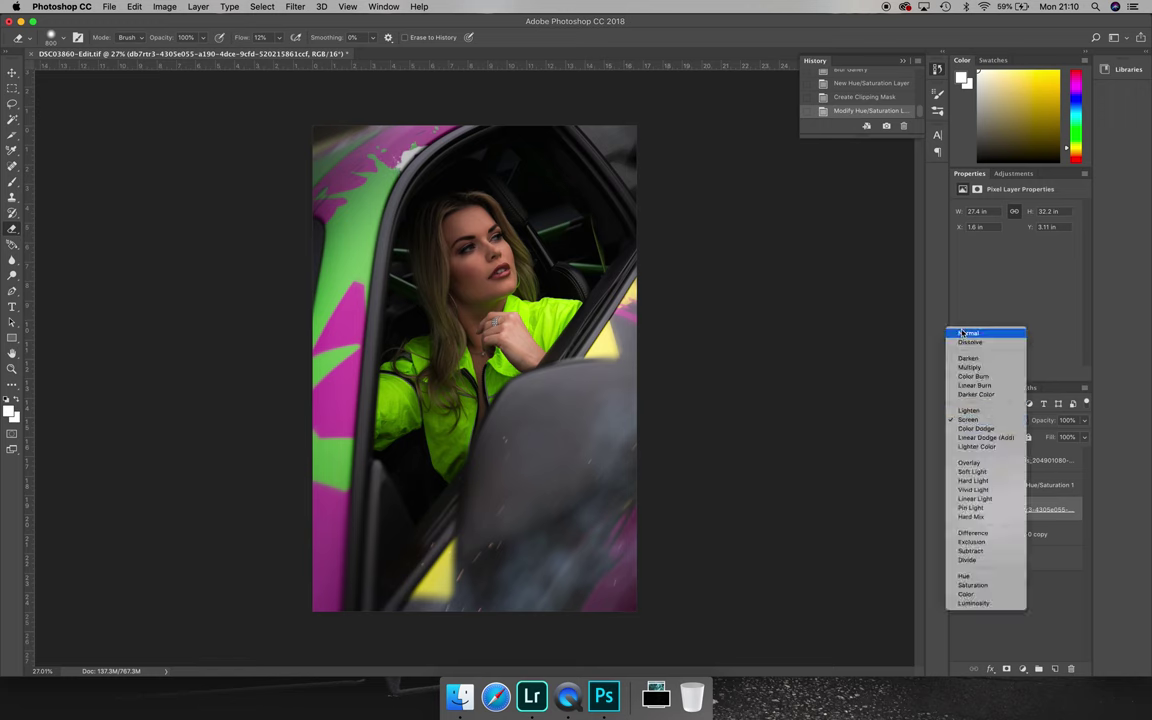
{"action": "key", "text": "Escape"}
{"action": "key", "text": "alt+shift+n"}
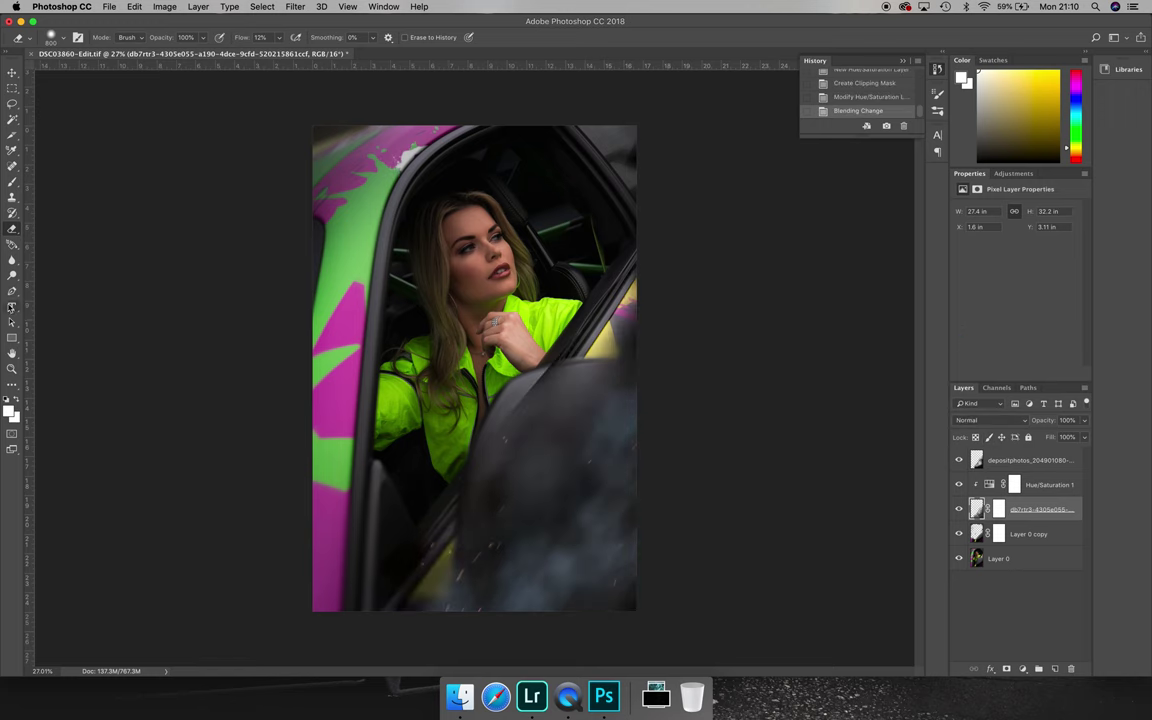
{"action": "left_click", "coordinate": [279, 37]}
{"action": "left_click_drag", "start_coordinate": [258, 50], "coordinate": [287, 53]}
- Erase smoke over the door top, right side and lower-left, then restore Screen mode
{"action": "mouse_move", "coordinate": [483, 341]}
{"action": "left_mouse_down"}
{"action": "mouse_move", "coordinate": [513, 404]}
{"action": "mouse_move", "coordinate": [512, 300]}
{"action": "mouse_move", "coordinate": [503, 322]}
{"action": "left_mouse_up"}
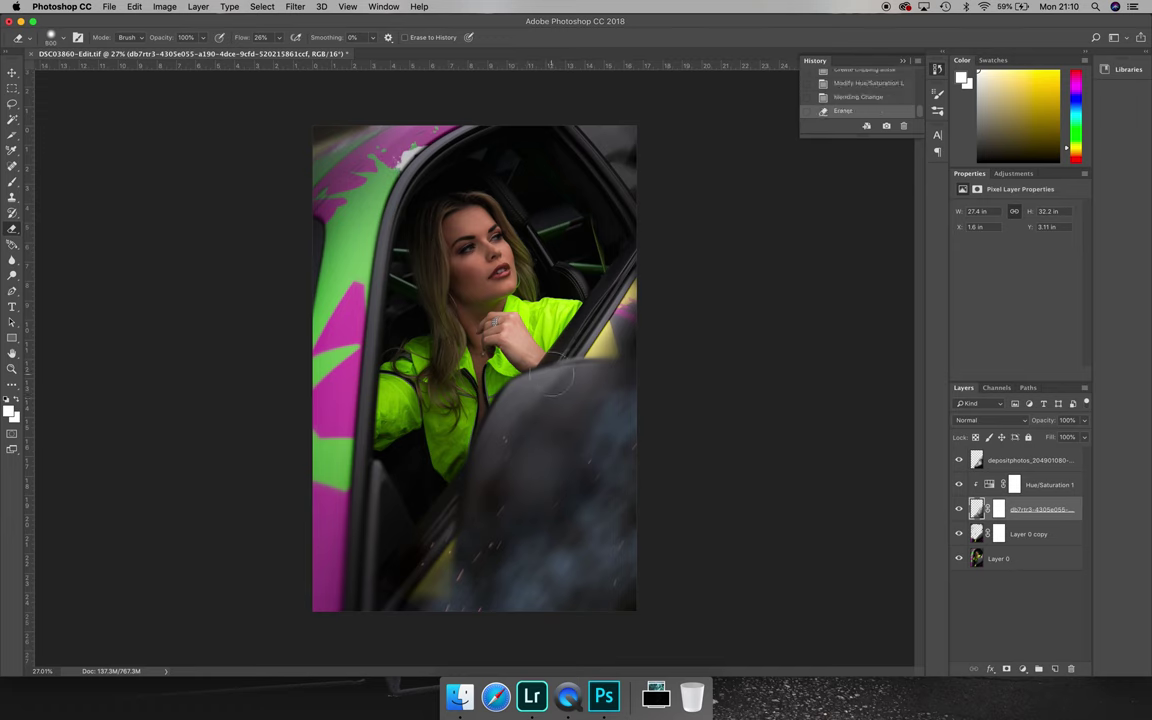
{"action": "left_click_drag", "start_coordinate": [637, 272], "coordinate": [626, 312]}
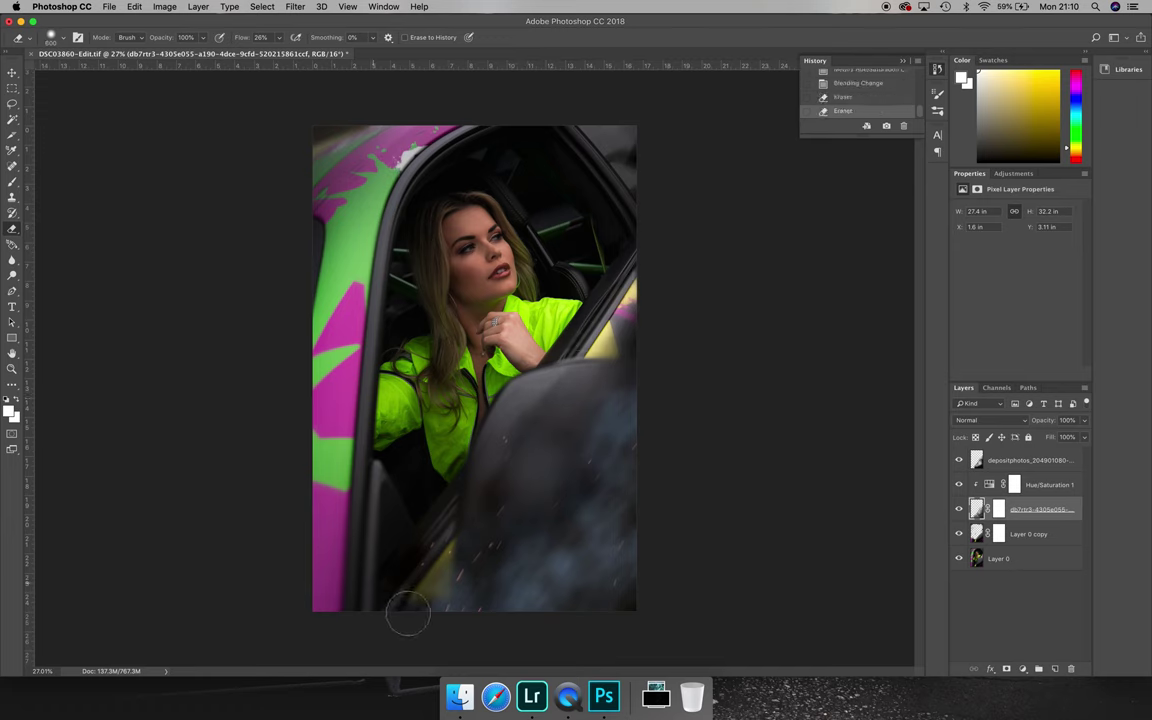
{"action": "left_click_drag", "start_coordinate": [416, 544], "coordinate": [404, 535]}
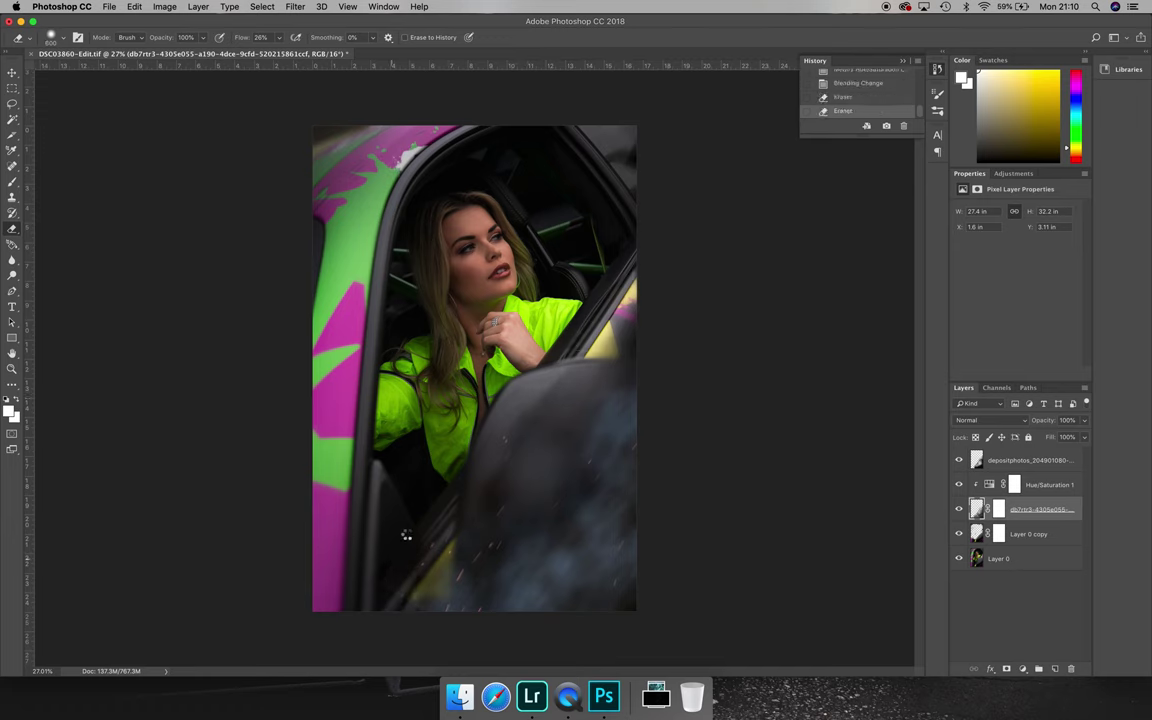
{"action": "left_click", "coordinate": [990, 420]}
{"action": "left_click", "coordinate": [969, 506]}
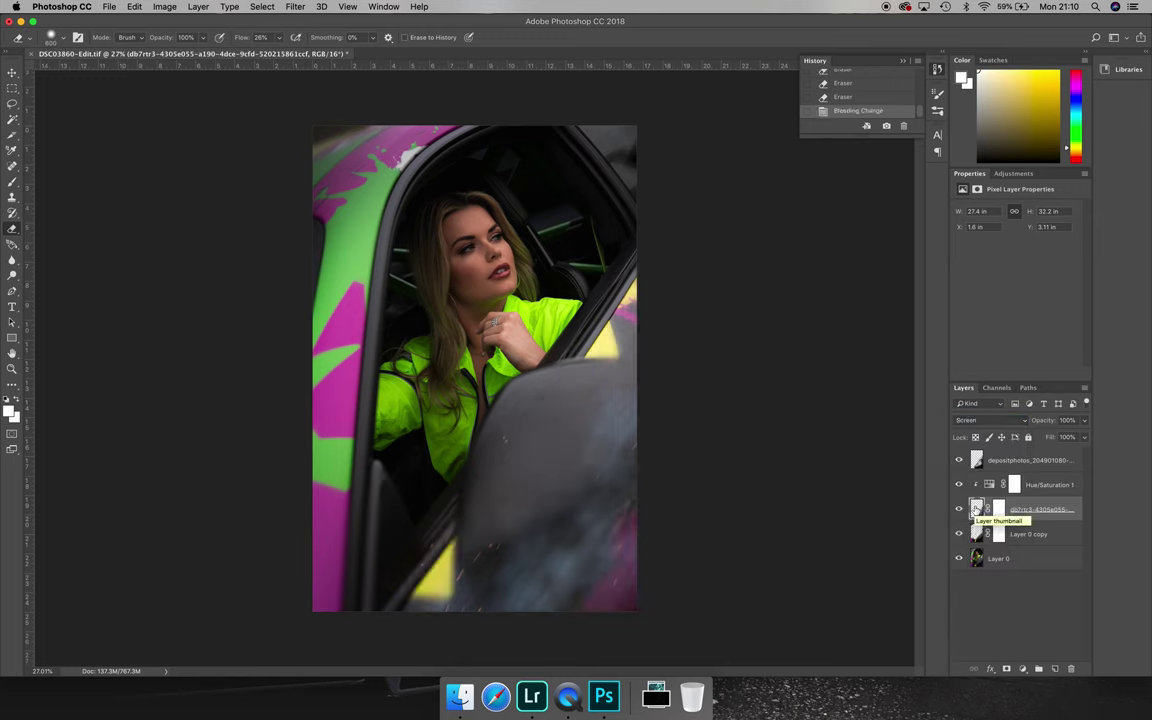
- Lower the Hue/Saturation 1 tint's Saturation to 13
{"action": "left_click", "coordinate": [1014, 484]}
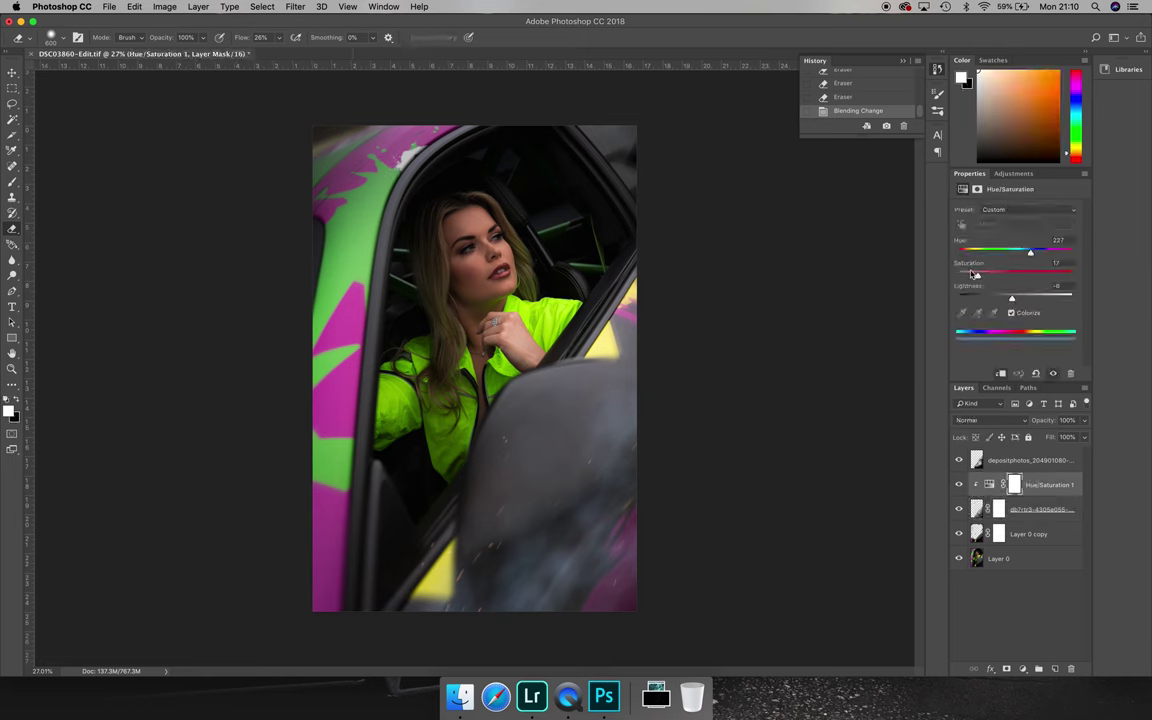
{"action": "left_click_drag", "start_coordinate": [978, 280], "coordinate": [971, 281]}
- Erase smoke at the bottom-right and depositphotos ash at the lower-left to reveal the pink car paint
{"action": "key", "text": "alt+["}
{"action": "mouse_move", "coordinate": [410, 607]}
{"action": "left_mouse_down"}
{"action": "mouse_move", "coordinate": [622, 513]}
{"action": "mouse_move", "coordinate": [380, 599]}
{"action": "left_mouse_up"}
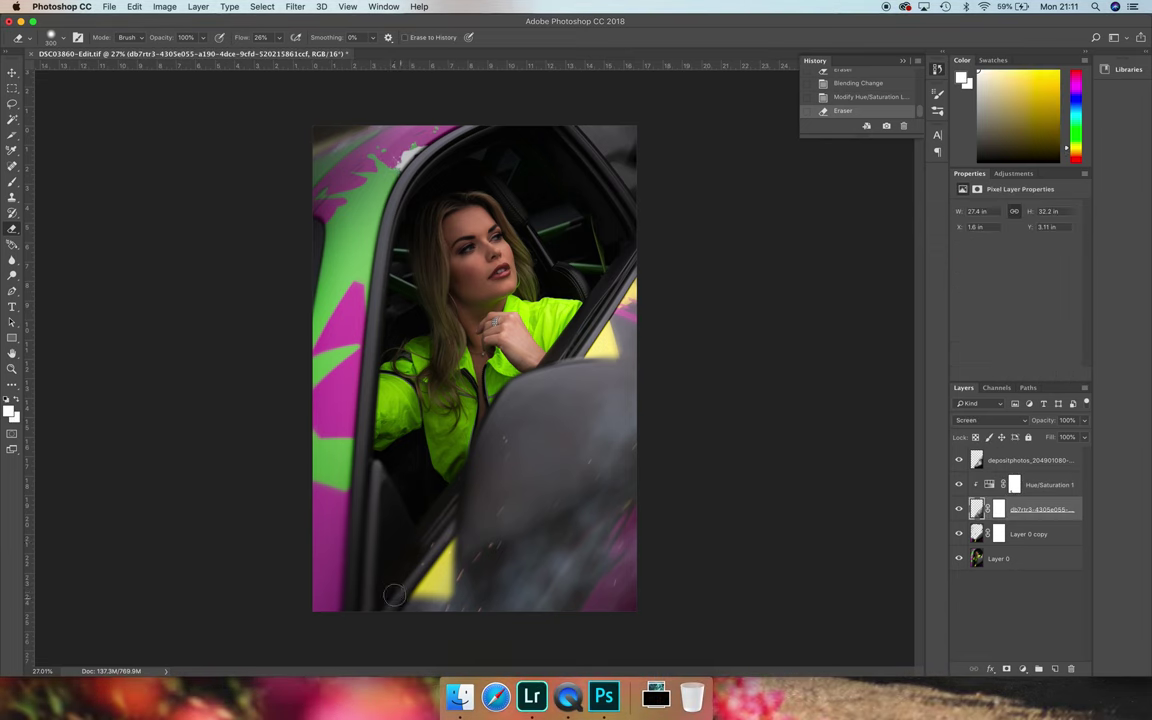
{"action": "key", "text": "alt+["}
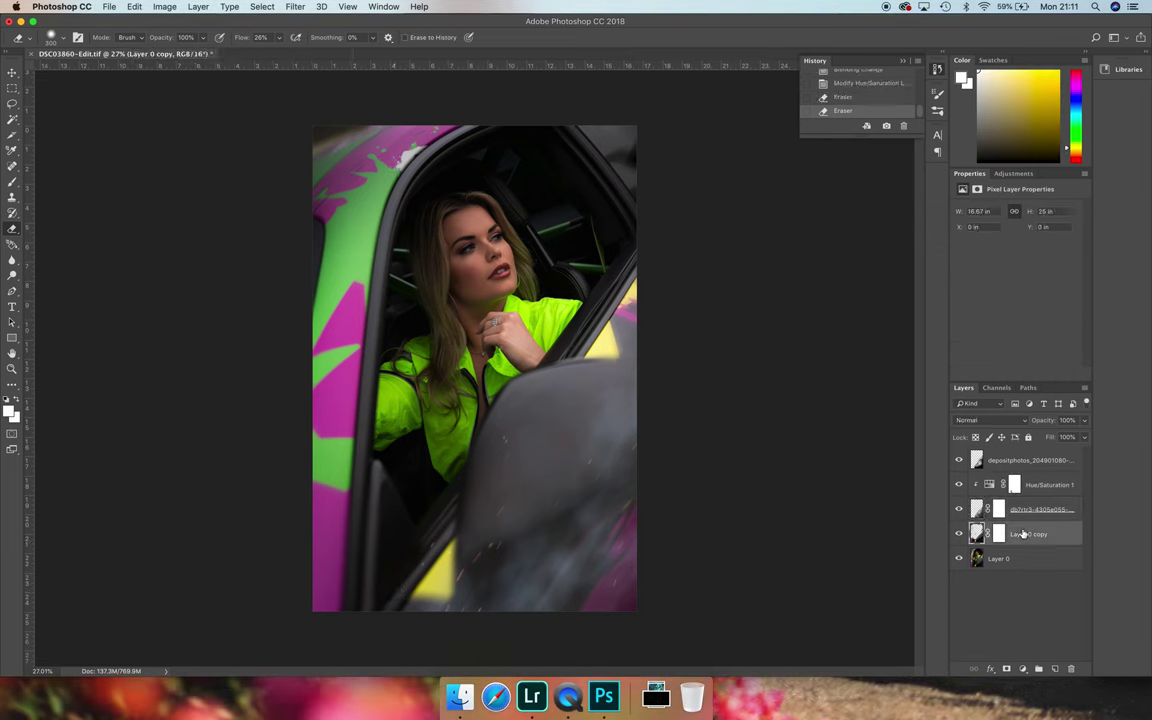
{"action": "left_click", "coordinate": [959, 460]}
{"action": "key", "text": "alt+]"}
{"action": "mouse_move", "coordinate": [377, 590]}
{"action": "left_mouse_down"}
{"action": "mouse_move", "coordinate": [343, 515]}
{"action": "mouse_move", "coordinate": [382, 560]}
{"action": "mouse_move", "coordinate": [361, 520]}
{"action": "mouse_move", "coordinate": [401, 472]}
{"action": "mouse_move", "coordinate": [371, 541]}
{"action": "mouse_move", "coordinate": [403, 430]}
{"action": "left_mouse_up"}
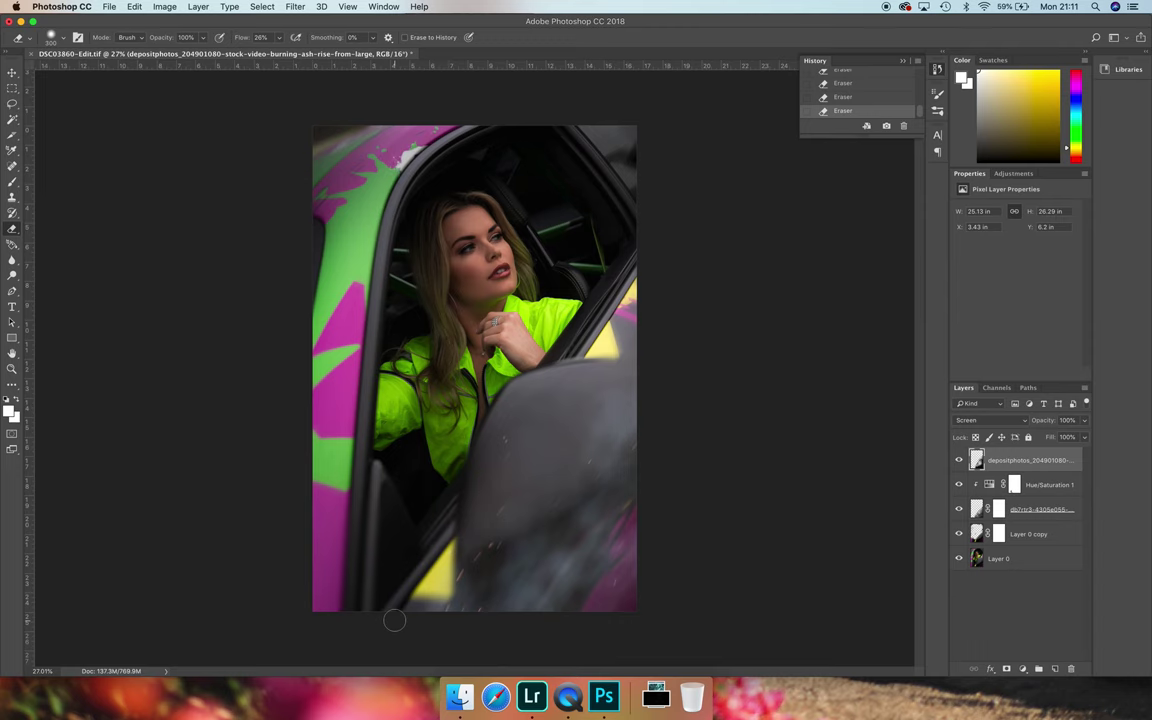
{"action": "mouse_move", "coordinate": [394, 621]}
{"action": "left_mouse_down"}
{"action": "mouse_move", "coordinate": [356, 532]}
{"action": "mouse_move", "coordinate": [373, 469]}
{"action": "mouse_move", "coordinate": [456, 481]}
{"action": "left_mouse_up"}
- Save DSC03860-Edit.tif as a layered TIFF and close the document once saving finishes
{"action": "key", "text": "super+s"}
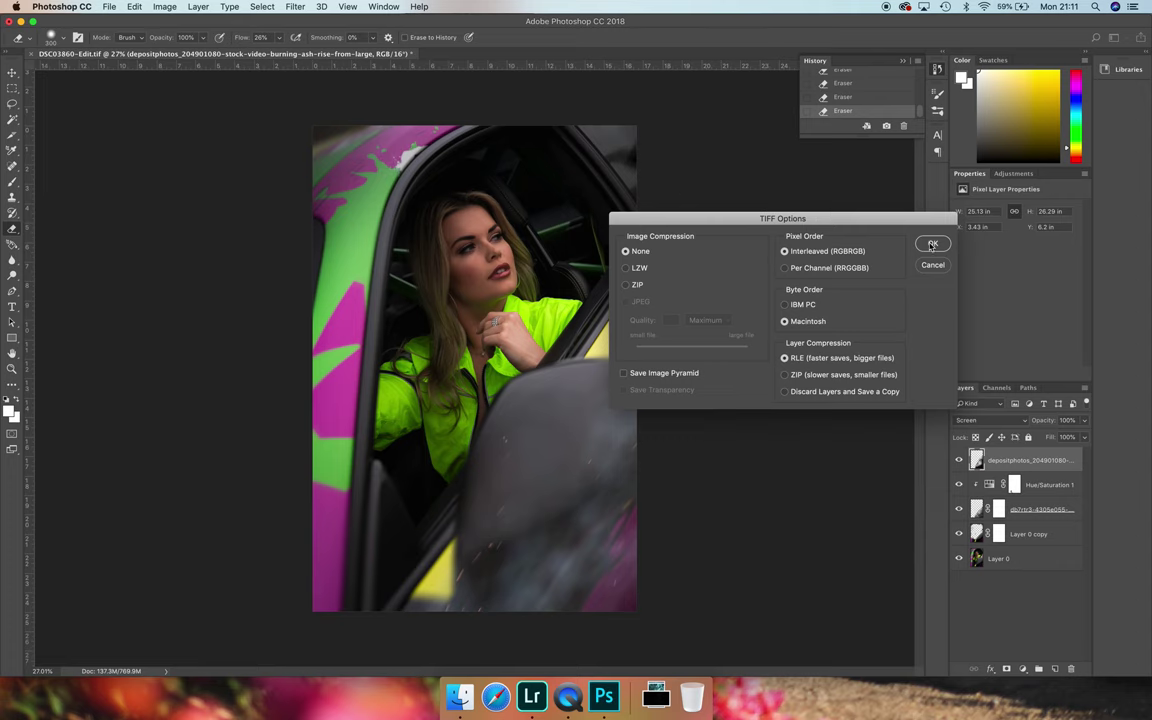
{"action": "left_click", "coordinate": [932, 245]}
{"action": "key", "text": "Return"}
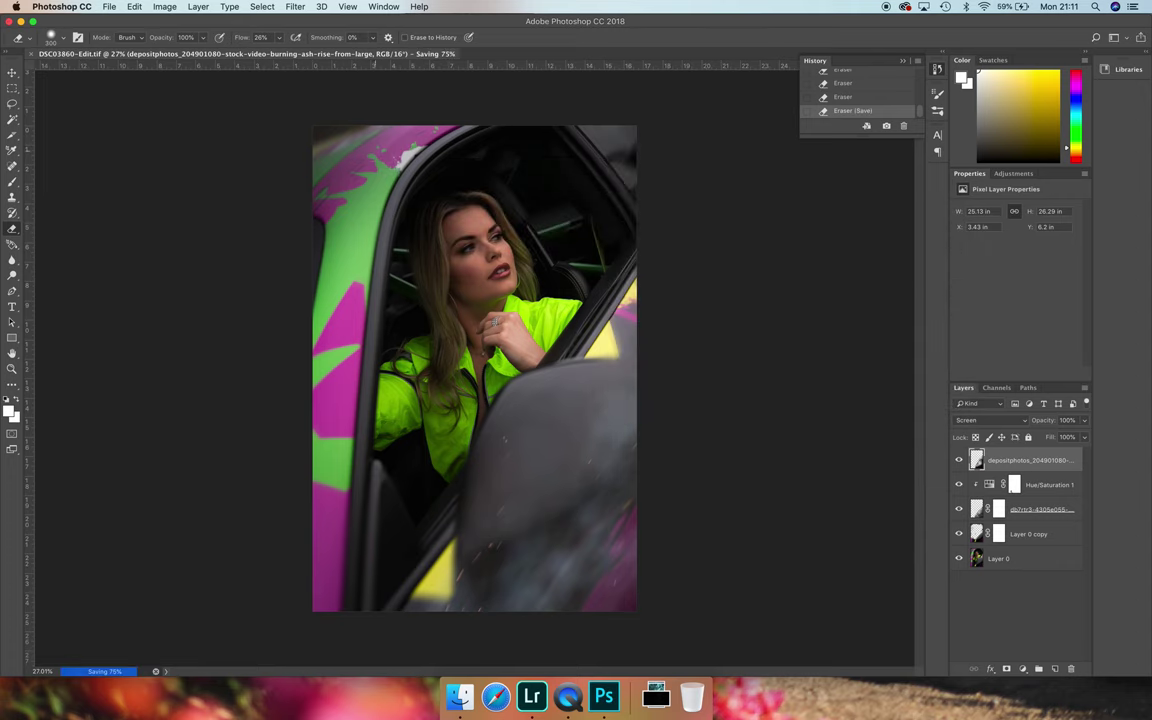
{"action": "left_click", "coordinate": [10, 22]}
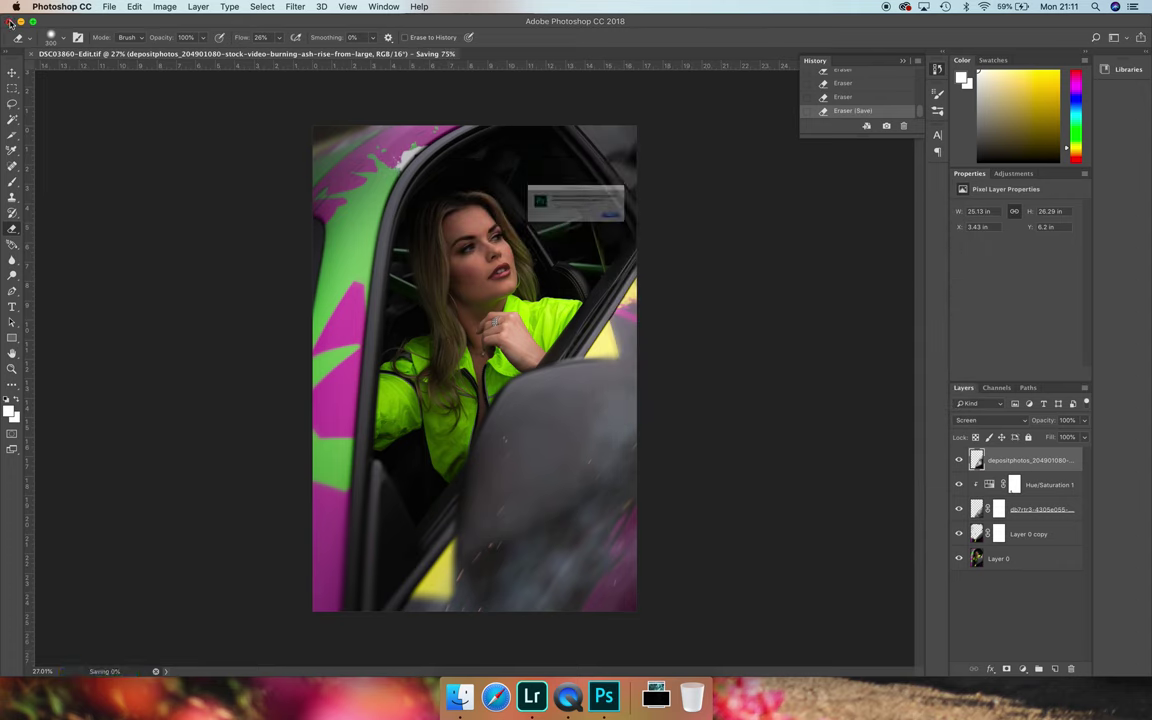
{"action": "left_click", "coordinate": [663, 236]}
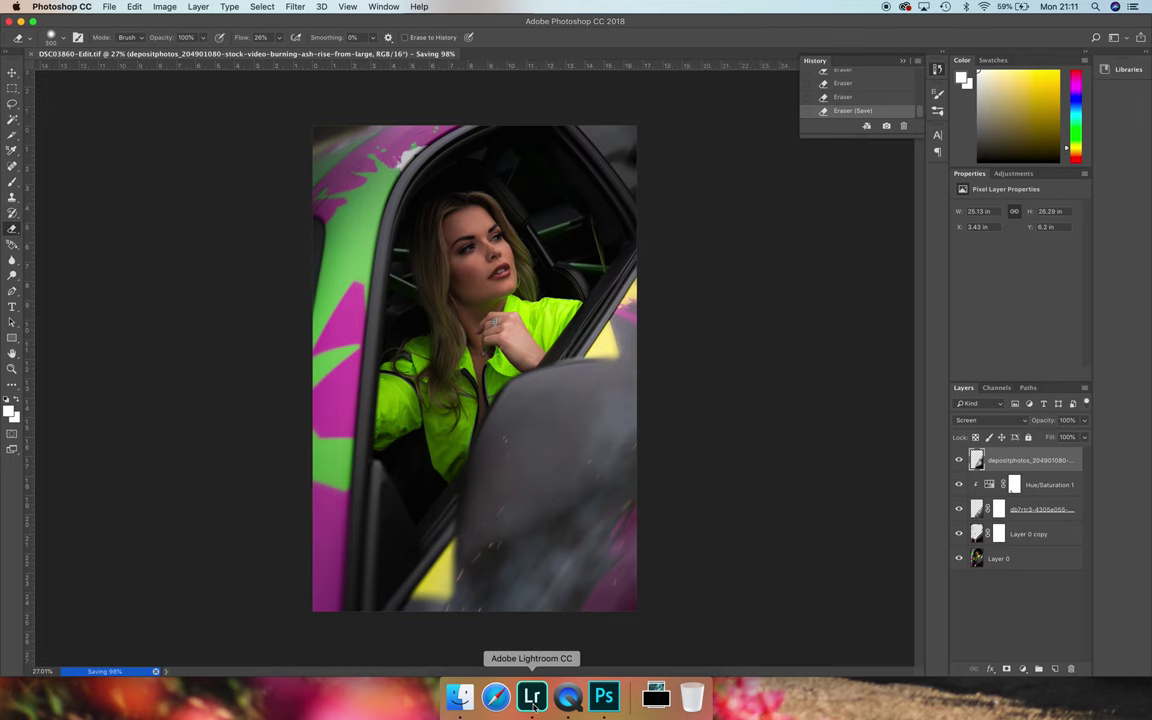
- In Lightroom CC, browse the filmstrip and display the edited green and pink car portrait
{"action": "key", "text": "XF86MonBrightnessDown"}
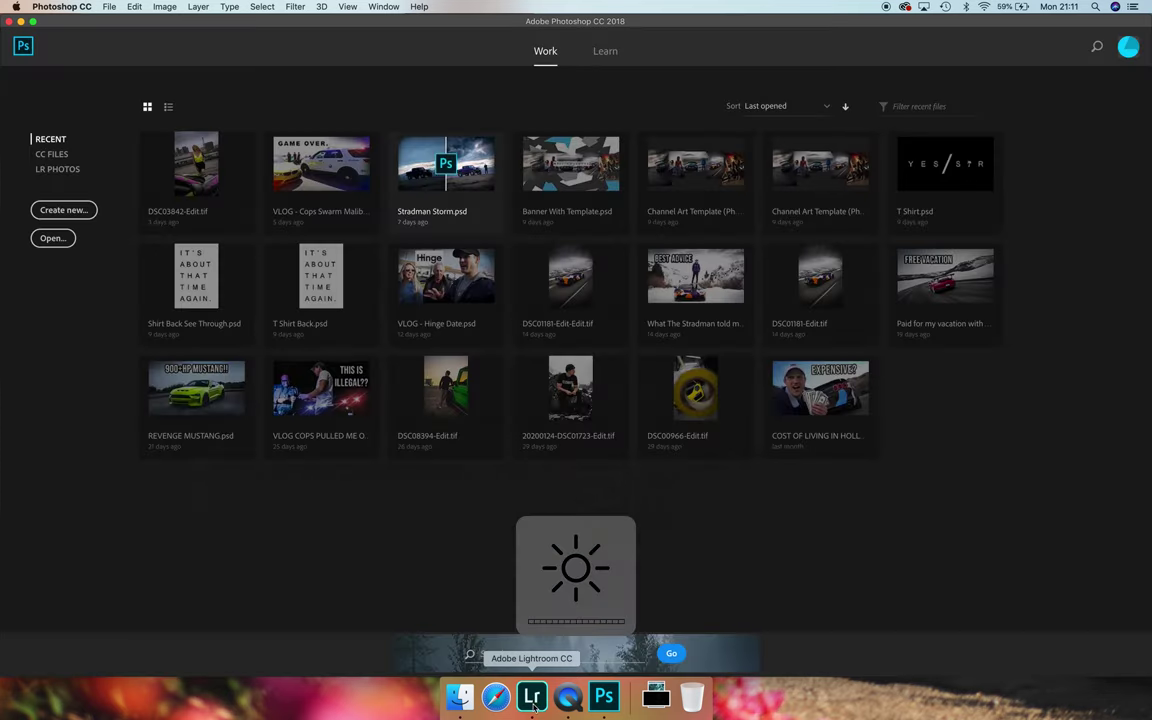
{"action": "left_click", "coordinate": [530, 700]}
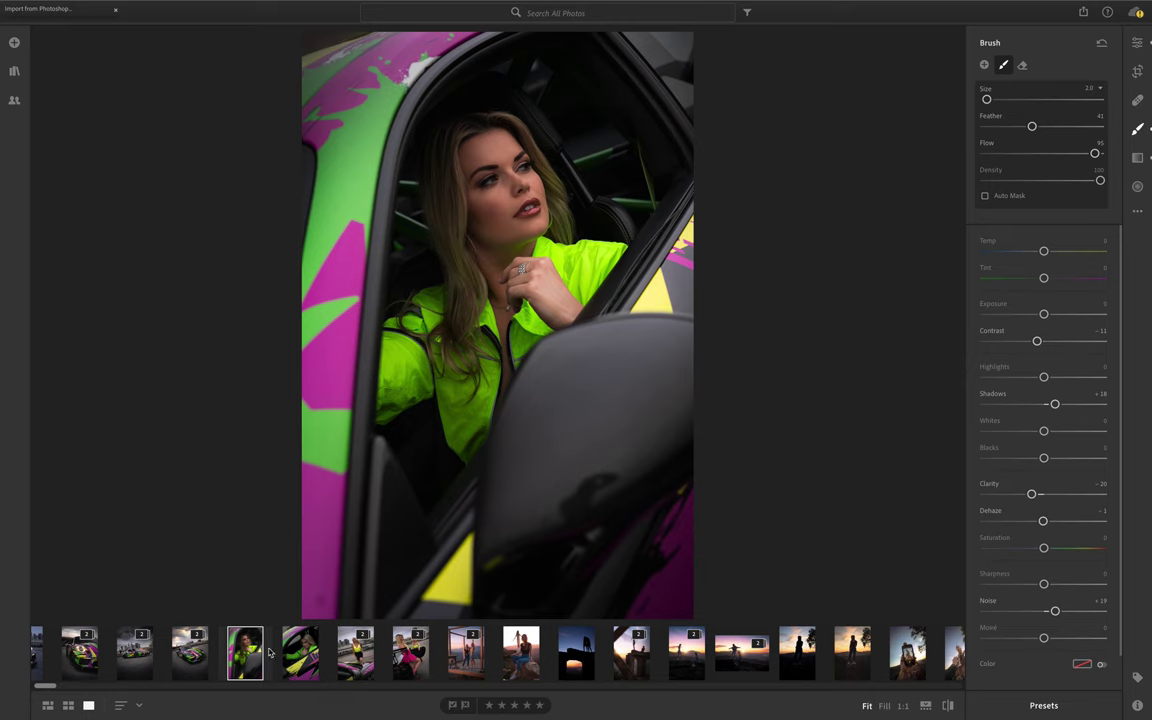
{"action": "mouse_move", "coordinate": [298, 620]}
{"action": "left_click", "coordinate": [466, 660]}
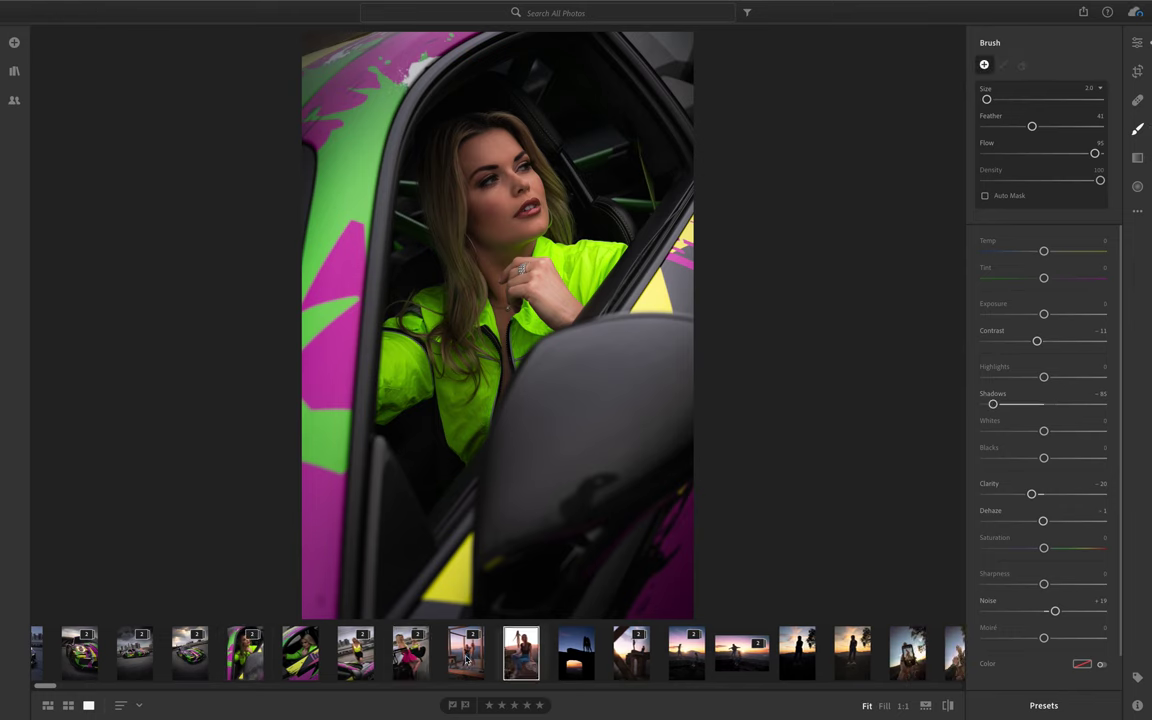
{"action": "left_click", "coordinate": [466, 660]}
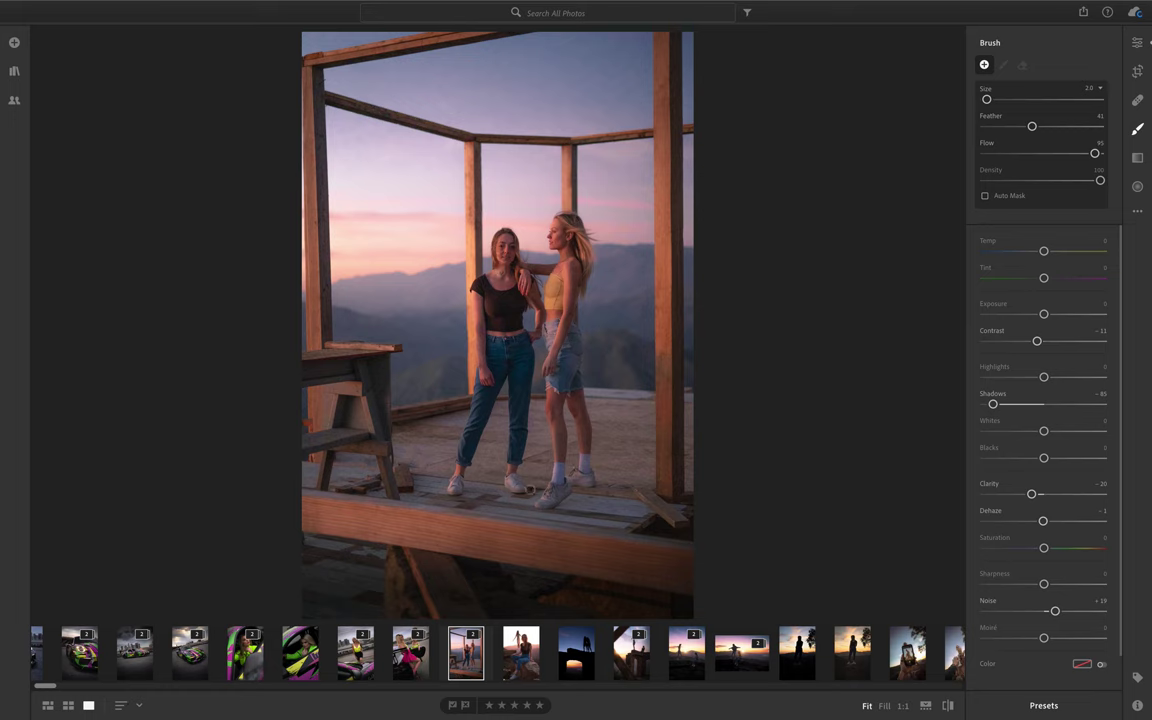
{"action": "scroll", "coordinate": [688, 645], "scroll_direction": "down", "scroll_amount": 1}
{"action": "scroll", "coordinate": [688, 645], "scroll_direction": "down", "scroll_amount": 1}
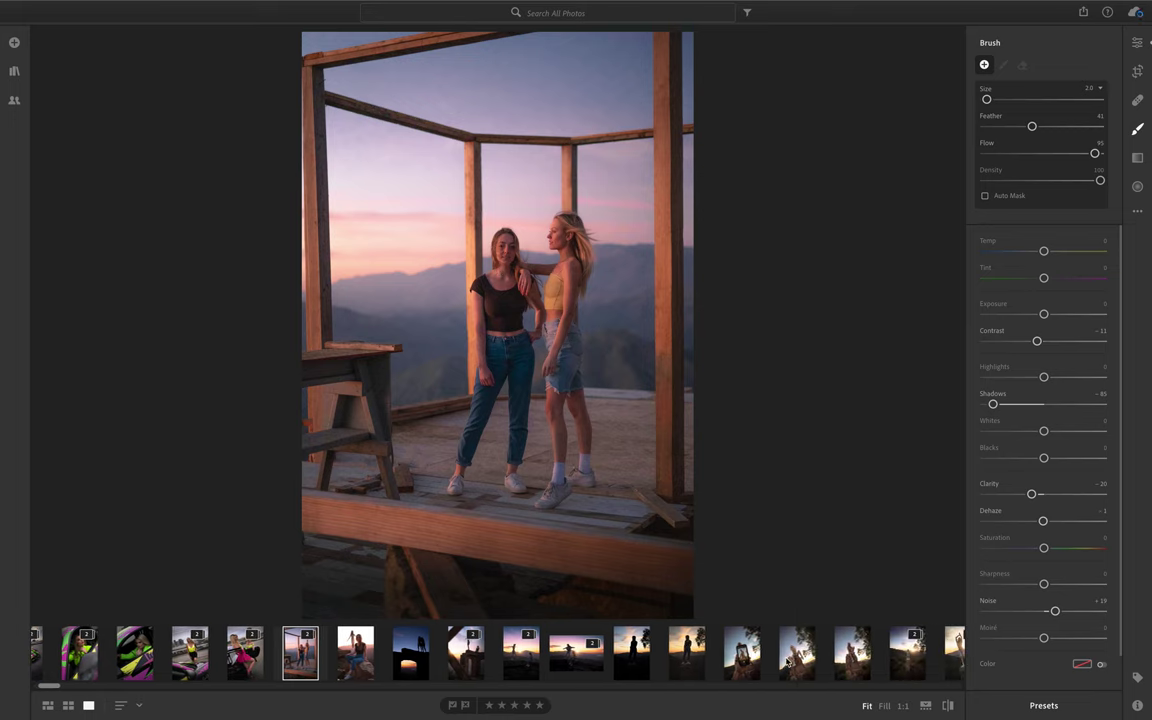
{"action": "scroll", "coordinate": [786, 662], "scroll_direction": "up", "scroll_amount": 2}
{"action": "scroll", "coordinate": [786, 662], "scroll_direction": "up", "scroll_amount": 2}
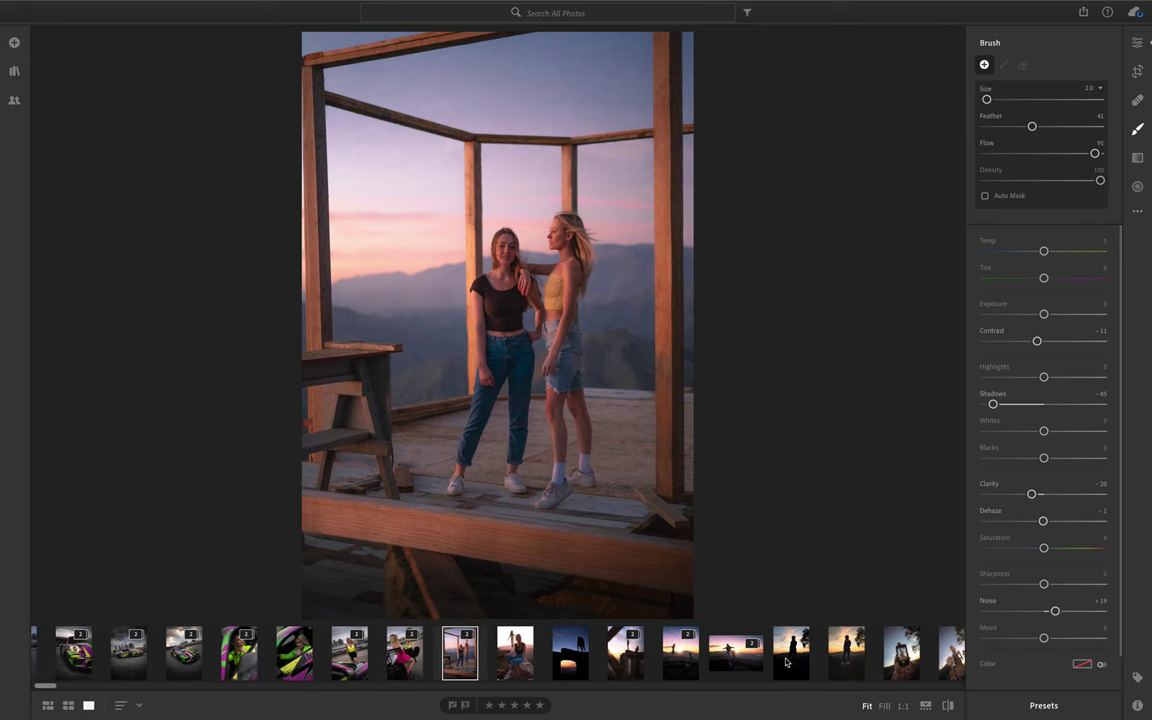
{"action": "left_click", "coordinate": [275, 655]}
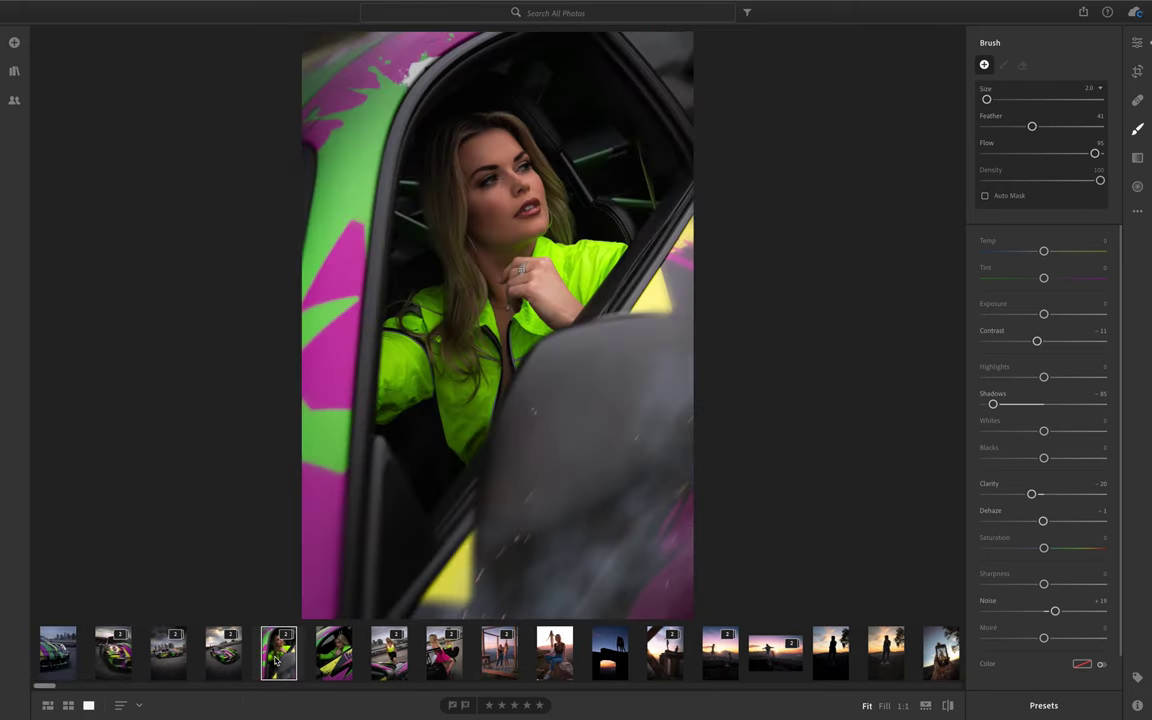